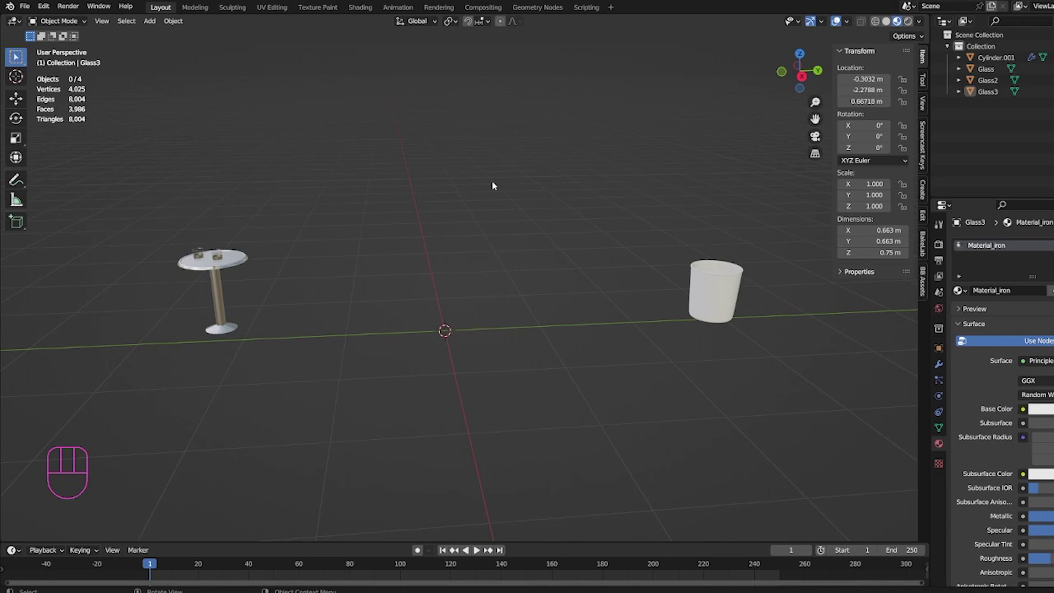
pyautogui.scroll(1, 443, 252)
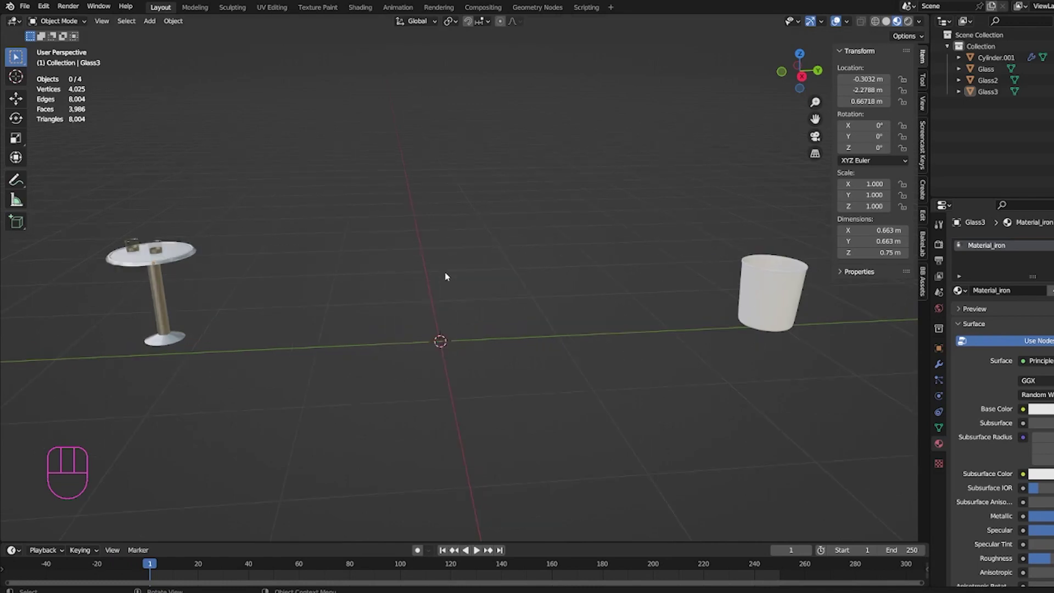
pyautogui.scroll(-1, 447, 277)
pyautogui.moveTo(456, 298); pyautogui.dragTo(494, 308, button='middle')
pyautogui.press('KP_1')
pyautogui.press('KP_3')
pyautogui.scroll(1, 487, 313)
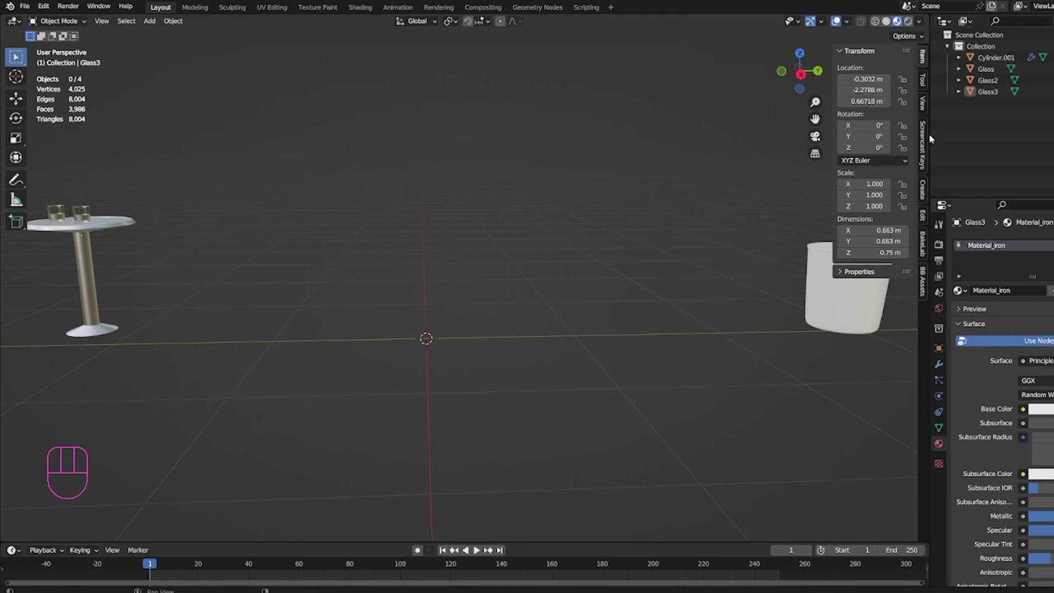
pyautogui.click(924, 147)
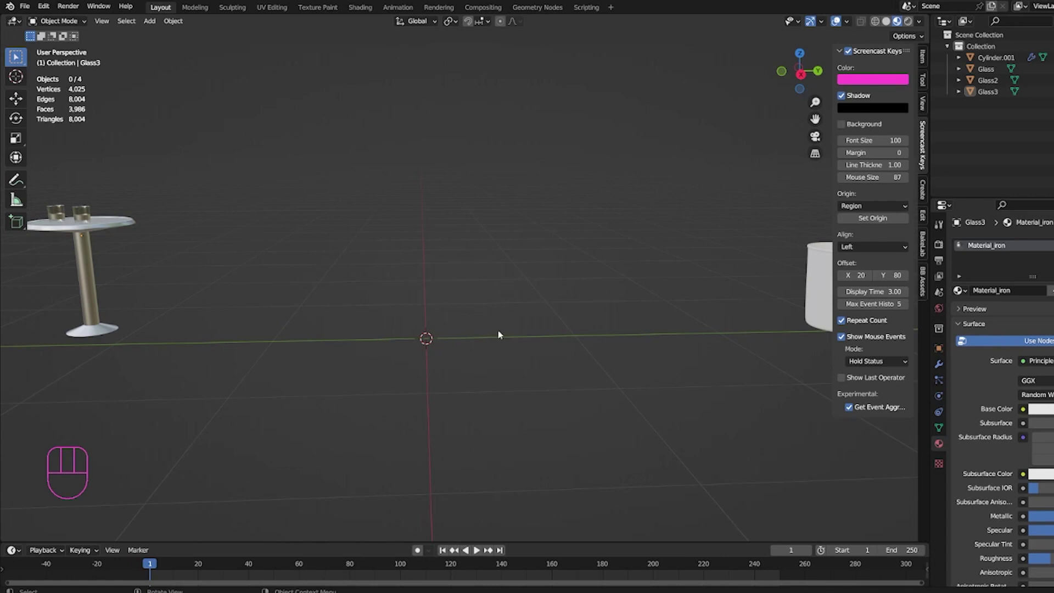
pyautogui.click(922, 58)
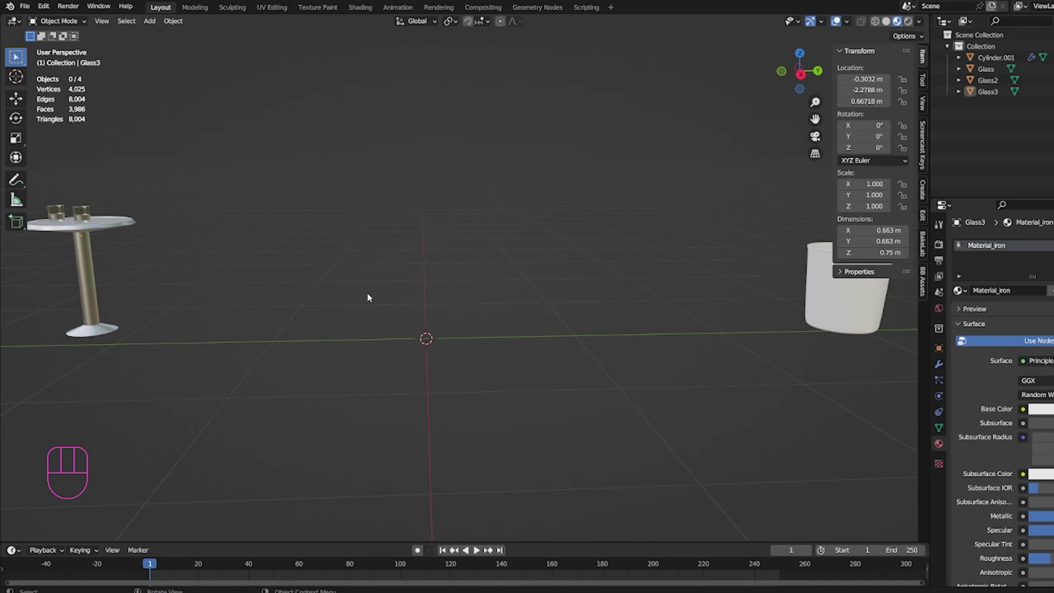
# - Add a 2 m plane mesh at the world origin between the table and the glass
pyautogui.hotkey('shift', 'a')
pyautogui.moveTo(367, 297)
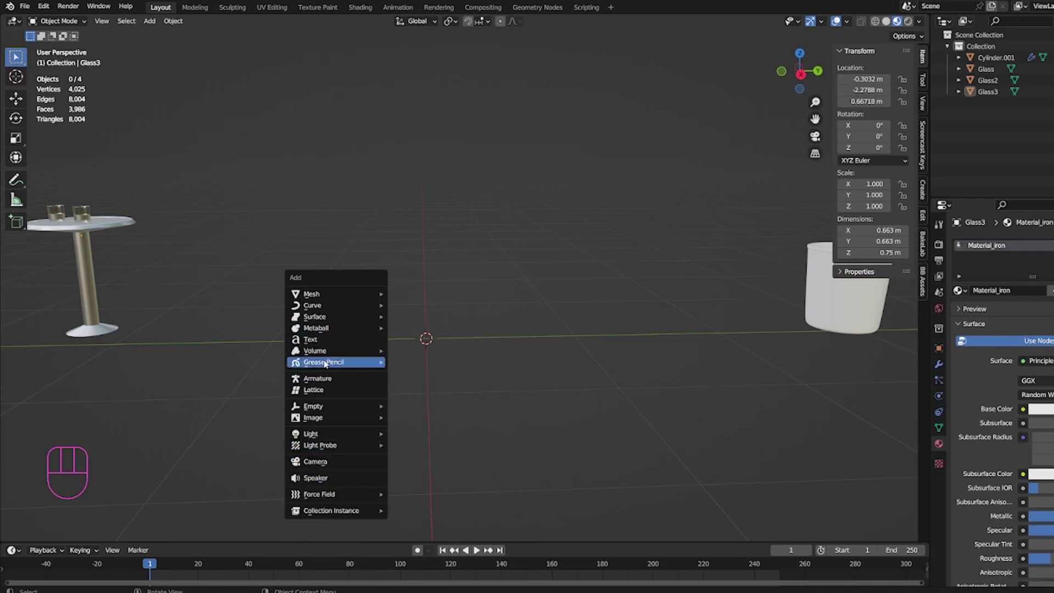
pyautogui.moveTo(327, 298)
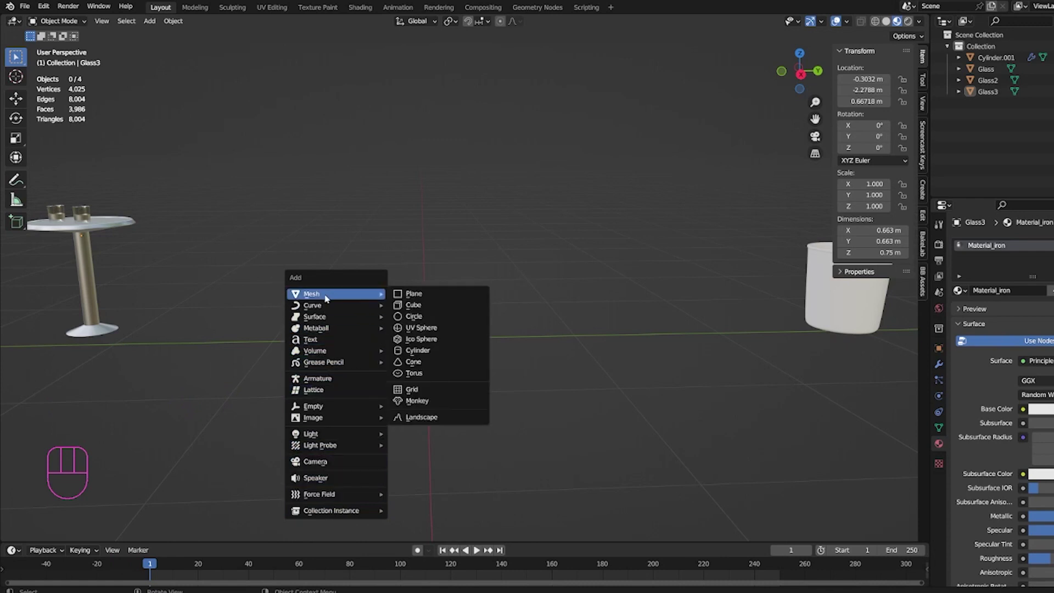
pyautogui.moveTo(327, 436)
pyautogui.click(413, 294)
pyautogui.scroll(-5, 440, 324)
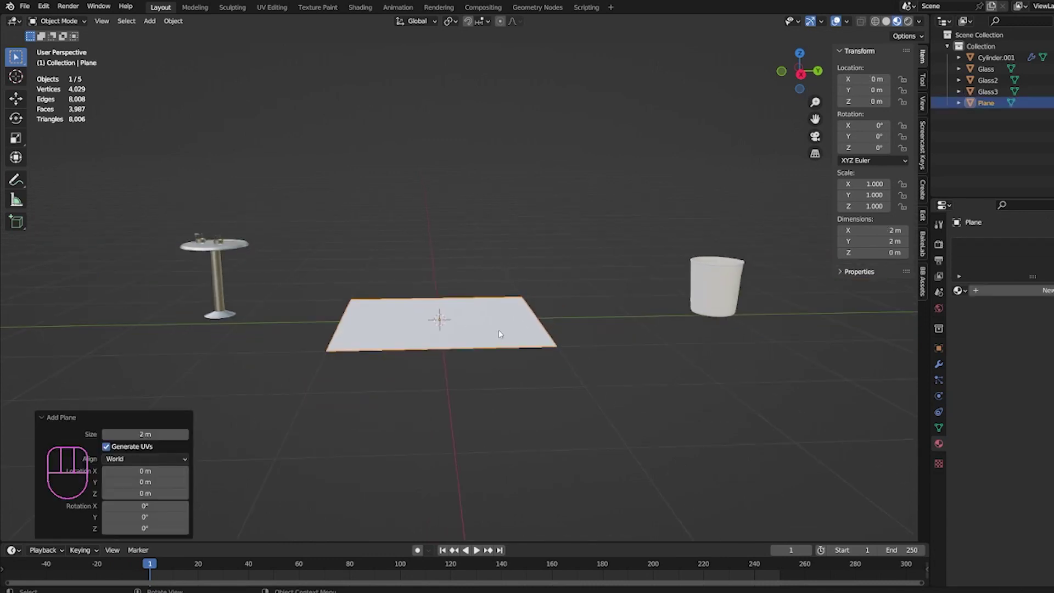
pyautogui.scroll(2, 497, 363)
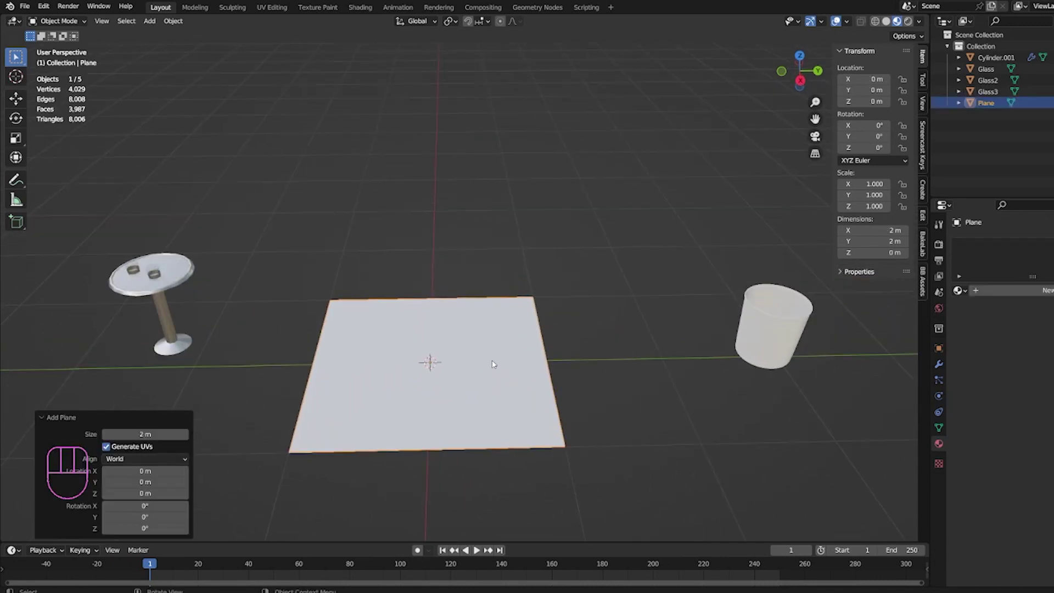
pyautogui.moveTo(494, 364); pyautogui.dragTo(488, 354, button='middle')
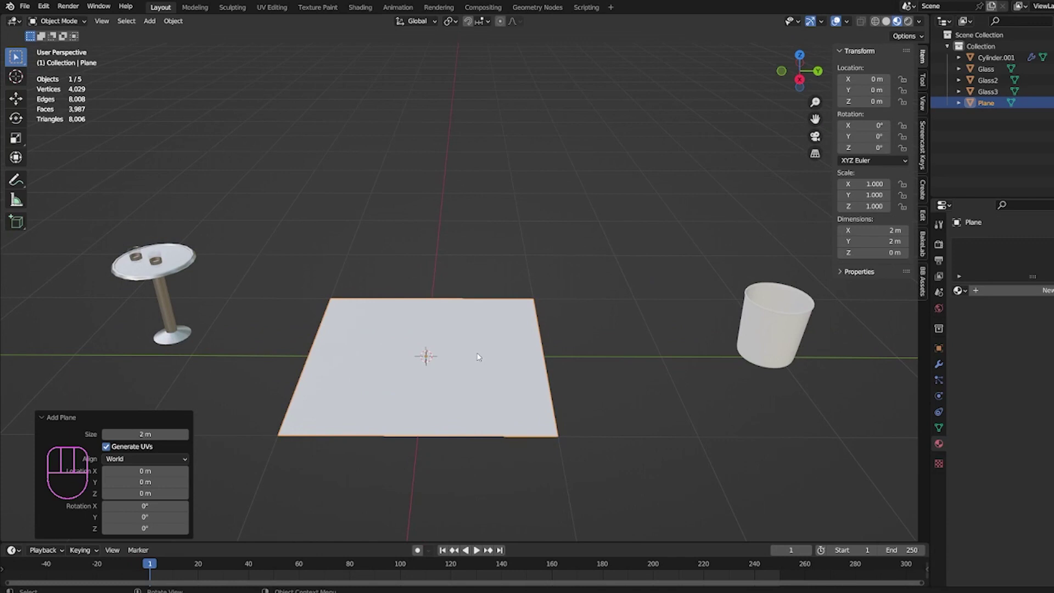
pyautogui.scroll(-1, 478, 357)
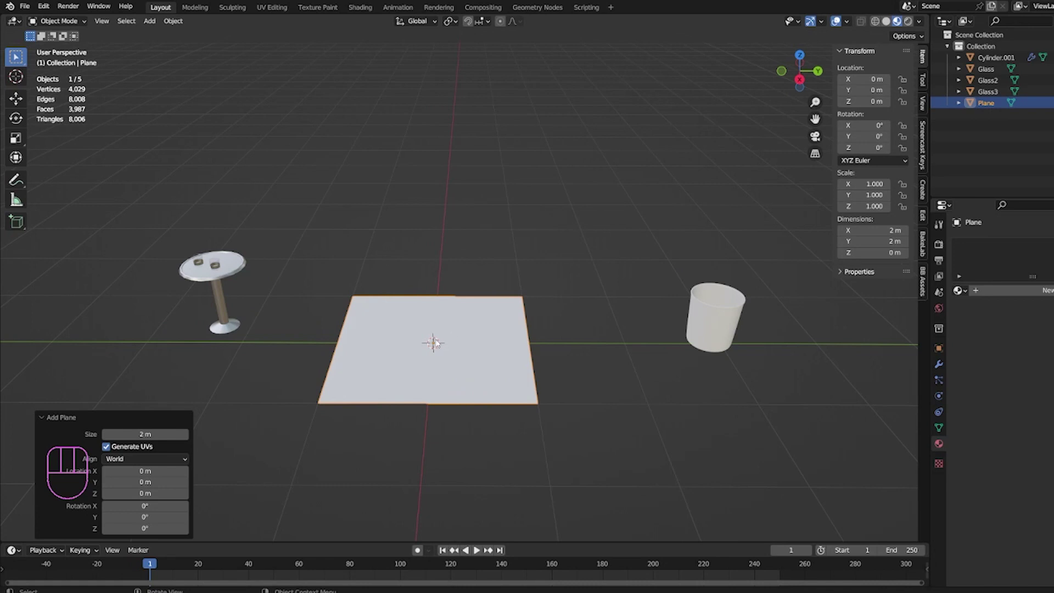
pyautogui.scroll(-1, 468, 349)
pyautogui.scroll(1, 469, 340)
# - Delete the plane and add a 2 m cube mesh at the world origin
pyautogui.click(470, 348)
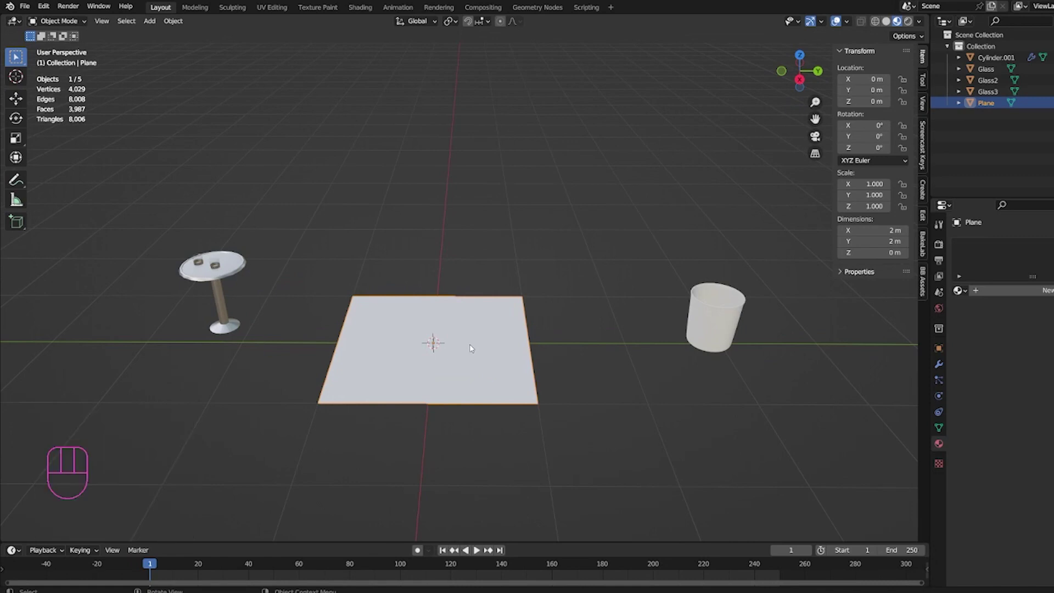
pyautogui.press('Delete')
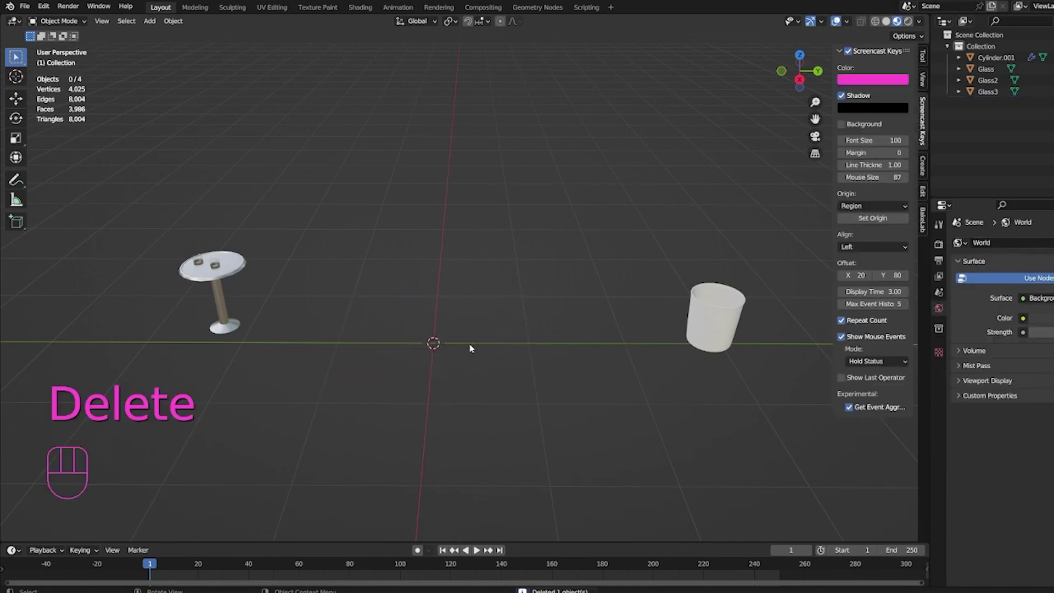
pyautogui.hotkey('shift', 'a')
pyautogui.moveTo(470, 345)
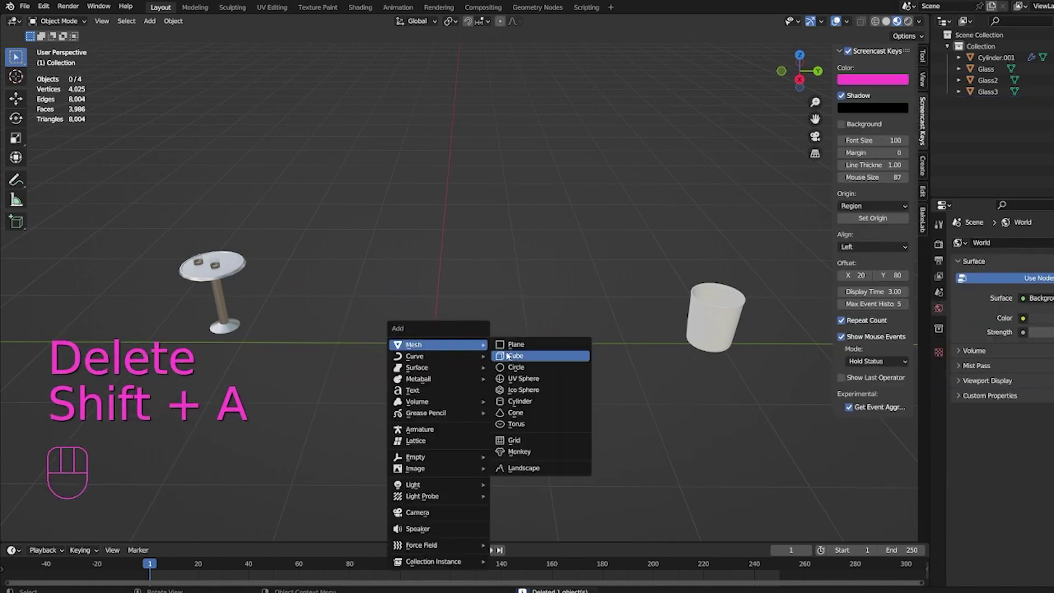
pyautogui.click(511, 355)
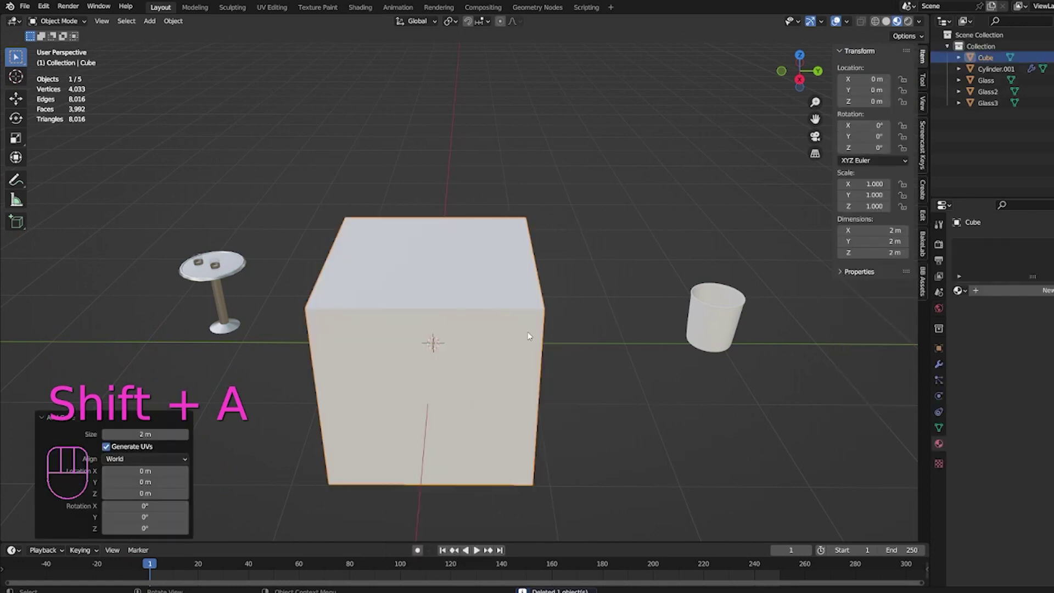
pyautogui.moveTo(528, 336); pyautogui.dragTo(563, 337, button='middle')
# - Delete the cube and add a circle mesh with 32 vertices and a 1 m radius at the world origin
pyautogui.press('Delete')
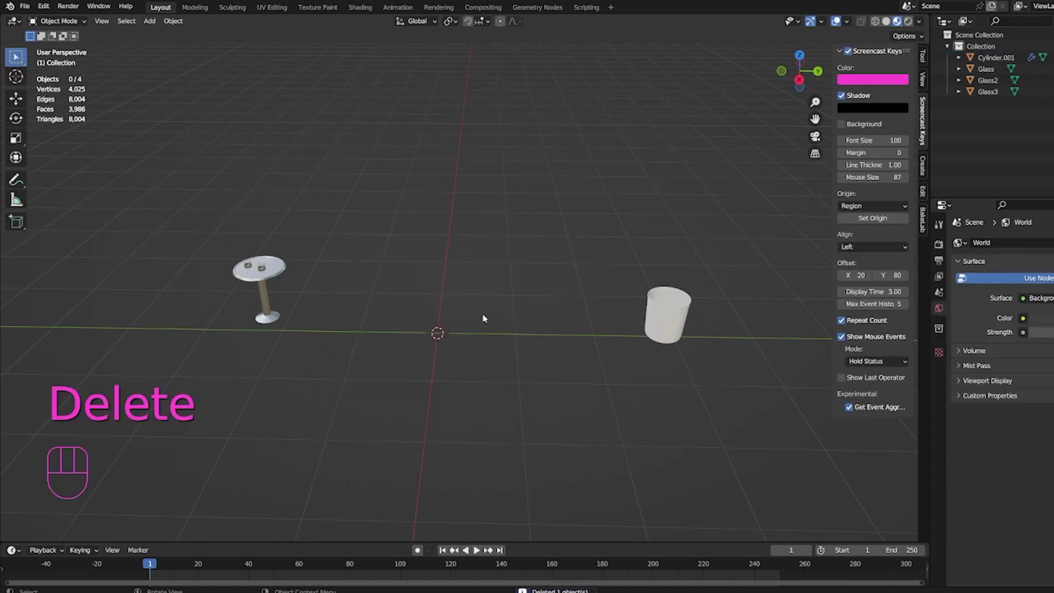
pyautogui.hotkey('shift', 'a')
pyautogui.moveTo(483, 317)
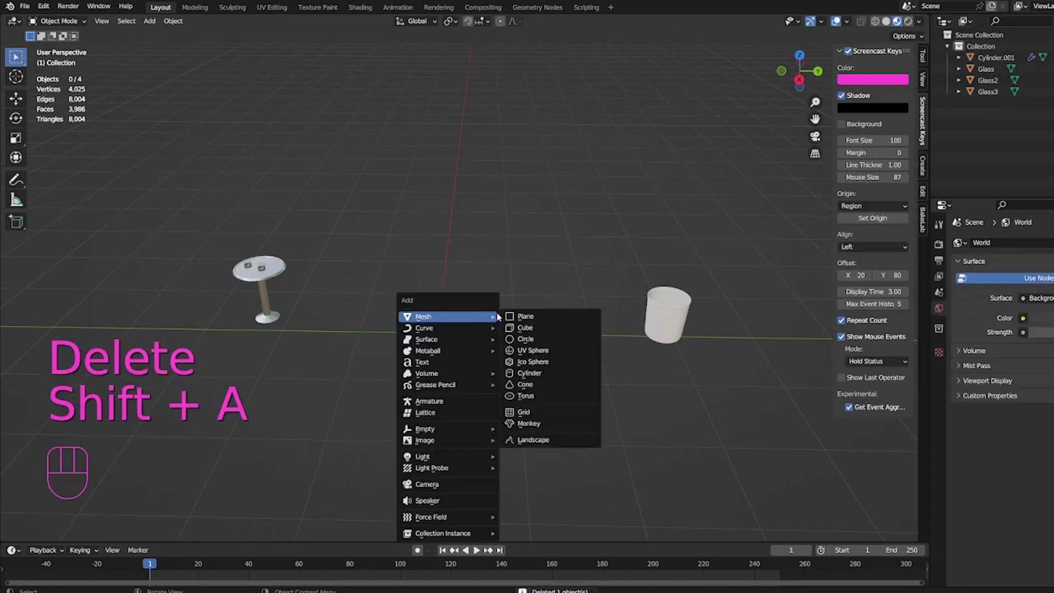
pyautogui.click(527, 339)
pyautogui.moveTo(499, 332)
pyautogui.mouseDown(button='middle')
pyautogui.moveTo(506, 311)
pyautogui.moveTo(501, 322)
pyautogui.mouseUp(button='middle')
pyautogui.scroll(1, 501, 322)
pyautogui.scroll(-1, 502, 327)
pyautogui.scroll(1, 504, 332)
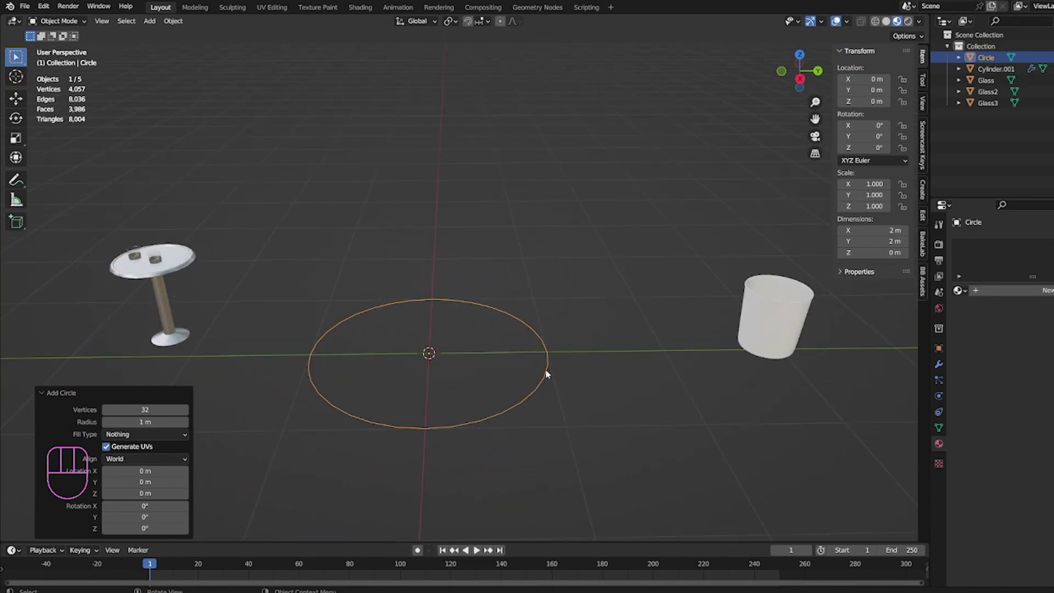
# - Deselect and reselect the circle, and undo the reselection
pyautogui.press('1')
pyautogui.press('1')
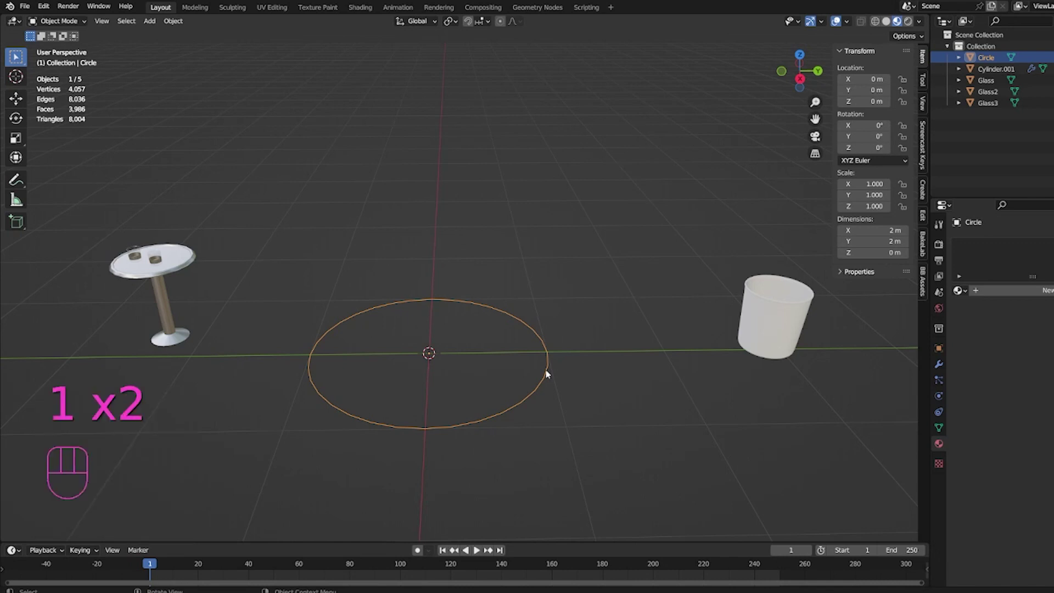
pyautogui.click(548, 375)
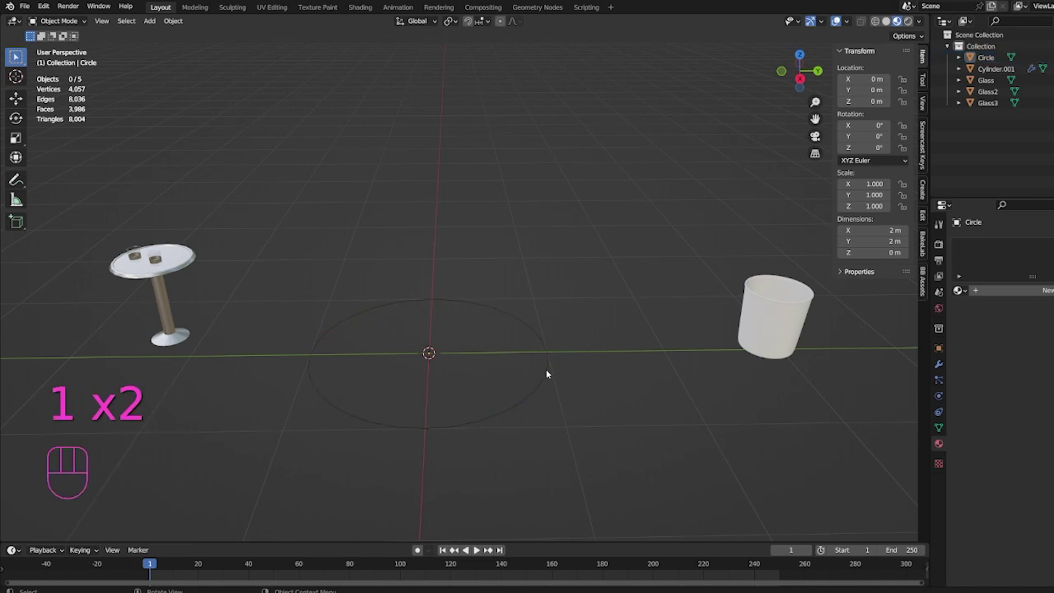
pyautogui.click(546, 373)
pyautogui.moveTo(546, 373)
pyautogui.mouseDown(button='middle')
pyautogui.moveTo(553, 347)
pyautogui.moveTo(536, 379)
pyautogui.moveTo(547, 376)
pyautogui.mouseUp(button='middle')
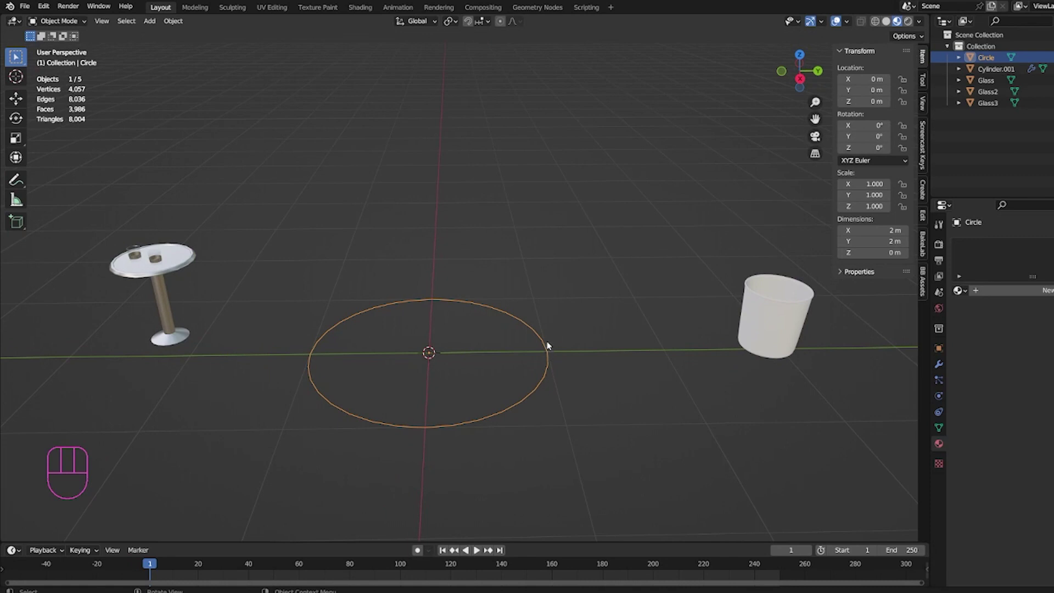
pyautogui.hotkey('ctrl', 'z')
# - Add a UV sphere mesh with 32 segments, 16 rings and a 1 m radius at the world origin
pyautogui.hotkey('shift', 'a')
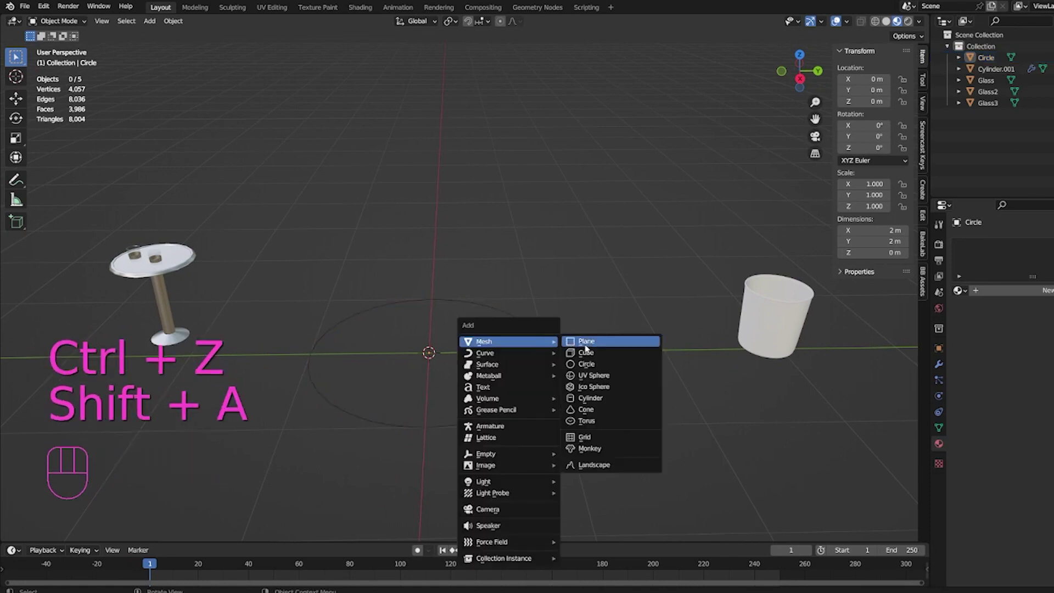
pyautogui.click(585, 374)
pyautogui.scroll(-2, 475, 344)
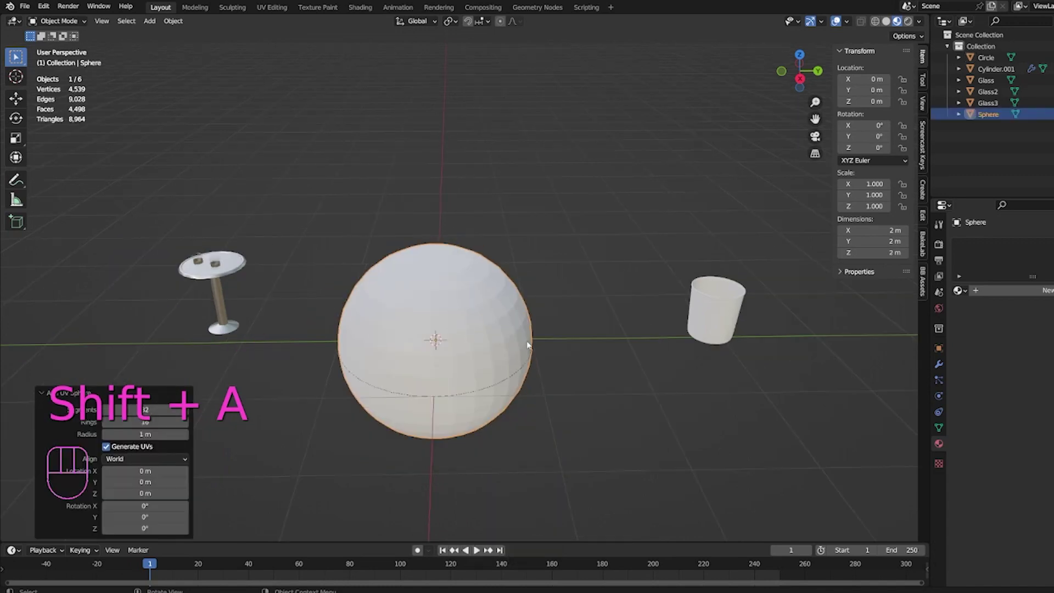
pyautogui.moveTo(527, 344); pyautogui.dragTo(488, 333, button='middle')
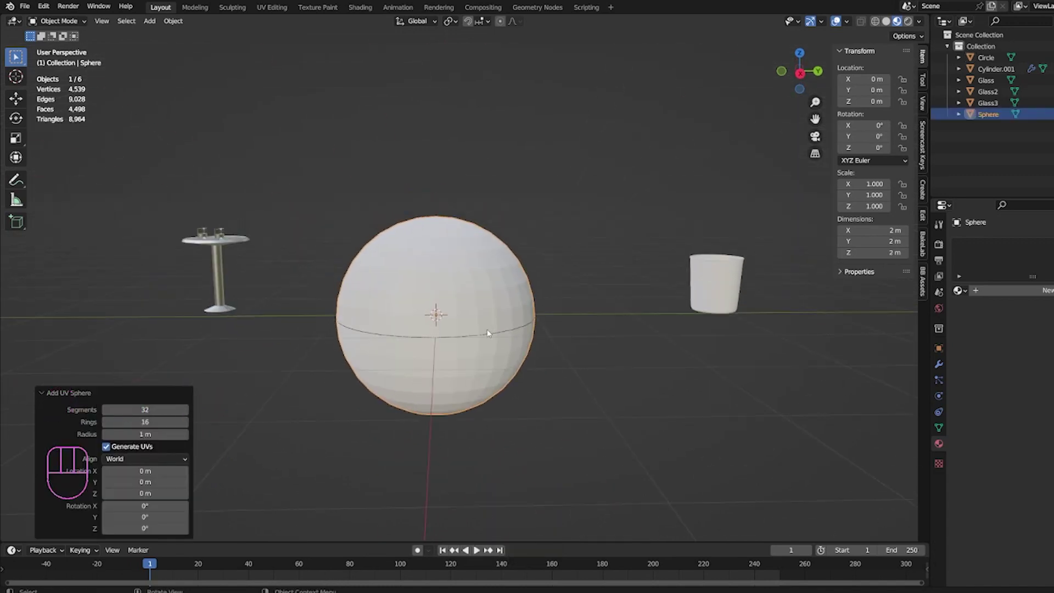
pyautogui.scroll(4, 488, 333)
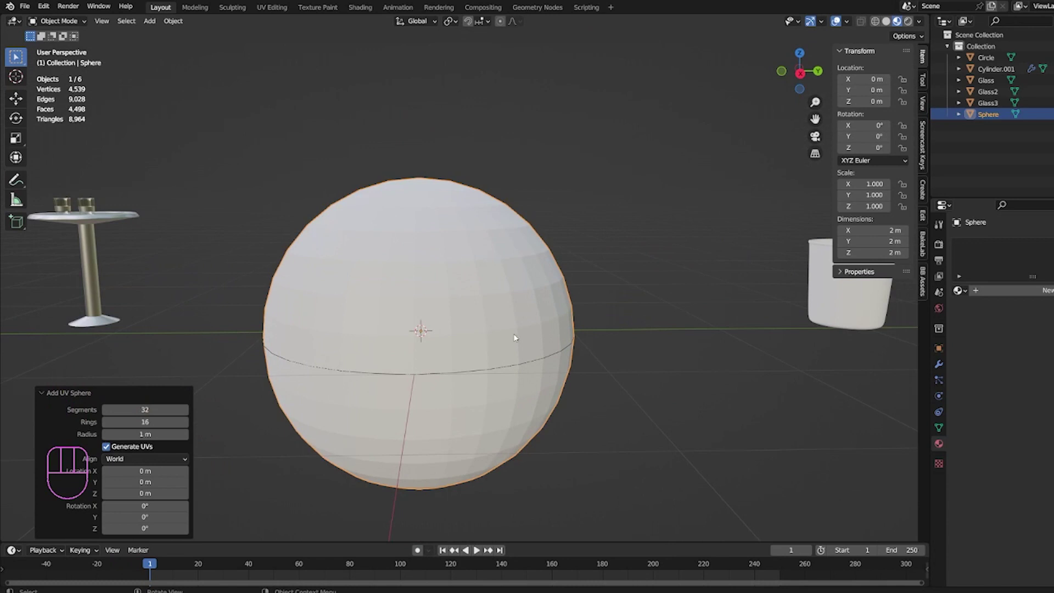
# - Undo the UV sphere and add an ico sphere mesh with 2 subdivisions and a 1 m radius at the world origin
pyautogui.hotkey('ctrl', 'z')
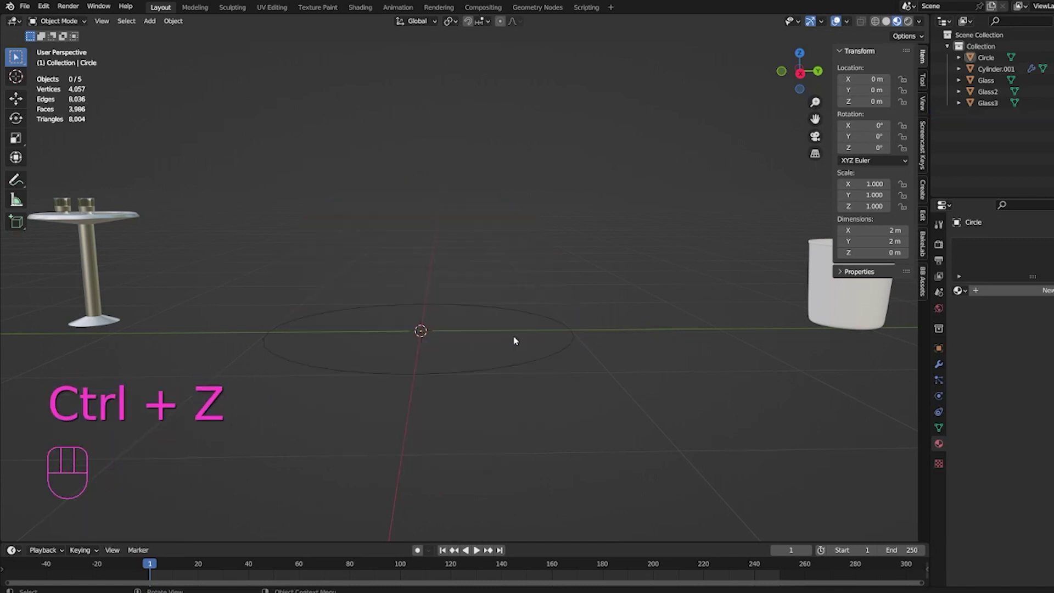
pyautogui.hotkey('shift', 'a')
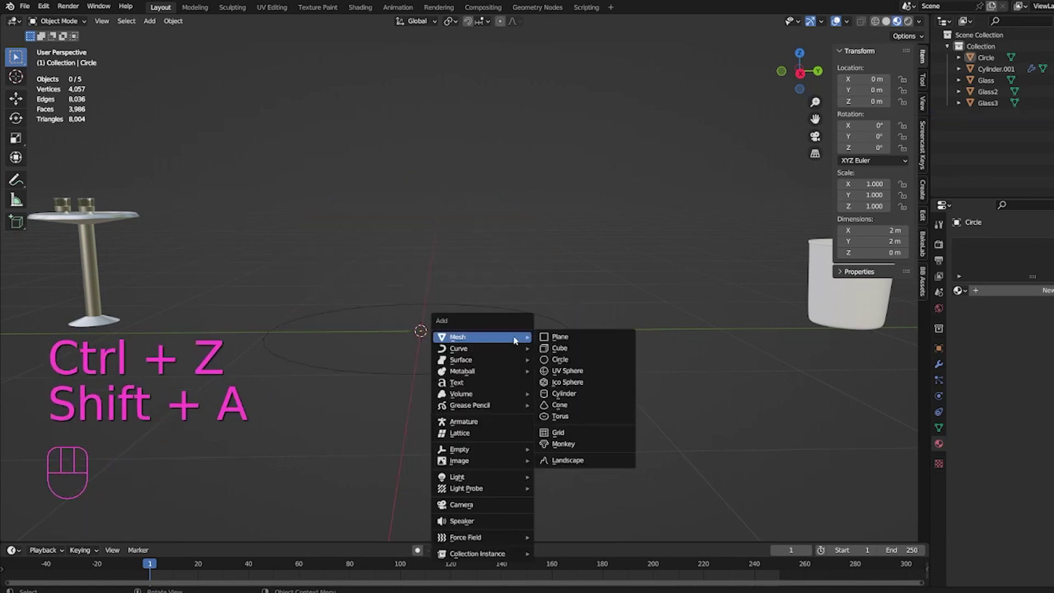
pyautogui.click(574, 384)
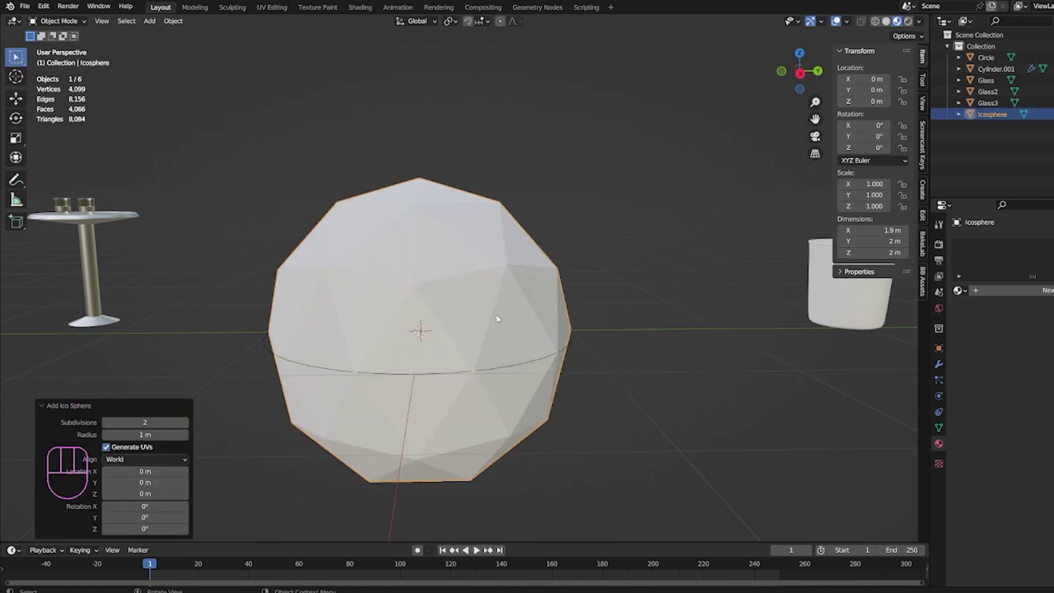
pyautogui.moveTo(510, 321); pyautogui.dragTo(504, 327, button='middle')
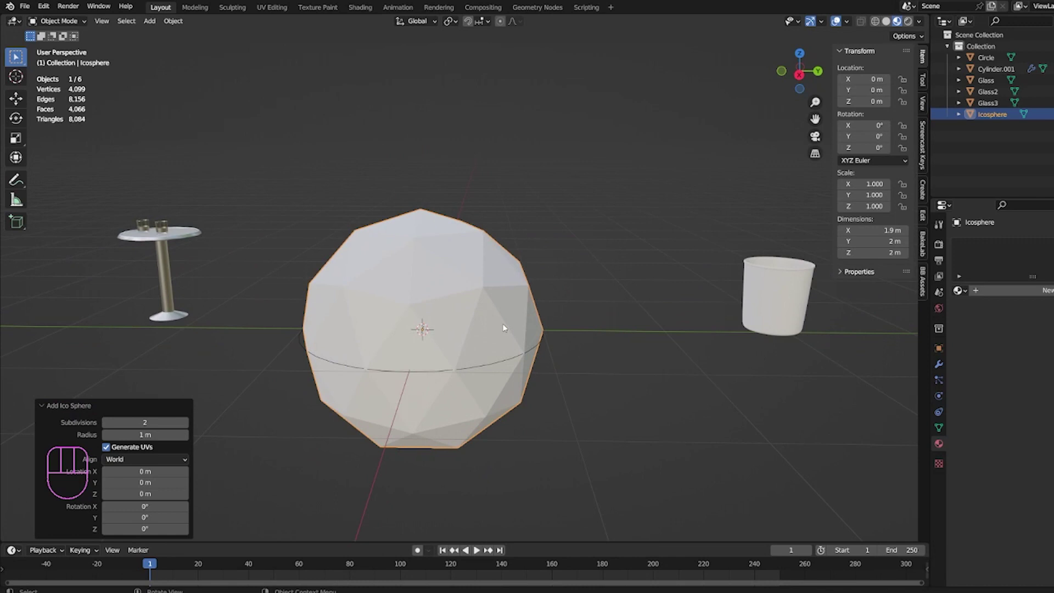
# - View the ico sphere's faces in Edit Mode, and undo back to before the ico sphere was added
pyautogui.press('Tab')
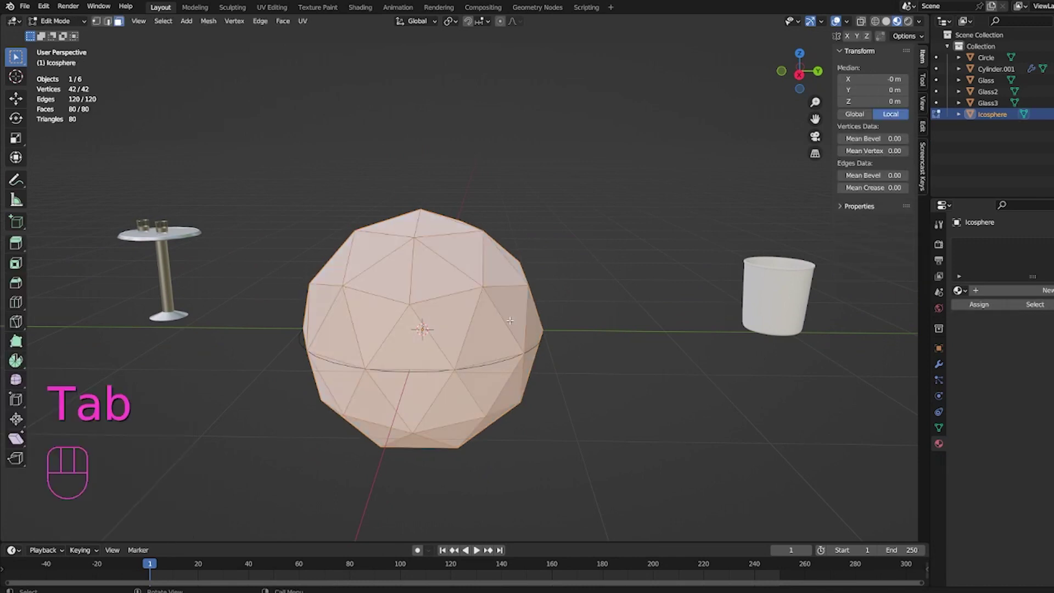
pyautogui.press('Tab')
pyautogui.hotkey('ctrl', 'z')
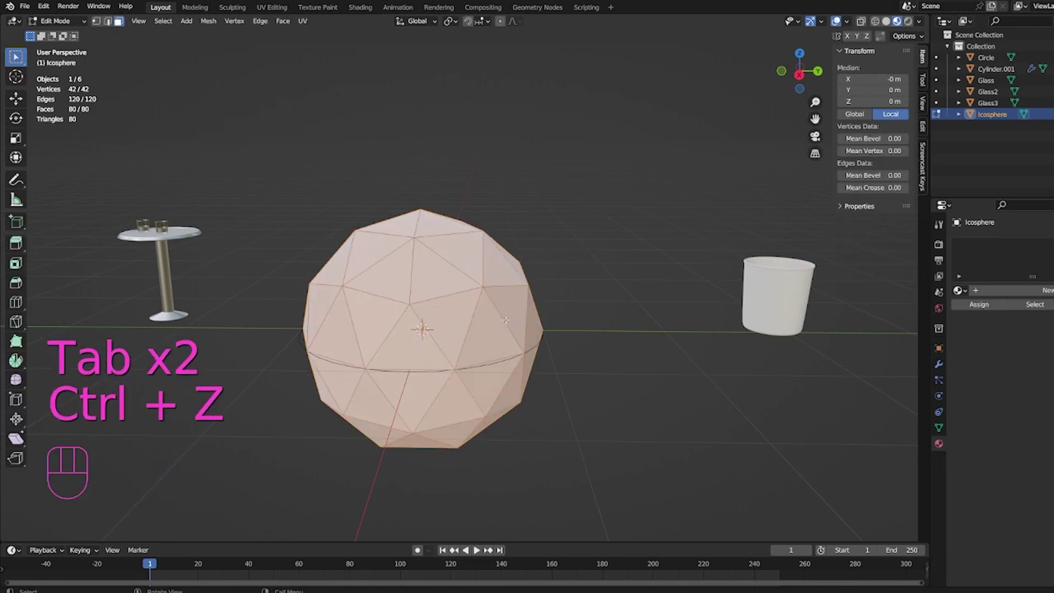
pyautogui.hotkey('ctrl', 'z')
pyautogui.hotkey('ctrl', 'z')
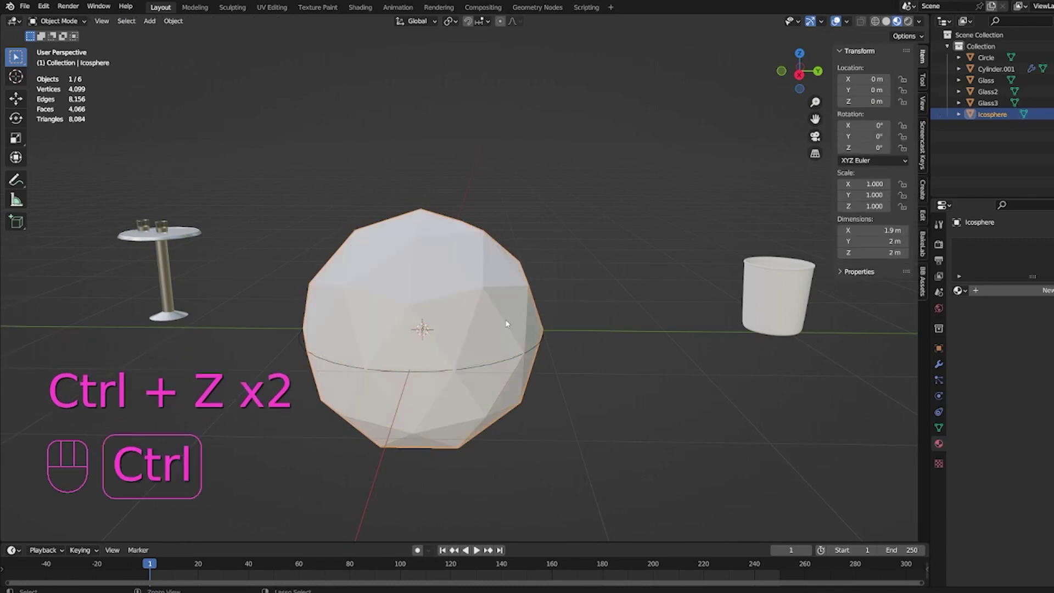
pyautogui.hotkey('ctrl', 'z')
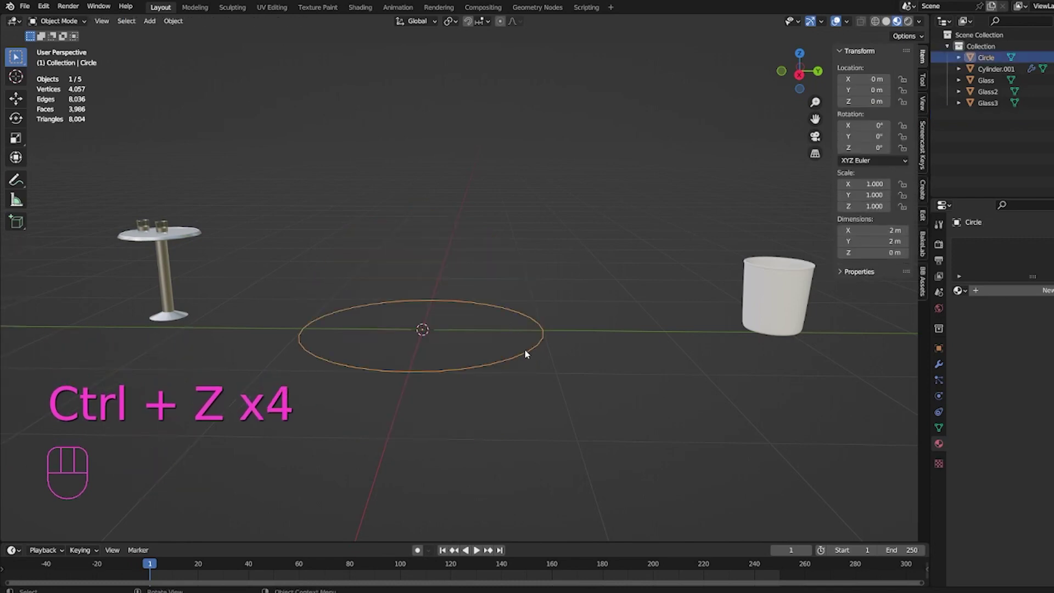
# - Delete the circle and add a cylinder mesh with 16 vertices, a 1 m radius and a 2 m depth at the world origin
pyautogui.press('Delete')
pyautogui.hotkey('shift', 'a')
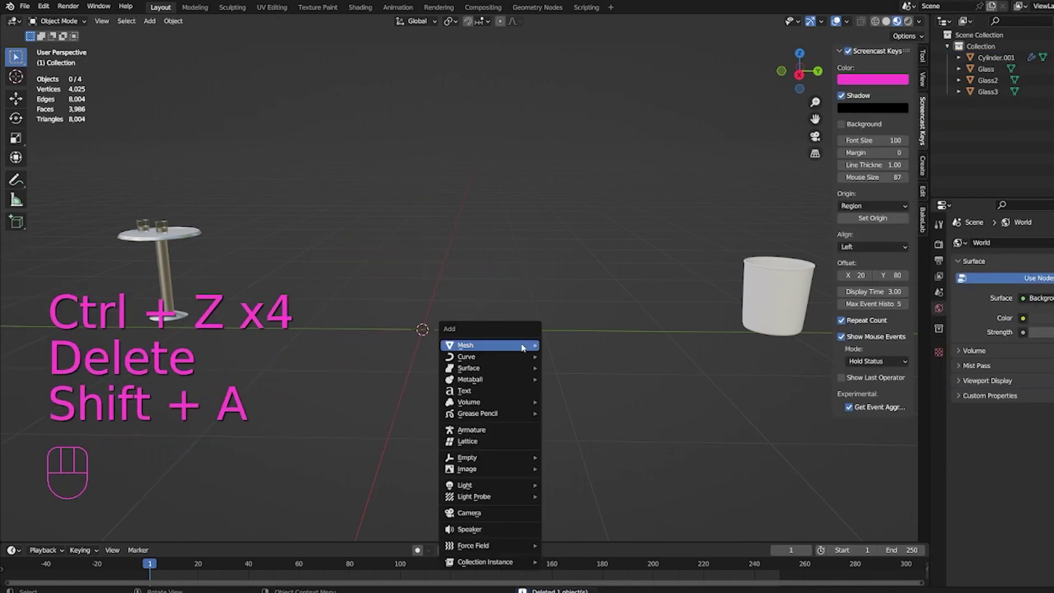
pyautogui.moveTo(538, 346)
pyautogui.click(579, 401)
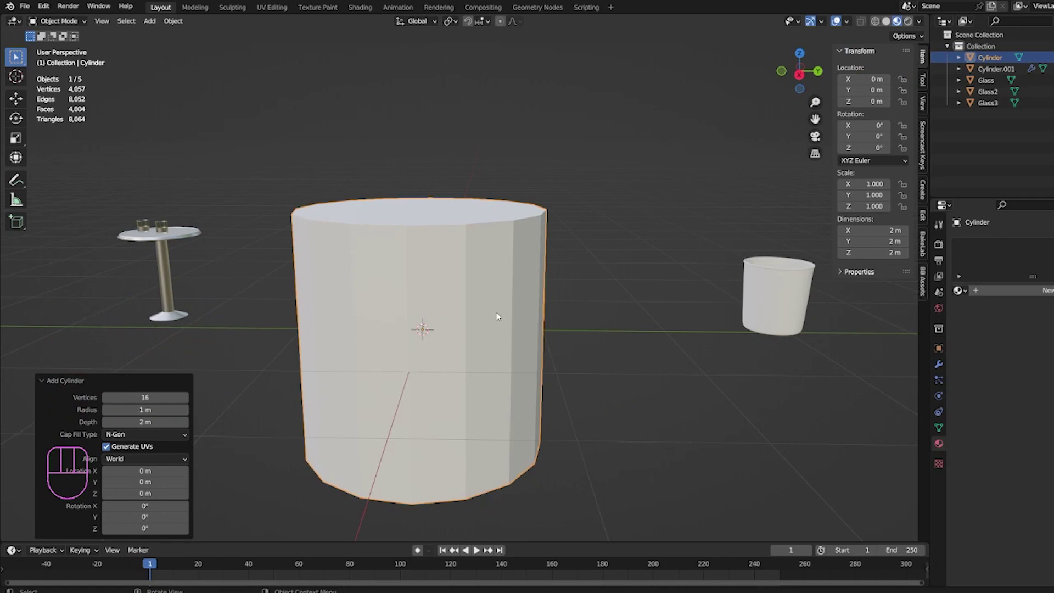
pyautogui.moveTo(494, 312); pyautogui.dragTo(441, 329, button='middle')
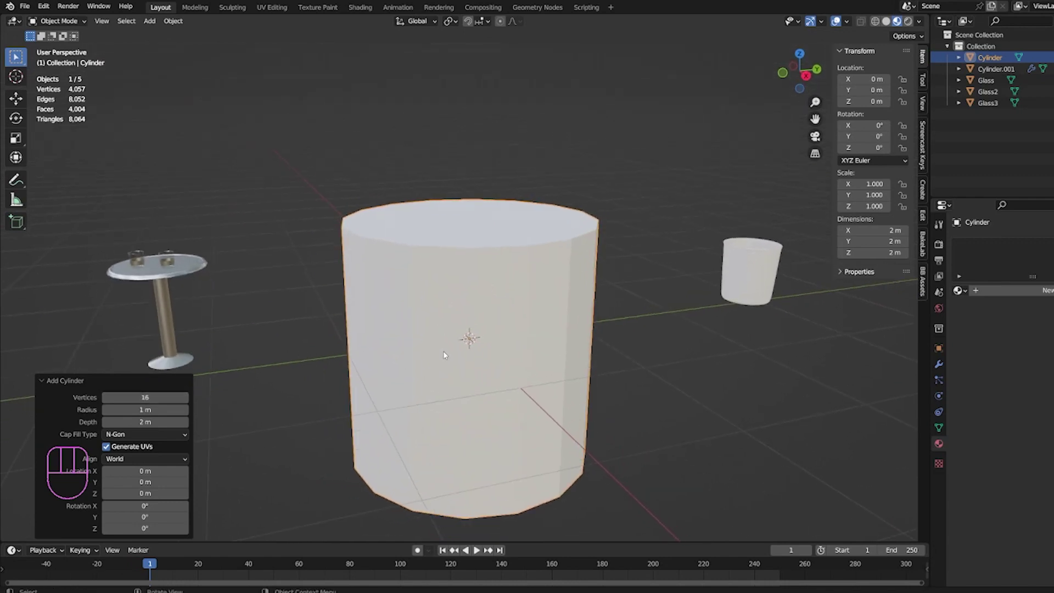
# - Delete the cylinder and add a fresh 16-vertex cylinder with a 1 m radius and a 2 m depth at the world origin
pyautogui.click(494, 318)
pyautogui.press('Delete')
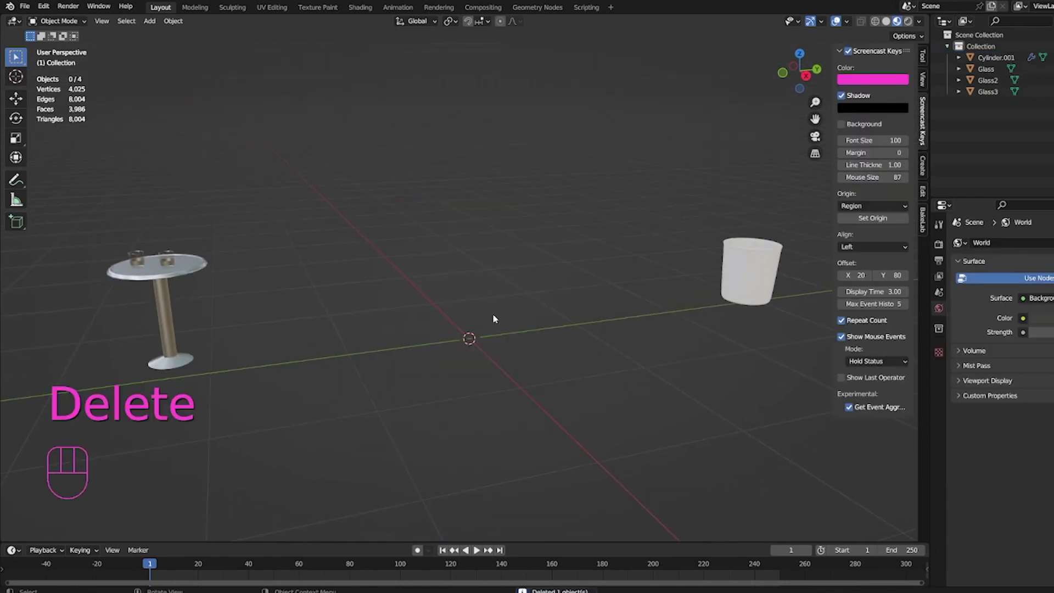
pyautogui.hotkey('shift', 'a')
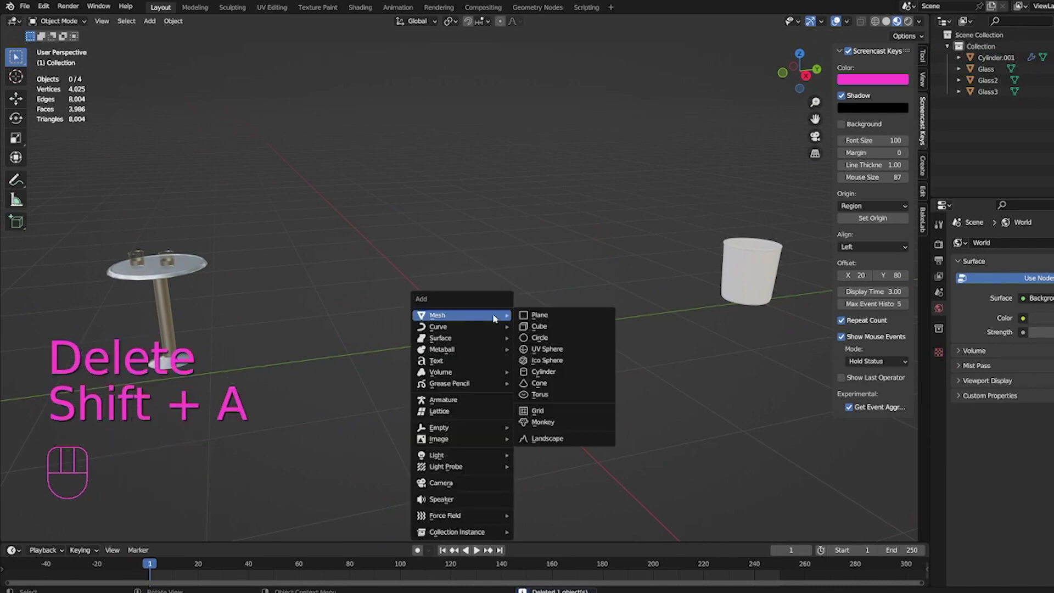
pyautogui.click(541, 372)
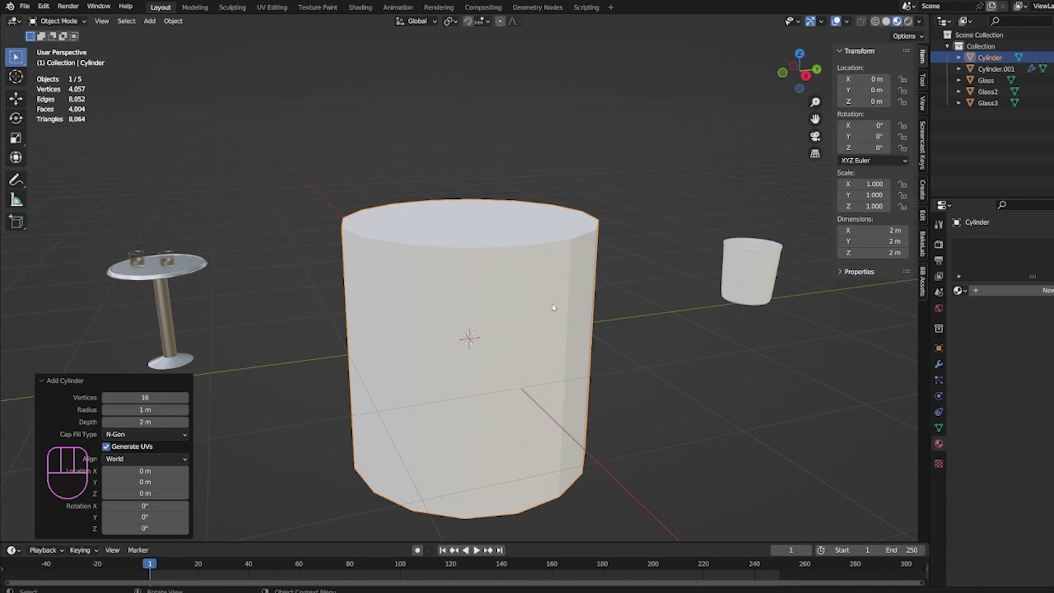
pyautogui.scroll(-2, 552, 309)
pyautogui.moveTo(548, 311); pyautogui.dragTo(522, 305, button='middle')
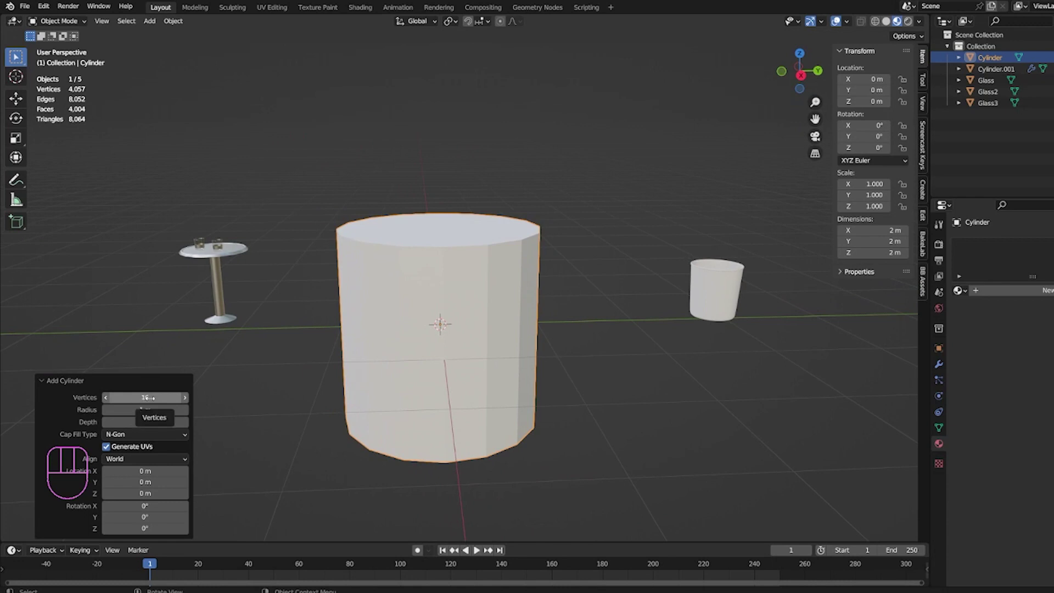
# - Set the newly added cylinder's vertex count to 10
pyautogui.click(149, 397)
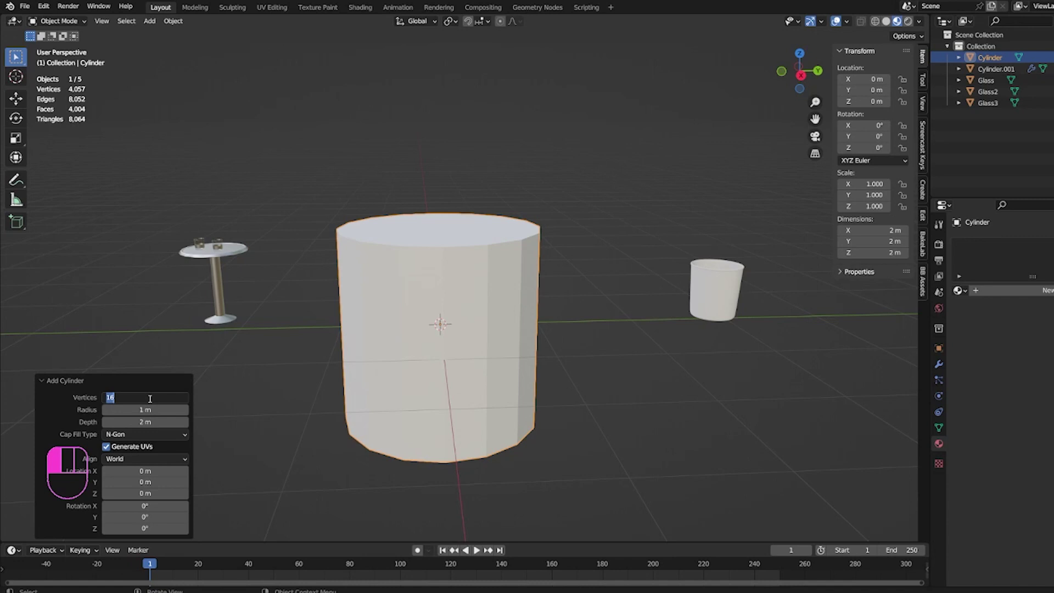
pyautogui.write('10')
pyautogui.press('Return')
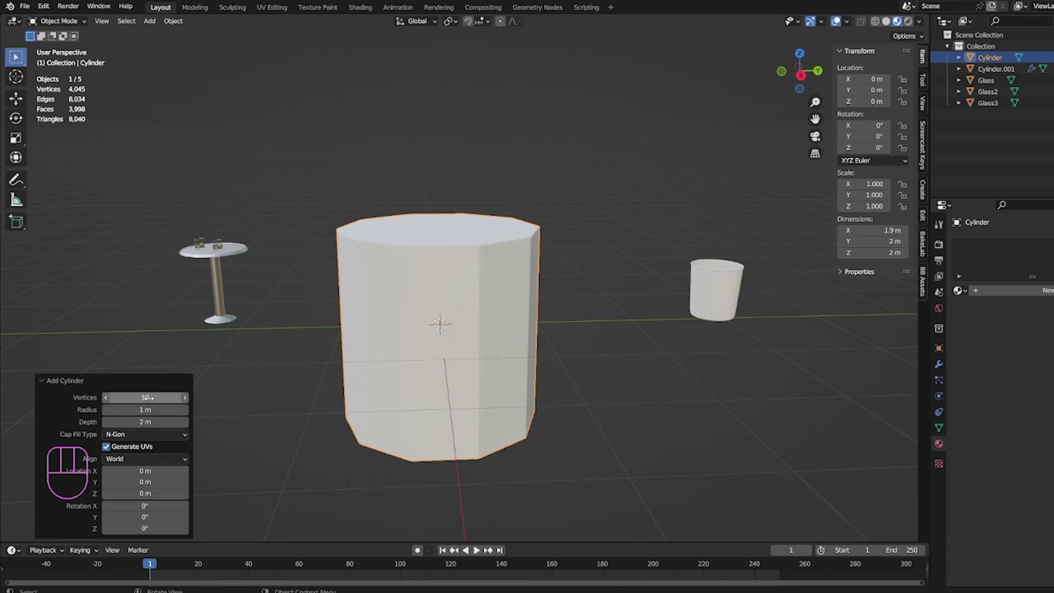
pyautogui.moveTo(373, 305); pyautogui.dragTo(465, 324, button='middle')
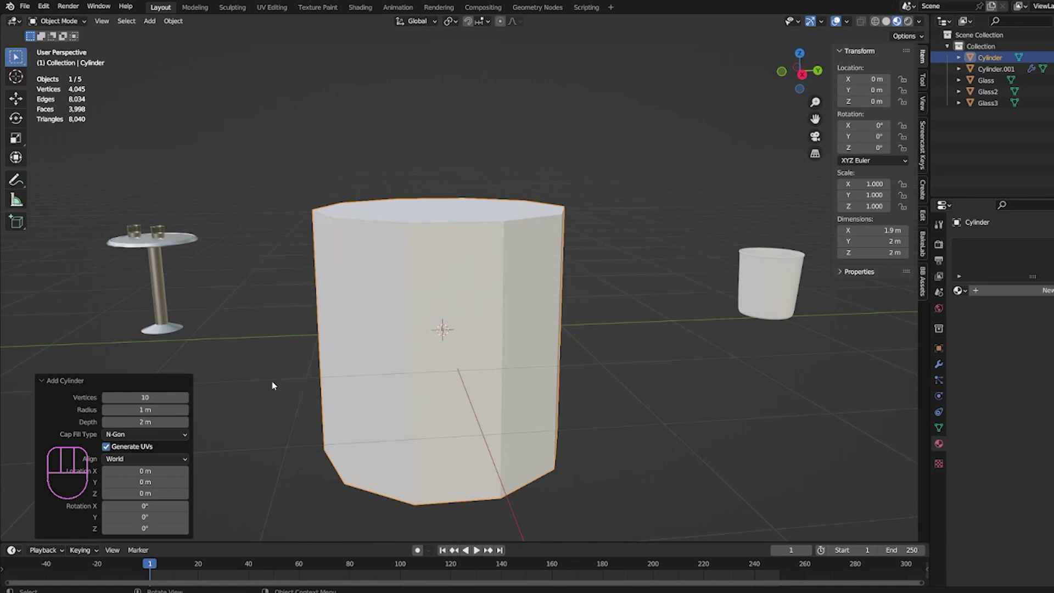
# - Delete the cylinder and add another with 10 vertices, a 1 m radius and a 2 m depth at the world origin
pyautogui.click(153, 458)
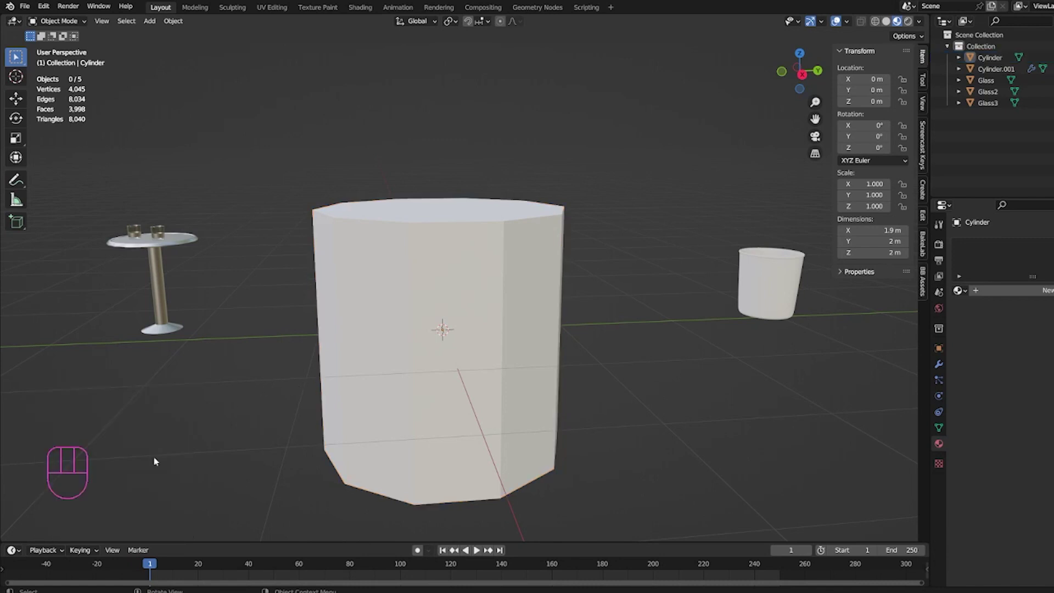
pyautogui.click(404, 379)
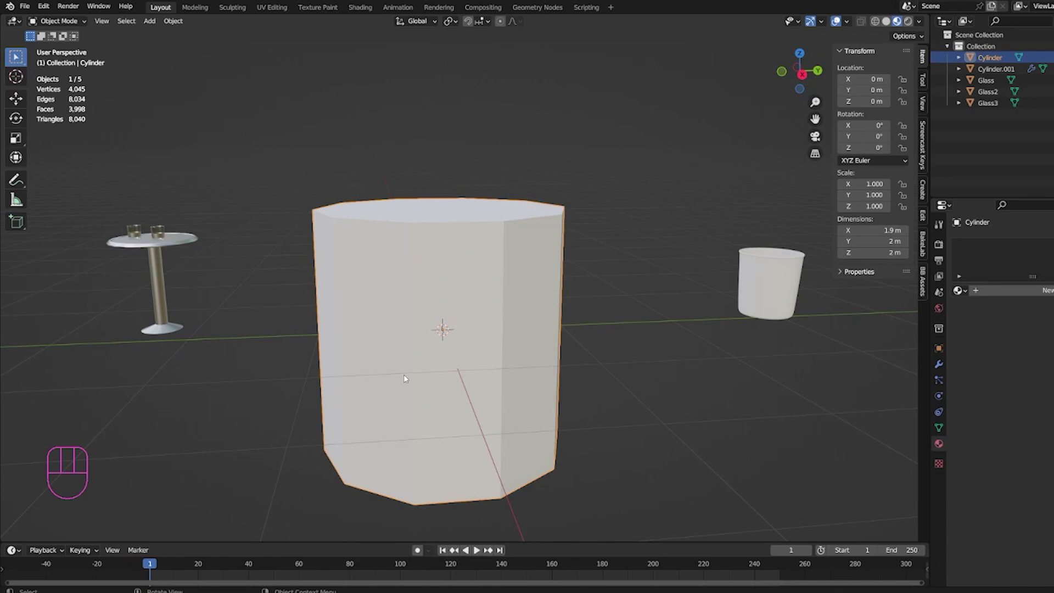
pyautogui.press('Delete')
pyautogui.hotkey('shift', 'a')
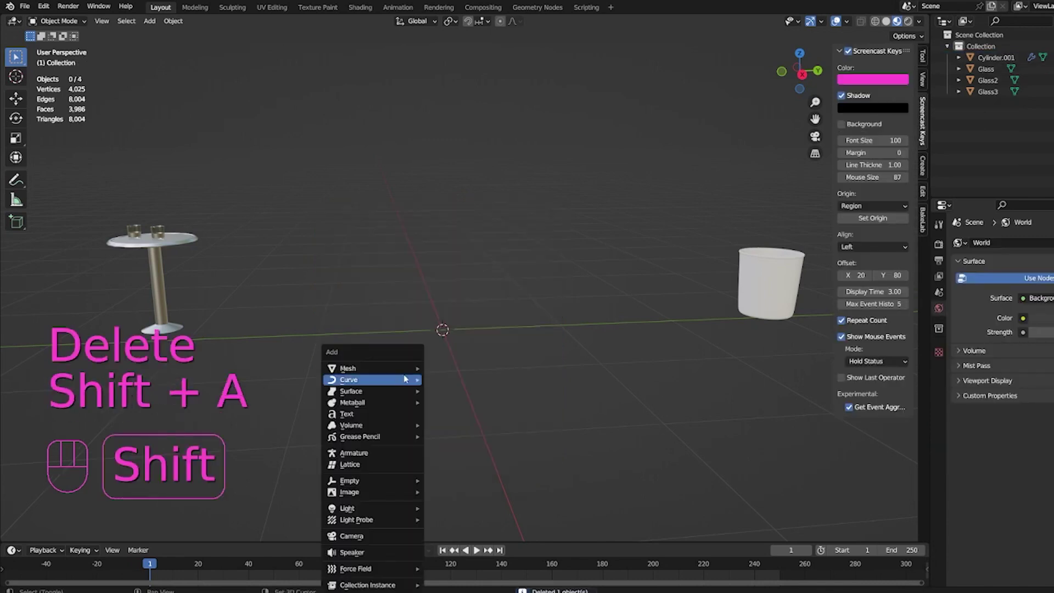
pyautogui.moveTo(379, 368)
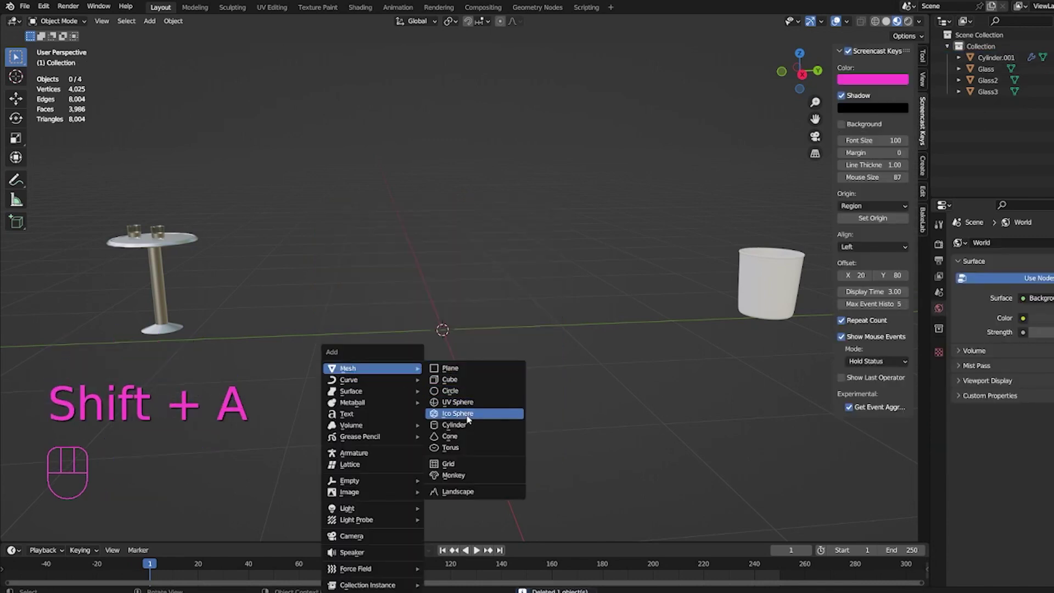
pyautogui.click(460, 425)
pyautogui.scroll(-2, 457, 363)
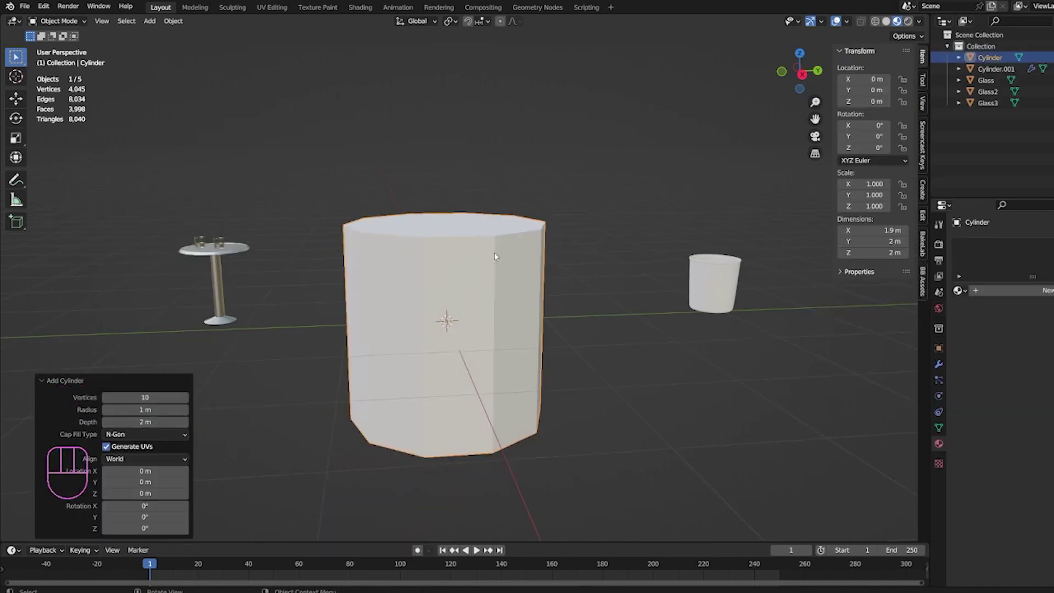
# - Delete the cylinder and add a cone mesh with 32 vertices, a 1 m base radius and a 2 m depth at the world origin
pyautogui.click(651, 289)
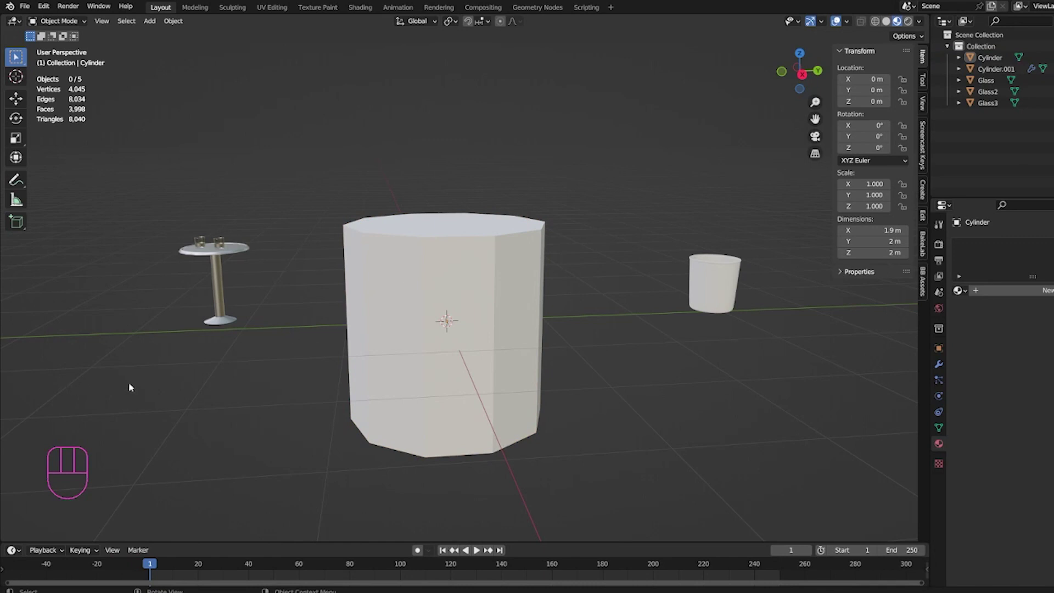
pyautogui.click(469, 290)
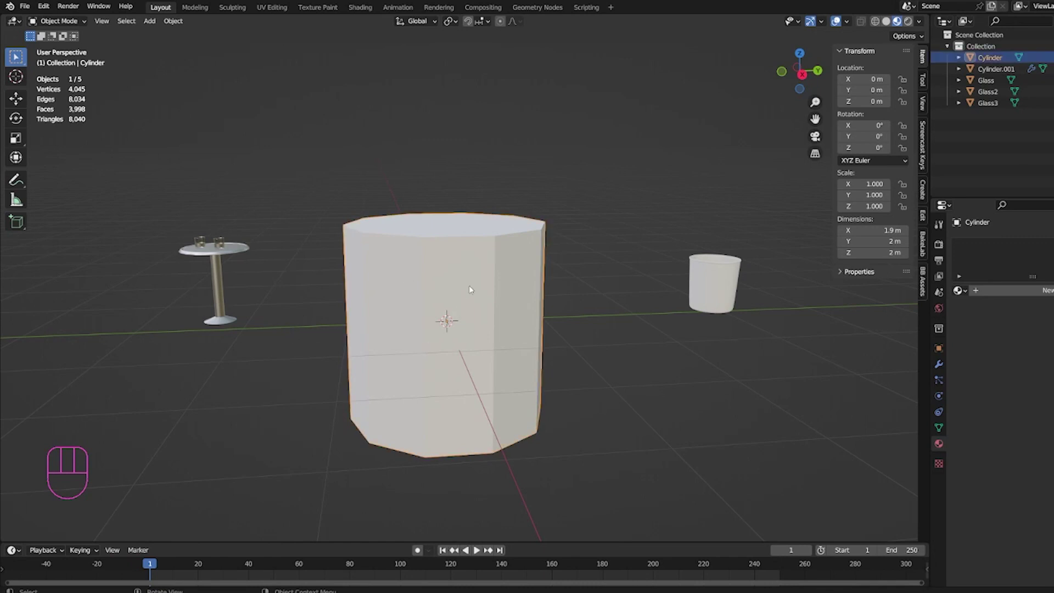
pyautogui.press('Delete')
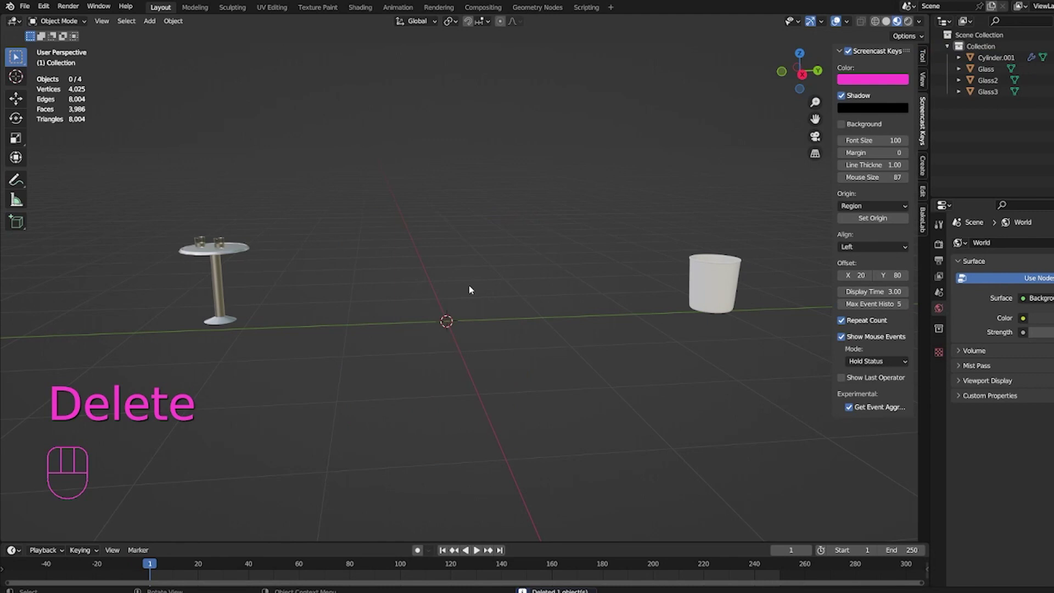
pyautogui.hotkey('shift', 'a')
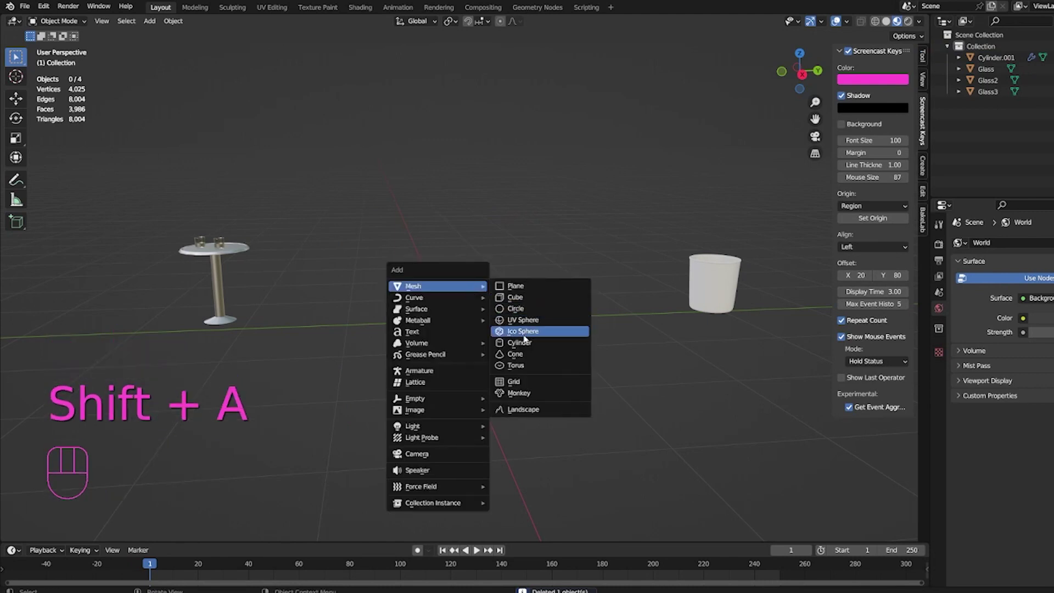
pyautogui.click(516, 354)
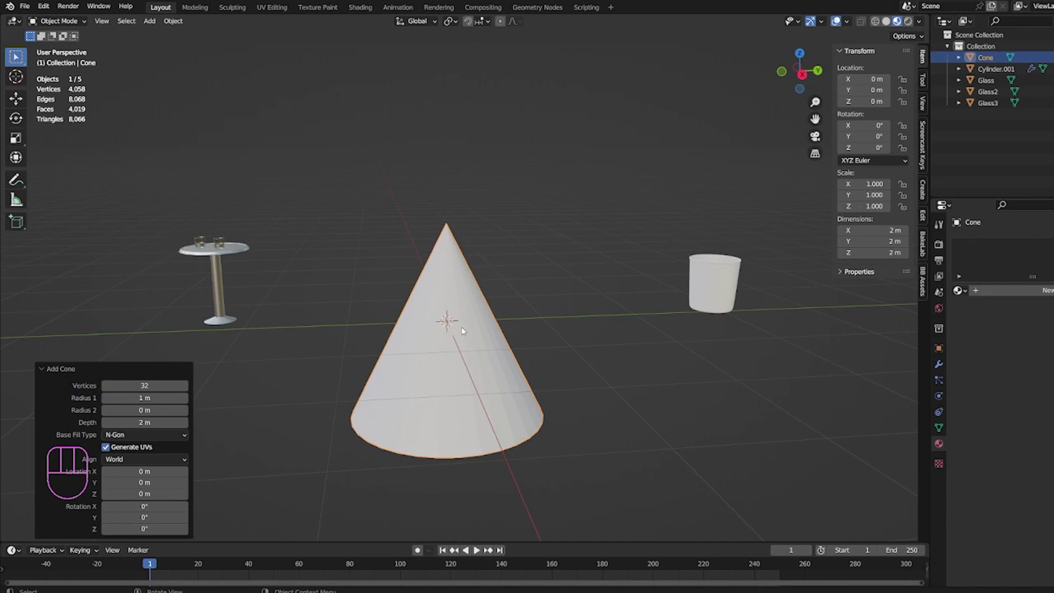
# - Delete the cone and add a torus with 48 major and 12 minor segments, a 1 m major radius and a 0.25 m minor radius
pyautogui.press('Delete')
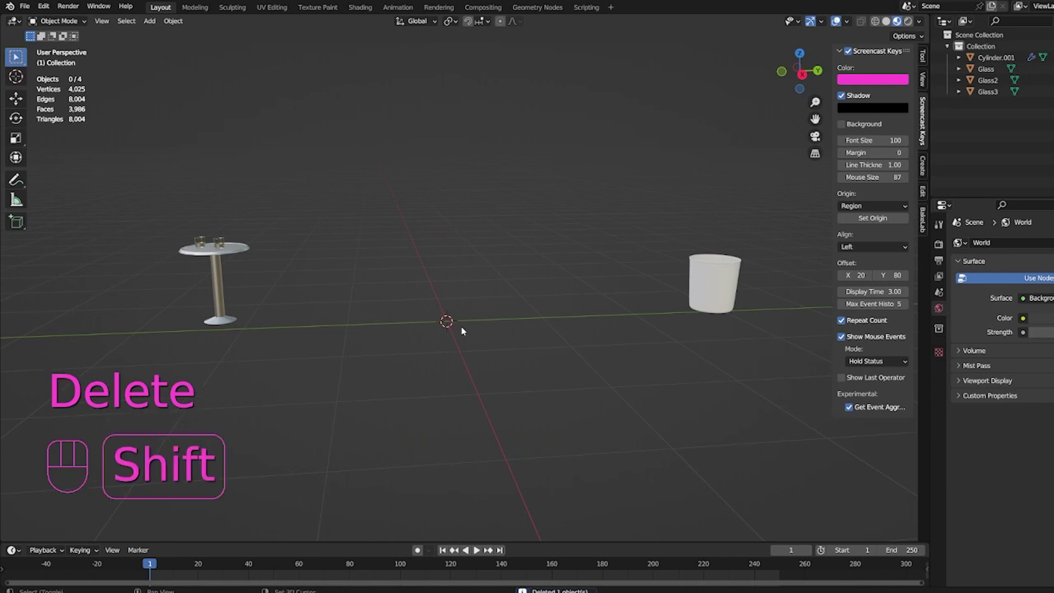
pyautogui.hotkey('shift', 'a')
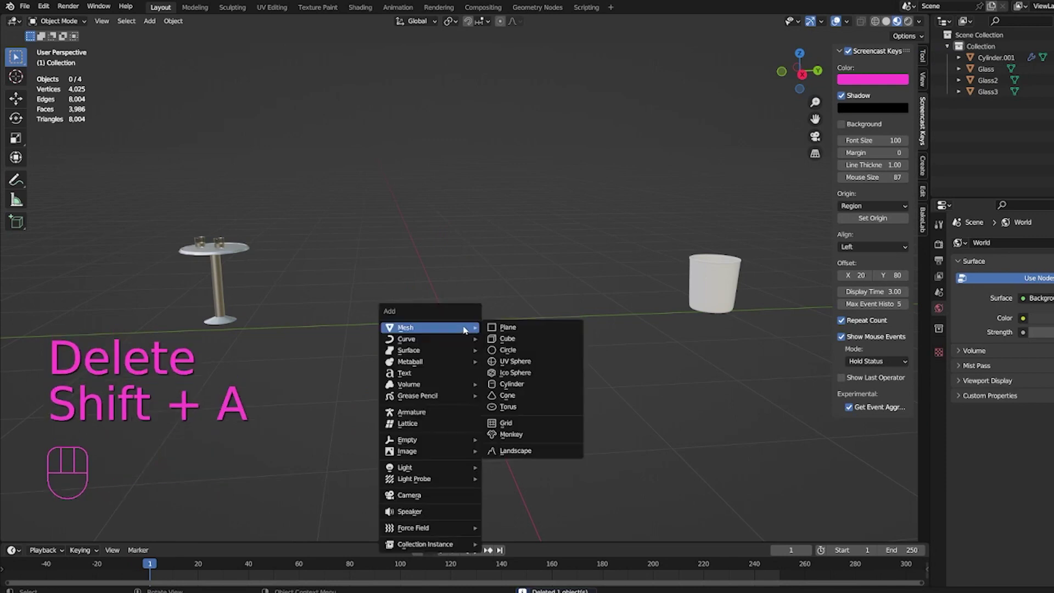
pyautogui.click(520, 407)
pyautogui.moveTo(521, 410); pyautogui.dragTo(468, 350, button='middle')
pyautogui.scroll(2, 468, 351)
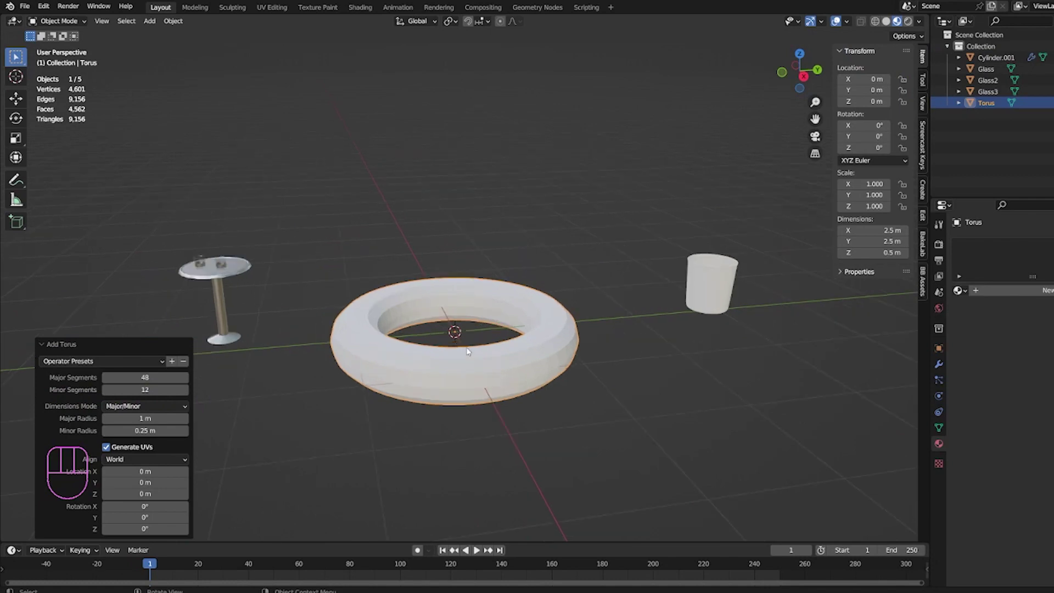
pyautogui.scroll(1, 467, 352)
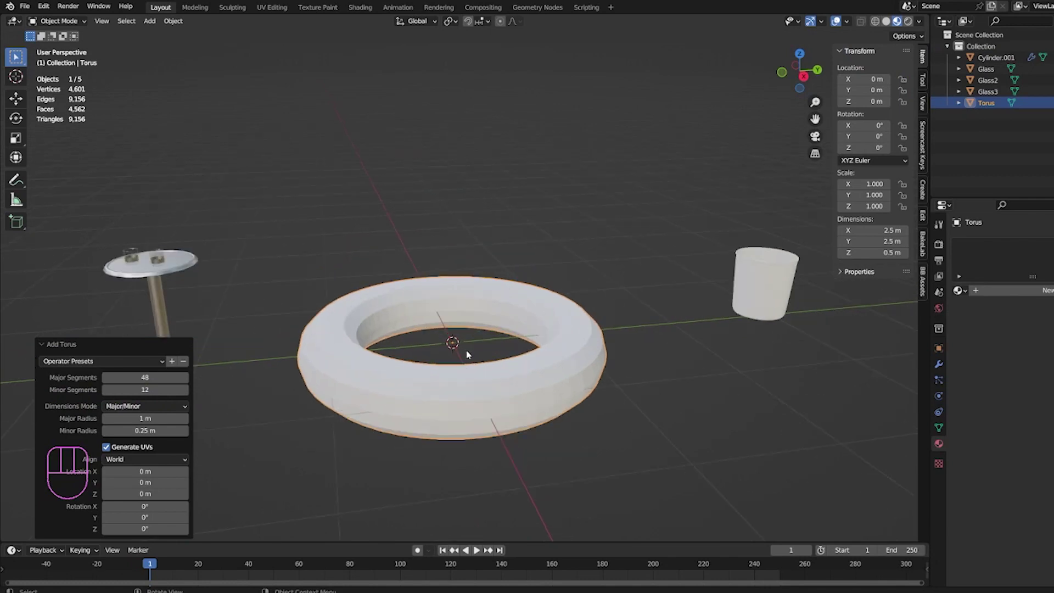
# - Delete the torus and add a monkey mesh with a size of 2 m at the world origin
pyautogui.press('Delete')
pyautogui.hotkey('shift', 'a')
pyautogui.moveTo(469, 354)
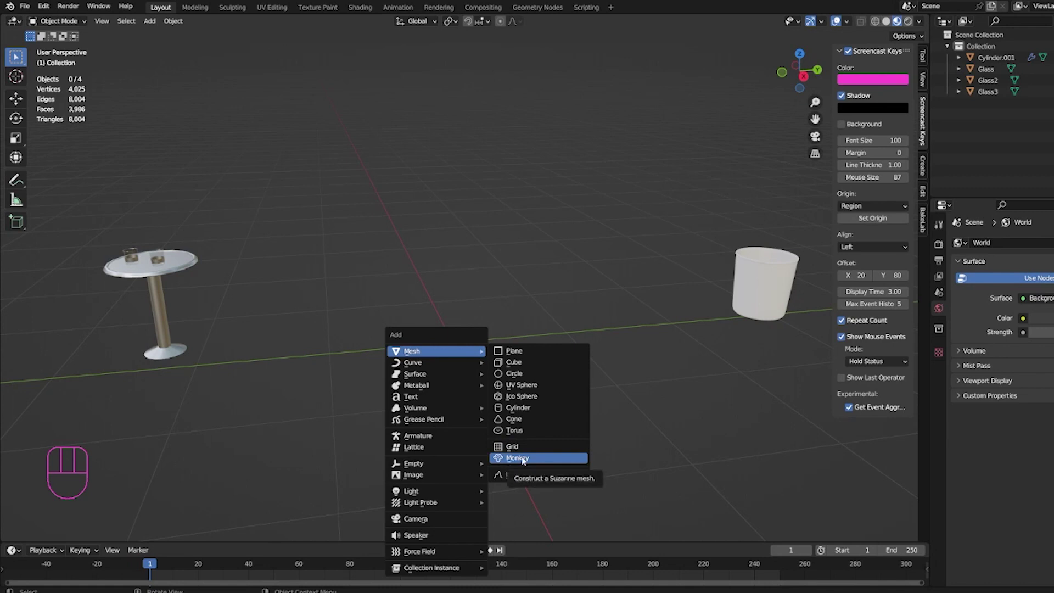
pyautogui.click(523, 458)
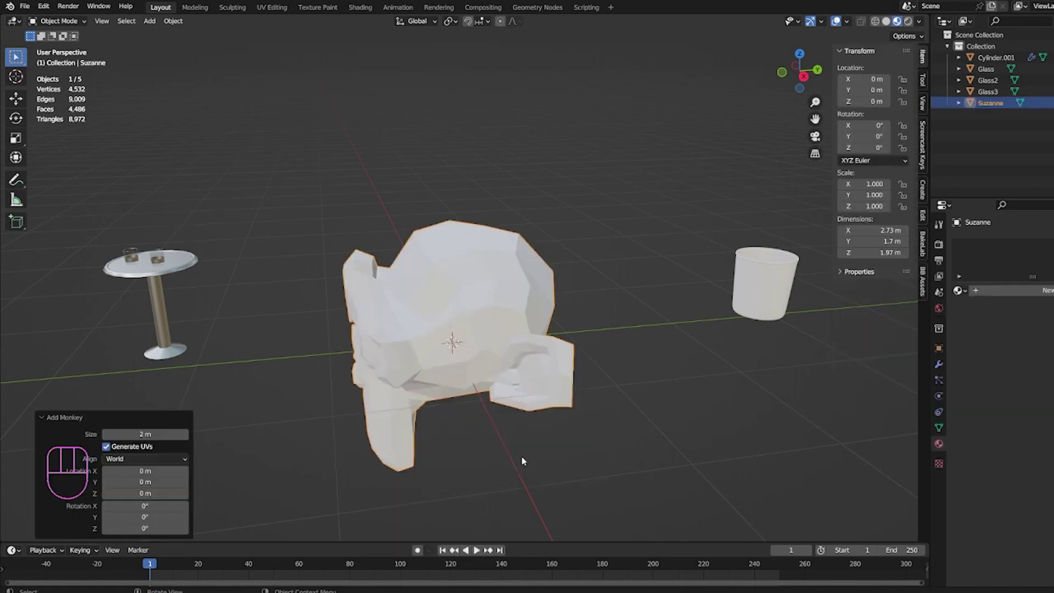
pyautogui.moveTo(474, 283); pyautogui.dragTo(502, 292, button='middle')
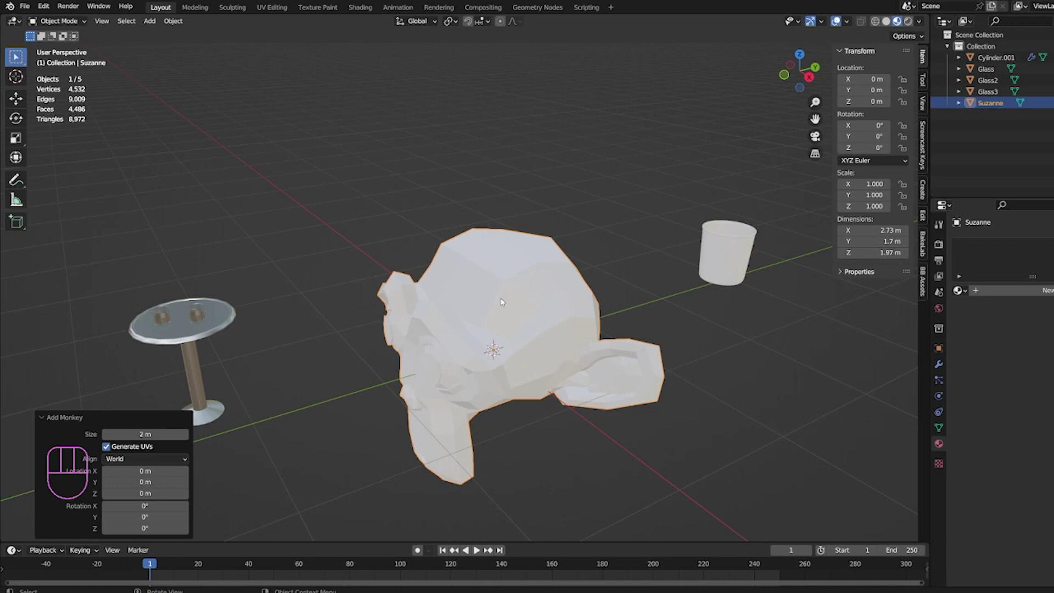
# - Delete the monkey and add a cube mesh with a size of 2 m at the world origin
pyautogui.press('Delete')
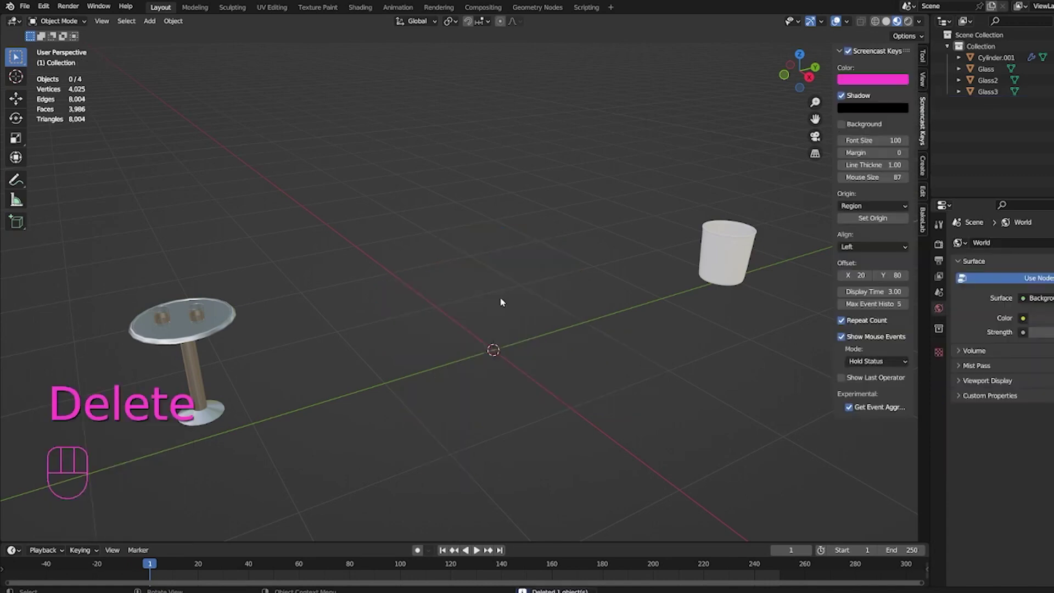
pyautogui.scroll(-3, 497, 301)
pyautogui.moveTo(476, 308); pyautogui.dragTo(458, 308, button='middle')
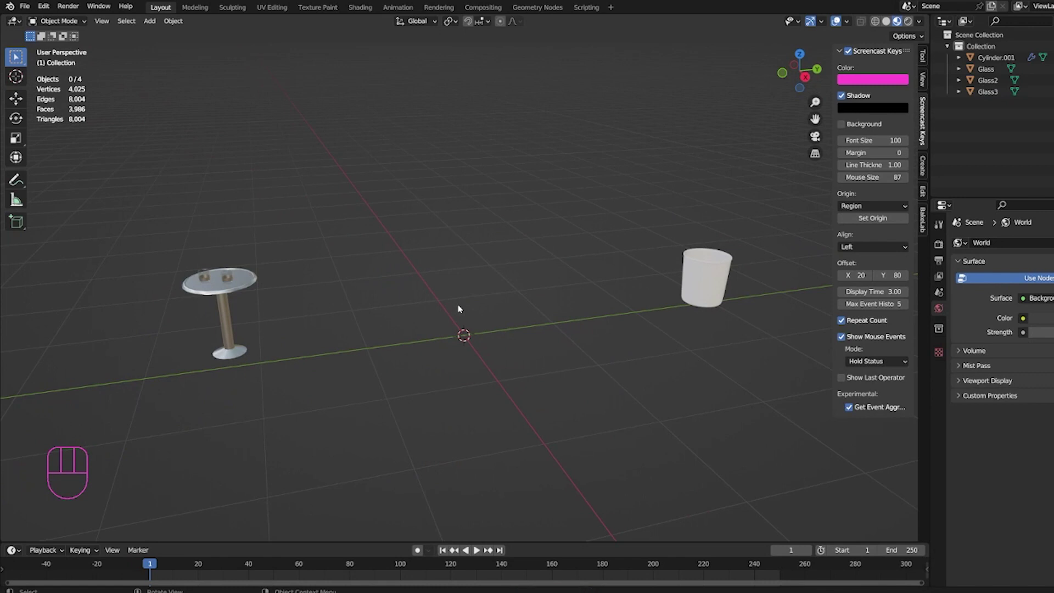
pyautogui.hotkey('shift', 'a')
pyautogui.moveTo(459, 306)
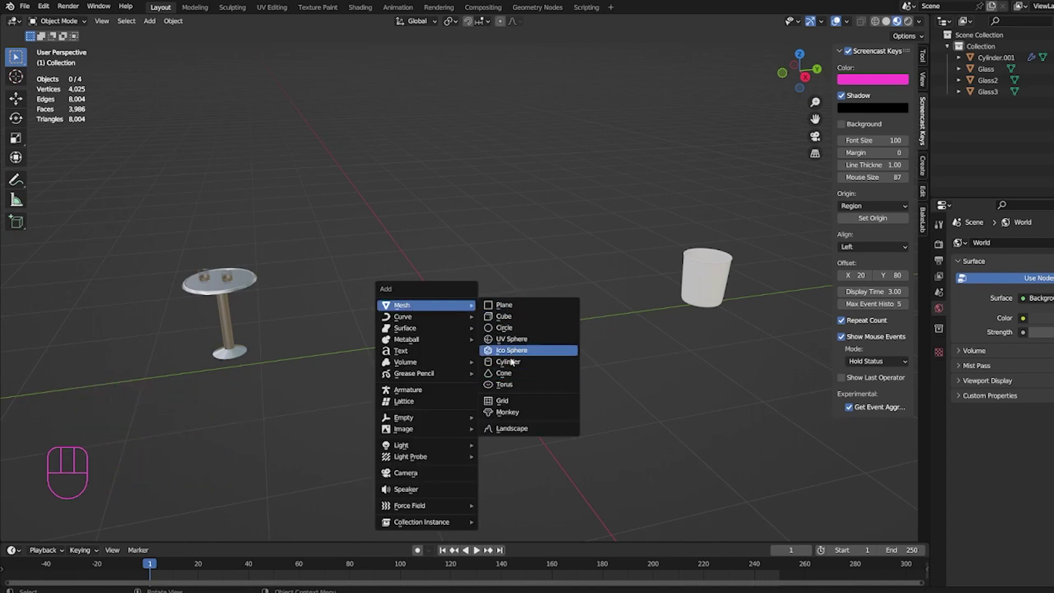
pyautogui.click(500, 315)
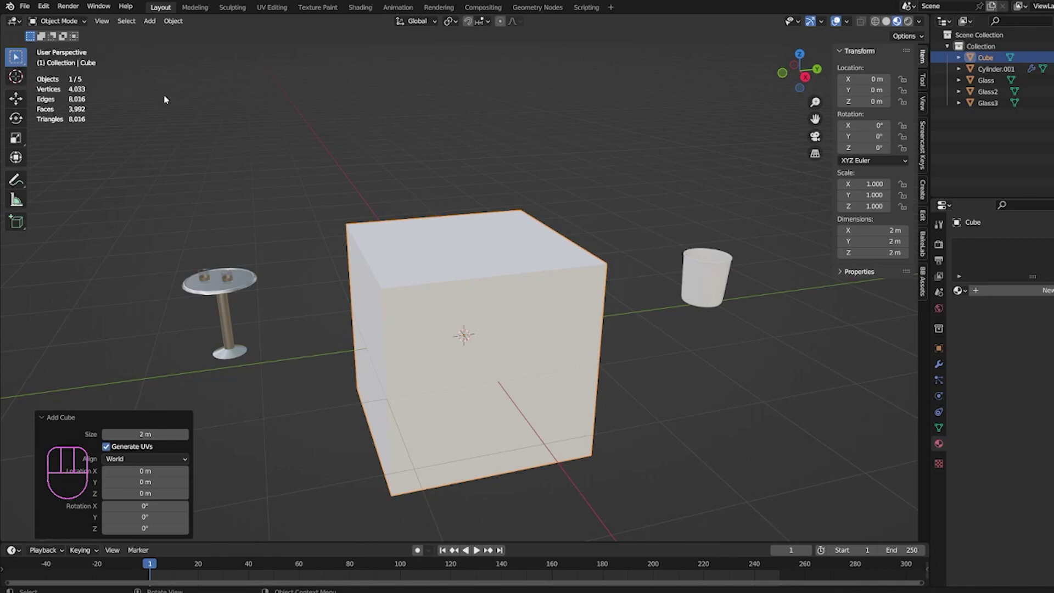
# - Move the cube by about -0.37 m along the global Y axis and about -0.58 m along the global X axis
pyautogui.click(493, 295)
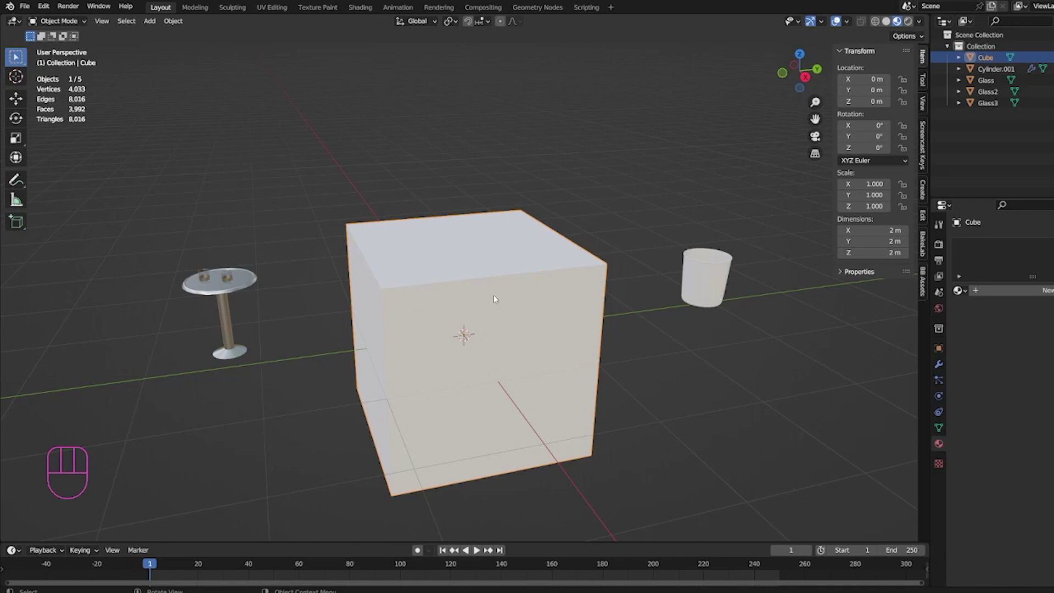
pyautogui.press('g')
pyautogui.press('y')
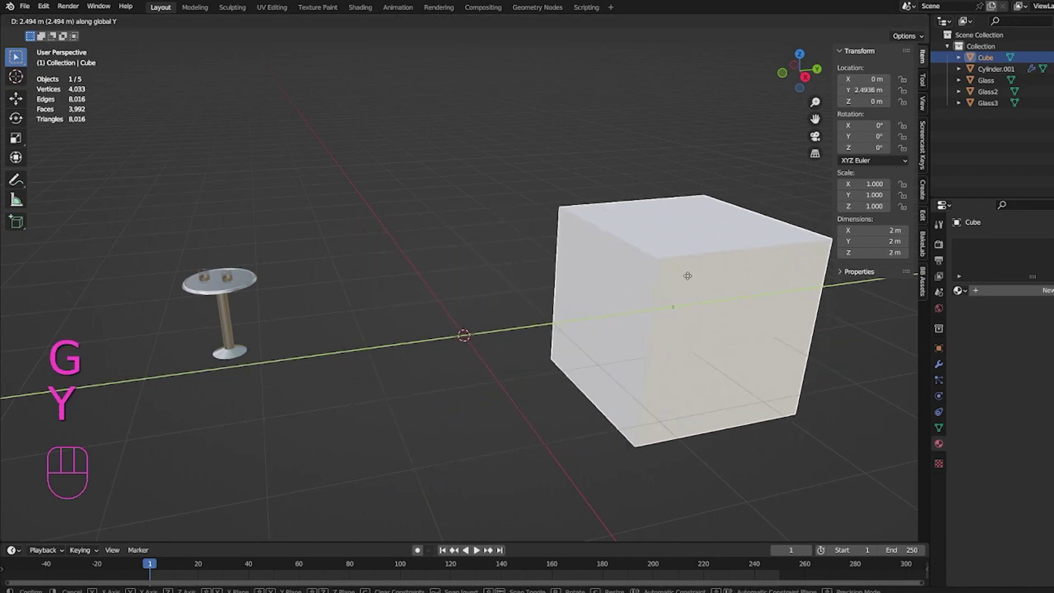
pyautogui.click(484, 324)
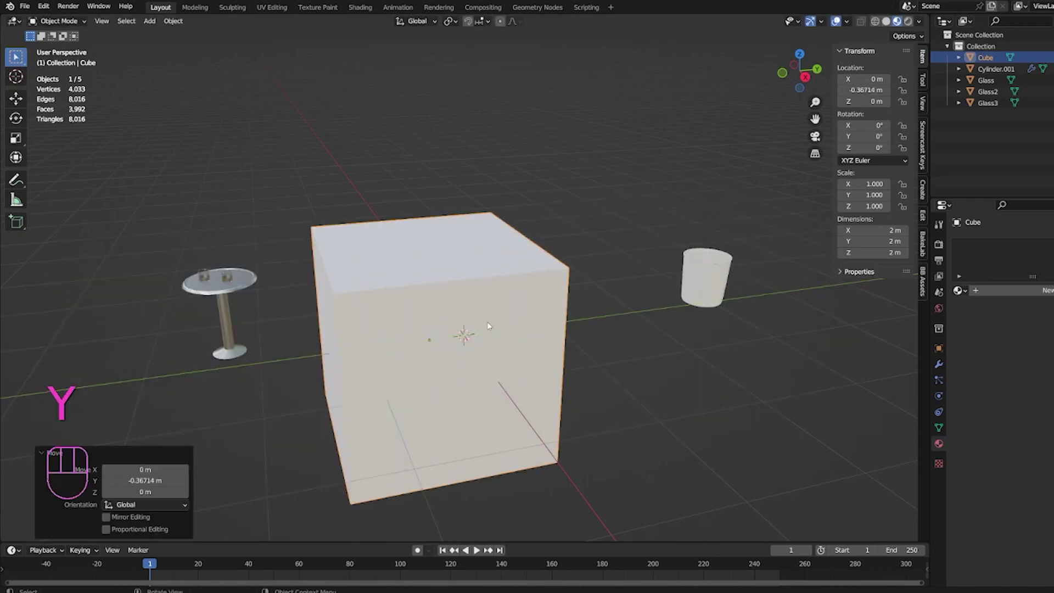
pyautogui.press('g')
pyautogui.press('x')
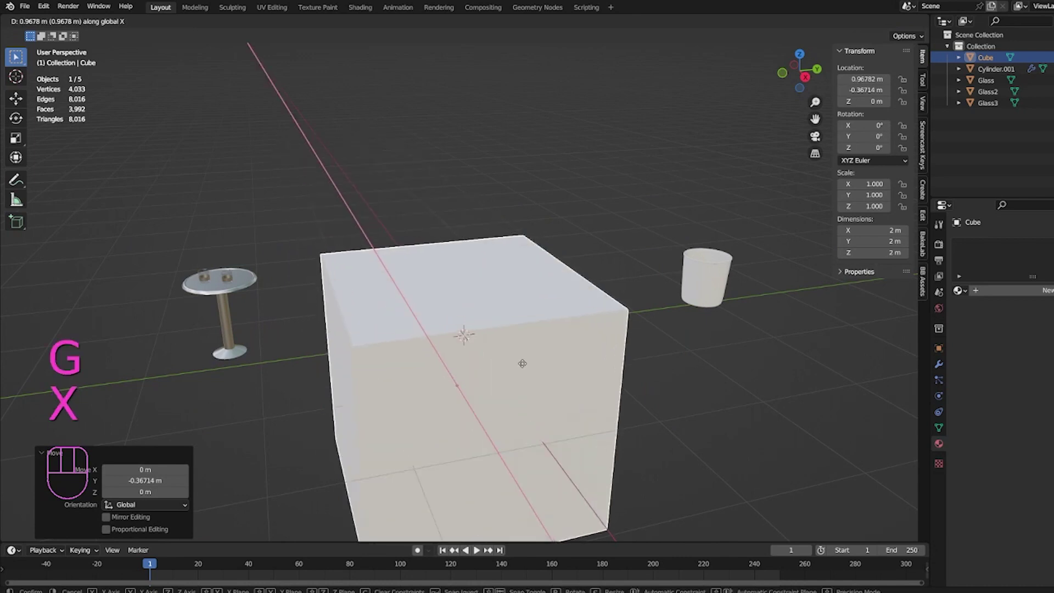
pyautogui.click(544, 310)
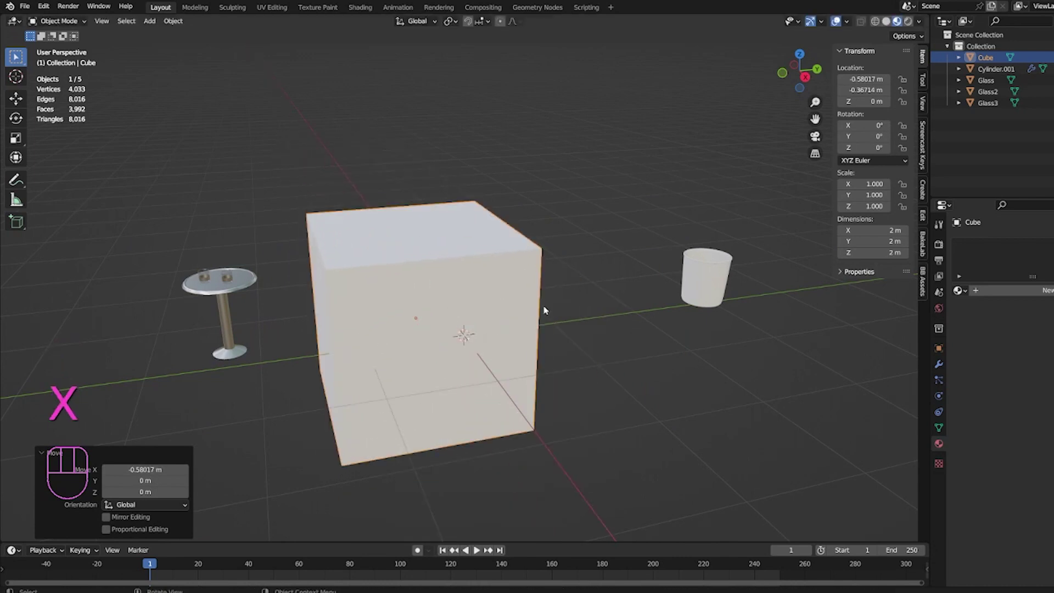
pyautogui.press('g')
pyautogui.press('z')
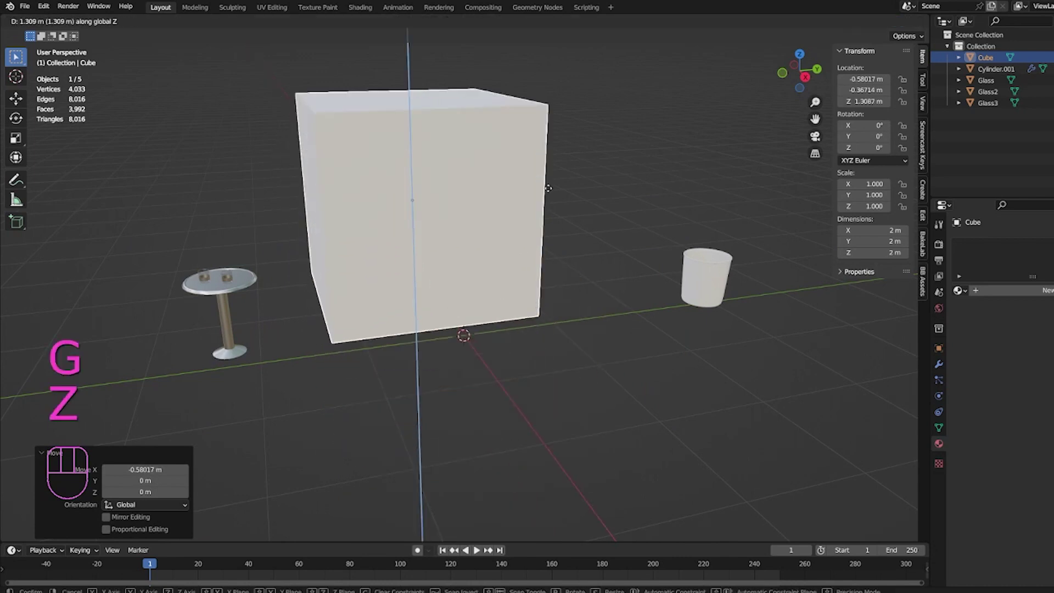
pyautogui.rightClick(552, 250)
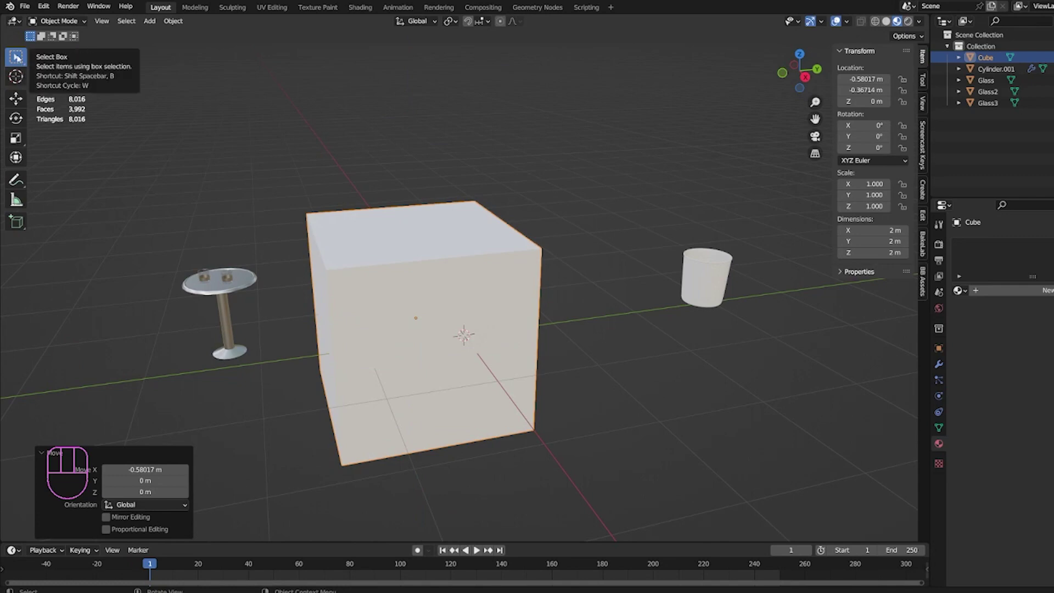
# - Select the cube by enclosing it with the Select Box tool
pyautogui.click(17, 58)
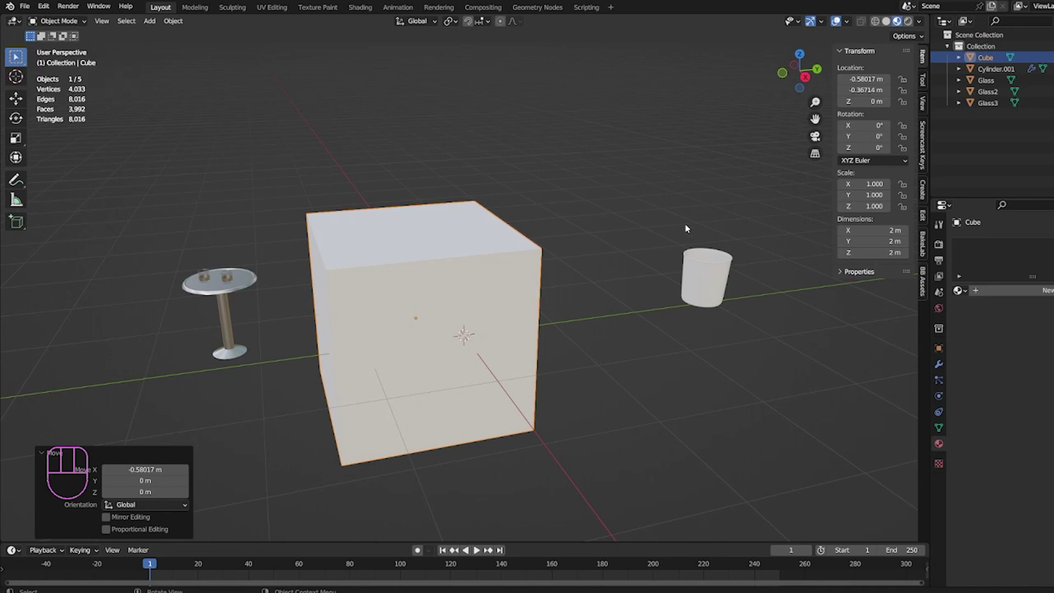
pyautogui.click(540, 202)
pyautogui.moveTo(306, 153); pyautogui.dragTo(595, 376)
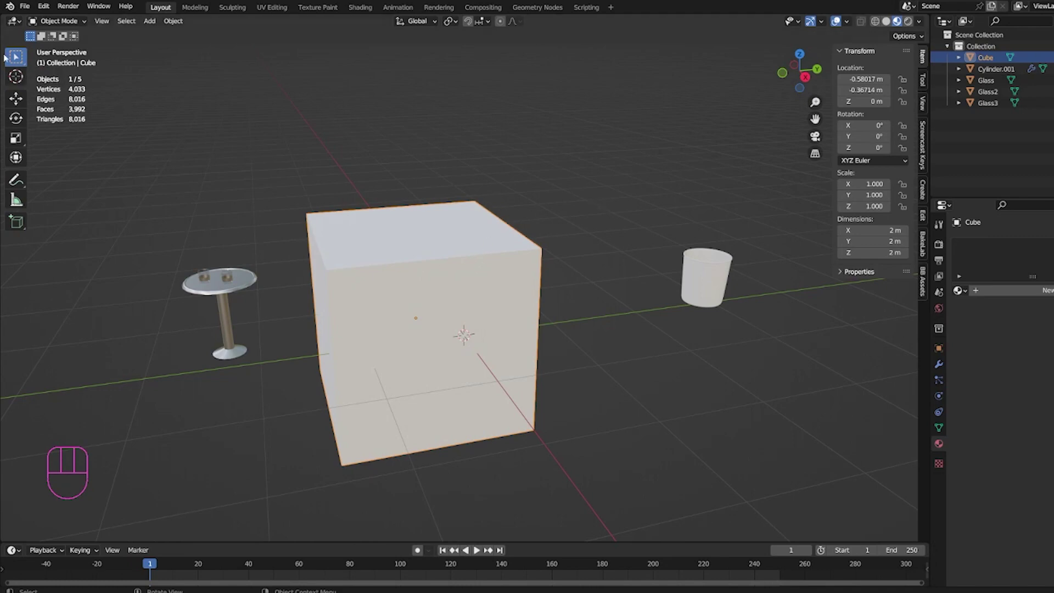
# - Switch to the Select Circle tool and brush over the two glasses on the round table to select them
pyautogui.moveTo(16, 57); pyautogui.dragTo(68, 111)
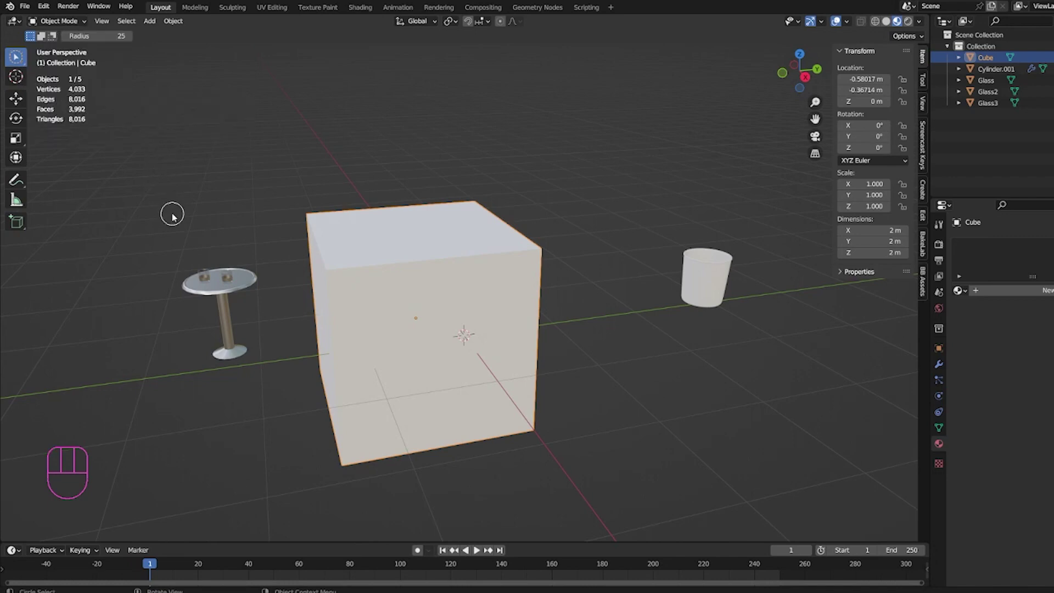
pyautogui.scroll(3, 176, 209)
pyautogui.moveTo(181, 202); pyautogui.dragTo(215, 201, button='middle')
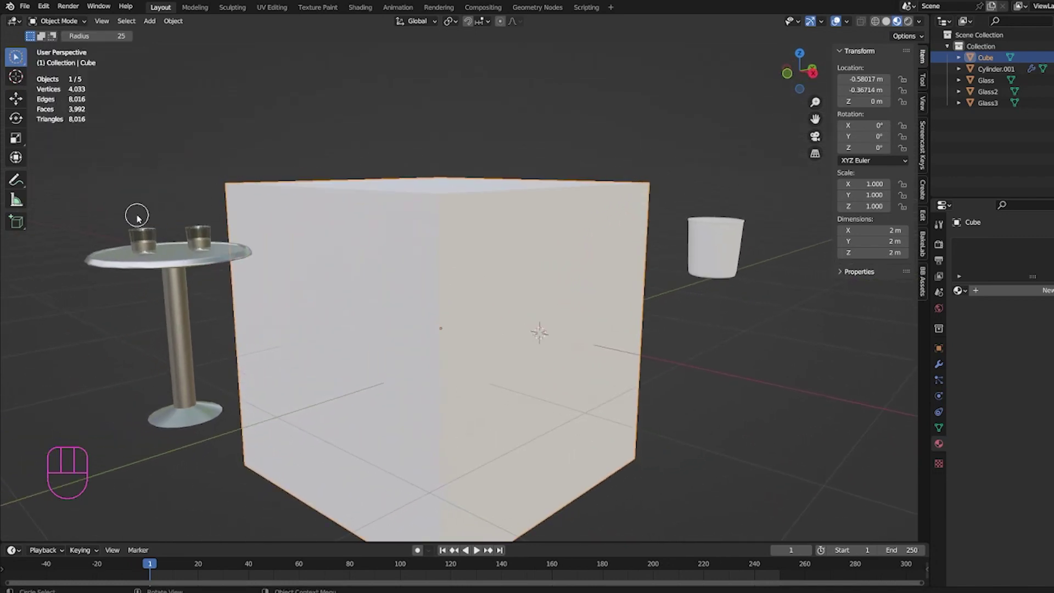
pyautogui.click(166, 186)
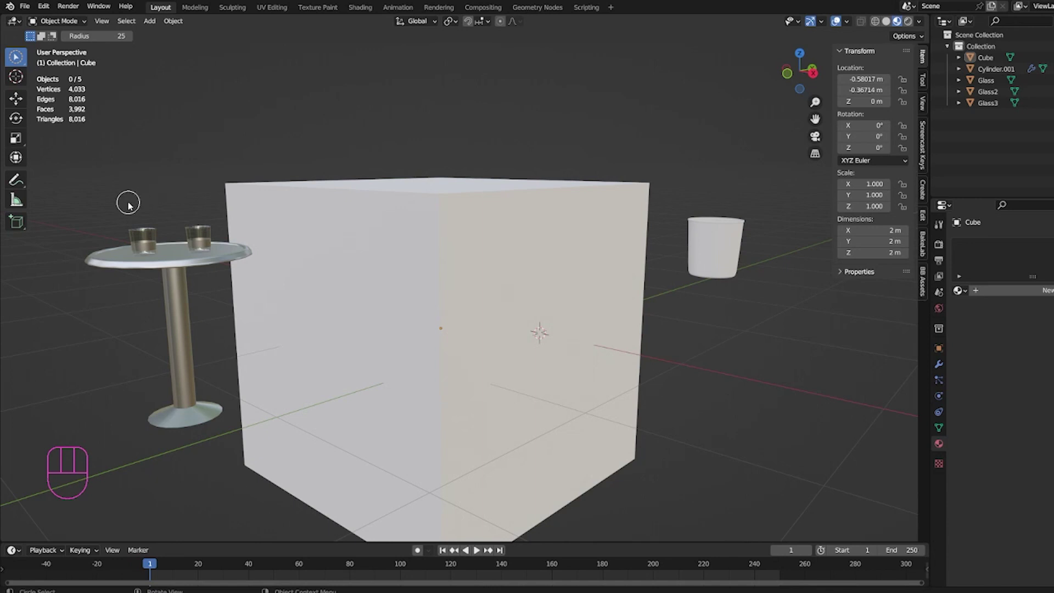
pyautogui.moveTo(126, 206); pyautogui.dragTo(141, 230)
pyautogui.click(198, 228)
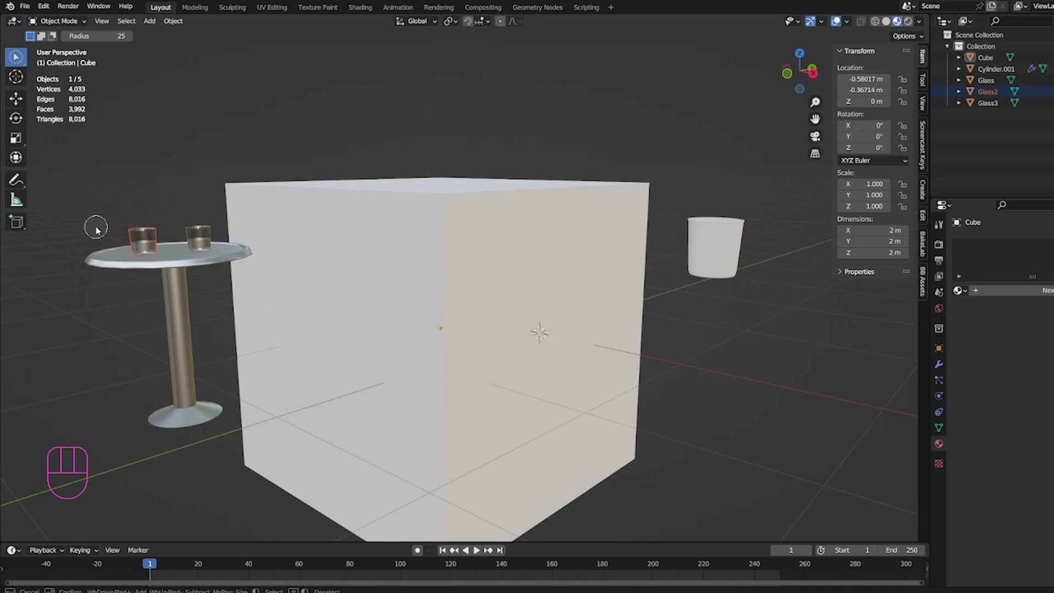
pyautogui.keyDown('shift'); pyautogui.moveTo(142, 225); pyautogui.dragTo(200, 221); pyautogui.keyUp('shift')
pyautogui.keyDown('shift'); pyautogui.click(200, 220); pyautogui.keyUp('shift')
pyautogui.click(140, 227)
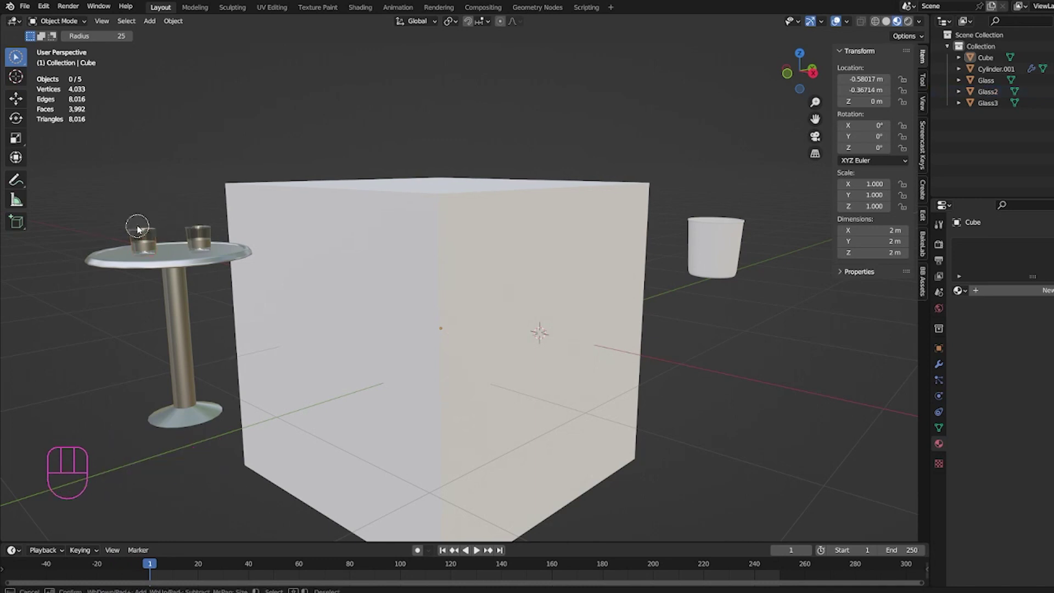
# - Switch to the Select Lasso tool and outline the glasses on the round table
pyautogui.moveTo(20, 61)
pyautogui.mouseDown()
pyautogui.moveTo(61, 85)
pyautogui.moveTo(67, 129)
pyautogui.mouseUp()
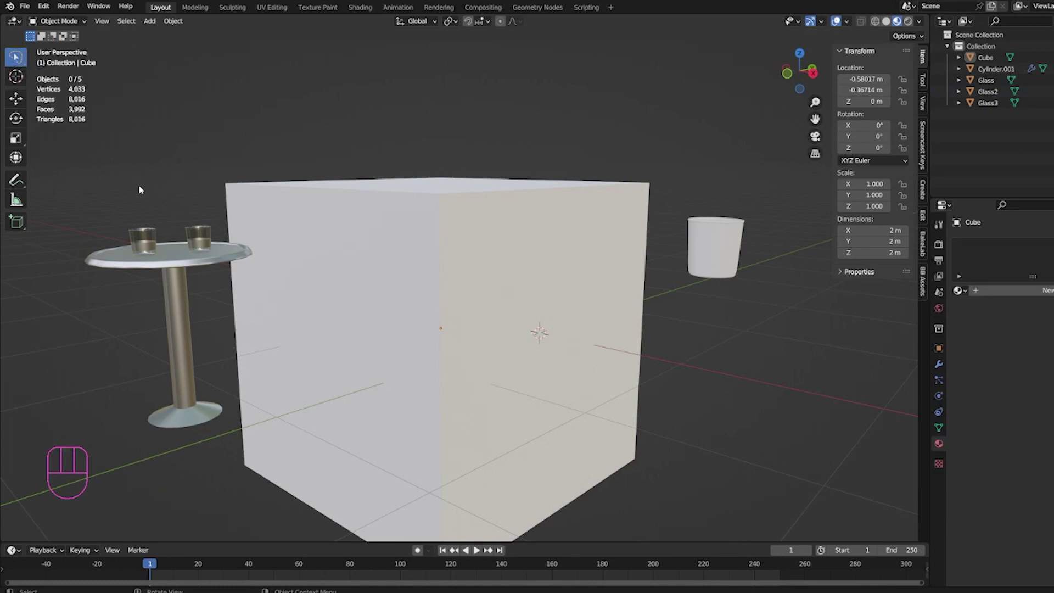
pyautogui.moveTo(131, 177)
pyautogui.mouseDown()
pyautogui.moveTo(116, 193)
pyautogui.moveTo(114, 230)
pyautogui.moveTo(206, 236)
pyautogui.moveTo(219, 217)
pyautogui.moveTo(201, 190)
pyautogui.moveTo(184, 188)
pyautogui.moveTo(191, 230)
pyautogui.moveTo(205, 223)
pyautogui.mouseUp()
pyautogui.click(144, 233)
pyautogui.moveTo(100, 194)
pyautogui.mouseDown()
pyautogui.moveTo(208, 230)
pyautogui.moveTo(204, 220)
pyautogui.mouseUp()
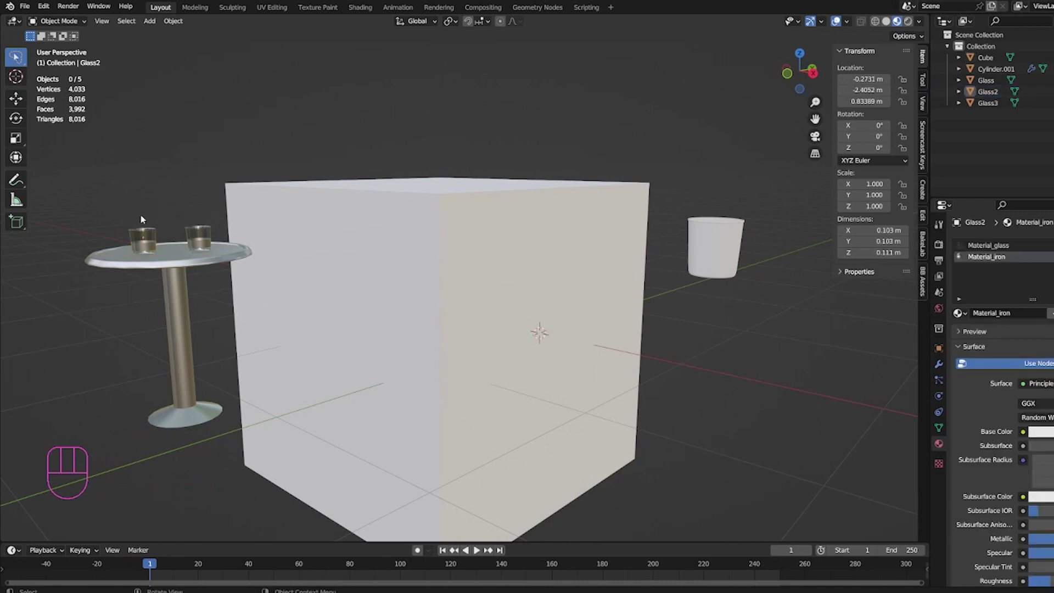
pyautogui.moveTo(141, 218)
pyautogui.mouseDown()
pyautogui.moveTo(154, 239)
pyautogui.moveTo(186, 212)
pyautogui.moveTo(137, 221)
pyautogui.moveTo(181, 239)
pyautogui.moveTo(216, 230)
pyautogui.moveTo(203, 200)
pyautogui.moveTo(124, 214)
pyautogui.mouseUp()
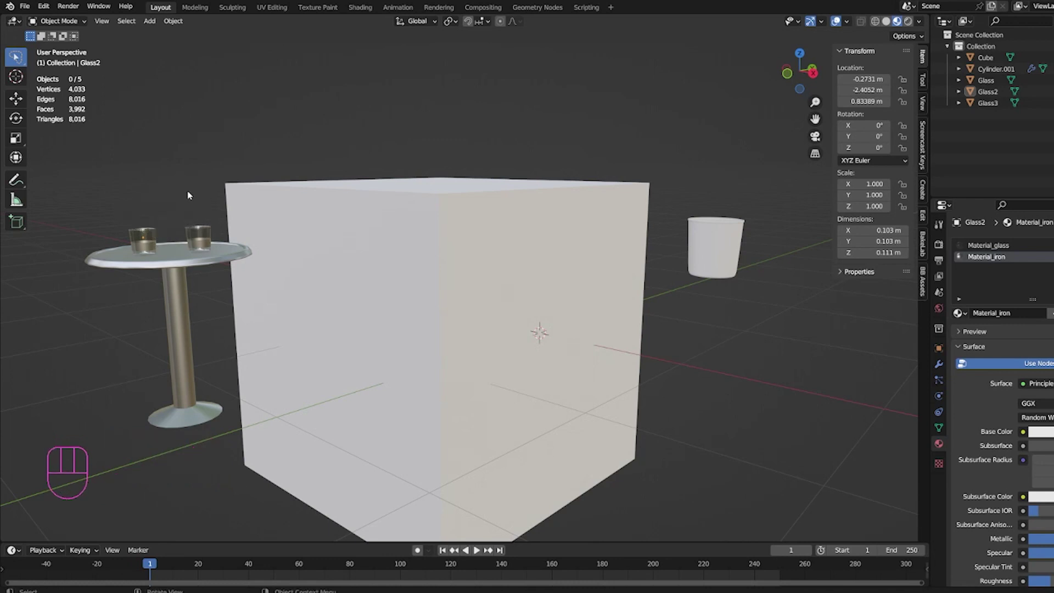
# - Select each glass on the table in turn, clear the selection and switch back to the Select Box tool
pyautogui.click(198, 234)
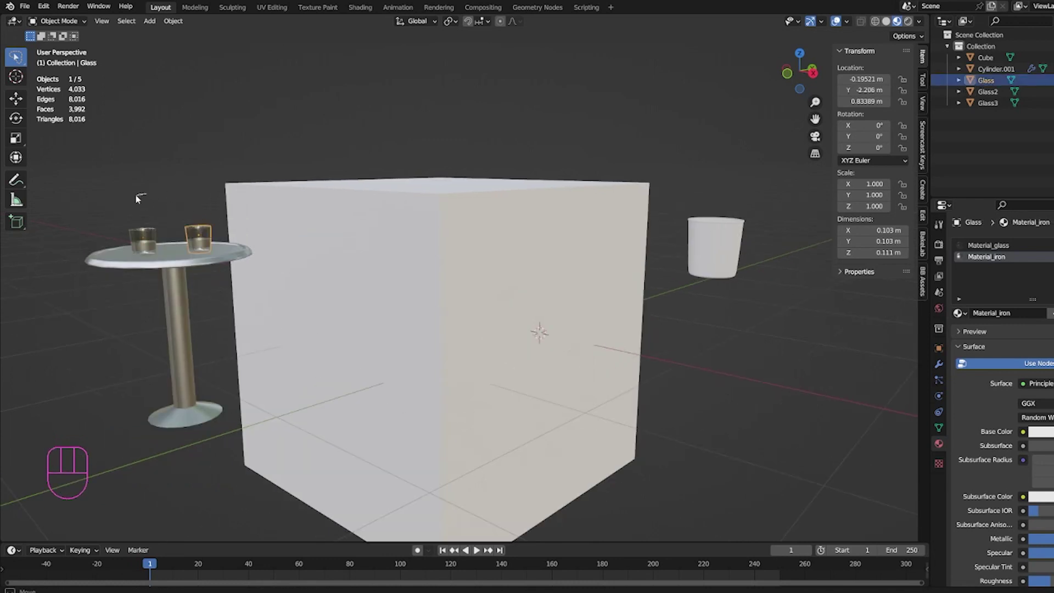
pyautogui.moveTo(135, 193)
pyautogui.mouseDown()
pyautogui.moveTo(149, 246)
pyautogui.moveTo(159, 237)
pyautogui.mouseUp()
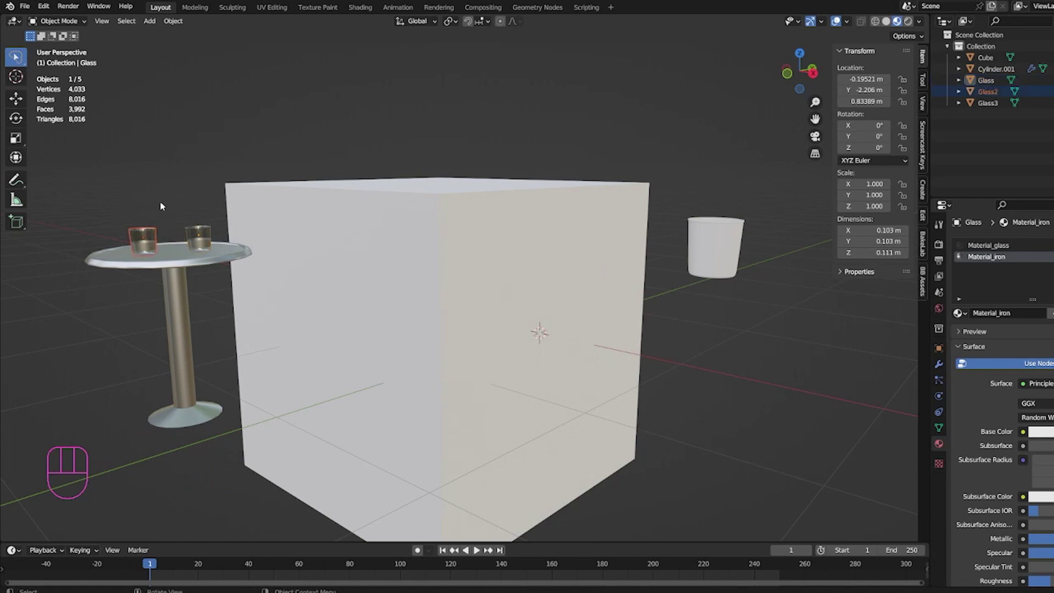
pyautogui.moveTo(159, 202)
pyautogui.mouseDown()
pyautogui.moveTo(219, 244)
pyautogui.moveTo(158, 190)
pyautogui.mouseUp()
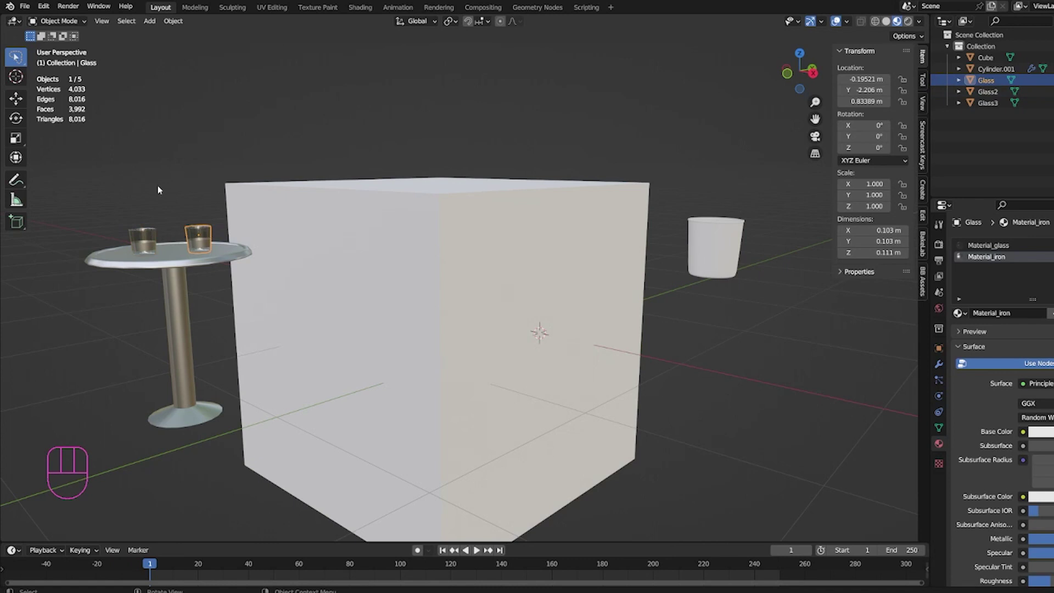
pyautogui.click(180, 170)
pyautogui.moveTo(180, 170); pyautogui.dragTo(159, 190, button='middle')
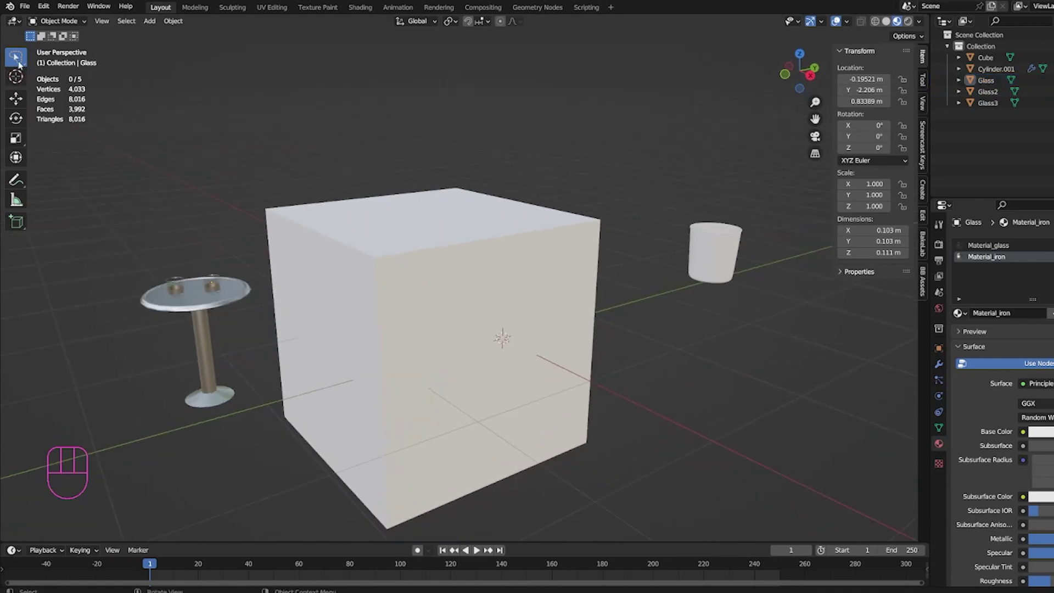
pyautogui.moveTo(20, 64)
pyautogui.mouseDown()
pyautogui.moveTo(59, 67)
pyautogui.moveTo(68, 86)
pyautogui.mouseUp()
pyautogui.moveTo(68, 85); pyautogui.dragTo(69, 80, button='middle')
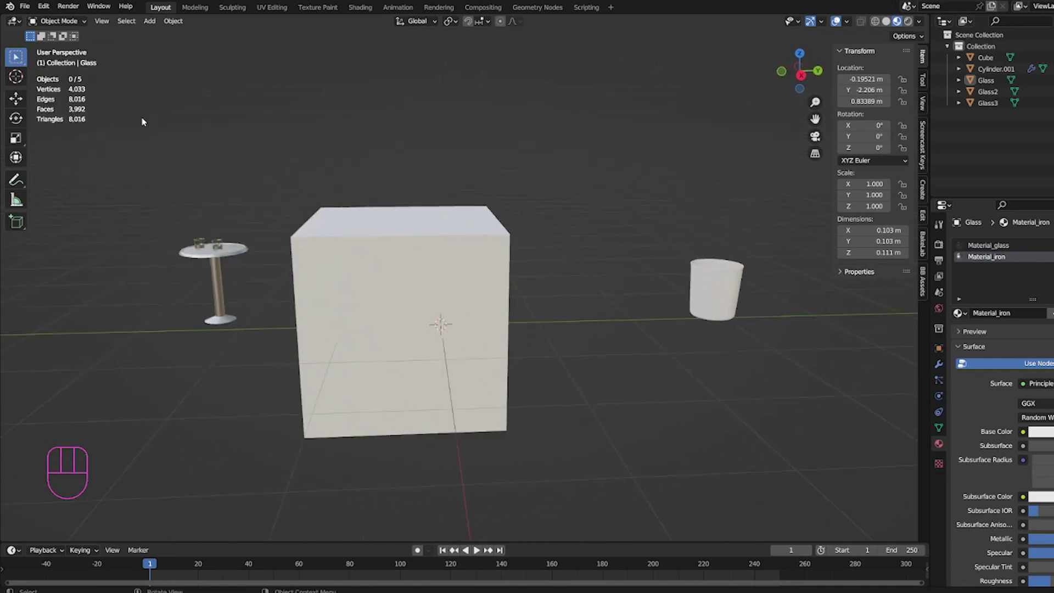
# - Place the 3D cursor on the cube's front face and in the empty space above it, and reset it to the world origin
pyautogui.click(16, 77)
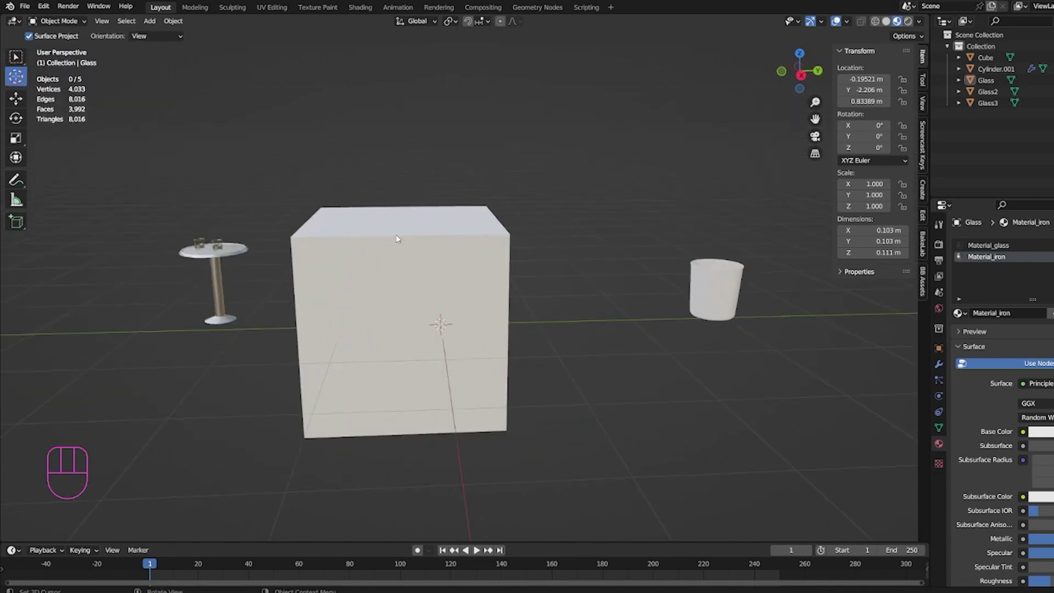
pyautogui.scroll(-1, 408, 259)
pyautogui.click(433, 274)
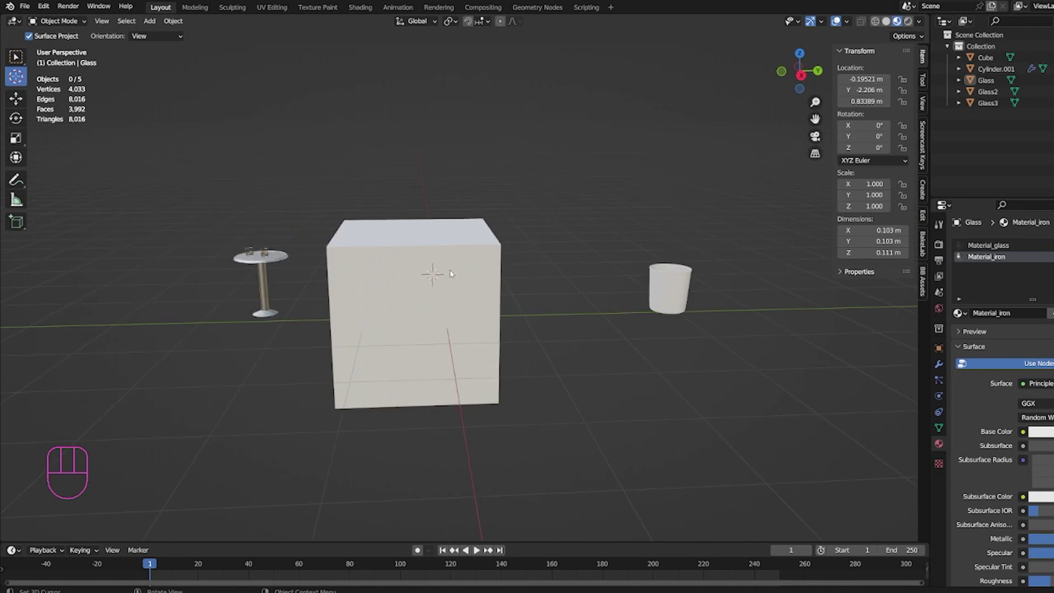
pyautogui.hotkey('shift', 'd')
pyautogui.click(522, 191)
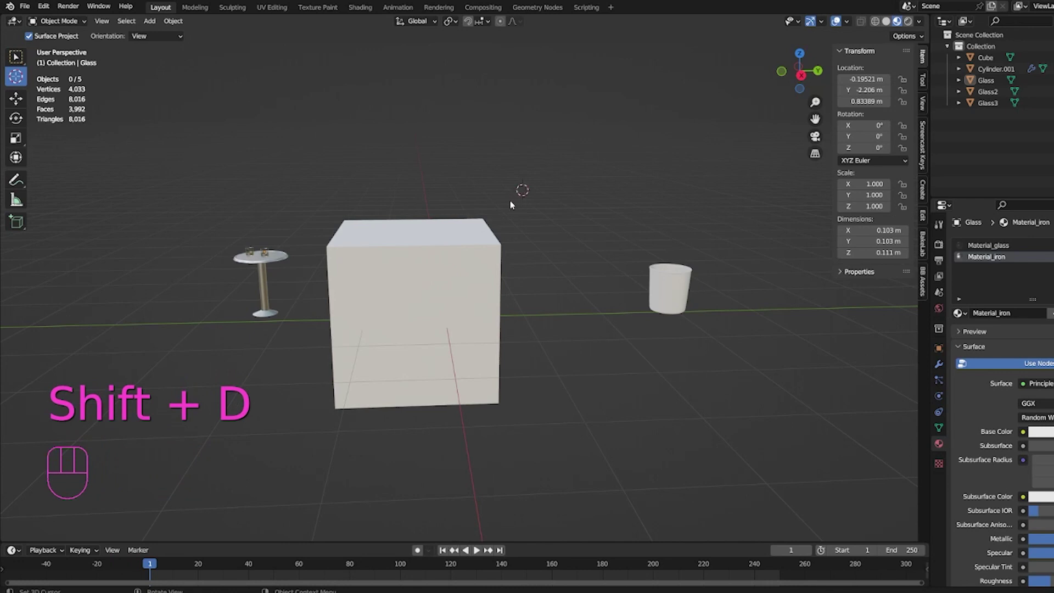
pyautogui.hotkey('shift', 'c')
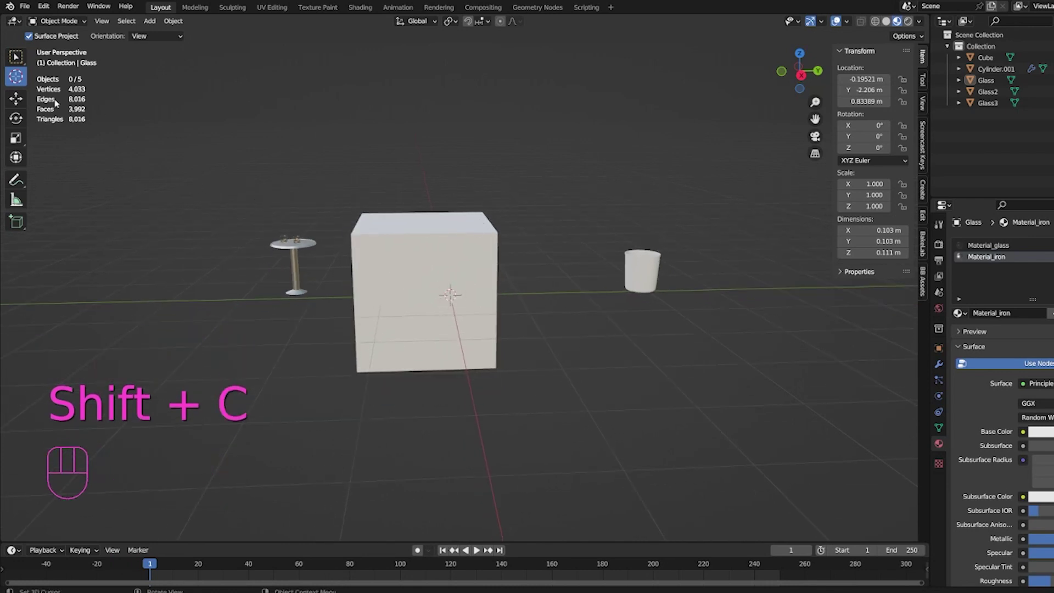
# - Move the cube by about 3.59 m along the global Y axis with the Move tool
pyautogui.click(16, 99)
pyautogui.click(432, 259)
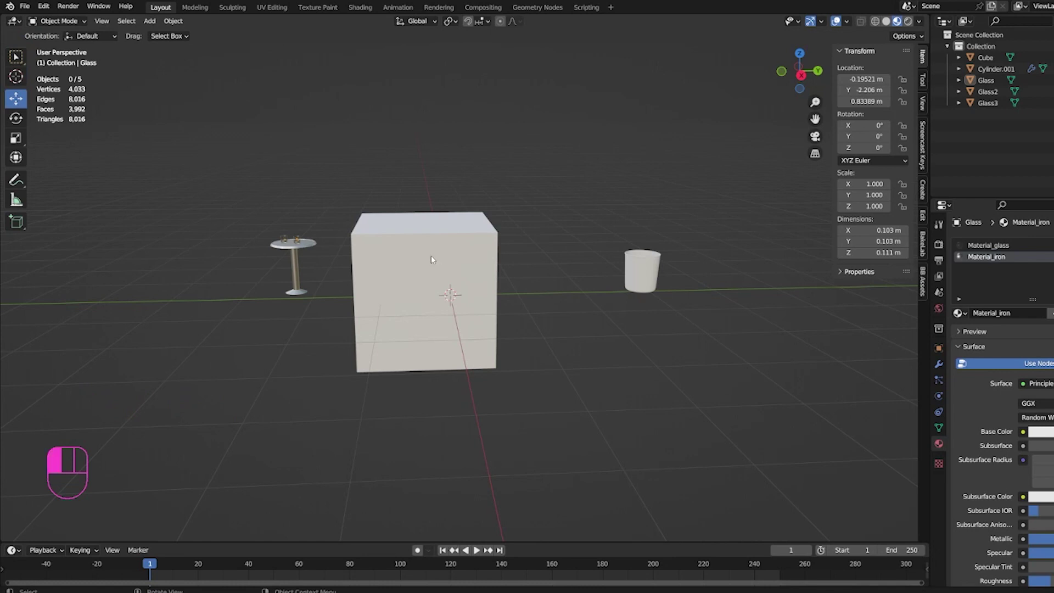
pyautogui.moveTo(468, 284); pyautogui.dragTo(545, 326)
pyautogui.scroll(3, 483, 355)
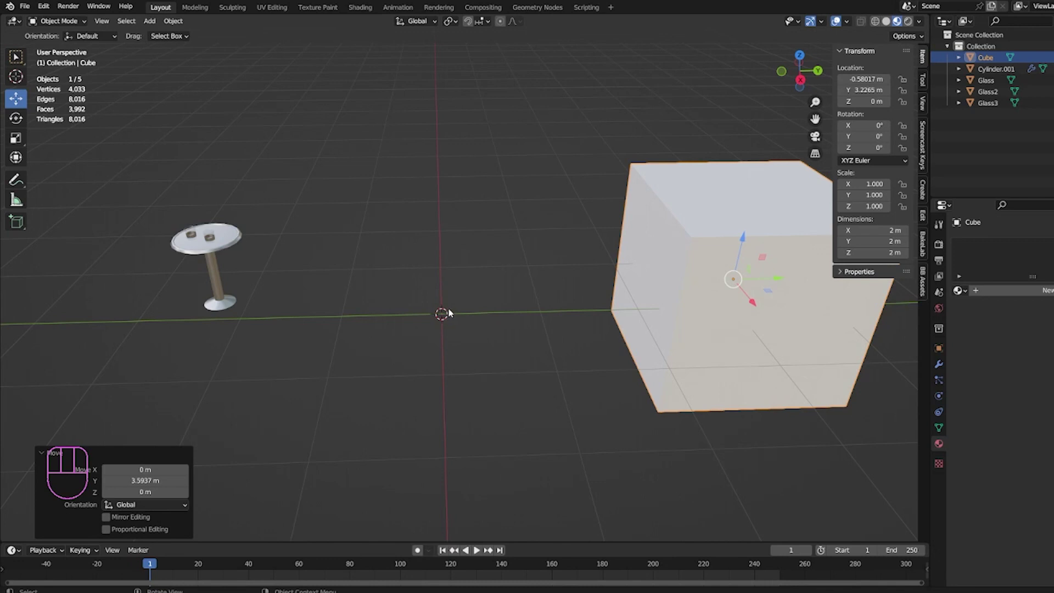
# - Add a UV sphere with 32 segments, 16 rings and a 1 m radius at the world origin, and undo it
pyautogui.hotkey('shift', 'a')
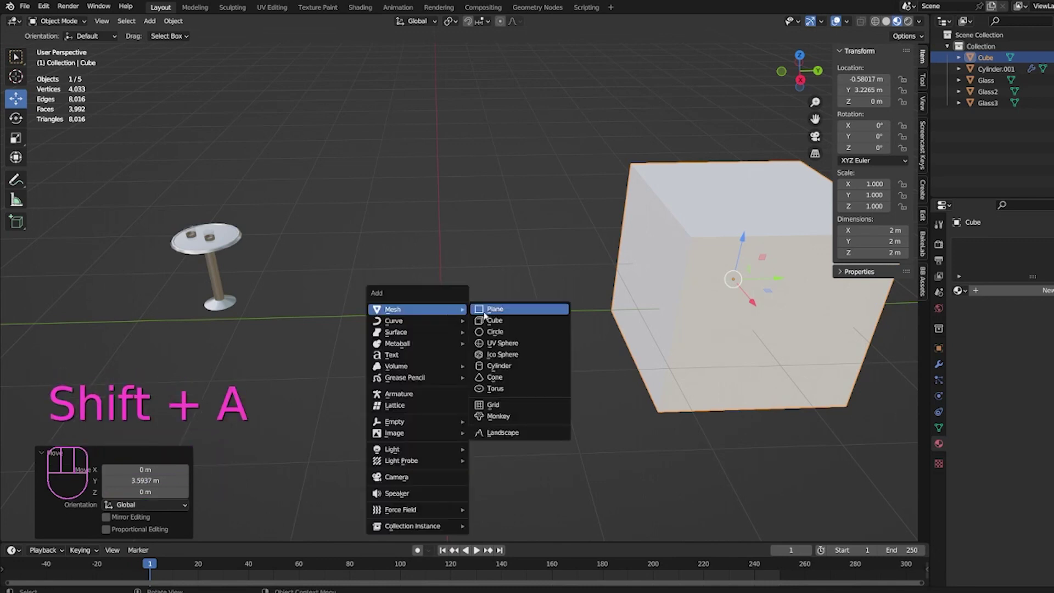
pyautogui.click(501, 343)
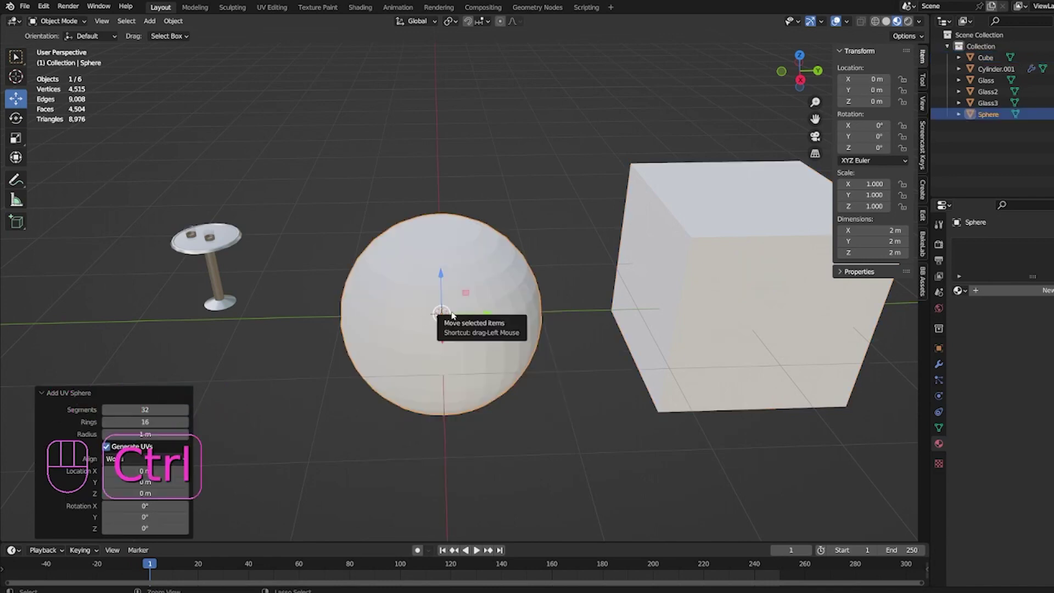
pyautogui.hotkey('ctrl', 'z')
# - Place the 3D cursor in front of the table and add a UV sphere there with 32 segments, 16 rings and a 1 m radius
pyautogui.click(22, 77)
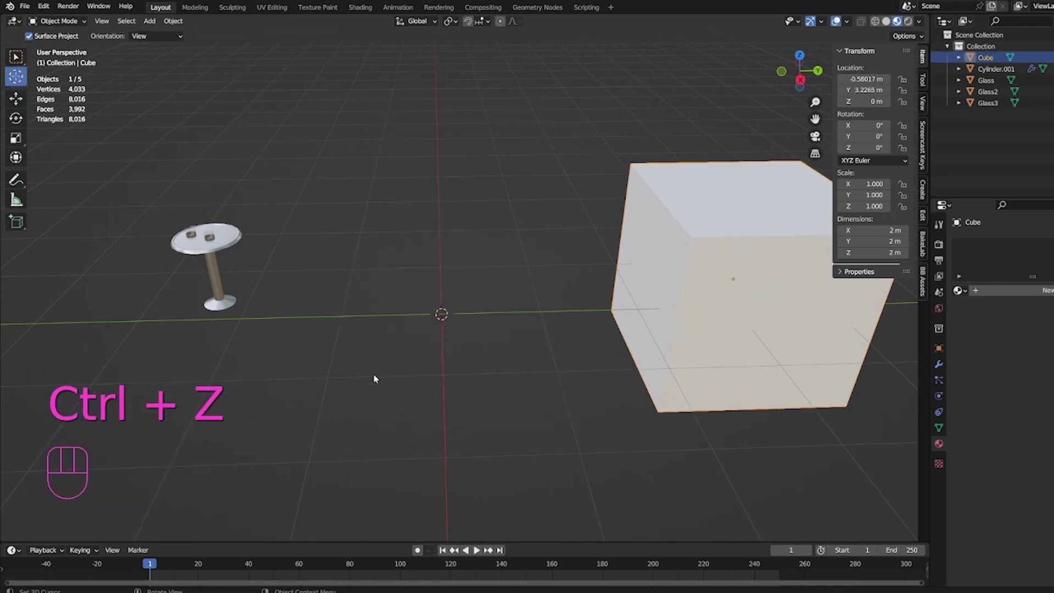
pyautogui.click(265, 399)
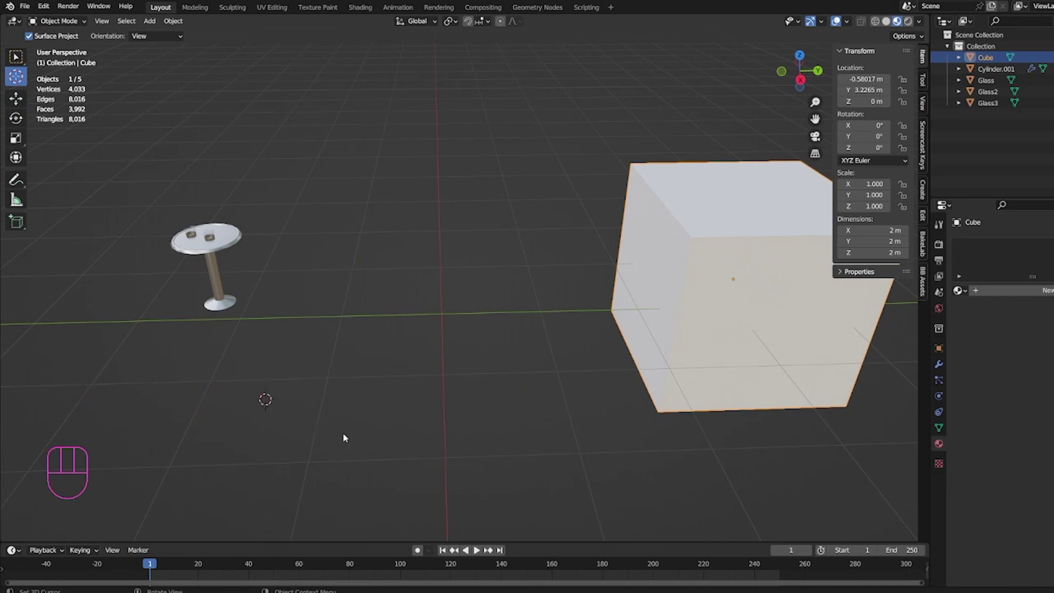
pyautogui.hotkey('shift', 'a')
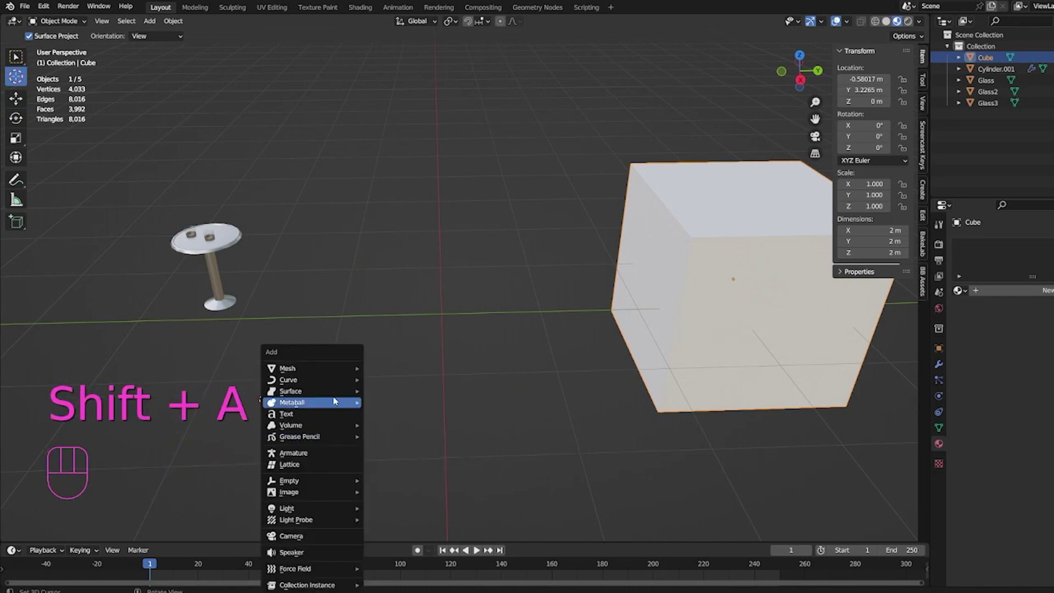
pyautogui.moveTo(341, 371)
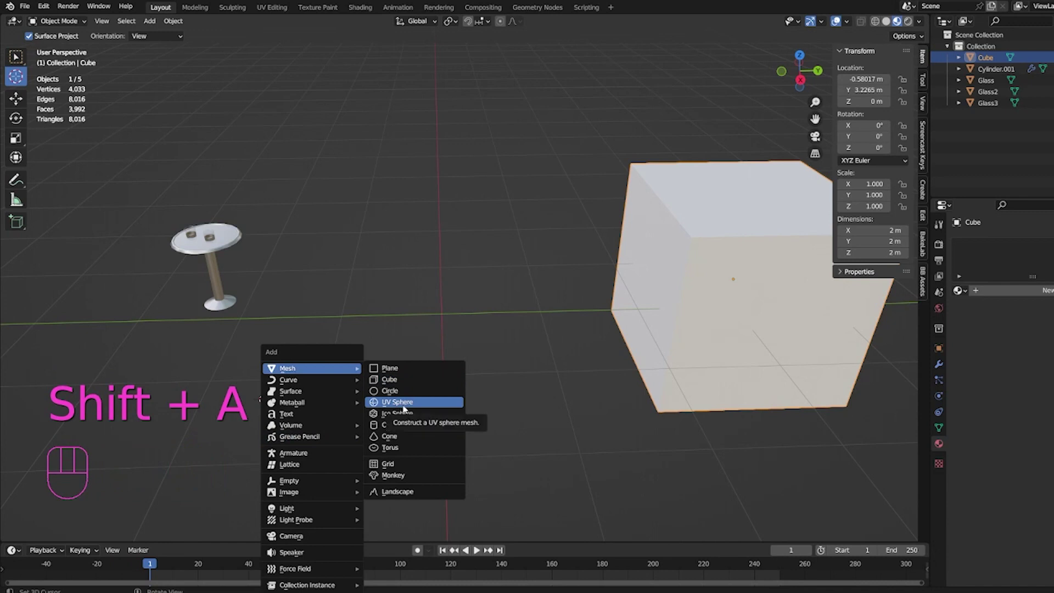
pyautogui.click(387, 402)
# - Delete the UV sphere and reset the 3D cursor to the world origin
pyautogui.click(306, 375)
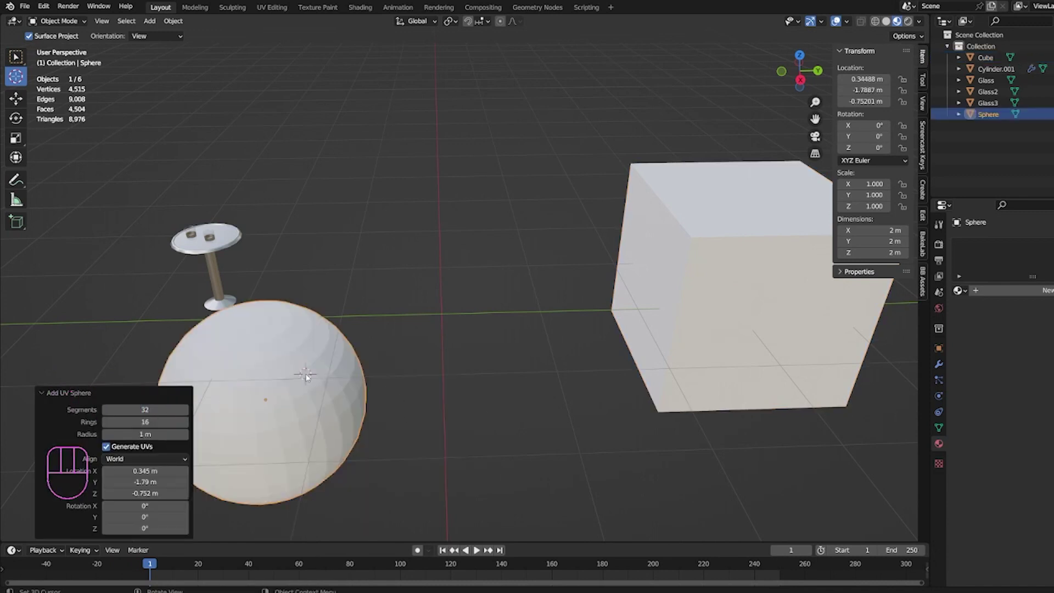
pyautogui.press('Delete')
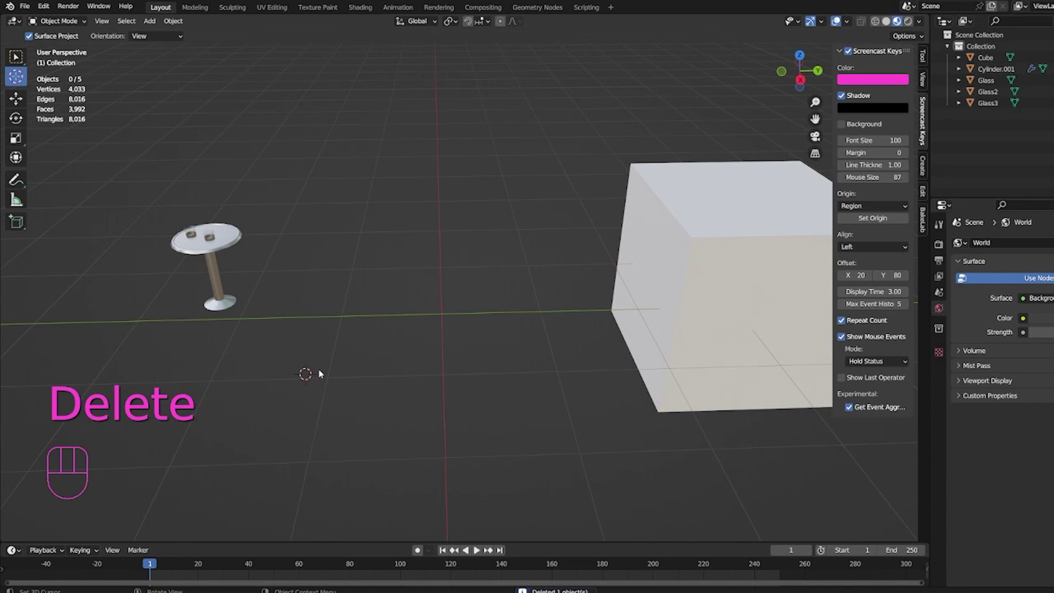
pyautogui.hotkey('shift', 'c')
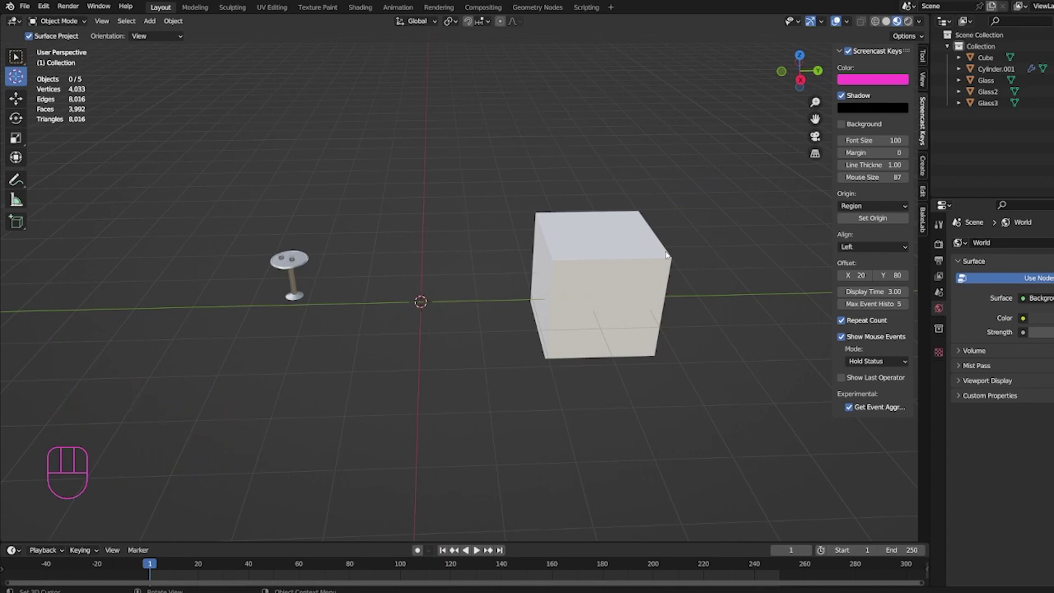
pyautogui.scroll(2, 463, 277)
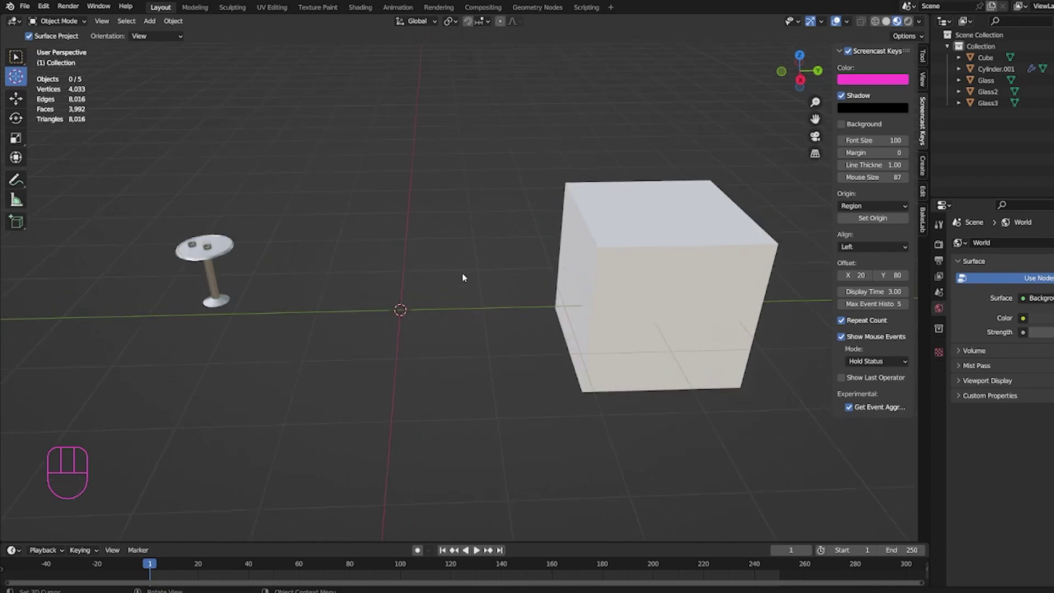
pyautogui.keyDown('shift'); pyautogui.moveTo(348, 285); pyautogui.dragTo(519, 309, button='middle'); pyautogui.keyUp('shift')
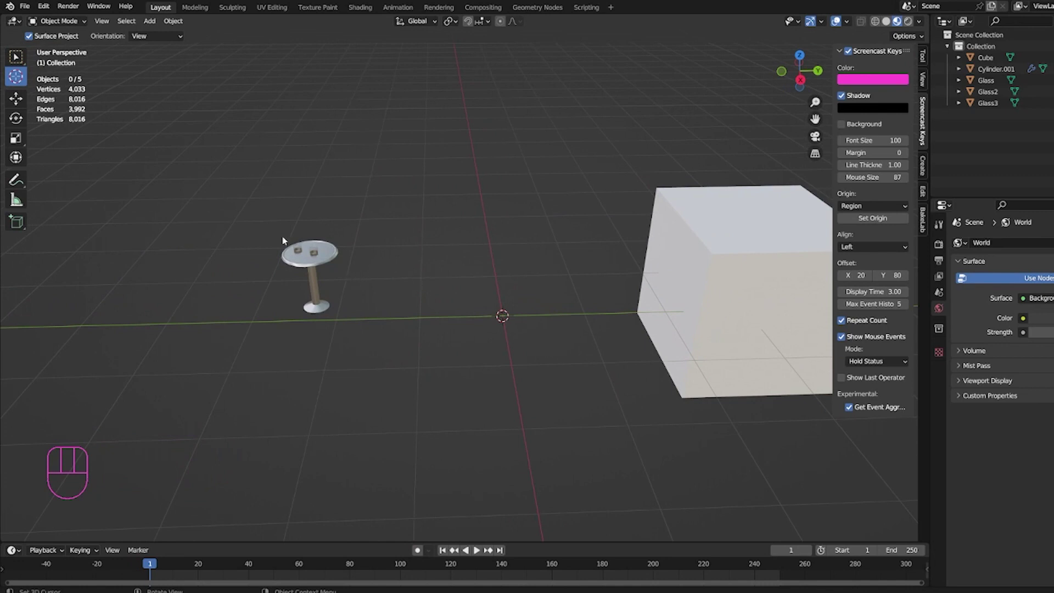
# - Place the 3D cursor beside the table on the side away from the cube, add a cube mesh there and undo the addition
pyautogui.click(17, 82)
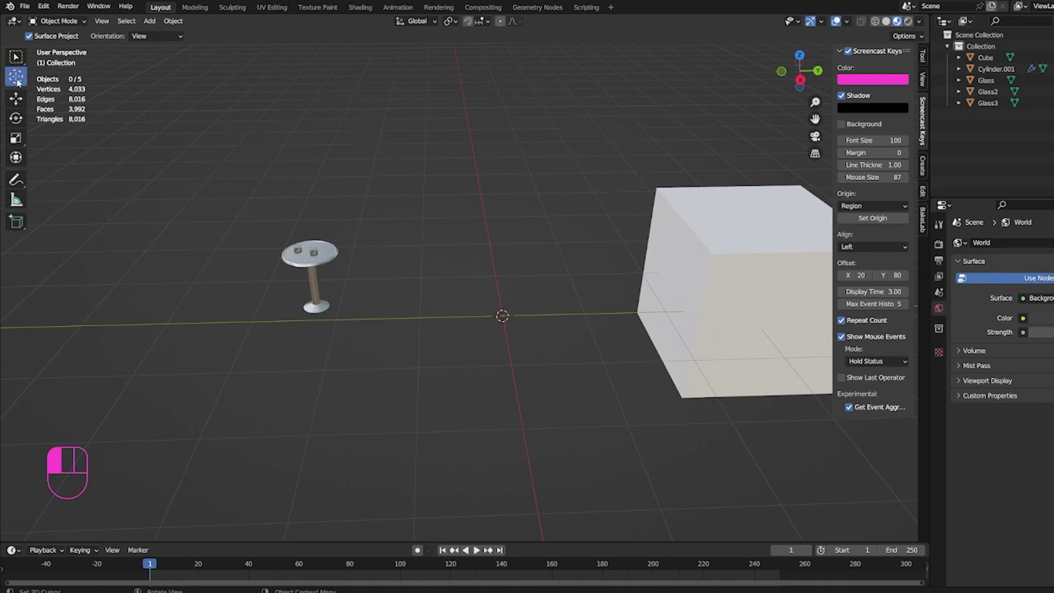
pyautogui.click(261, 305)
pyautogui.hotkey('shift', 'a')
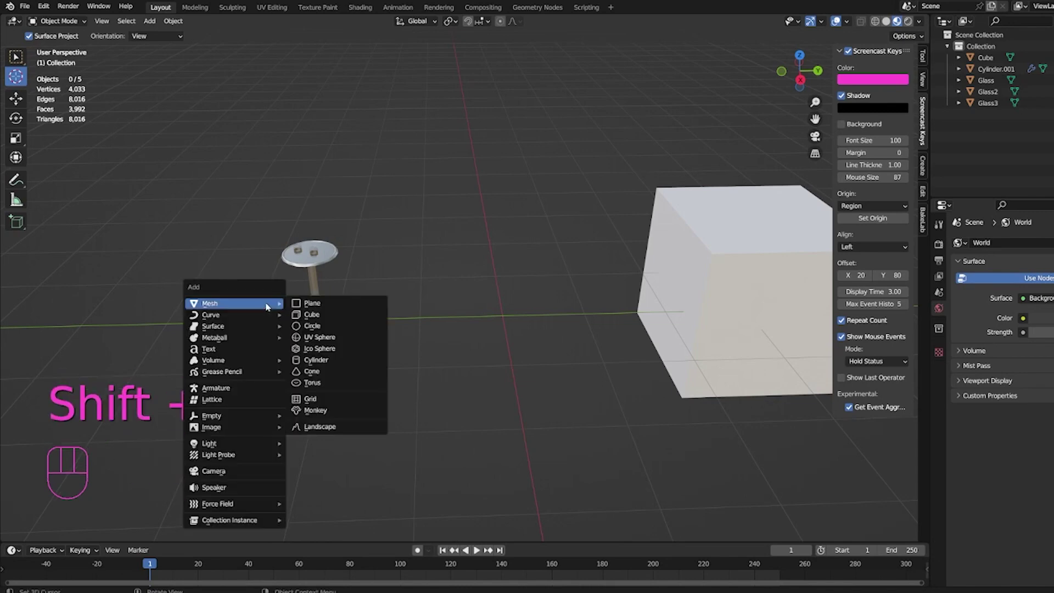
pyautogui.click(299, 311)
pyautogui.hotkey('ctrl', 'z')
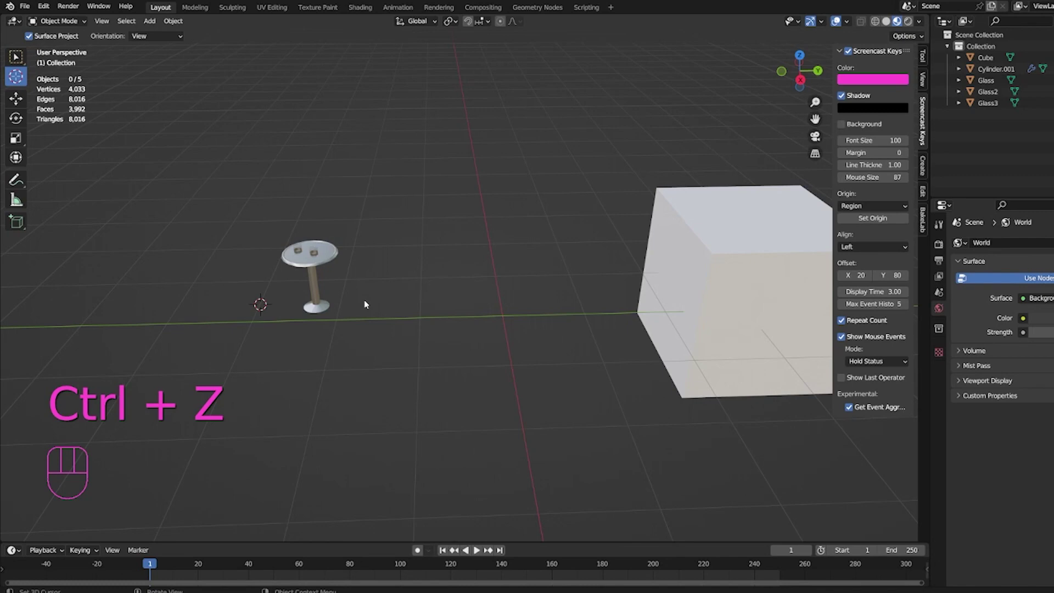
# - Reset the 3D cursor to the world origin, activate the Move tool and select the cube
pyautogui.hotkey('shift', 'c')
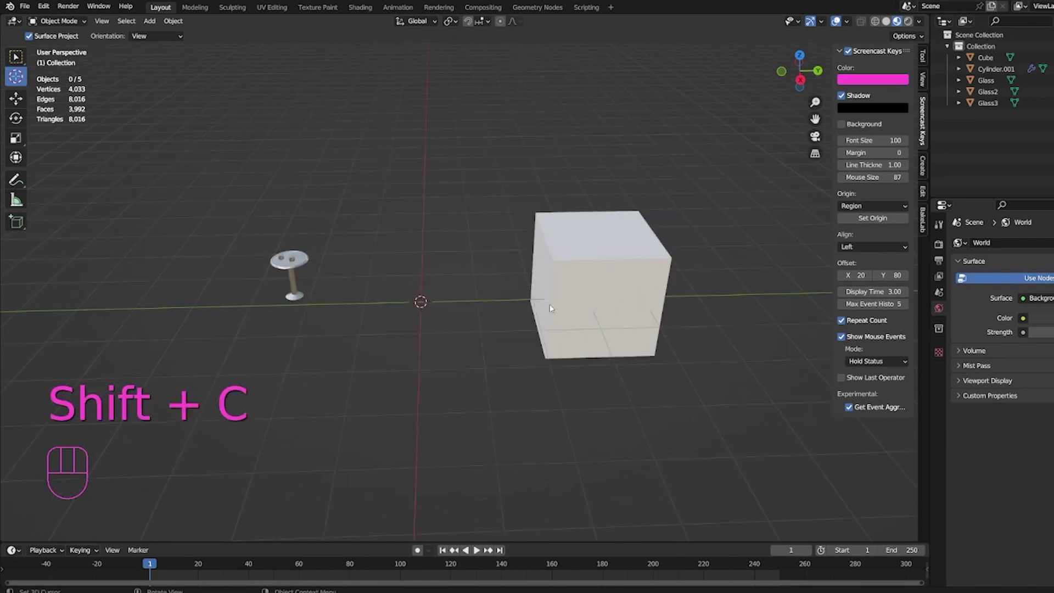
pyautogui.click(16, 99)
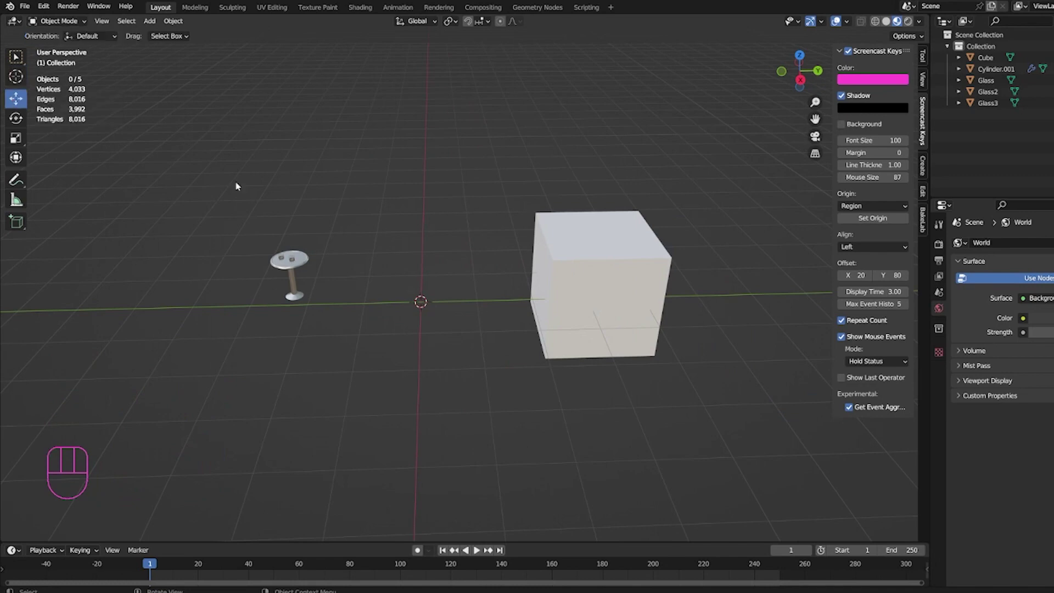
pyautogui.click(583, 279)
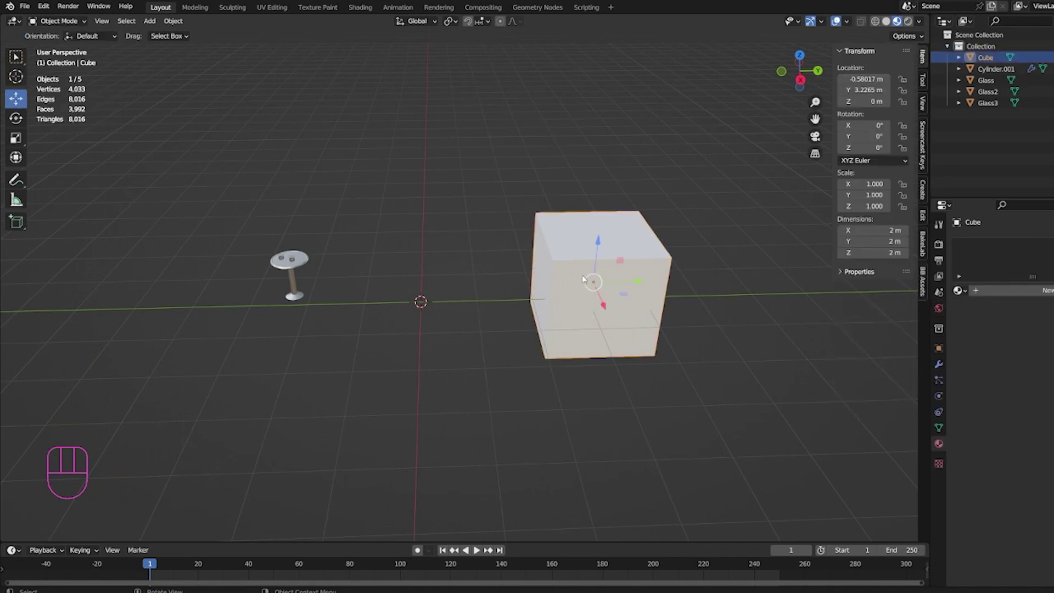
# - Try moving the cube along the global Y axis towards the table, and cancel the move
pyautogui.press('g')
pyautogui.press('g')
pyautogui.press('g')
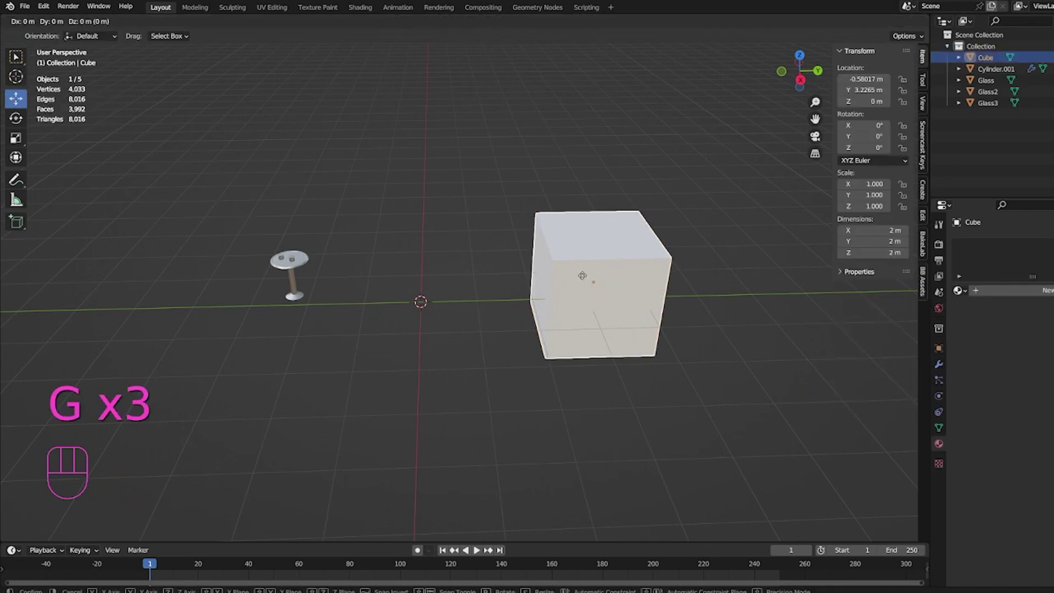
pyautogui.press('y')
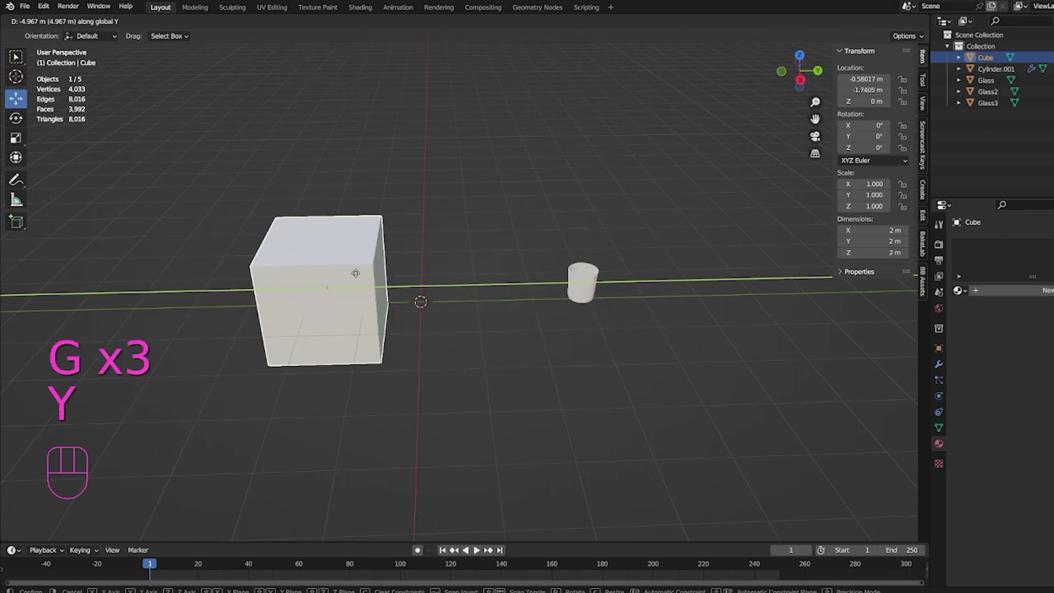
pyautogui.rightClick(392, 269)
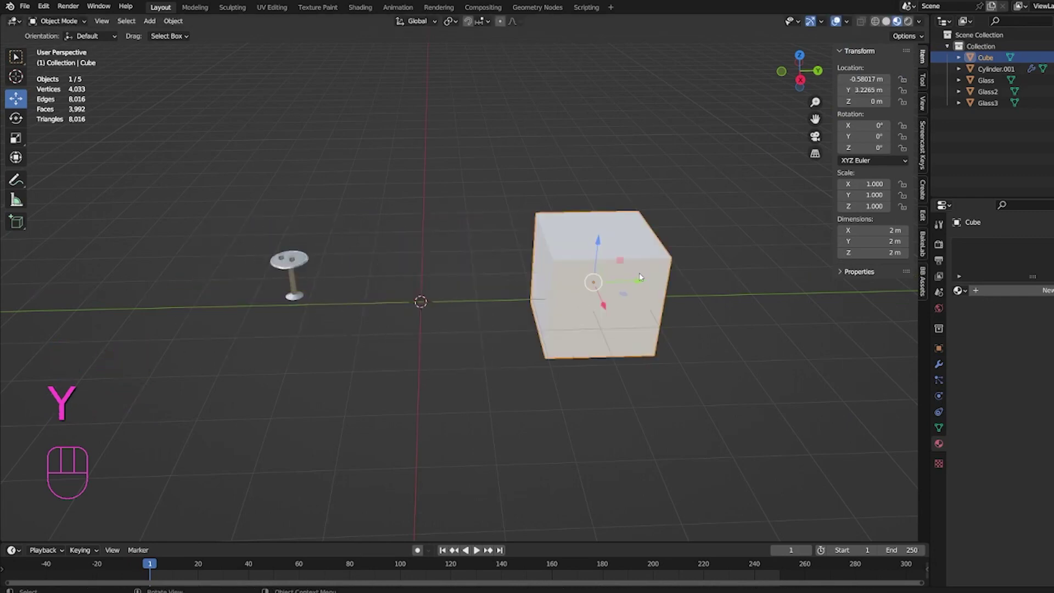
# - Move the cube about -2.45 m along the global Y axis with the Move tool, towards the table
pyautogui.click(17, 100)
pyautogui.moveTo(638, 281); pyautogui.dragTo(511, 320)
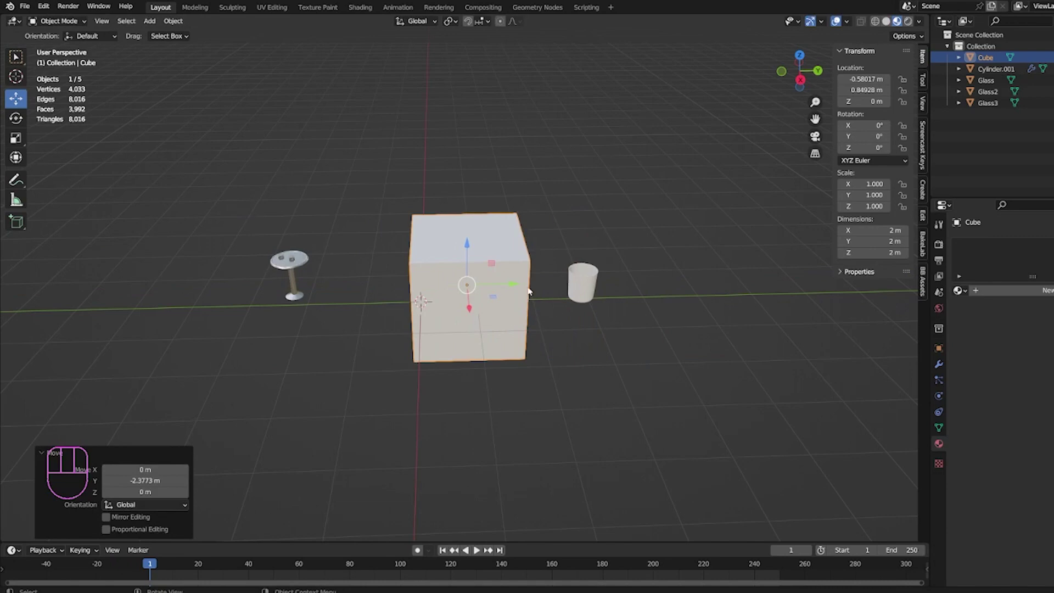
pyautogui.moveTo(514, 284)
pyautogui.mouseDown()
pyautogui.moveTo(450, 286)
pyautogui.moveTo(507, 286)
pyautogui.mouseUp()
# - Move the cube about 1.21 m along X, 0.70 m up along Z and -0.81 m along Y
pyautogui.moveTo(508, 287); pyautogui.dragTo(386, 294, button='middle')
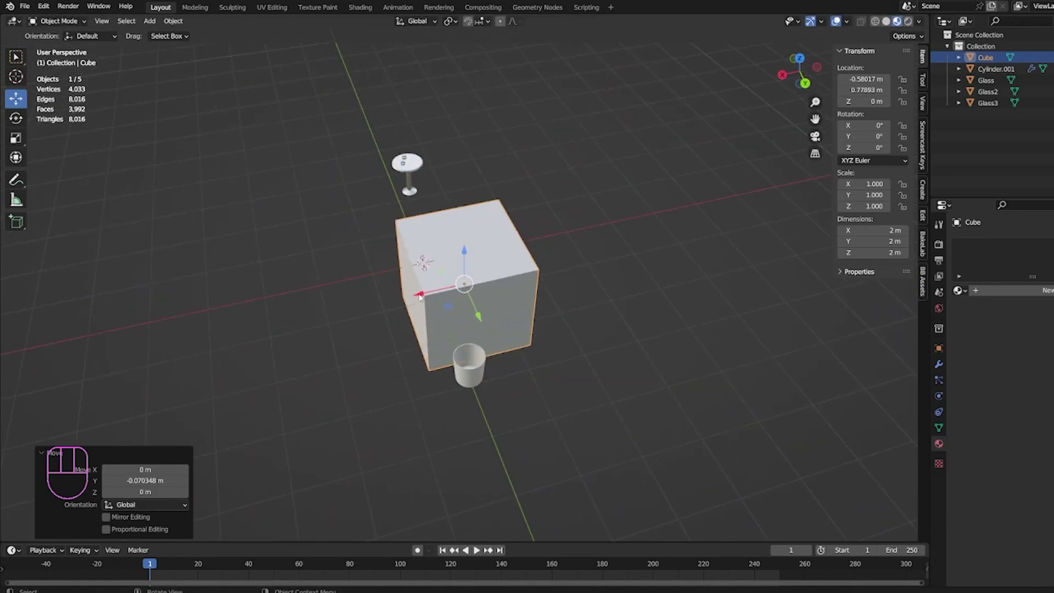
pyautogui.moveTo(419, 293); pyautogui.dragTo(547, 336)
pyautogui.moveTo(548, 336); pyautogui.dragTo(460, 253, button='middle')
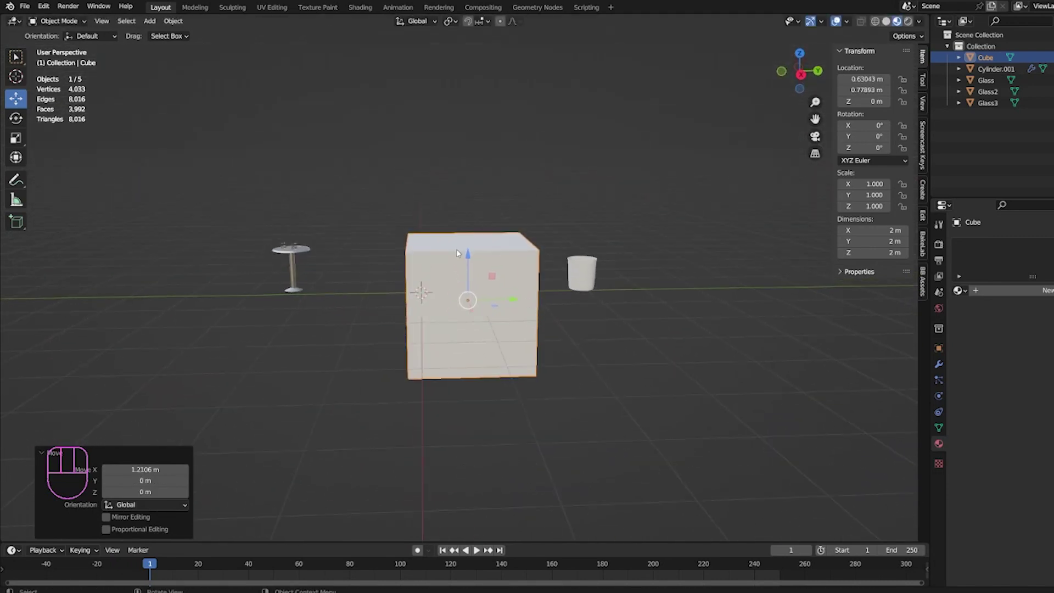
pyautogui.moveTo(459, 254); pyautogui.dragTo(459, 214)
pyautogui.moveTo(512, 259); pyautogui.dragTo(456, 259)
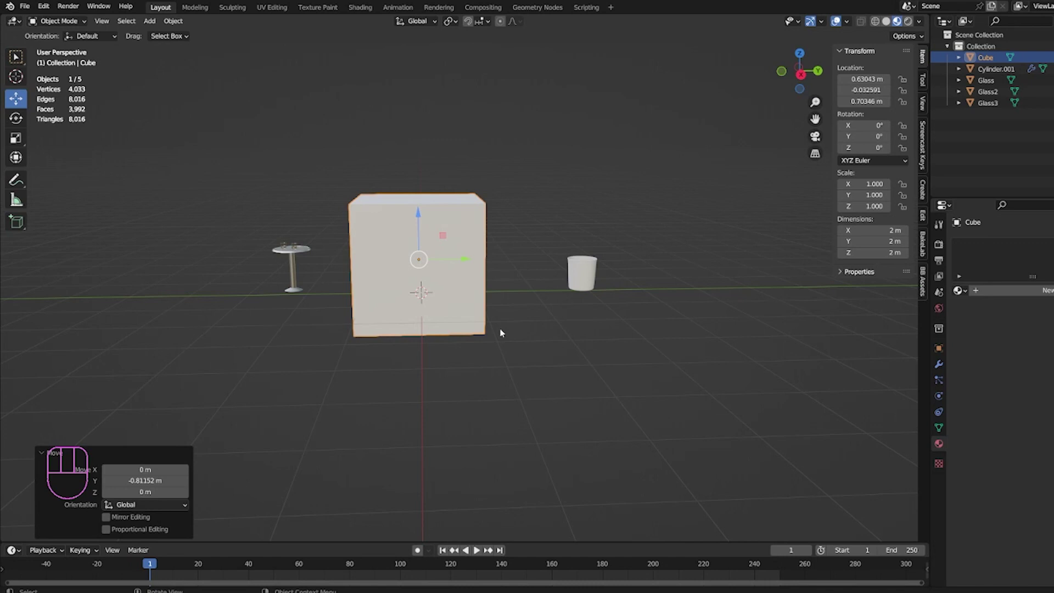
# - Activate the Rotate tool, try rotating the cube about the global Y axis, and cancel the rotation
pyautogui.moveTo(535, 330); pyautogui.dragTo(525, 350, button='middle')
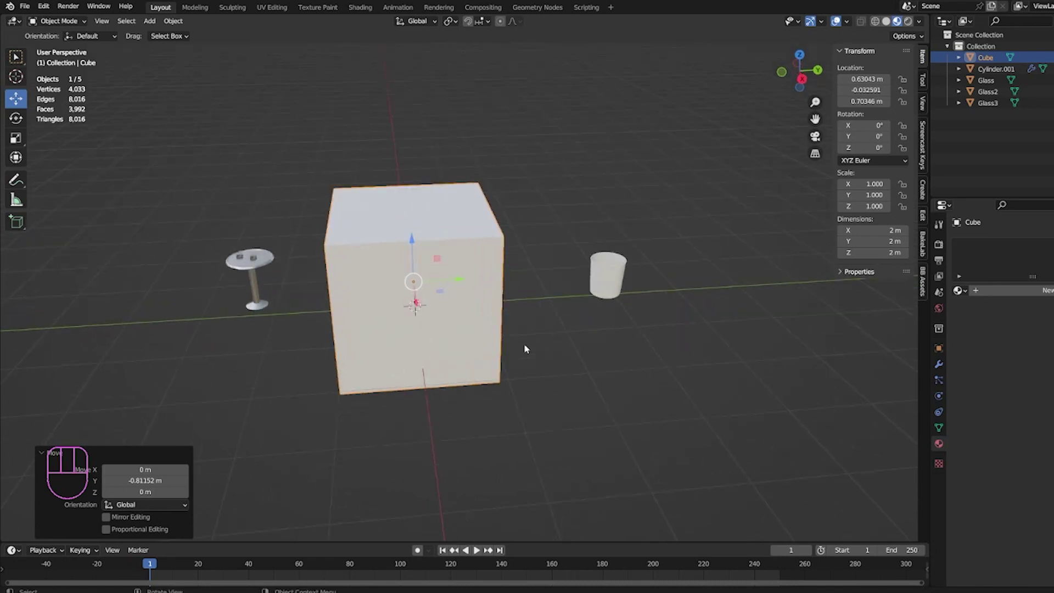
pyautogui.click(16, 120)
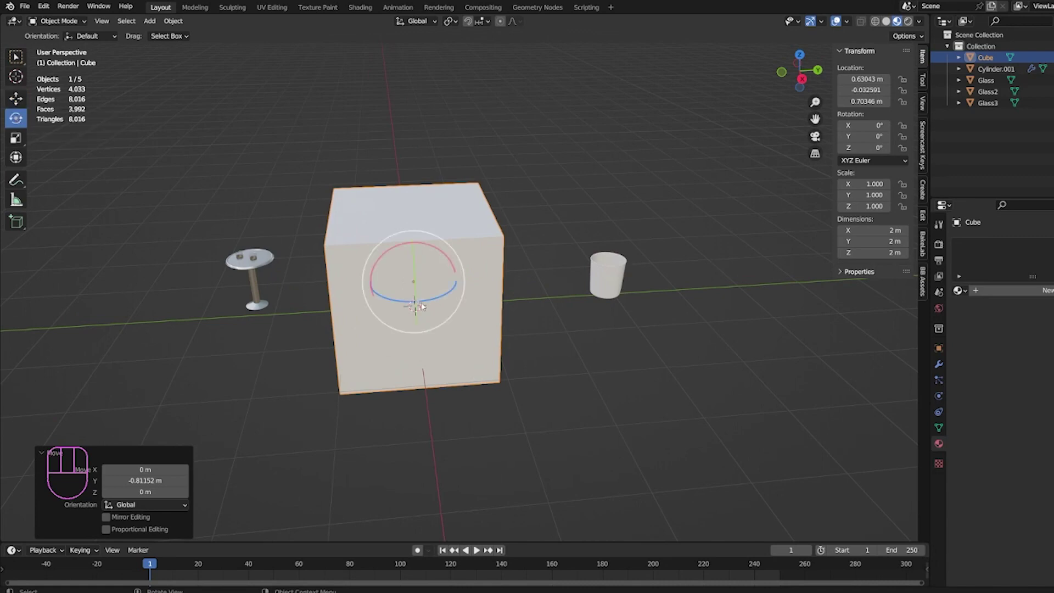
pyautogui.moveTo(444, 346)
pyautogui.mouseDown(button='middle')
pyautogui.moveTo(459, 342)
pyautogui.moveTo(445, 337)
pyautogui.mouseUp(button='middle')
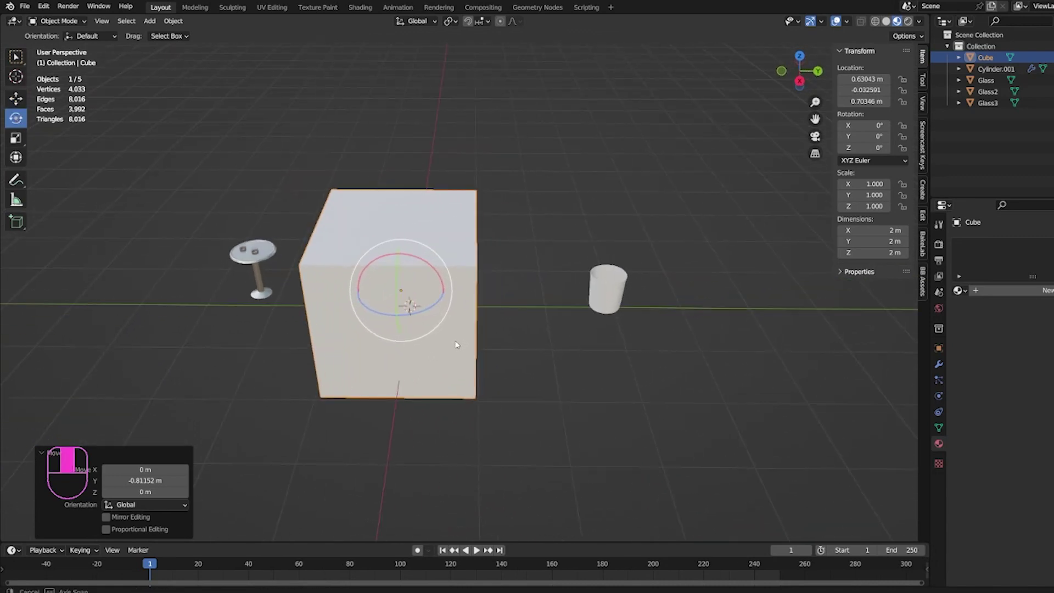
pyautogui.moveTo(436, 288)
pyautogui.mouseDown(button='middle')
pyautogui.moveTo(462, 271)
pyautogui.moveTo(455, 288)
pyautogui.mouseUp(button='middle')
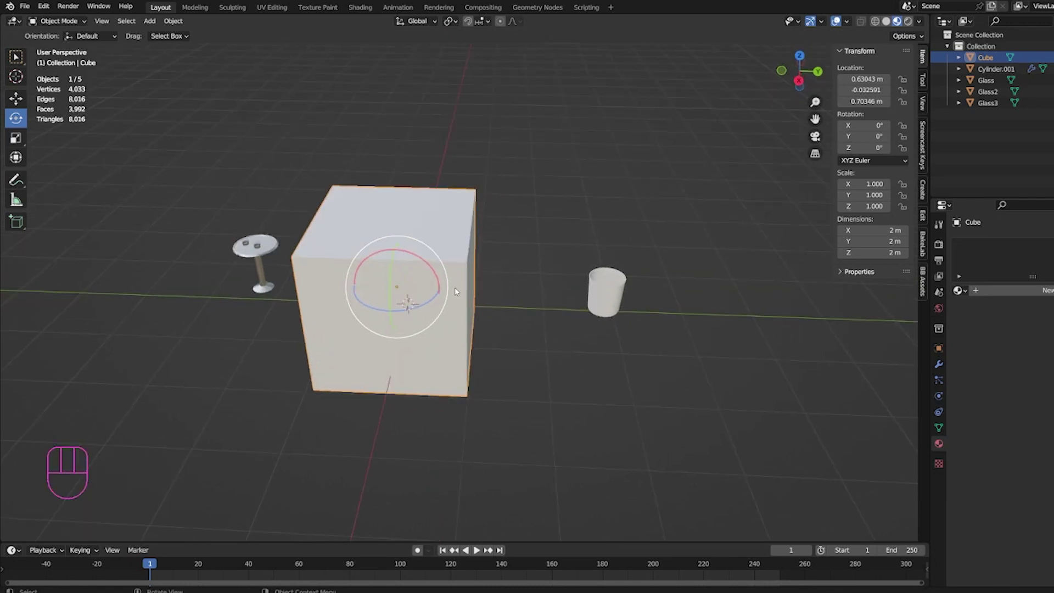
pyautogui.press('r')
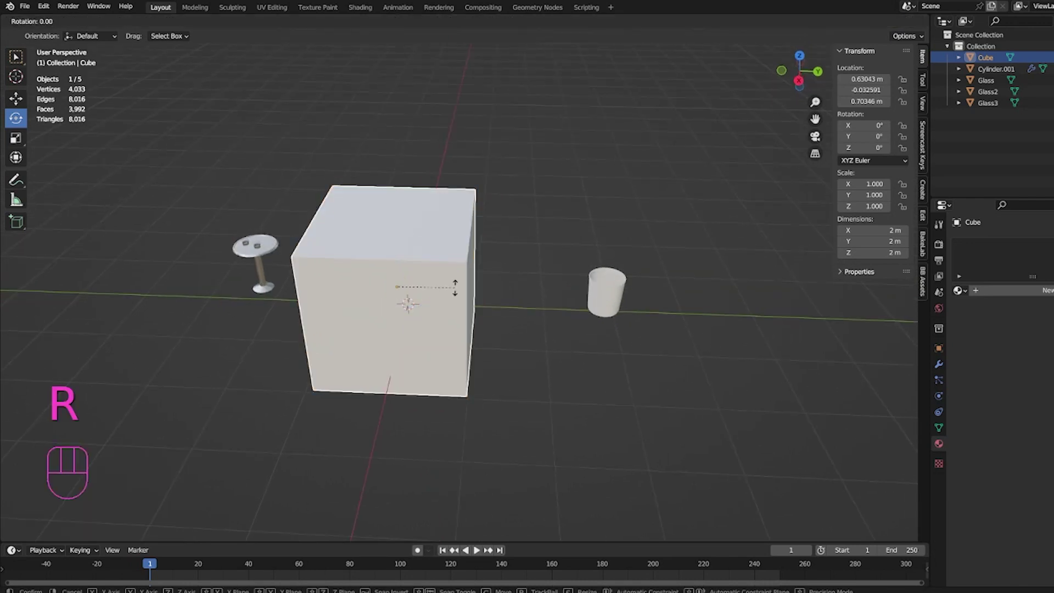
pyautogui.press('y')
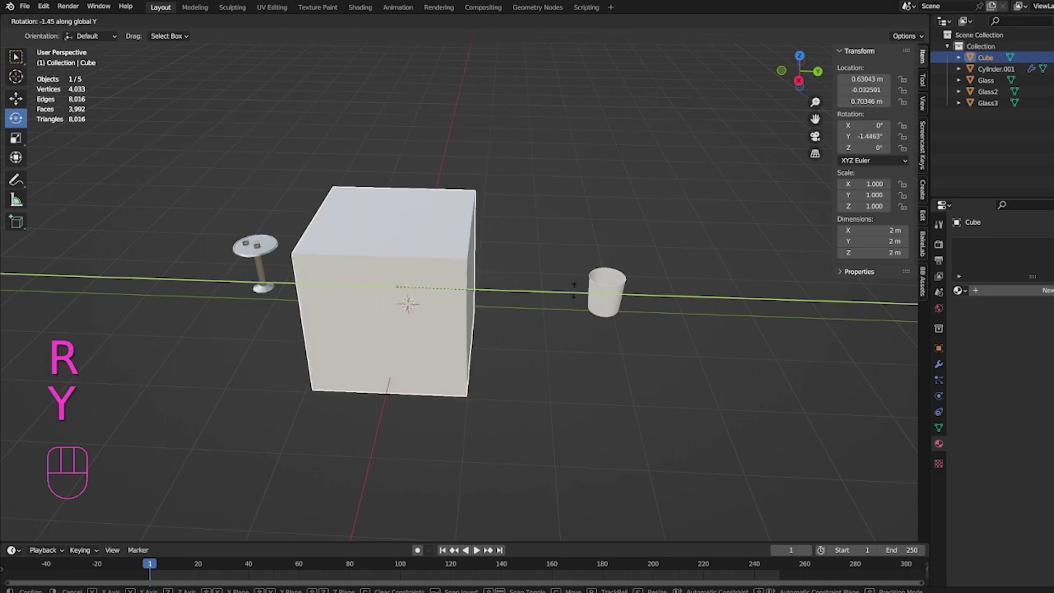
pyautogui.rightClick(427, 281)
# - Rotate the cube about global Z, about -36.9° around X and freely with the trackball, and undo these rotations
pyautogui.moveTo(427, 281); pyautogui.dragTo(433, 287, button='middle')
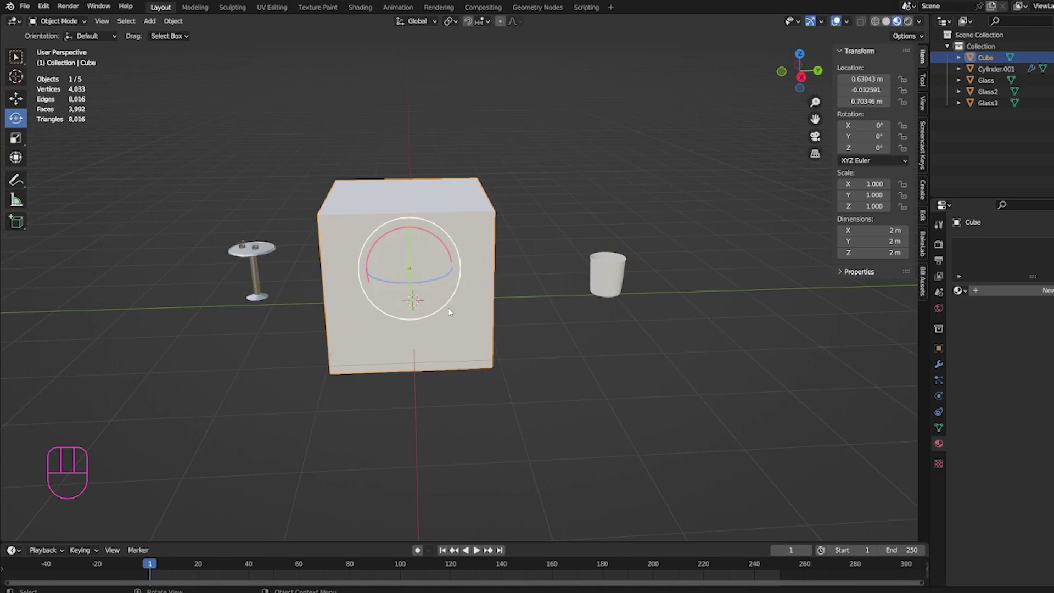
pyautogui.moveTo(448, 308); pyautogui.dragTo(421, 295, button='middle')
pyautogui.moveTo(388, 298); pyautogui.dragTo(388, 342)
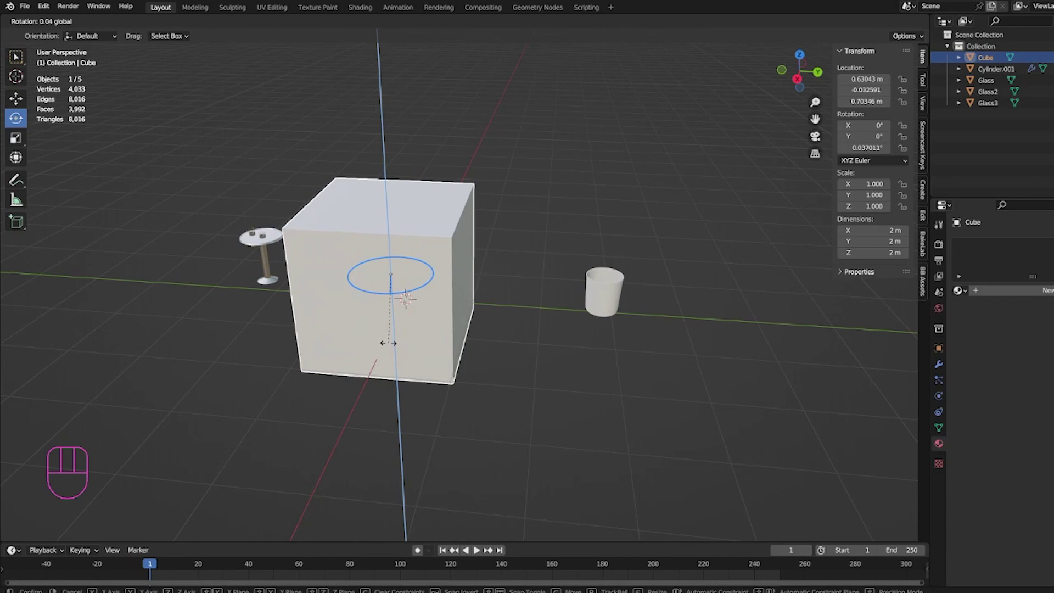
pyautogui.moveTo(389, 343); pyautogui.dragTo(414, 307)
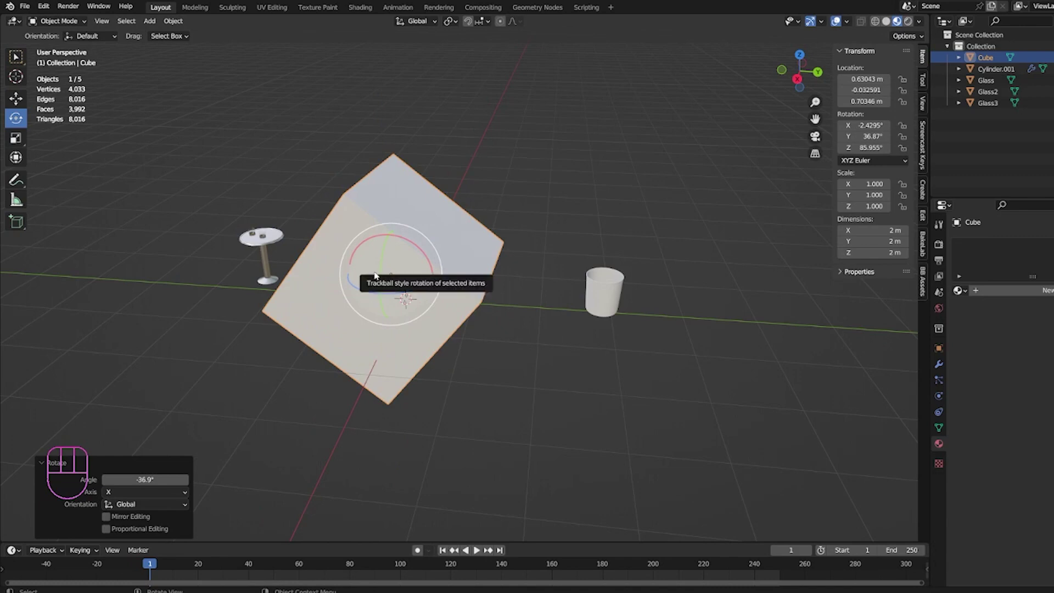
pyautogui.moveTo(375, 275); pyautogui.dragTo(558, 301)
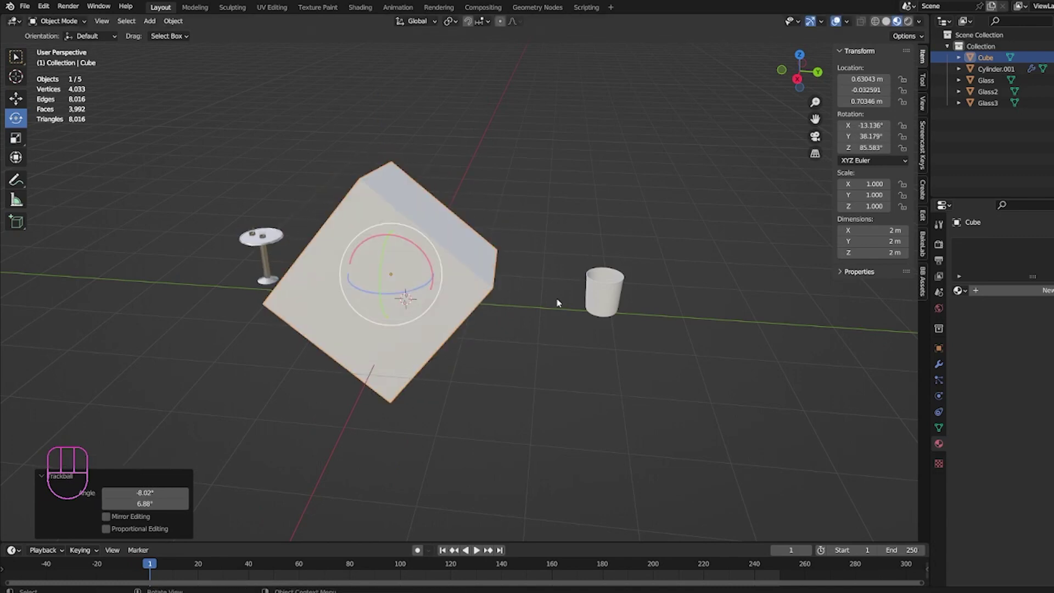
pyautogui.hotkey('ctrl', 'z')
pyautogui.hotkey('ctrl', 'z')
pyautogui.hotkey('ctrl', 'z')
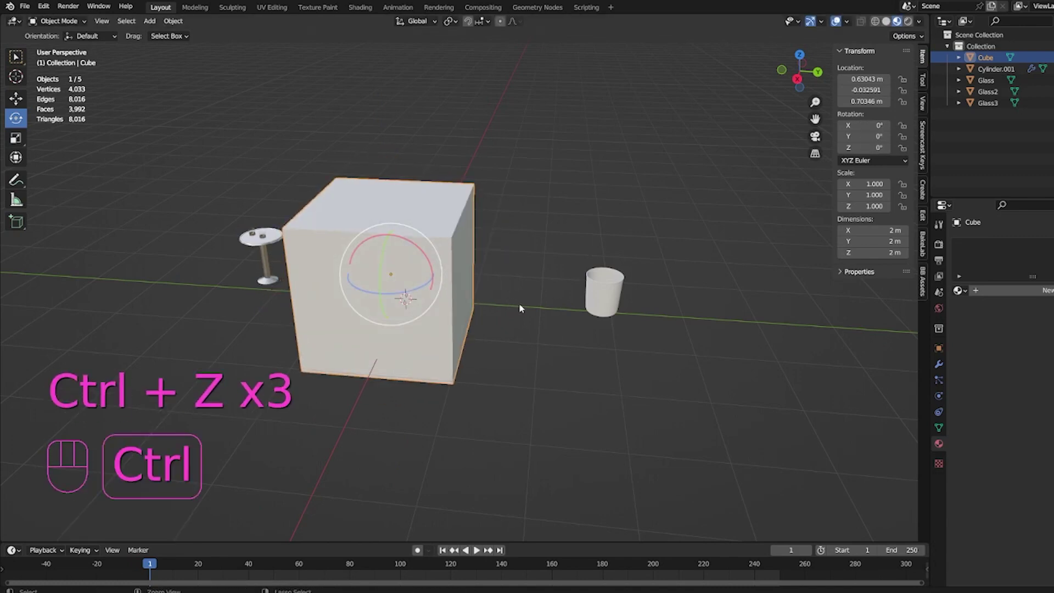
# - Scale the cube by about 3.97 along Z, 2.84 along Y and 2.30 along X, and undo the three scalings
pyautogui.moveTo(519, 308); pyautogui.dragTo(493, 311, button='middle')
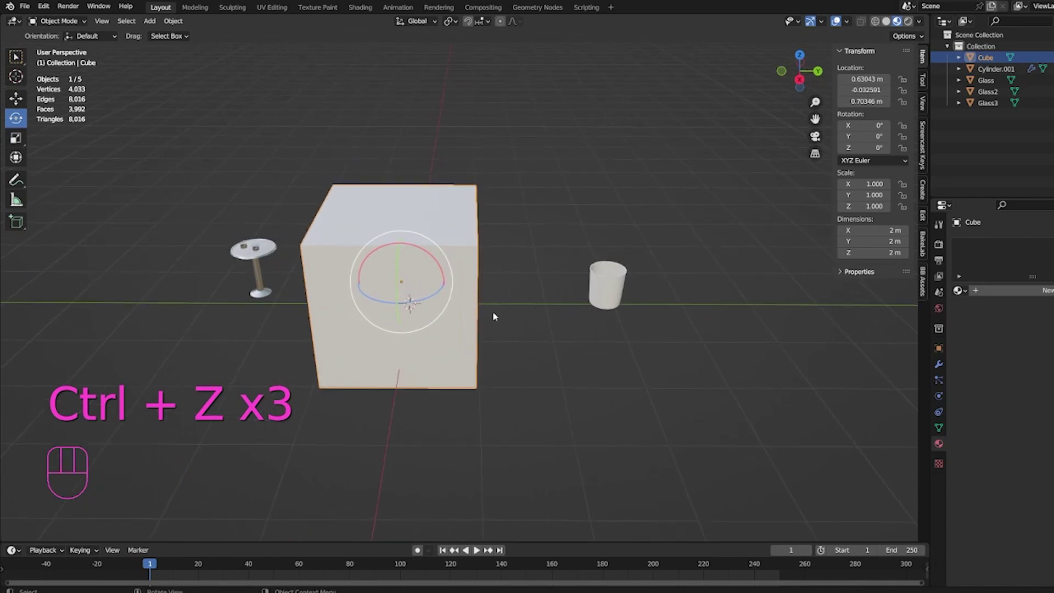
pyautogui.click(18, 138)
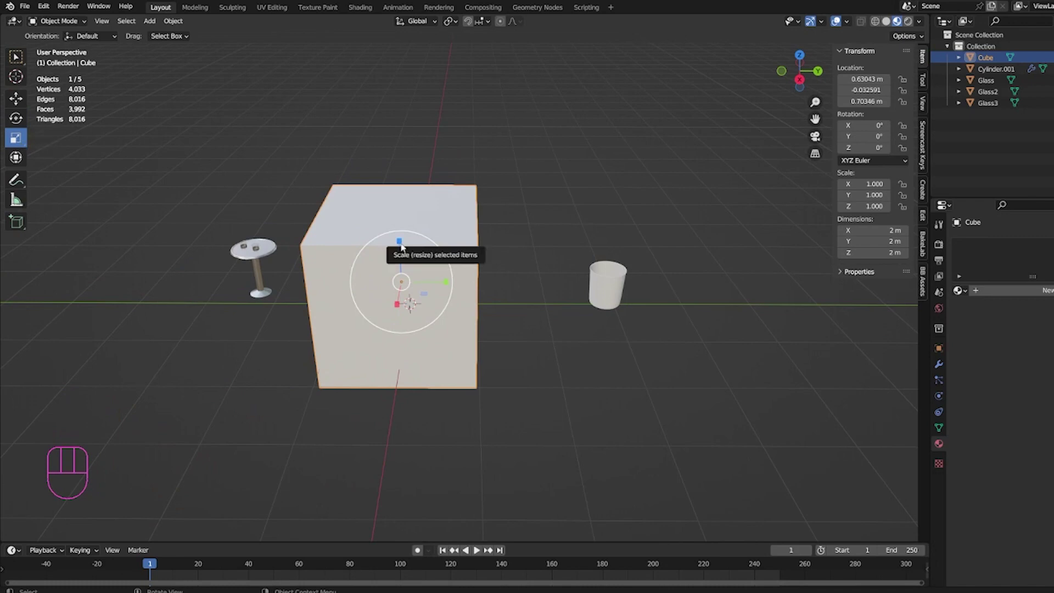
pyautogui.moveTo(402, 244); pyautogui.dragTo(399, 227, button='middle')
pyautogui.moveTo(399, 228); pyautogui.dragTo(409, 85)
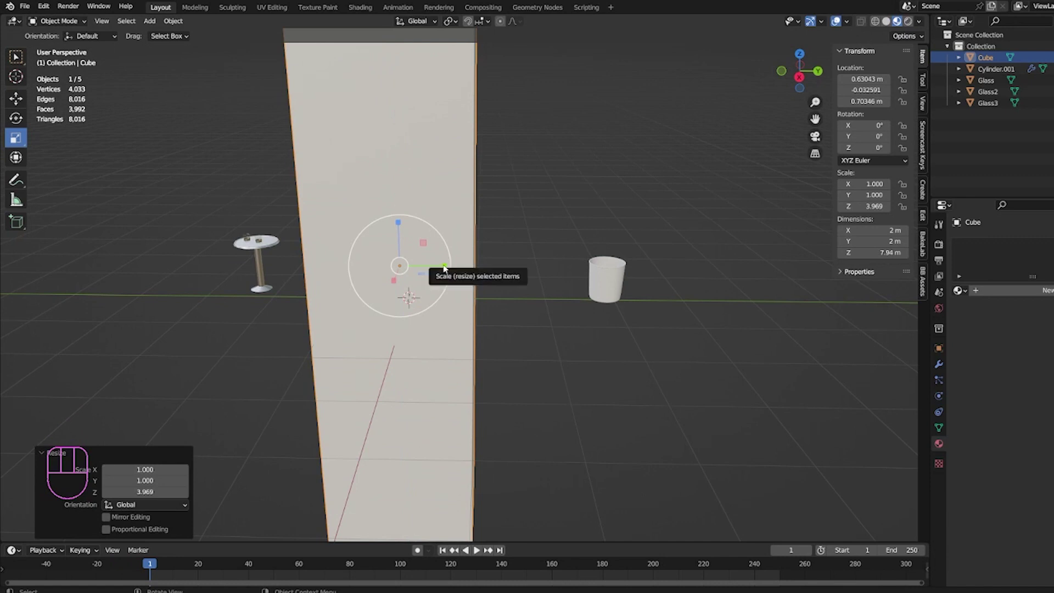
pyautogui.moveTo(446, 266); pyautogui.dragTo(428, 356)
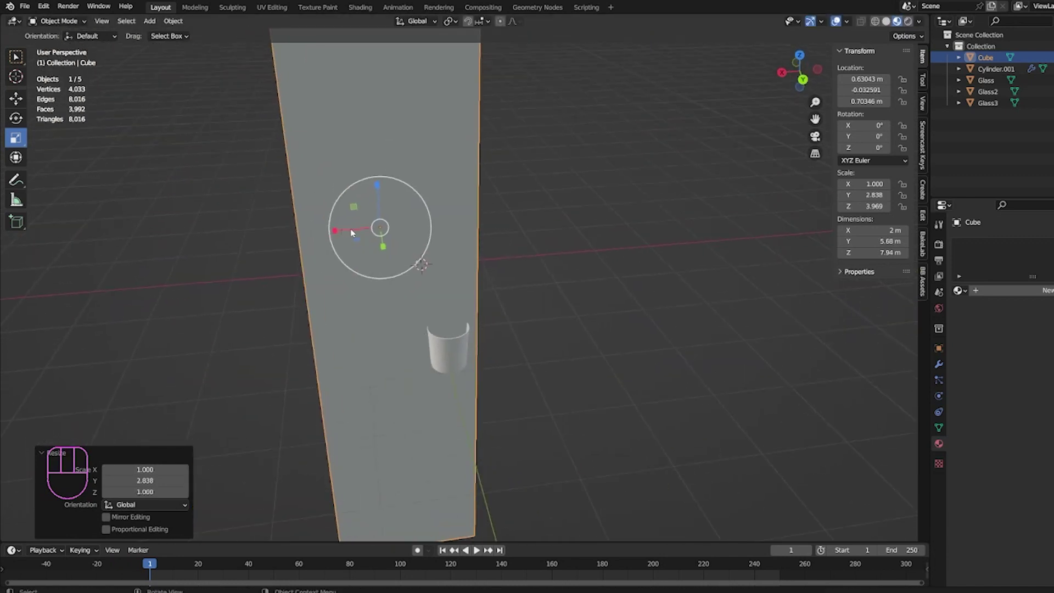
pyautogui.moveTo(333, 230); pyautogui.dragTo(300, 233)
pyautogui.moveTo(297, 275); pyautogui.dragTo(409, 268, button='middle')
pyautogui.scroll(-5, 409, 269)
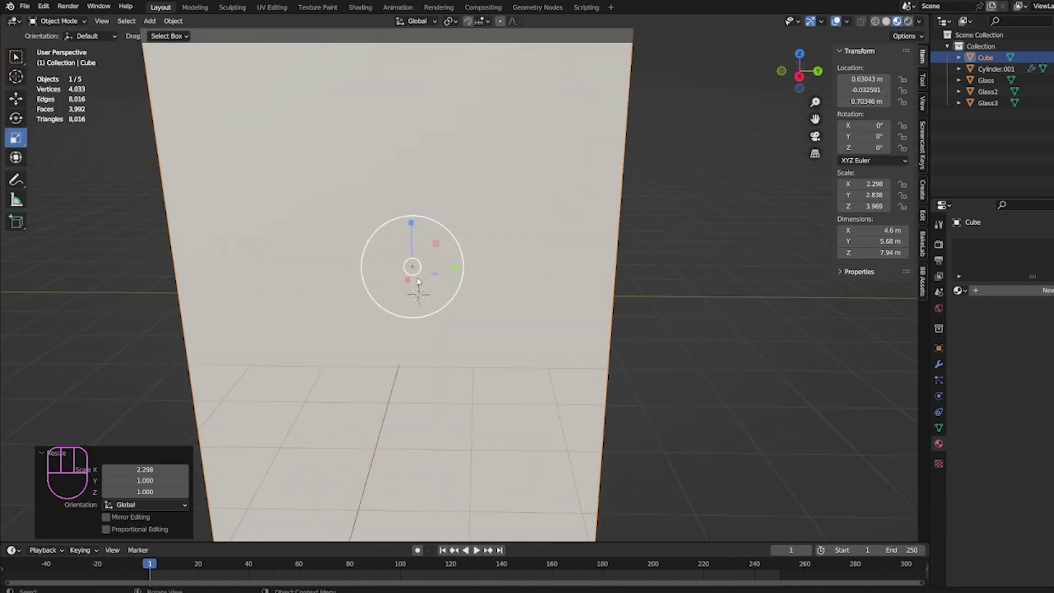
pyautogui.hotkey('ctrl', 'z')
pyautogui.hotkey('ctrl', 'z')
pyautogui.hotkey('ctrl', 'z')
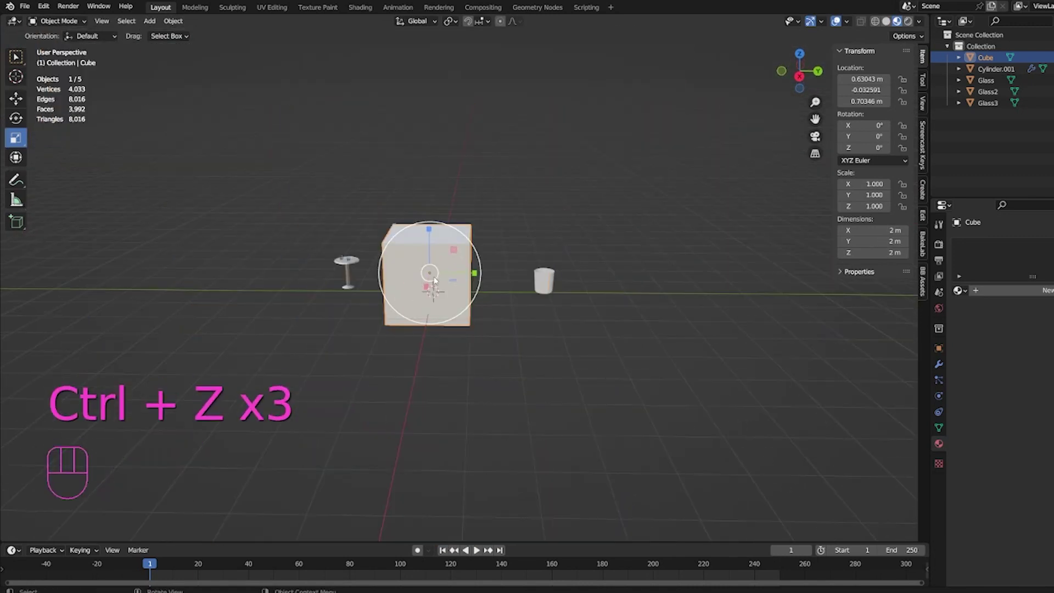
# - Stretch the cube along the Z axis with the Scale tool by a factor of about 3.33
pyautogui.scroll(2, 418, 281)
pyautogui.keyDown('shift'); pyautogui.moveTo(456, 303); pyautogui.dragTo(461, 351, button='middle'); pyautogui.keyUp('shift')
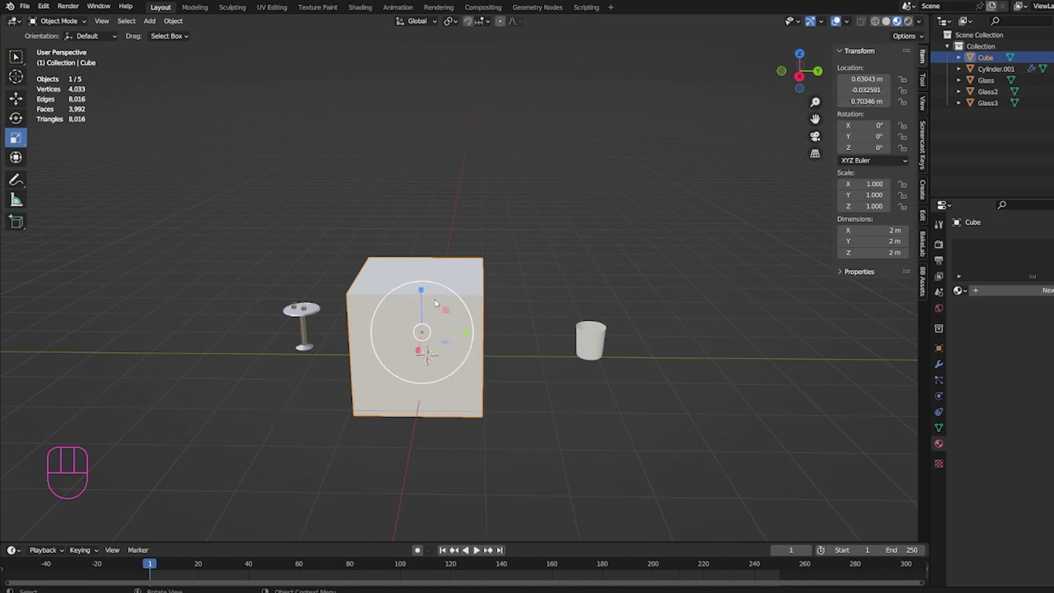
pyautogui.moveTo(424, 297); pyautogui.dragTo(431, 292, button='middle')
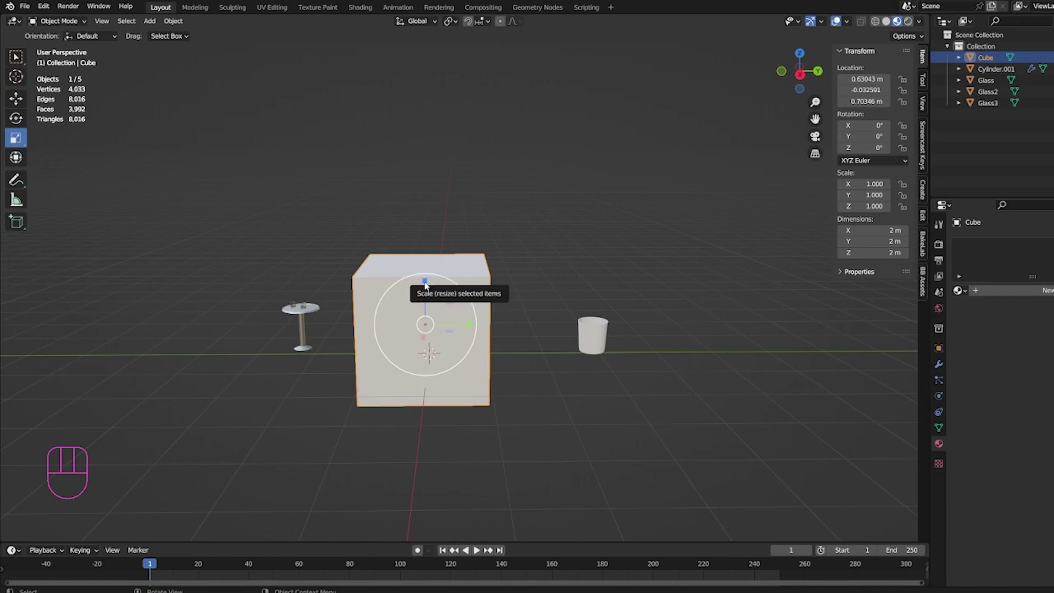
pyautogui.moveTo(425, 285); pyautogui.dragTo(430, 164)
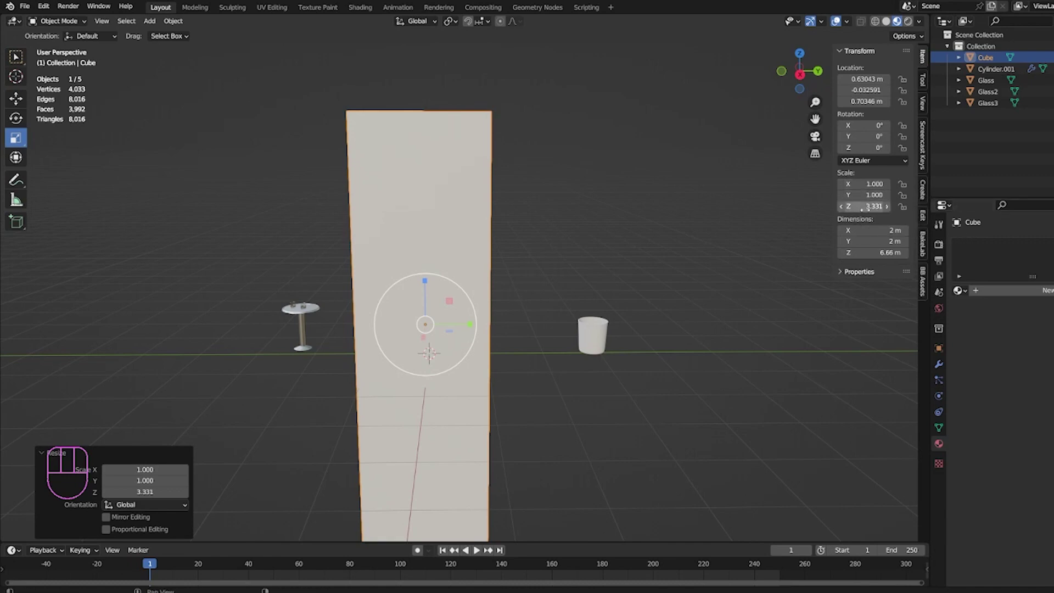
pyautogui.click(467, 215)
# - Apply All Transforms to the stretched cube, and undo both the applied transforms and the Z scaling
pyautogui.click(15, 98)
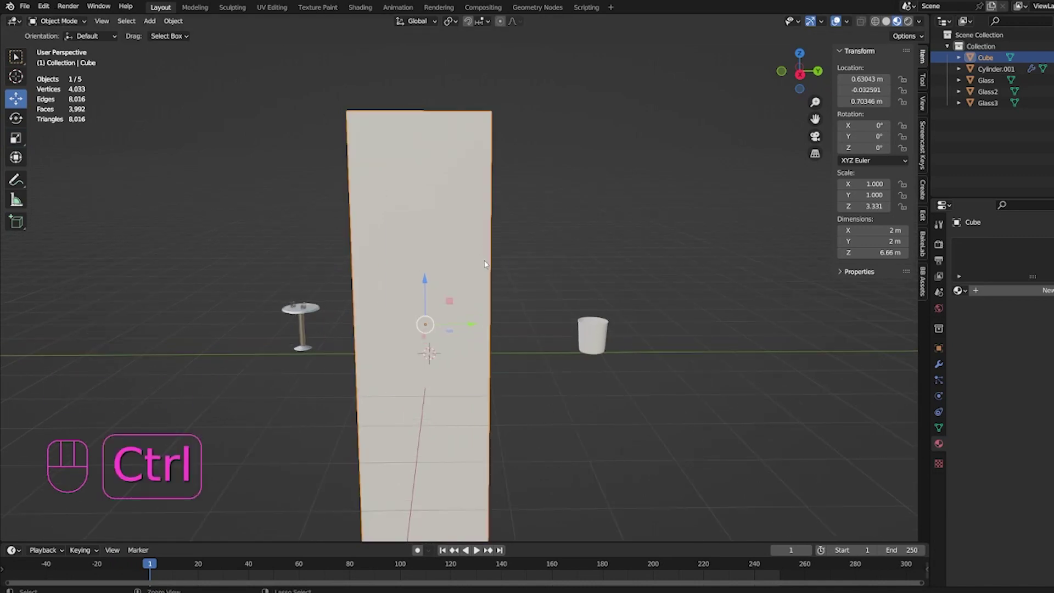
pyautogui.hotkey('ctrl', 'a')
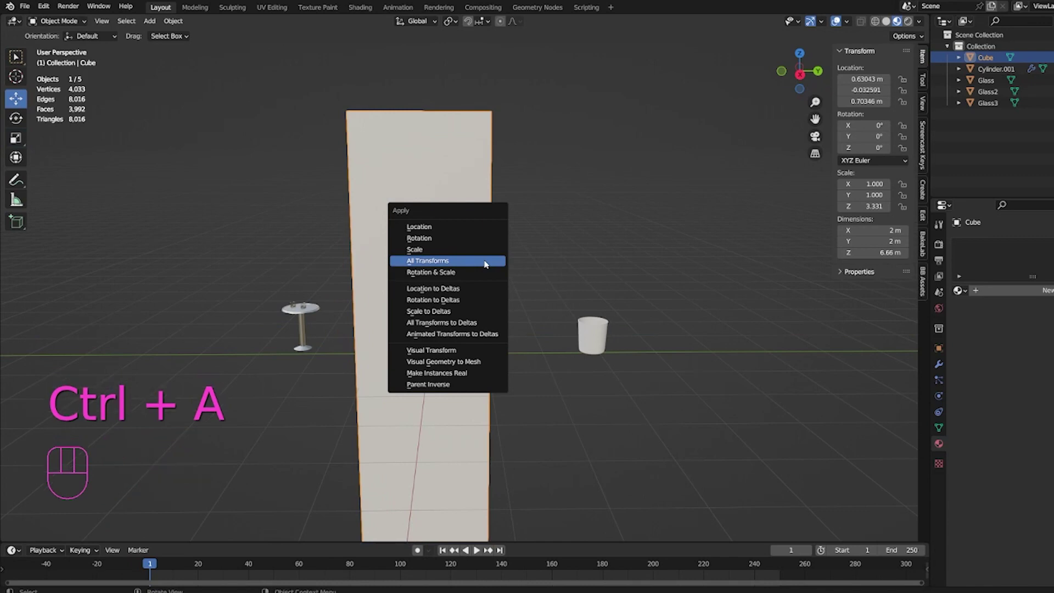
pyautogui.click(485, 264)
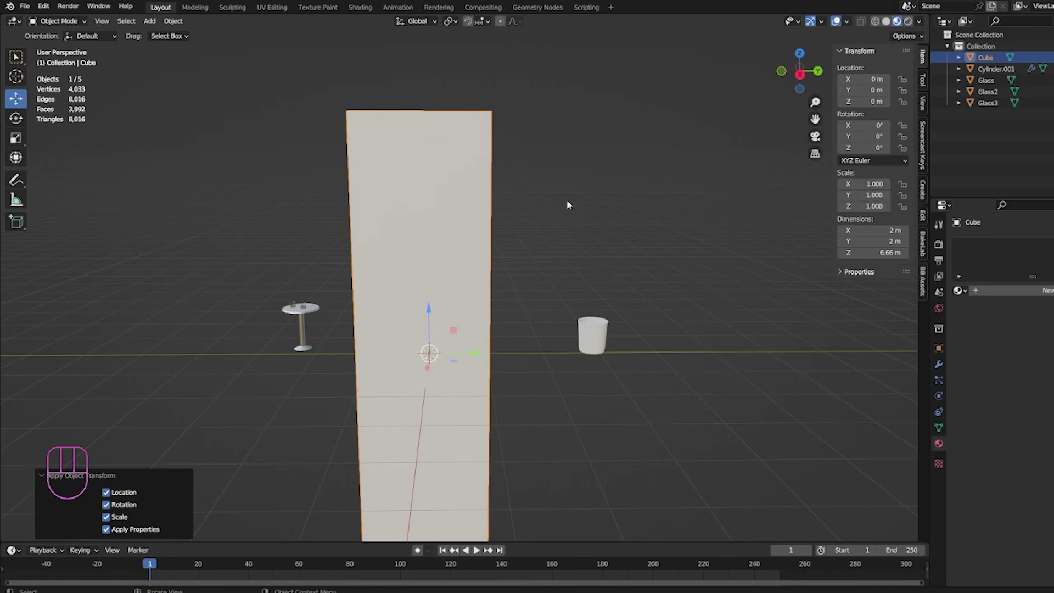
pyautogui.hotkey('ctrl', 'z')
pyautogui.hotkey('ctrl', 'z')
pyautogui.hotkey('ctrl', 'z')
pyautogui.hotkey('ctrl', 'z')
pyautogui.hotkey('ctrl', 'z')
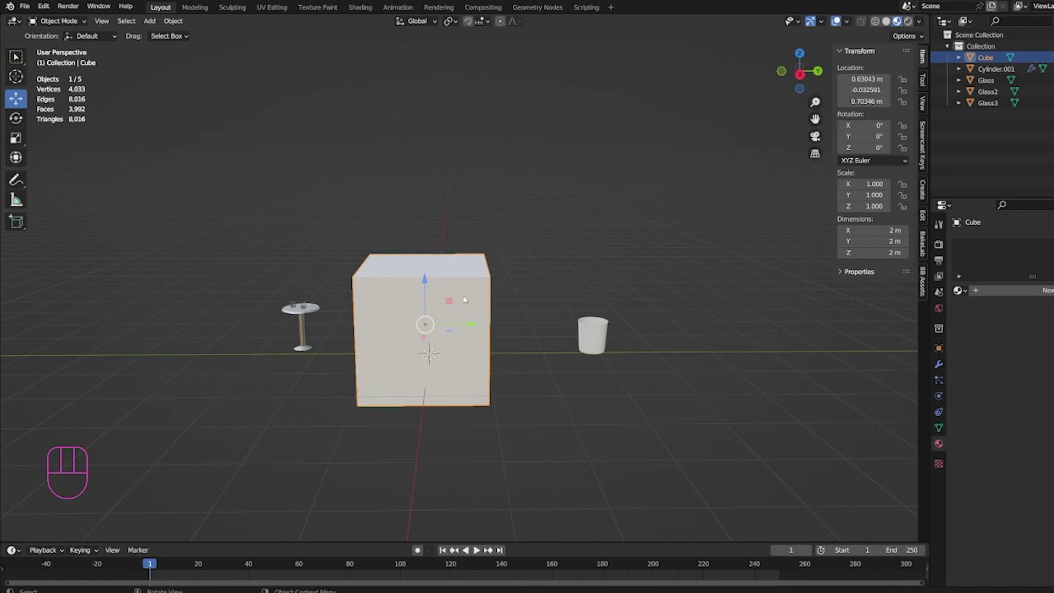
# - Switch the selected cube from Object Mode to Edit Mode
pyautogui.press('Tab')
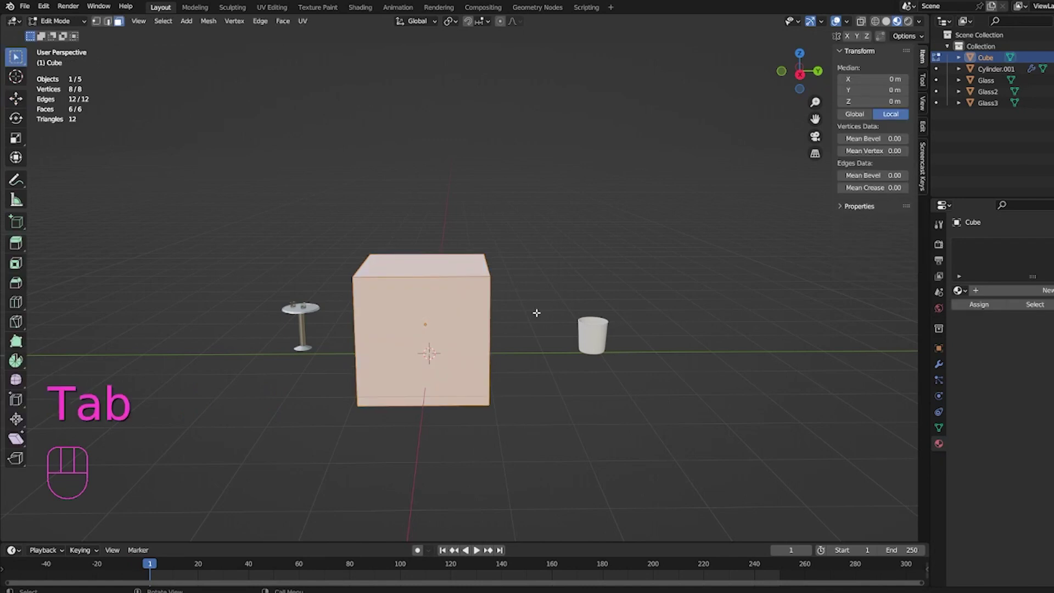
# - Scale the cube's mesh by about 3.785 along Z, switch to Object Mode, and undo both the mode change and the scaling
pyautogui.press('s')
pyautogui.press('z')
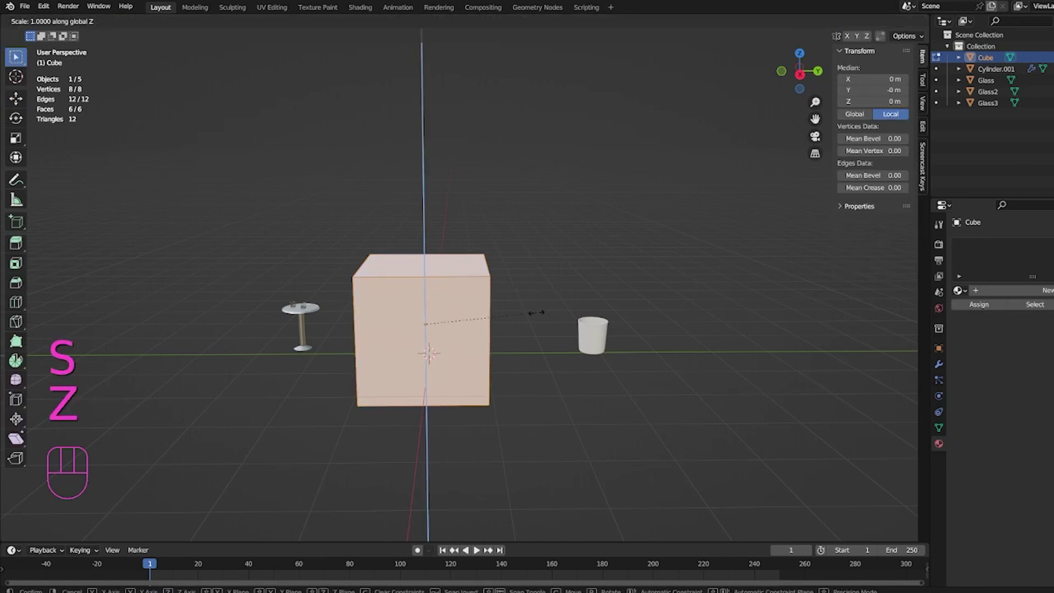
pyautogui.click(845, 312)
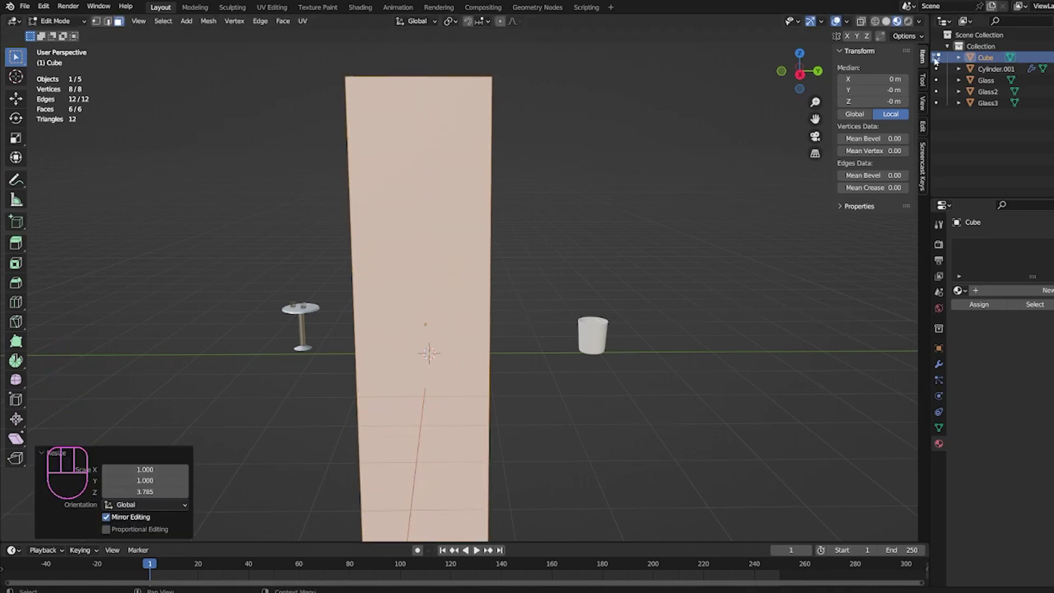
pyautogui.press('Tab')
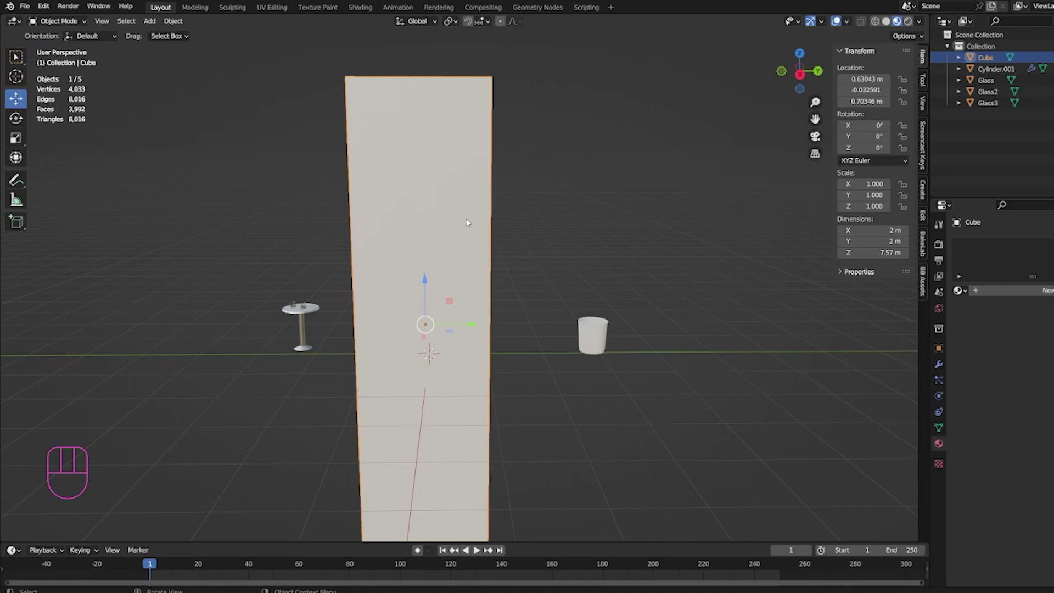
pyautogui.hotkey('ctrl', 'z')
pyautogui.hotkey('ctrl', 'z')
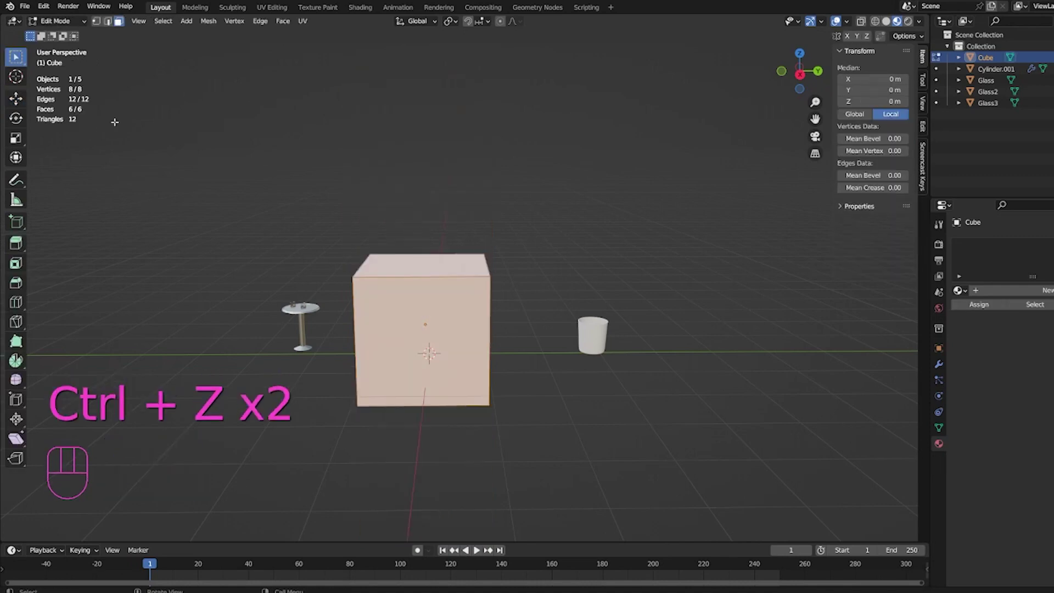
# - Return to Object Mode and activate the combined Transform tool for the cube
pyautogui.press('Tab')
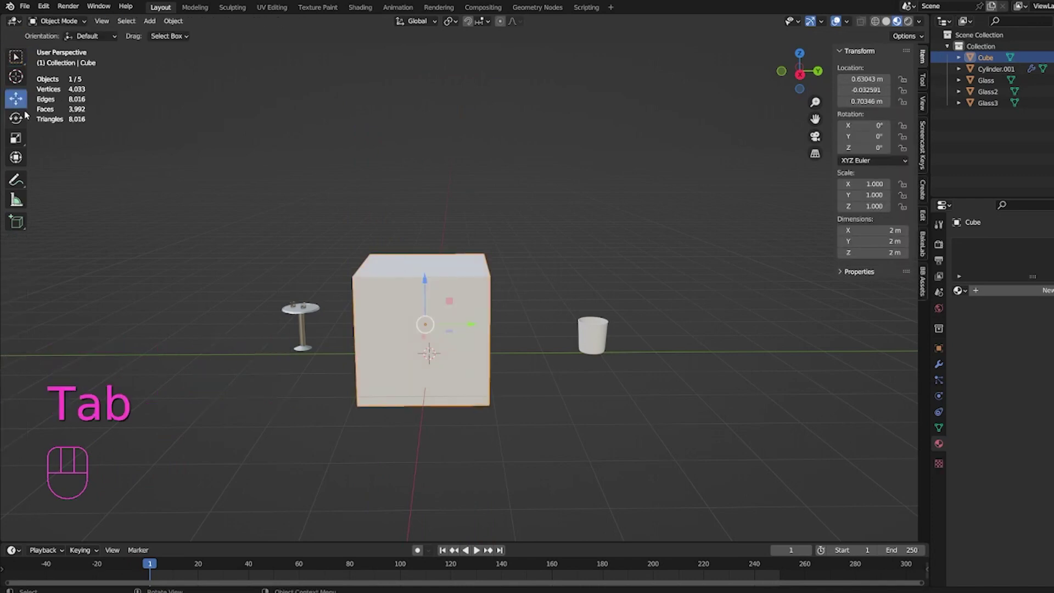
pyautogui.click(17, 119)
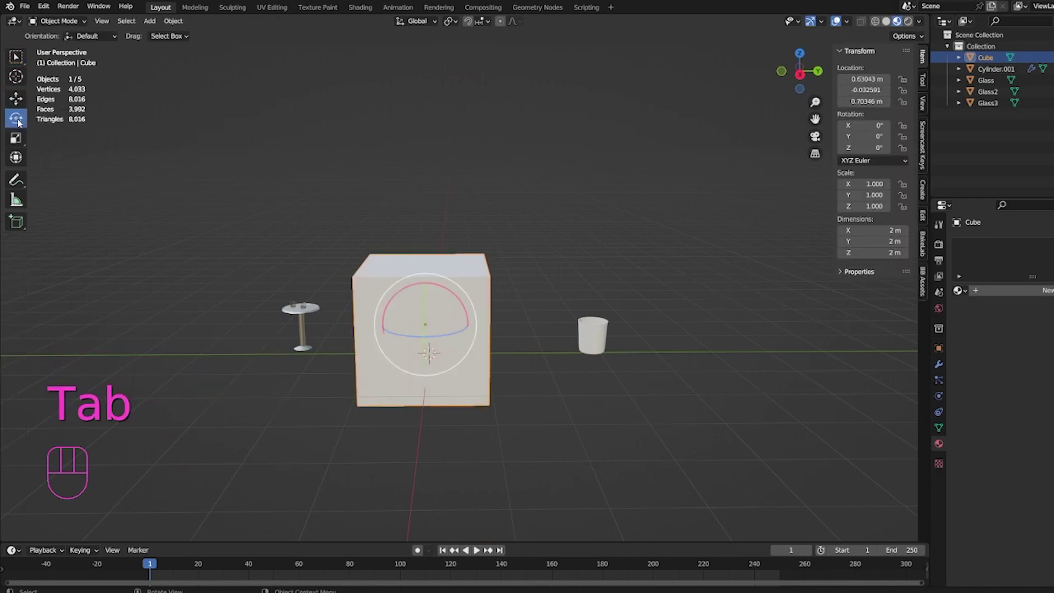
pyautogui.click(18, 141)
pyautogui.click(17, 158)
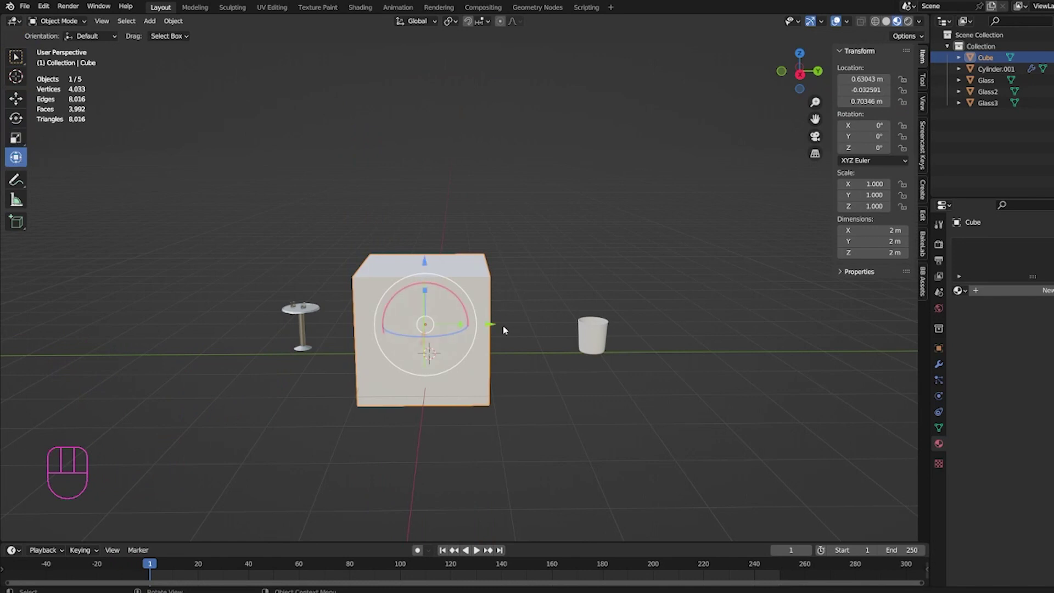
# - Move the cube about 0.24 m along Y and then along X with the Transform gizmo, and undo all the transformations
pyautogui.moveTo(503, 324); pyautogui.dragTo(469, 326, button='middle')
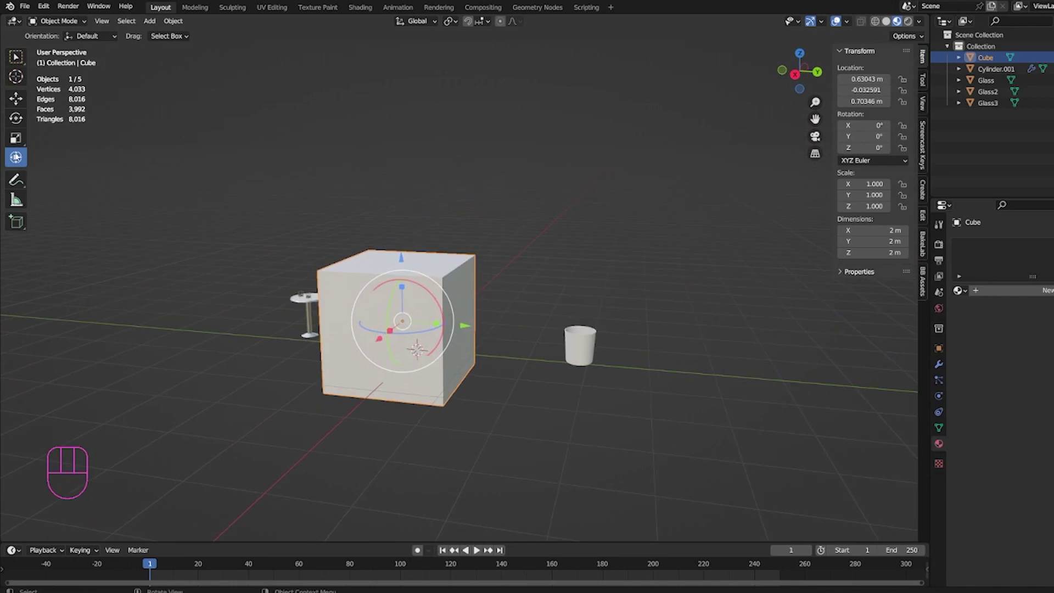
pyautogui.click(464, 325)
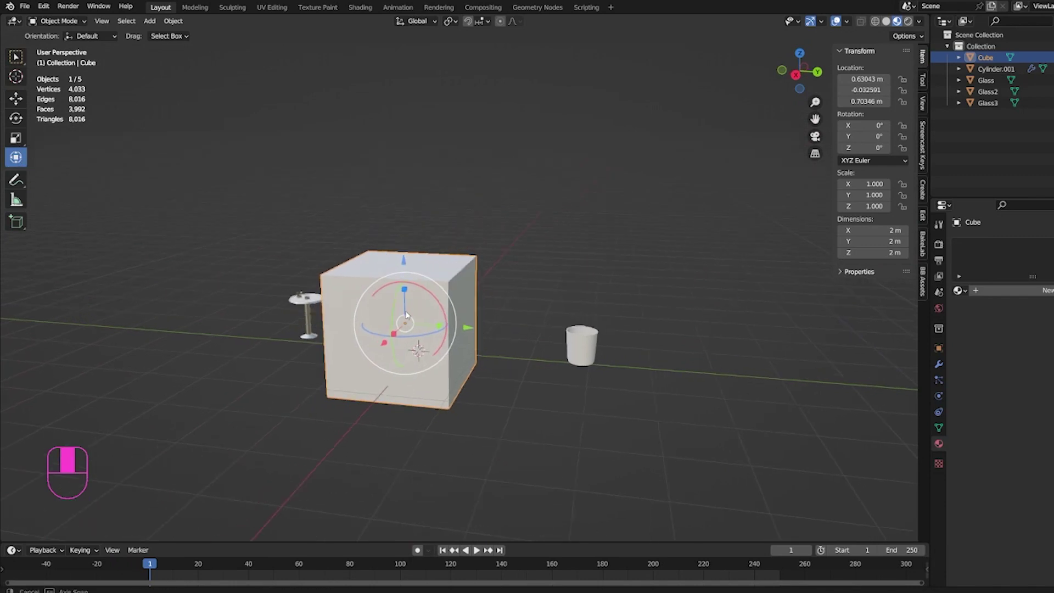
pyautogui.click(486, 335)
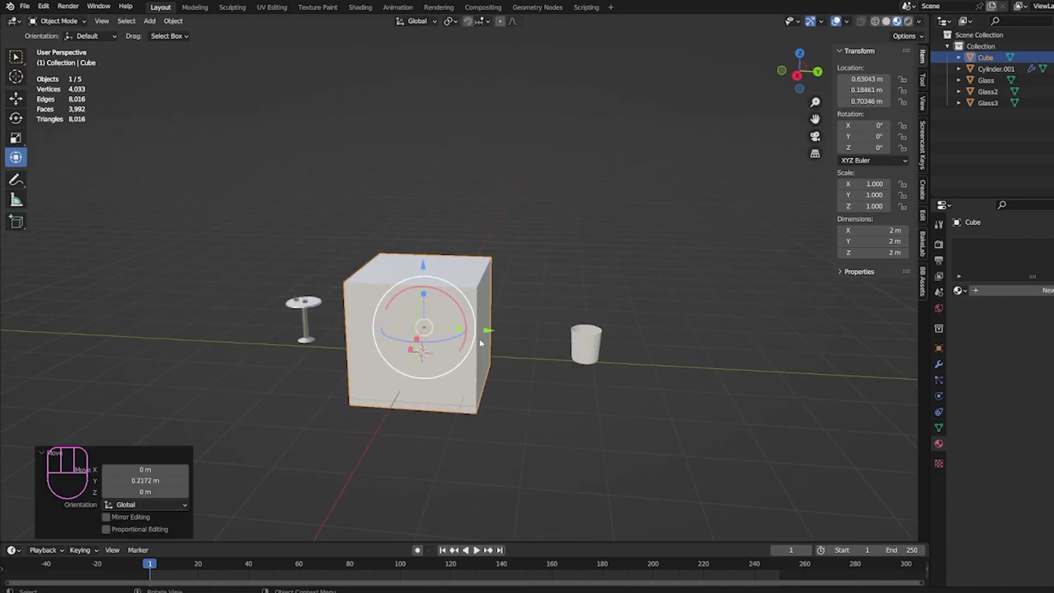
pyautogui.moveTo(486, 335); pyautogui.dragTo(322, 337, button='middle')
pyautogui.moveTo(323, 338)
pyautogui.mouseDown()
pyautogui.moveTo(273, 347)
pyautogui.moveTo(335, 329)
pyautogui.mouseUp()
pyautogui.moveTo(335, 328); pyautogui.dragTo(359, 322, button='middle')
pyautogui.moveTo(463, 357)
pyautogui.mouseDown()
pyautogui.moveTo(496, 356)
pyautogui.moveTo(476, 356)
pyautogui.moveTo(488, 365)
pyautogui.moveTo(322, 364)
pyautogui.moveTo(419, 372)
pyautogui.moveTo(445, 345)
pyautogui.moveTo(472, 352)
pyautogui.moveTo(458, 342)
pyautogui.mouseUp()
pyautogui.hotkey('ctrl', 'z')
pyautogui.hotkey('ctrl', 'z')
pyautogui.hotkey('ctrl', 'z')
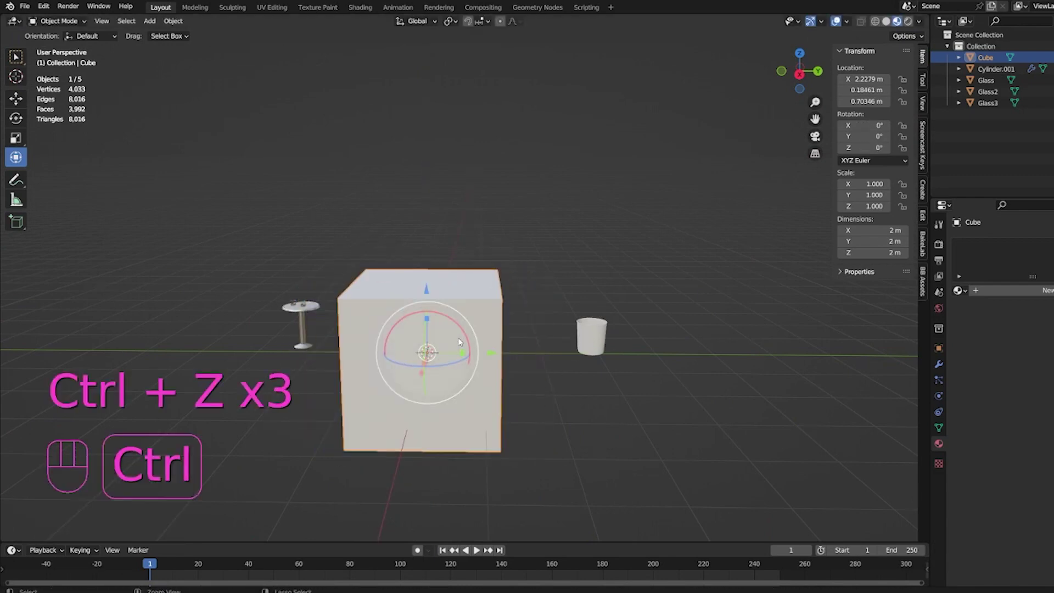
pyautogui.hotkey('ctrl', 'z')
pyautogui.hotkey('ctrl', 'z')
pyautogui.hotkey('ctrl', 'z')
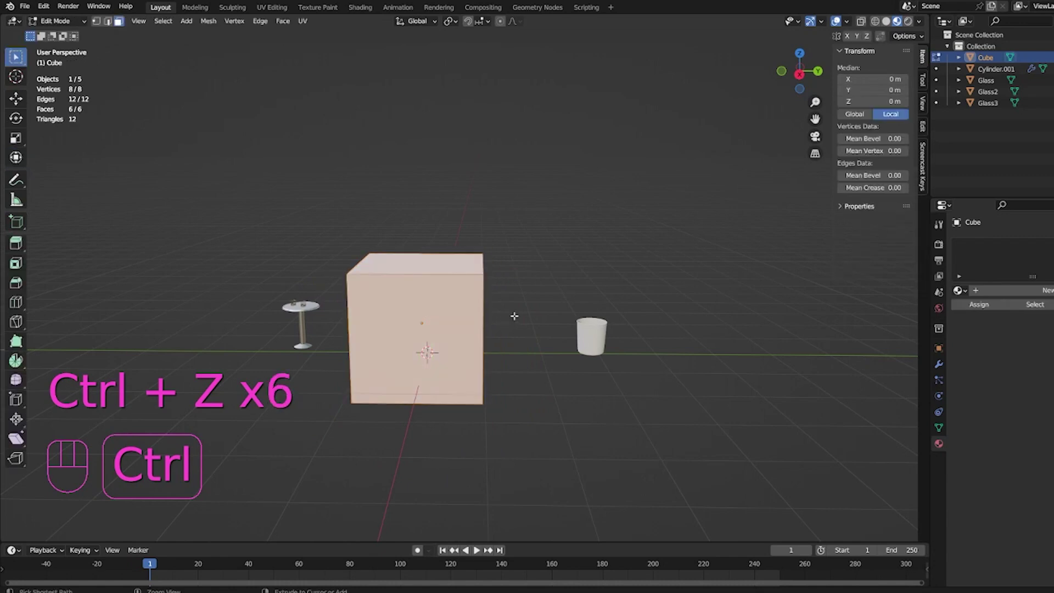
# - Switch the cube back to Object Mode and activate the Move tool
pyautogui.press('Tab')
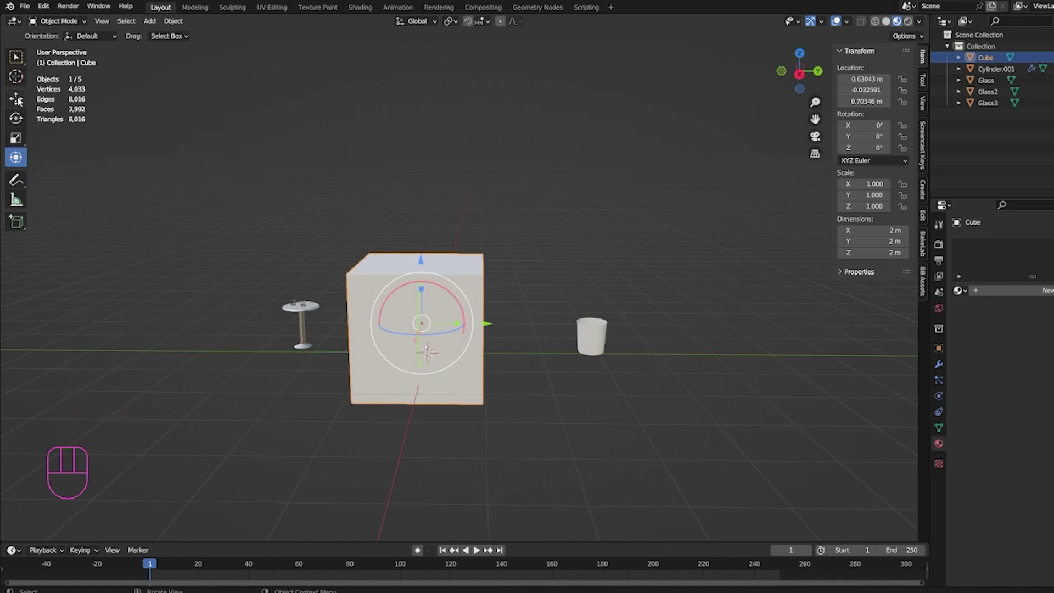
pyautogui.click(16, 119)
pyautogui.click(18, 101)
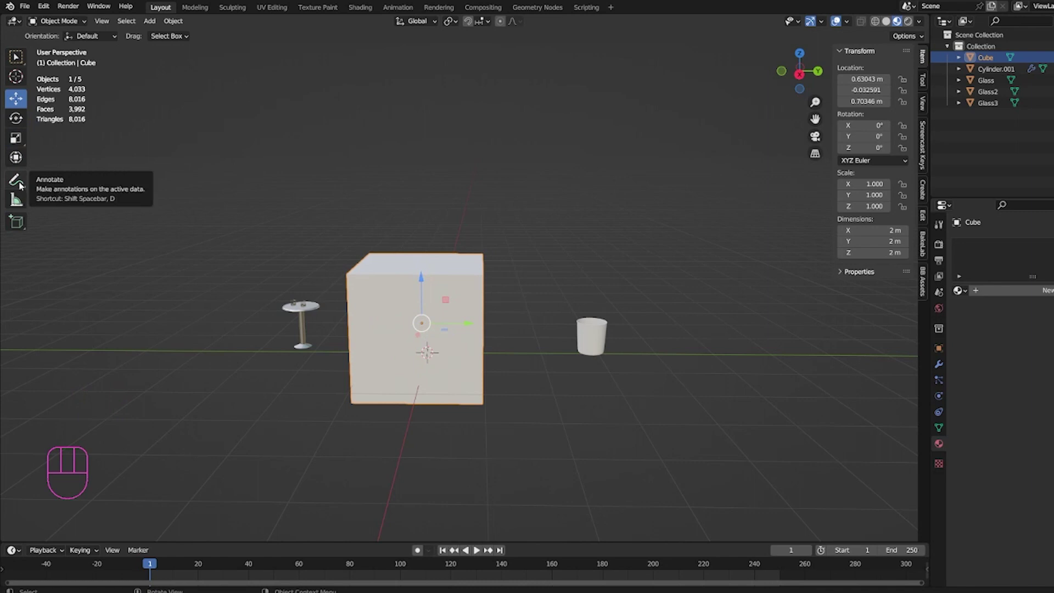
# - Draw the letters "MJ" above the cube with the Annotate tool, and undo the strokes
pyautogui.click(17, 180)
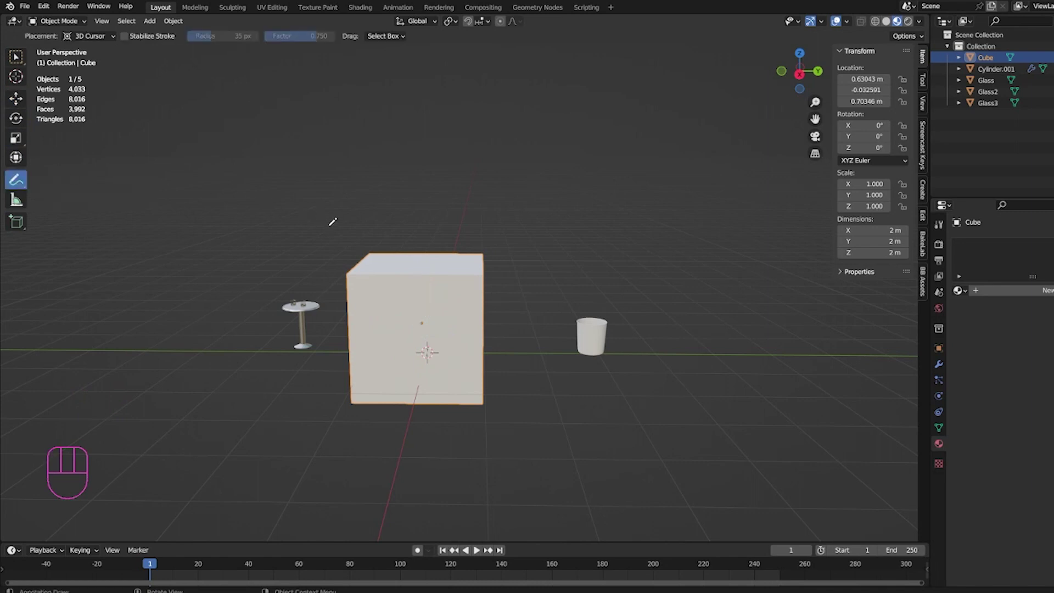
pyautogui.moveTo(358, 211); pyautogui.dragTo(374, 239, button='middle')
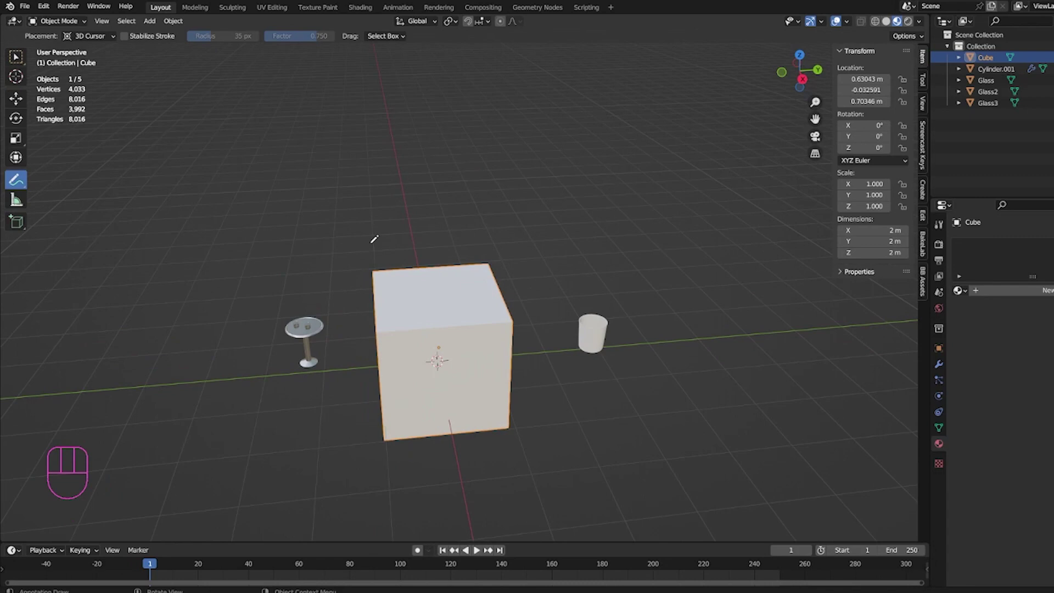
pyautogui.moveTo(349, 226)
pyautogui.mouseDown()
pyautogui.moveTo(348, 242)
pyautogui.moveTo(366, 229)
pyautogui.moveTo(367, 242)
pyautogui.moveTo(394, 224)
pyautogui.moveTo(379, 243)
pyautogui.mouseUp()
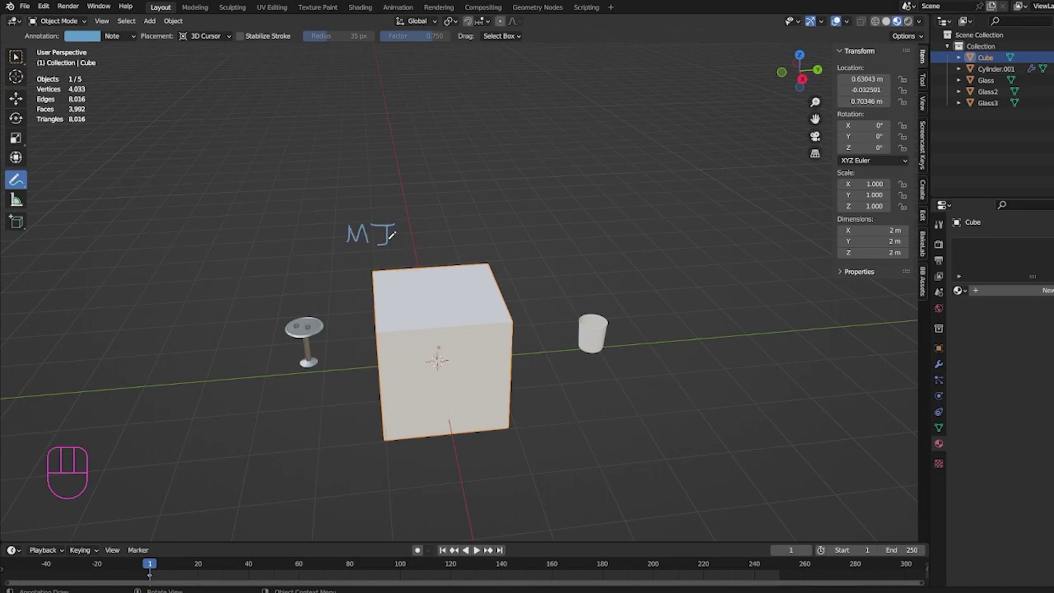
pyautogui.hotkey('ctrl', 'z')
pyautogui.hotkey('ctrl', 'z')
pyautogui.hotkey('ctrl', 'z')
pyautogui.hotkey('ctrl', 'z')
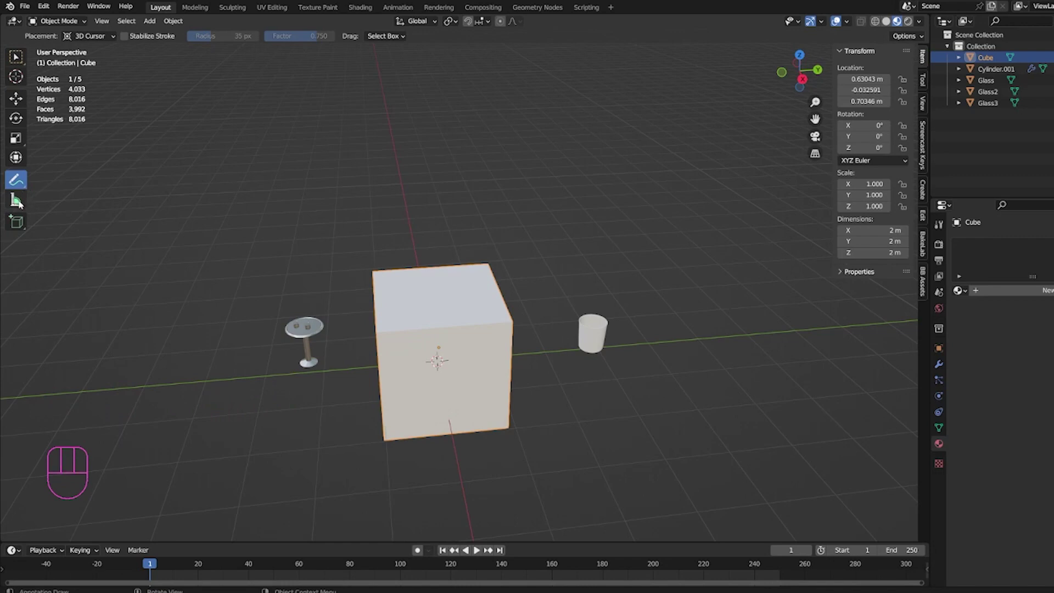
# - Measure a long horizontal distance in front of the cube with the Measure tool, and undo the measurement
pyautogui.click(16, 200)
pyautogui.moveTo(310, 355); pyautogui.dragTo(309, 329, button='middle')
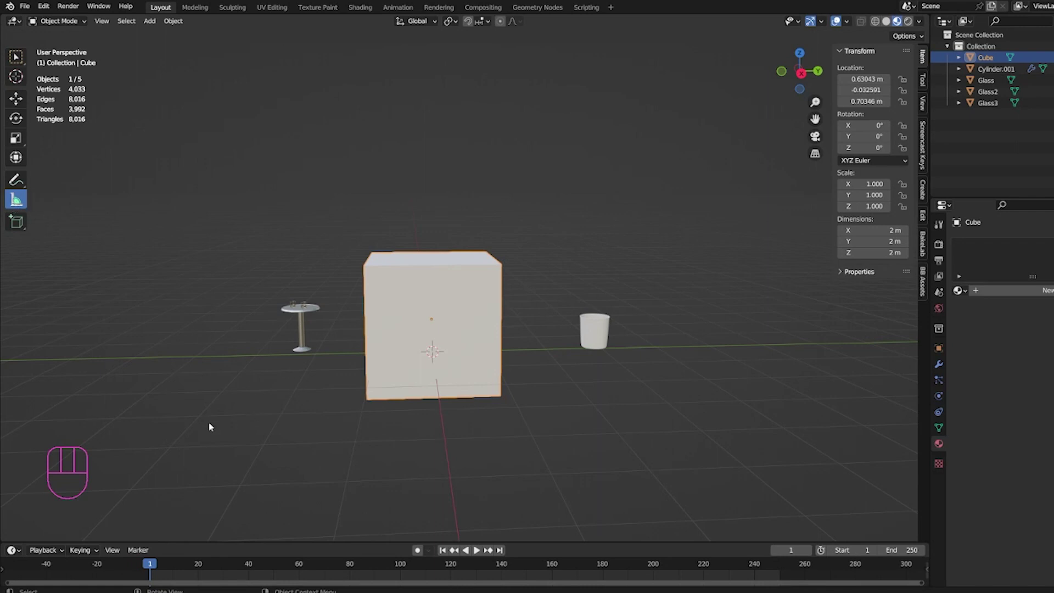
pyautogui.moveTo(170, 431); pyautogui.dragTo(771, 422)
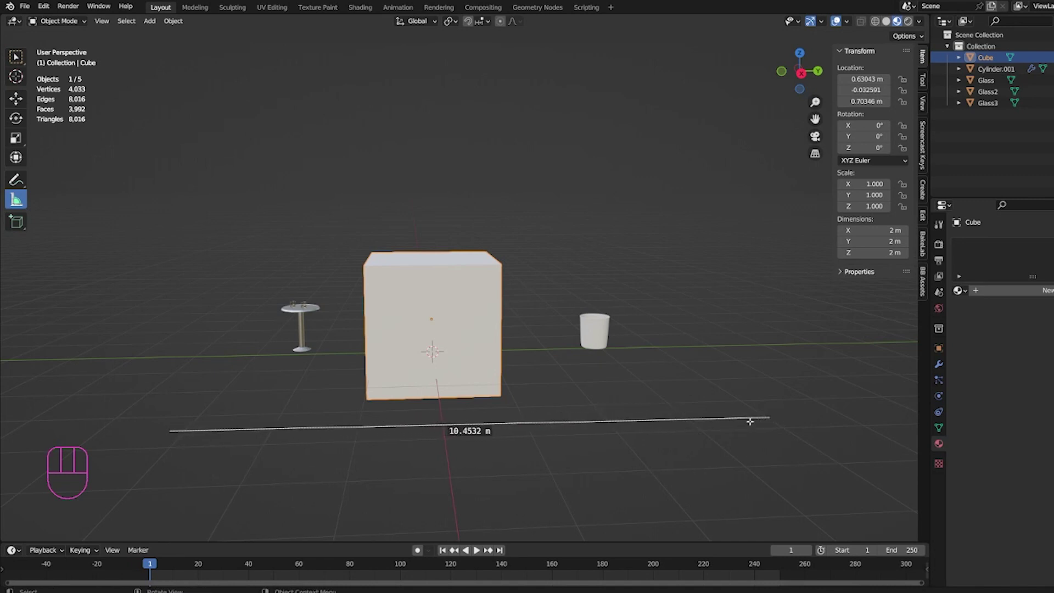
pyautogui.hotkey('ctrl', 'z')
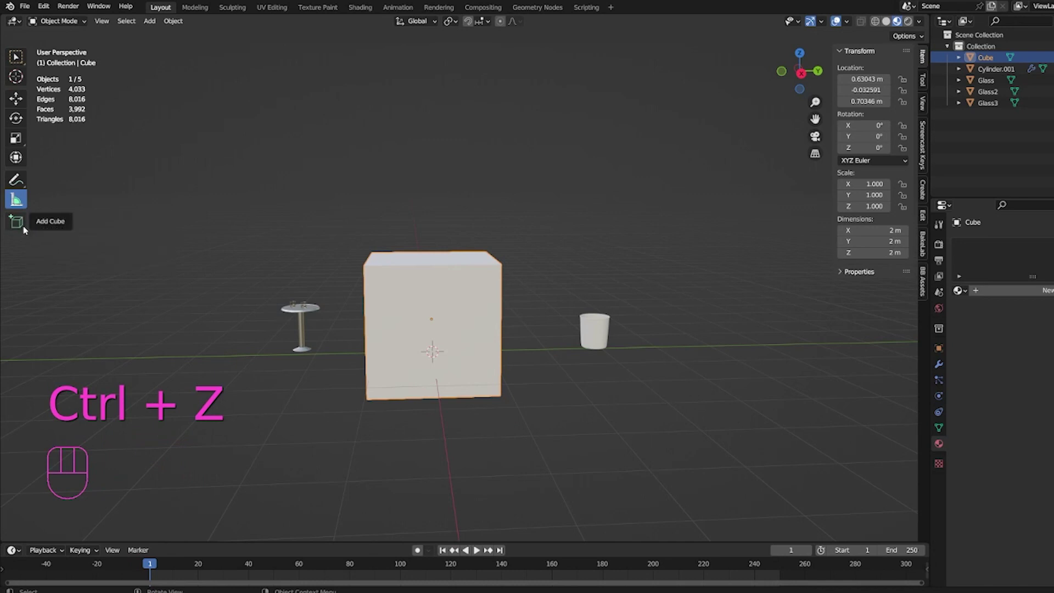
# - Draw a flat base of about 5.17 by 2.77 m beside the small table with the Add Cube tool, and undo it
pyautogui.moveTo(22, 225); pyautogui.dragTo(68, 230)
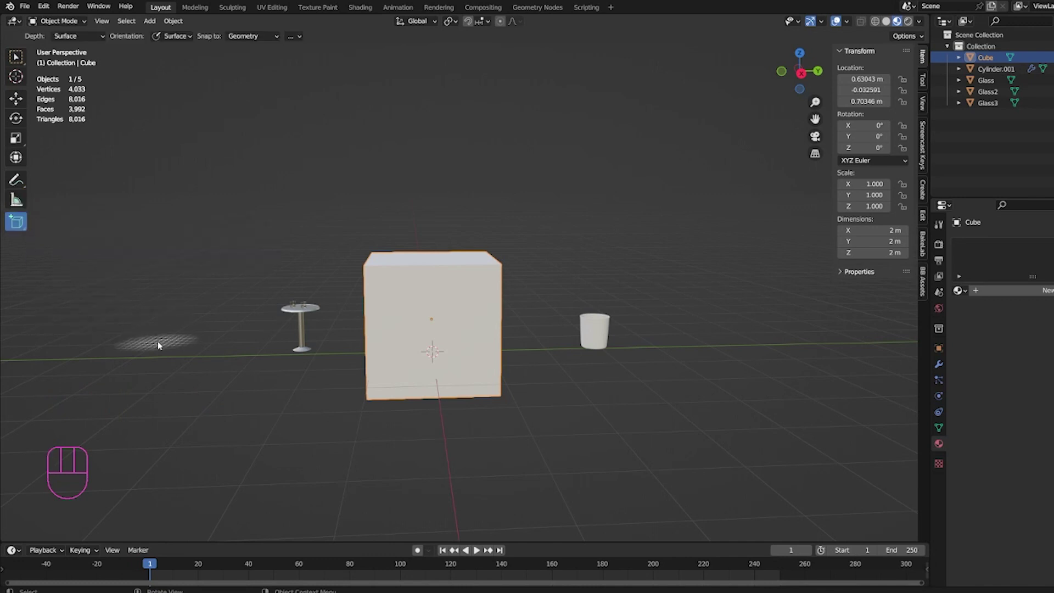
pyautogui.moveTo(157, 335); pyautogui.dragTo(231, 432)
pyautogui.click(230, 432)
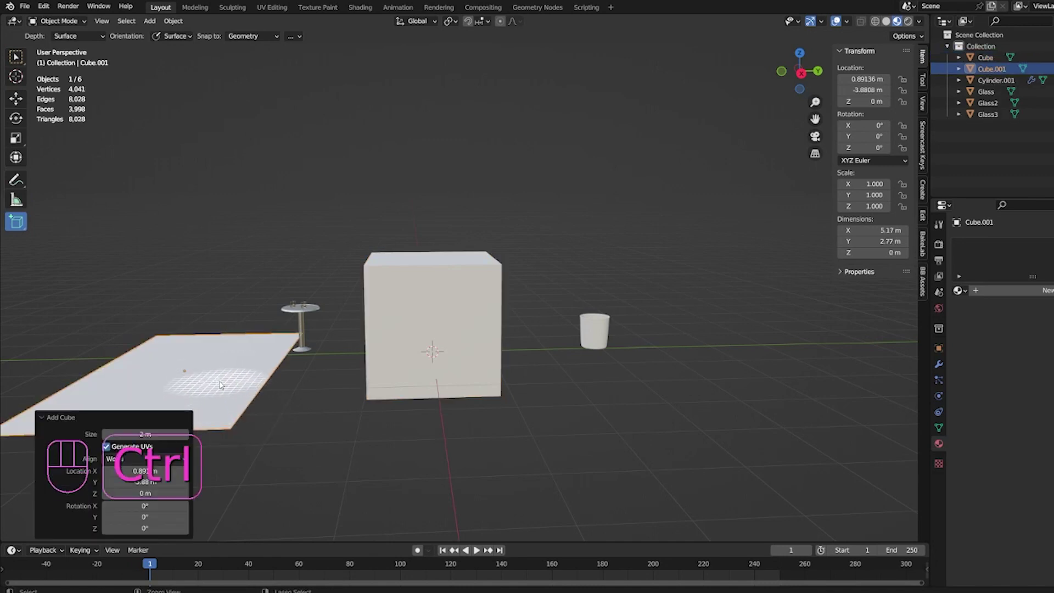
pyautogui.hotkey('ctrl', 'z')
# - Draw a box of about 3.94 by 2.42 by 2.19 m beside the small table, and undo it
pyautogui.moveTo(157, 331); pyautogui.dragTo(228, 389)
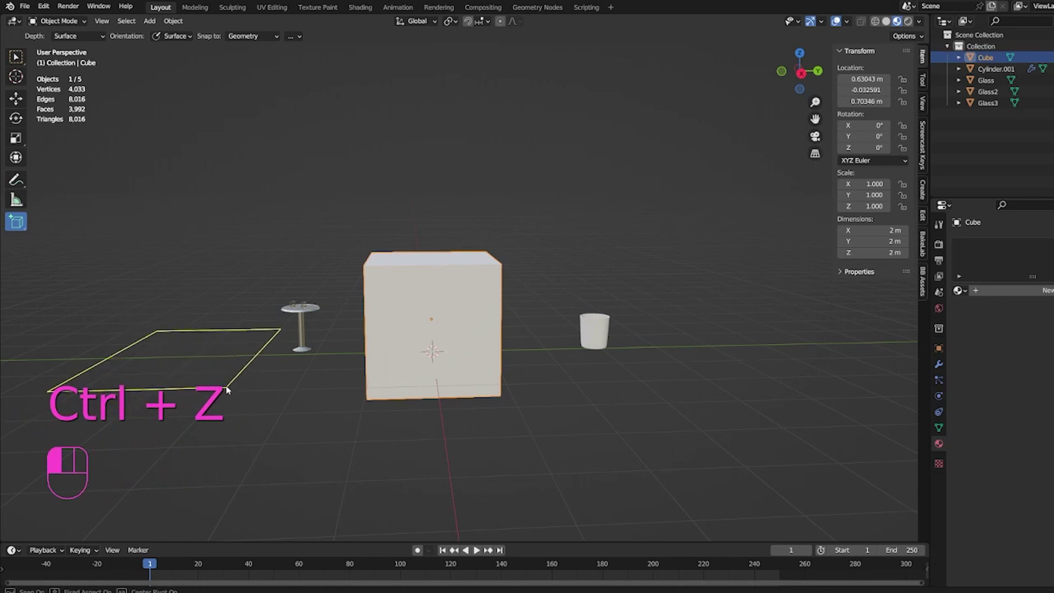
pyautogui.click(225, 235)
pyautogui.scroll(-1, 264, 279)
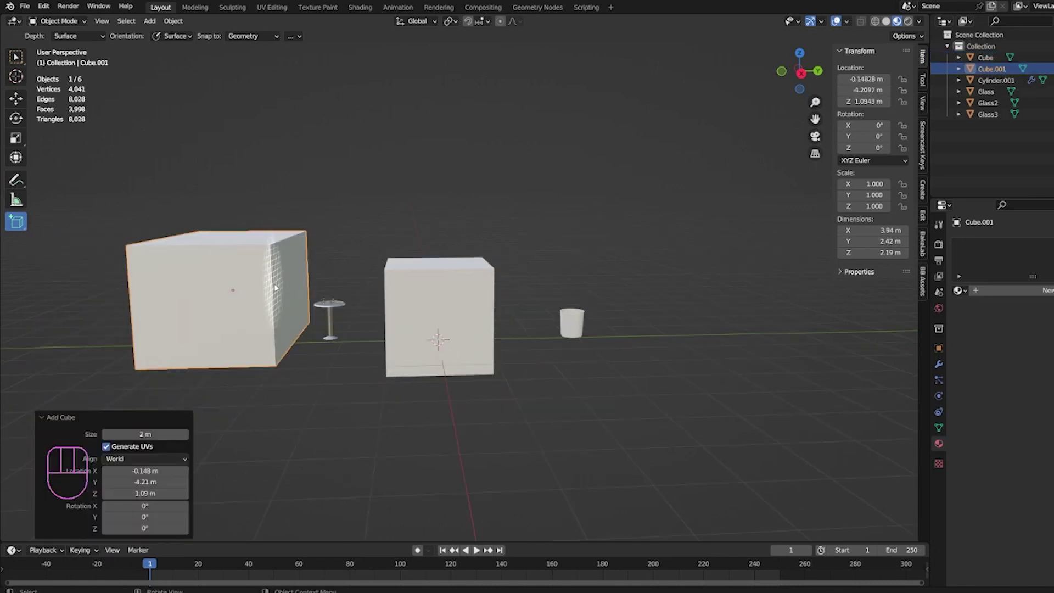
pyautogui.hotkey('ctrl', 'z')
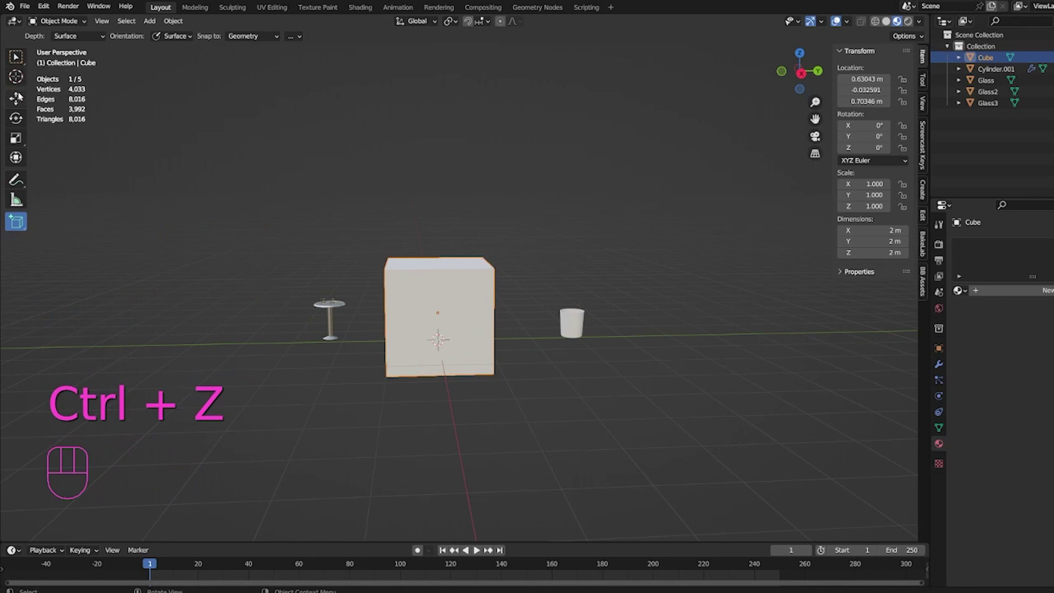
# - Activate the Move tool and switch the original cube to Edit Mode
pyautogui.click(17, 101)
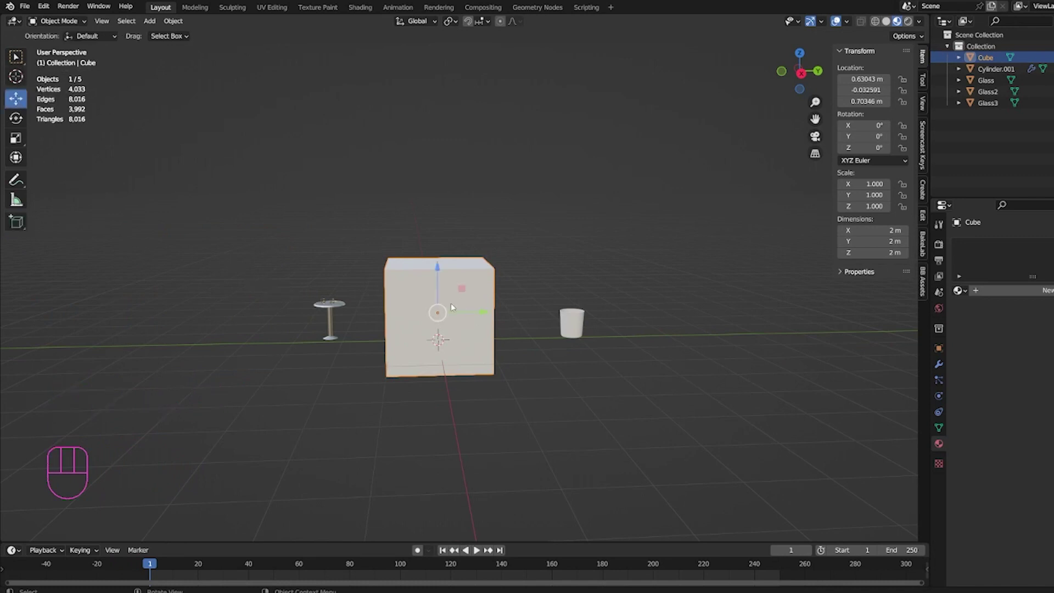
pyautogui.moveTo(451, 306); pyautogui.dragTo(480, 330, button='middle')
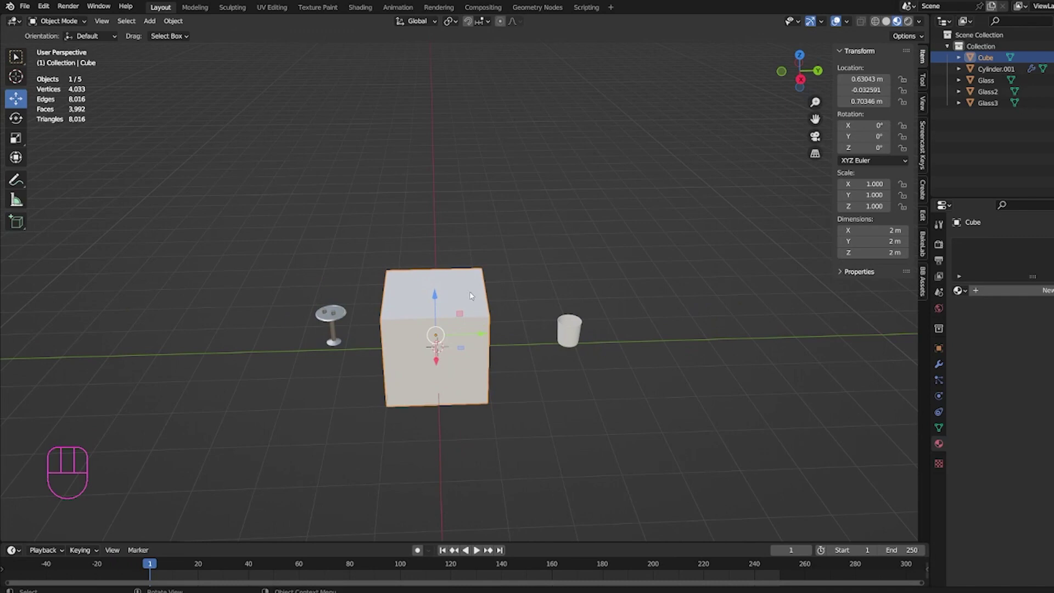
pyautogui.press('Tab')
pyautogui.moveTo(463, 284); pyautogui.dragTo(456, 258, button='middle')
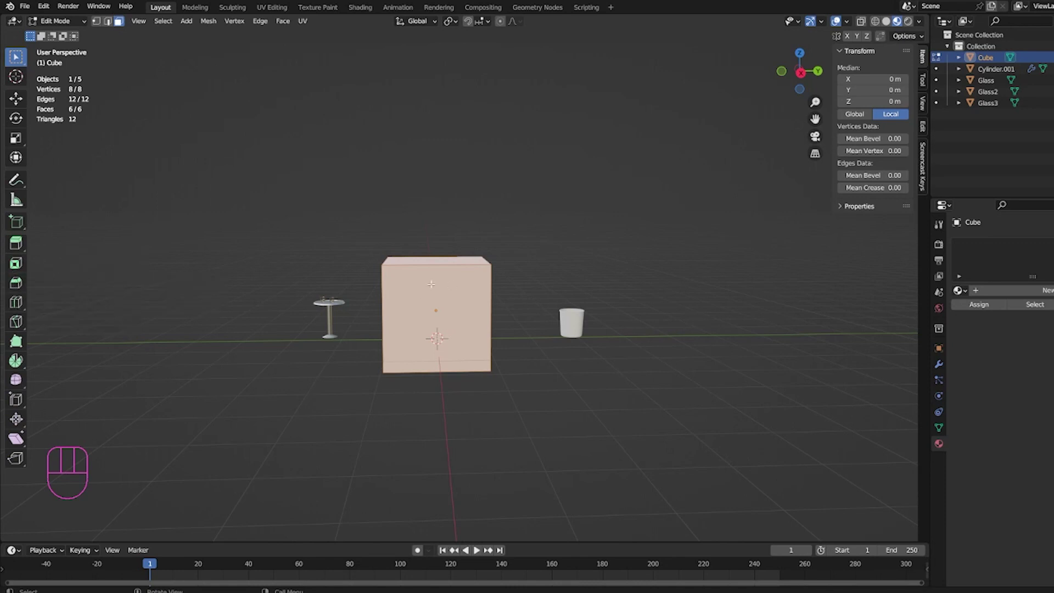
pyautogui.moveTo(528, 302); pyautogui.dragTo(462, 333, button='middle')
pyautogui.scroll(2, 463, 333)
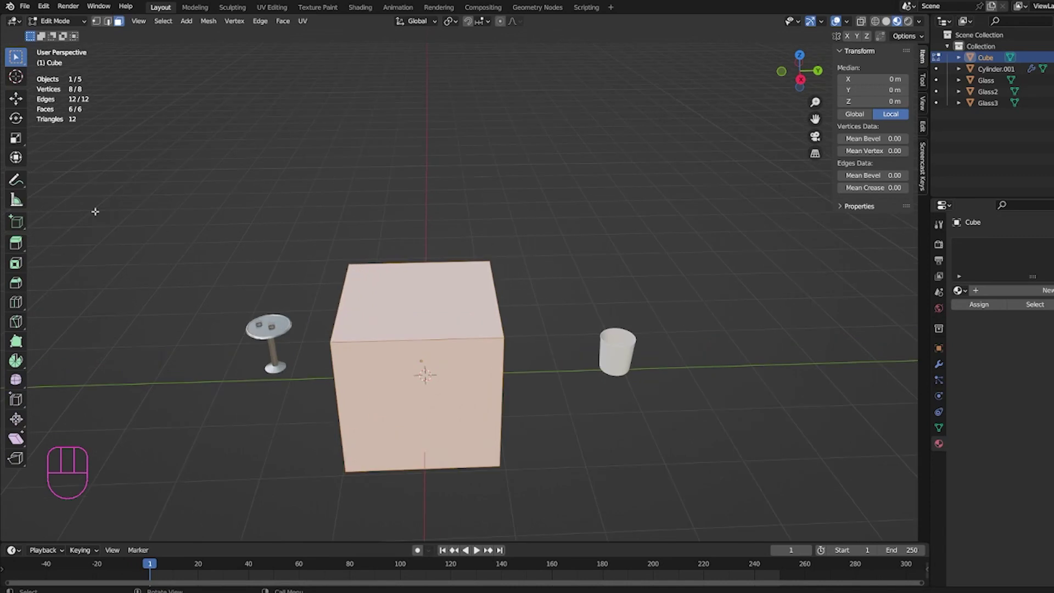
# - Activate the Extrude Region tool and select only the cube's top face
pyautogui.click(16, 243)
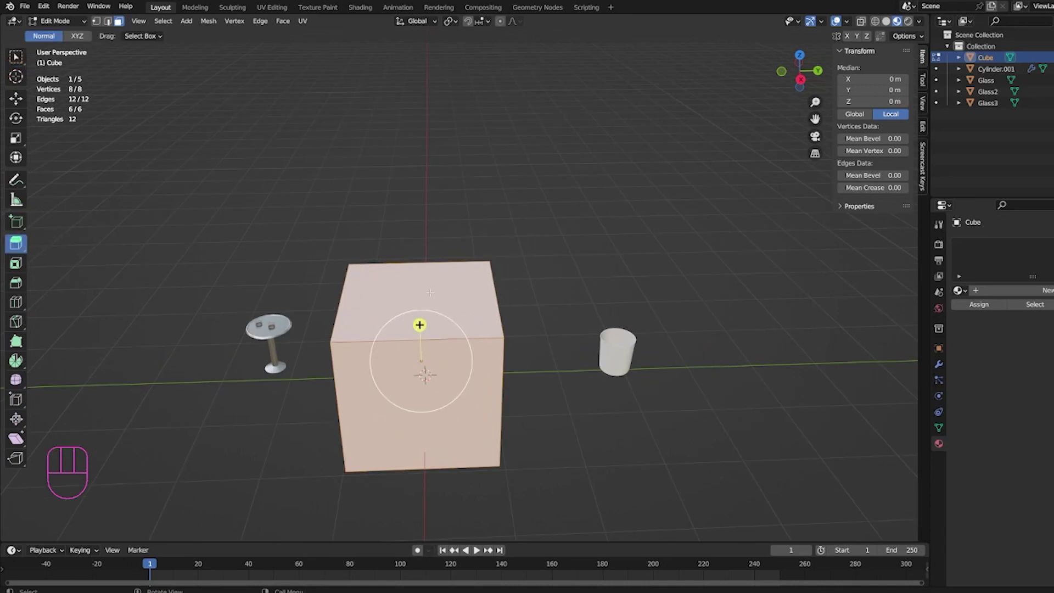
pyautogui.click(439, 274)
pyautogui.moveTo(439, 274); pyautogui.dragTo(434, 236, button='middle')
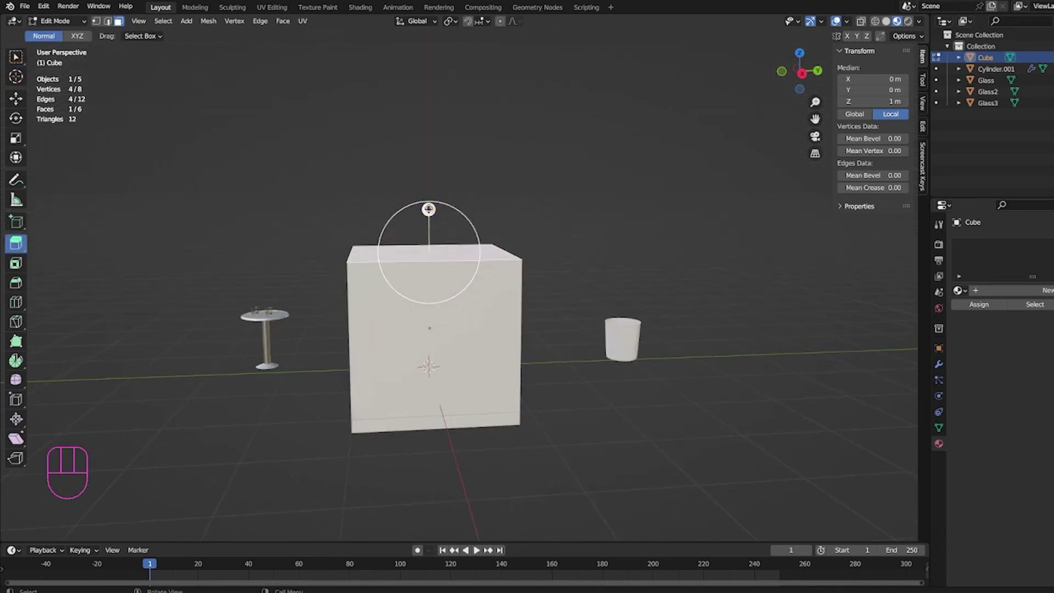
# - Extrude the cube's top face upward twice, undoing each extrusion
pyautogui.click(429, 207)
pyautogui.moveTo(442, 121); pyautogui.dragTo(456, 138)
pyautogui.hotkey('ctrl', 'z')
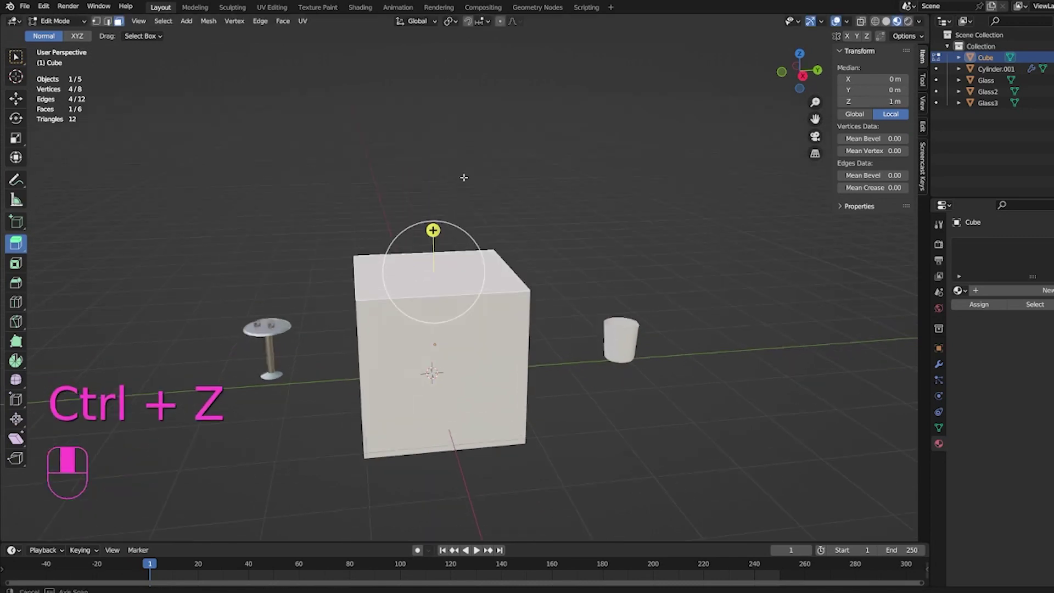
pyautogui.moveTo(466, 176); pyautogui.dragTo(423, 175, button='middle')
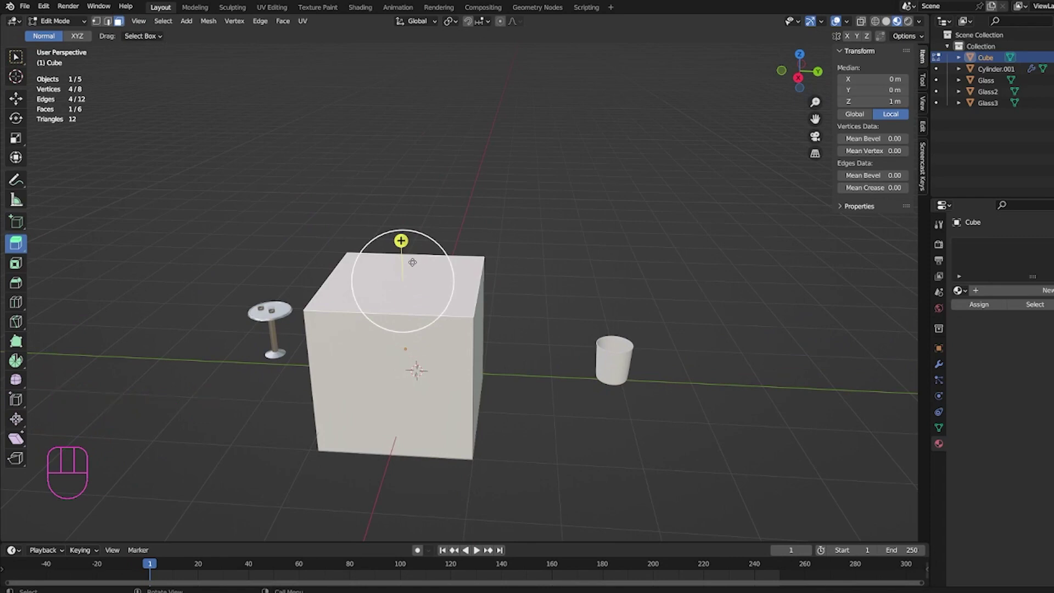
pyautogui.moveTo(412, 263); pyautogui.dragTo(419, 229, button='middle')
pyautogui.moveTo(418, 230); pyautogui.dragTo(421, 129)
pyautogui.hotkey('ctrl', 'z')
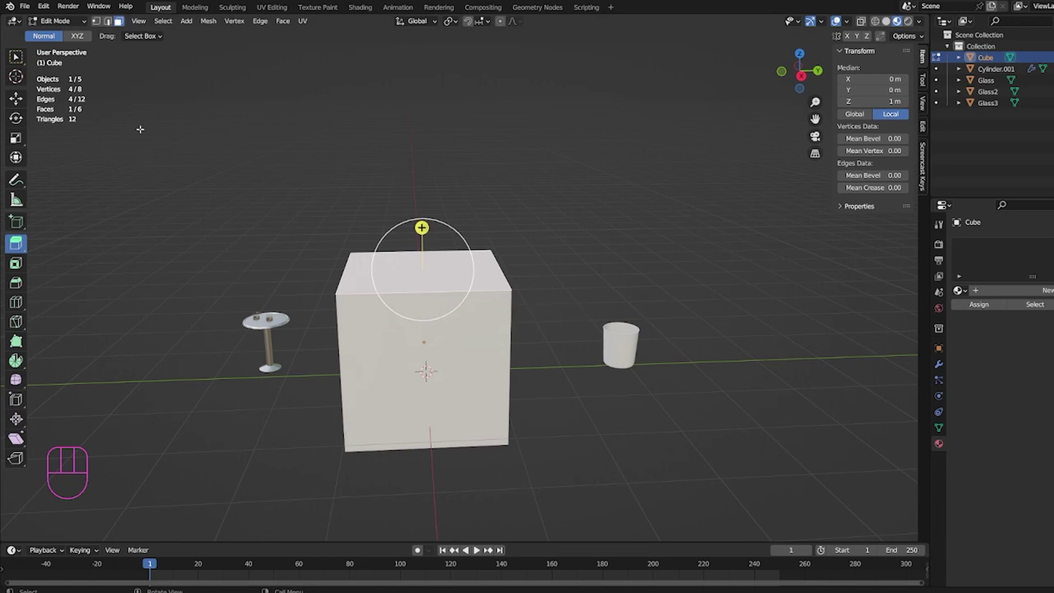
# - Toggle the cube out of and back into Edit Mode, and activate the Inset Faces, Bevel, Loop Cut and Extrude Region tools in turn
pyautogui.press('Tab')
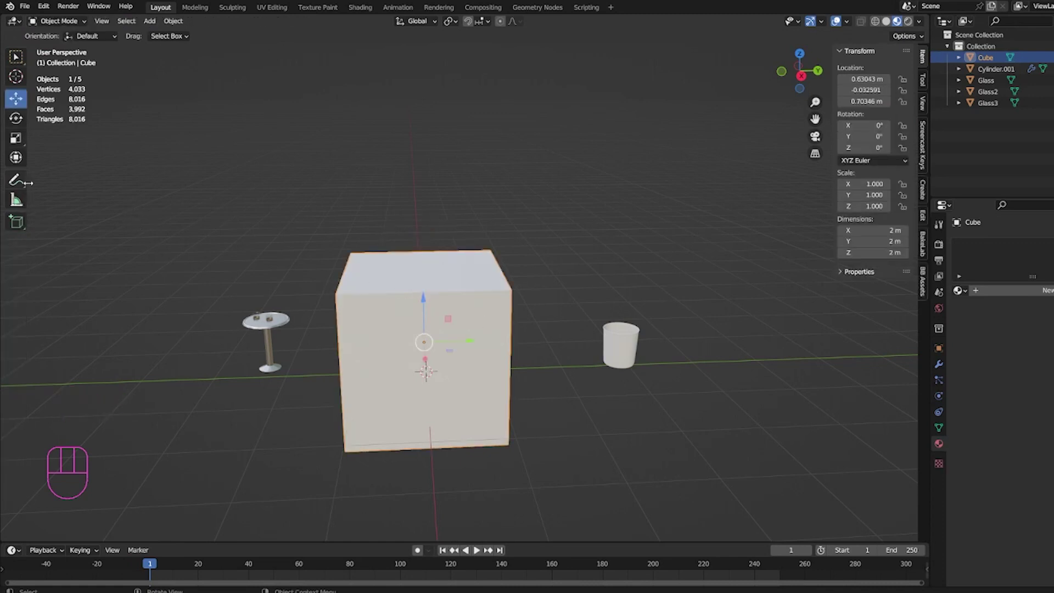
pyautogui.press('Tab')
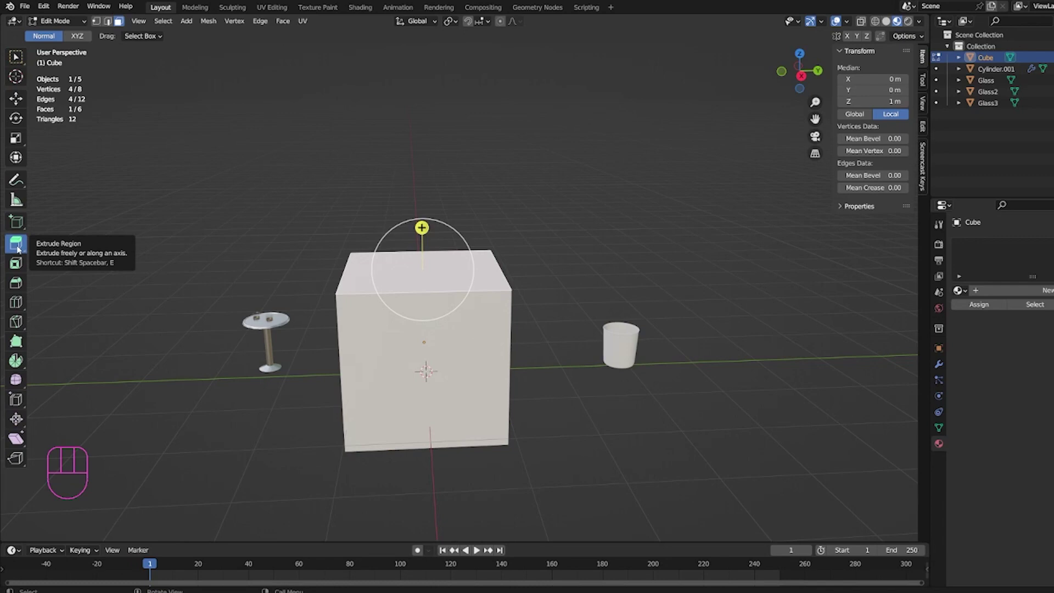
pyautogui.click(16, 264)
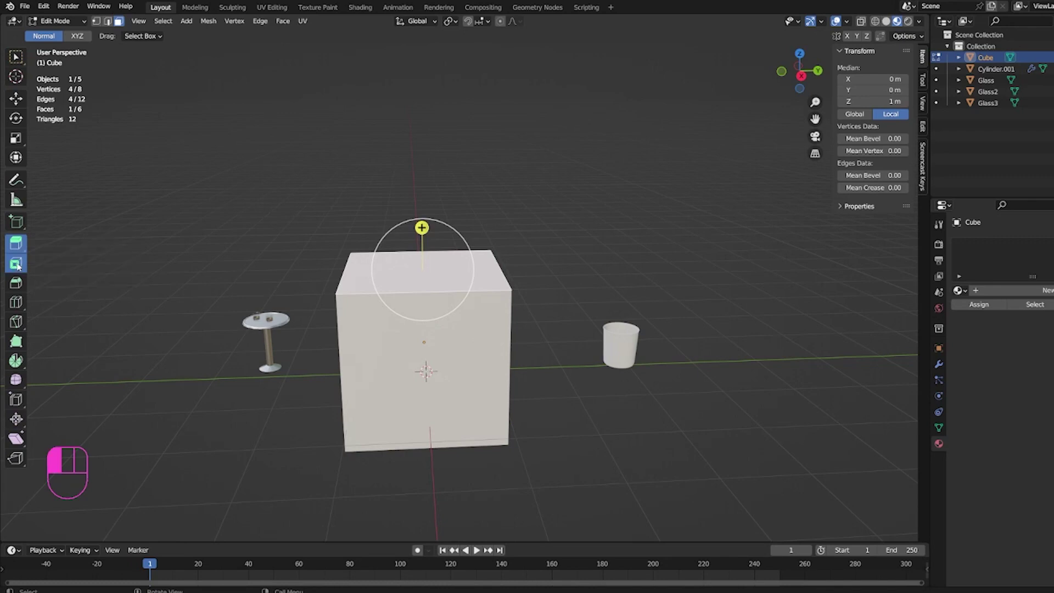
pyautogui.moveTo(480, 292); pyautogui.dragTo(439, 306, button='middle')
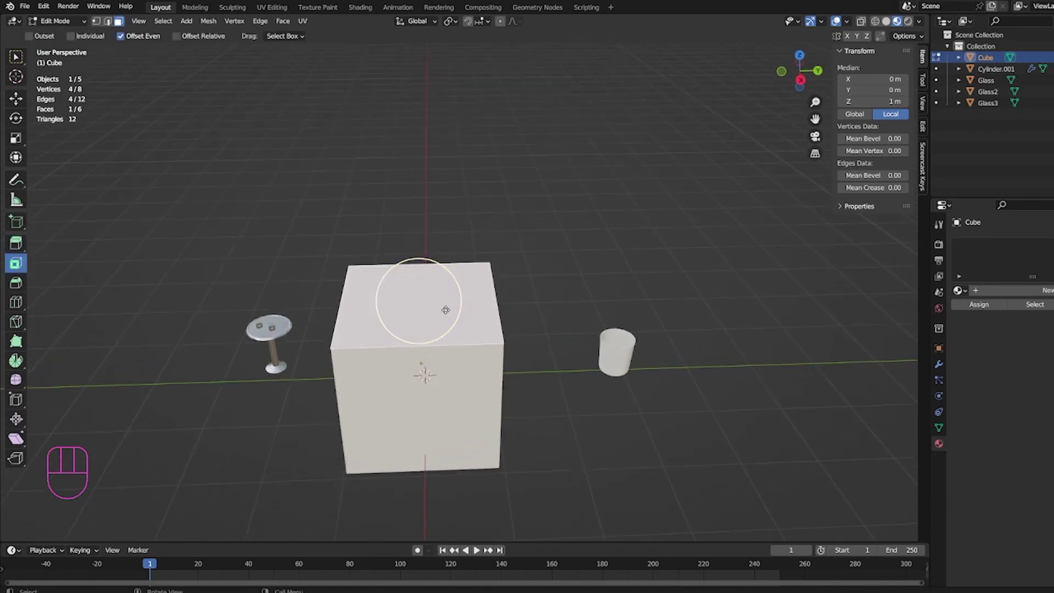
pyautogui.click(16, 284)
pyautogui.click(16, 302)
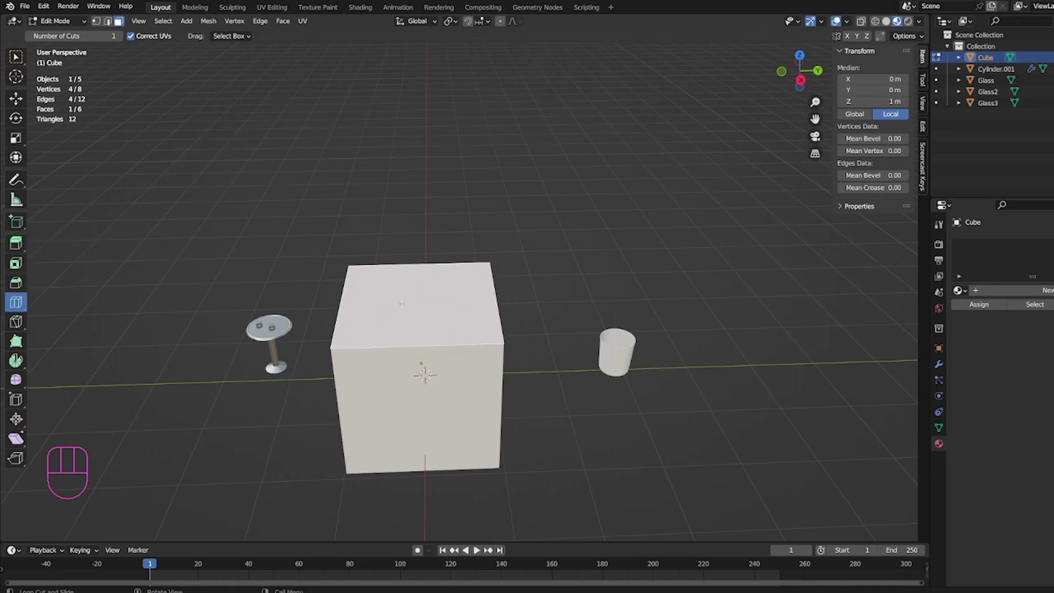
pyautogui.click(16, 243)
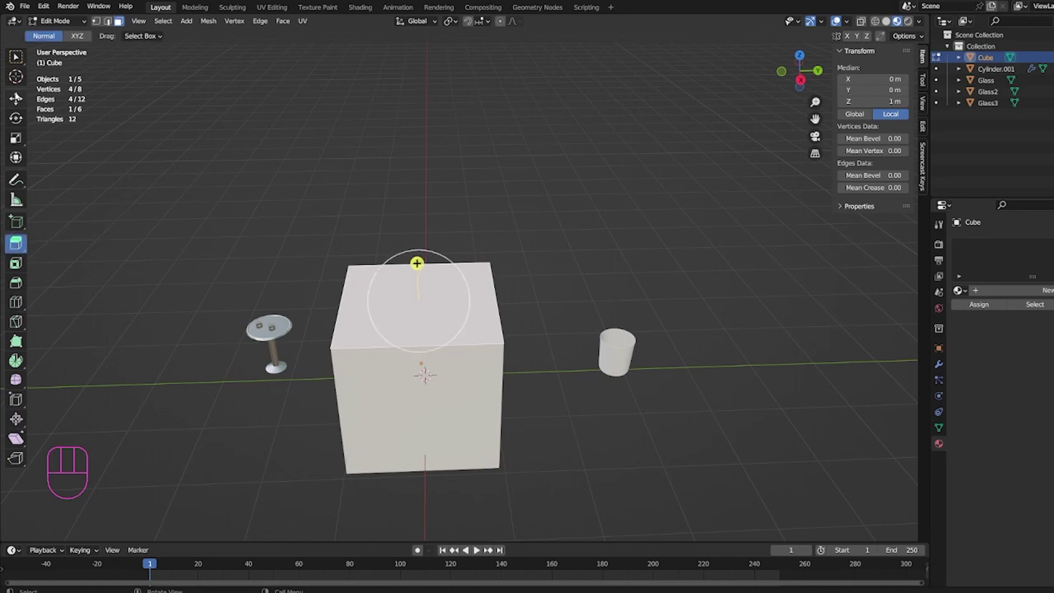
# - Activate the Move tool, toggle Edit Mode off and on, and select the cube's side face toward positive X
pyautogui.click(16, 98)
pyautogui.press('Tab')
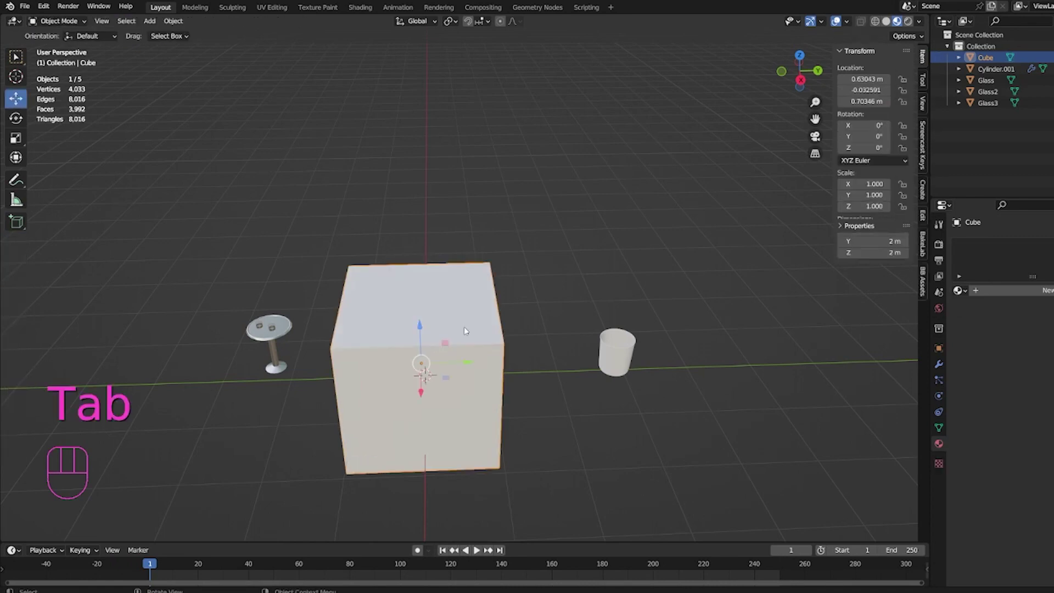
pyautogui.press('Tab')
pyautogui.moveTo(461, 325); pyautogui.dragTo(455, 315, button='middle')
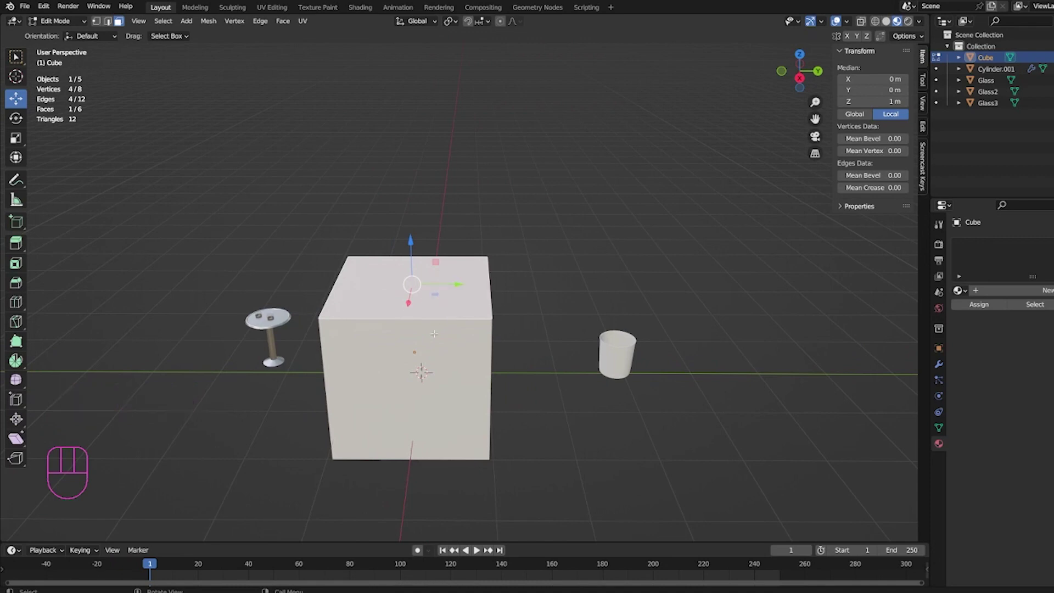
pyautogui.moveTo(433, 333); pyautogui.dragTo(537, 338, button='middle')
pyautogui.click(576, 341)
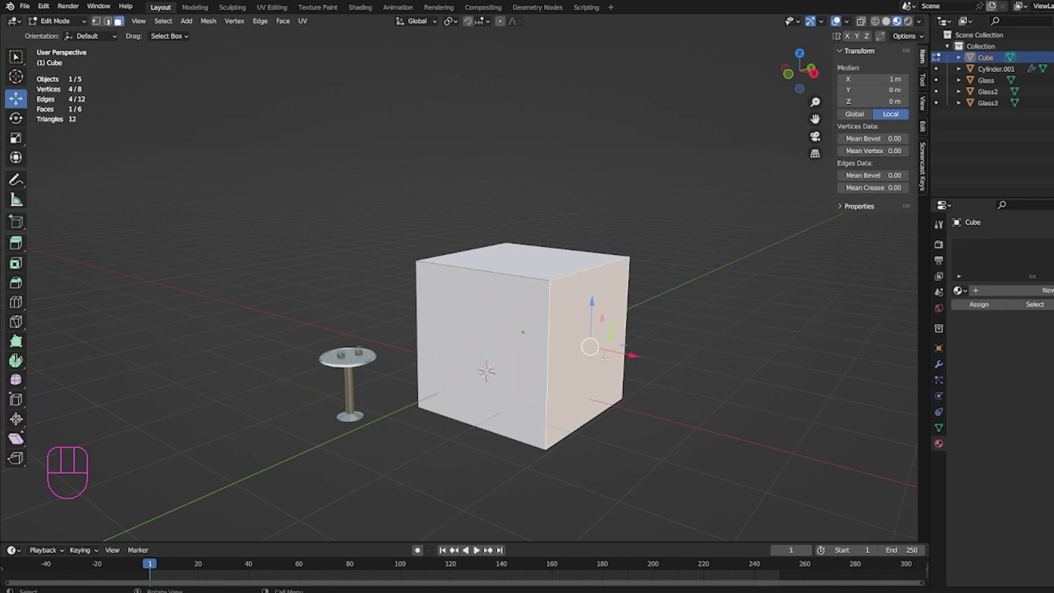
# - Extrude the selected side face outward by about 1.88 m along X, keeping the new end face selected
pyautogui.keyDown('shift'); pyautogui.moveTo(604, 359); pyautogui.dragTo(512, 316, button='middle'); pyautogui.keyUp('shift')
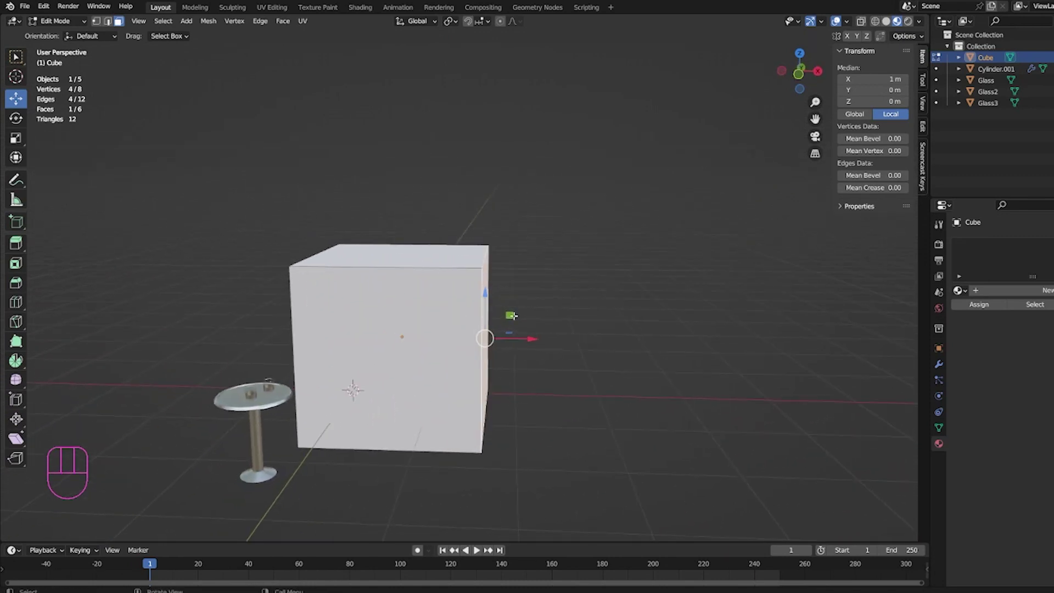
pyautogui.press('e')
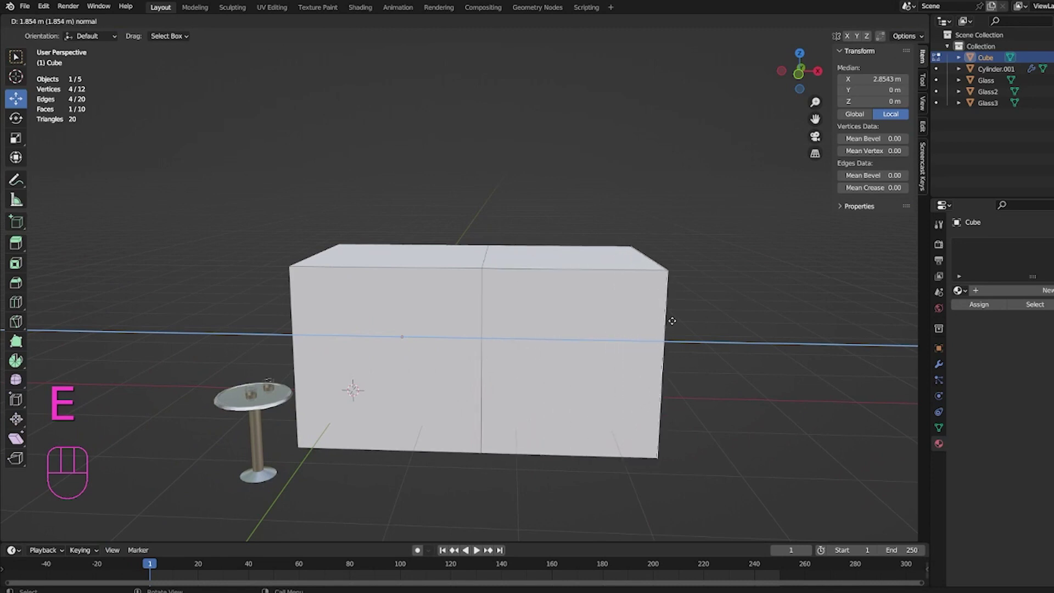
pyautogui.click(673, 321)
pyautogui.moveTo(640, 298); pyautogui.dragTo(696, 359, button='middle')
pyautogui.click(701, 360)
pyautogui.click(590, 328)
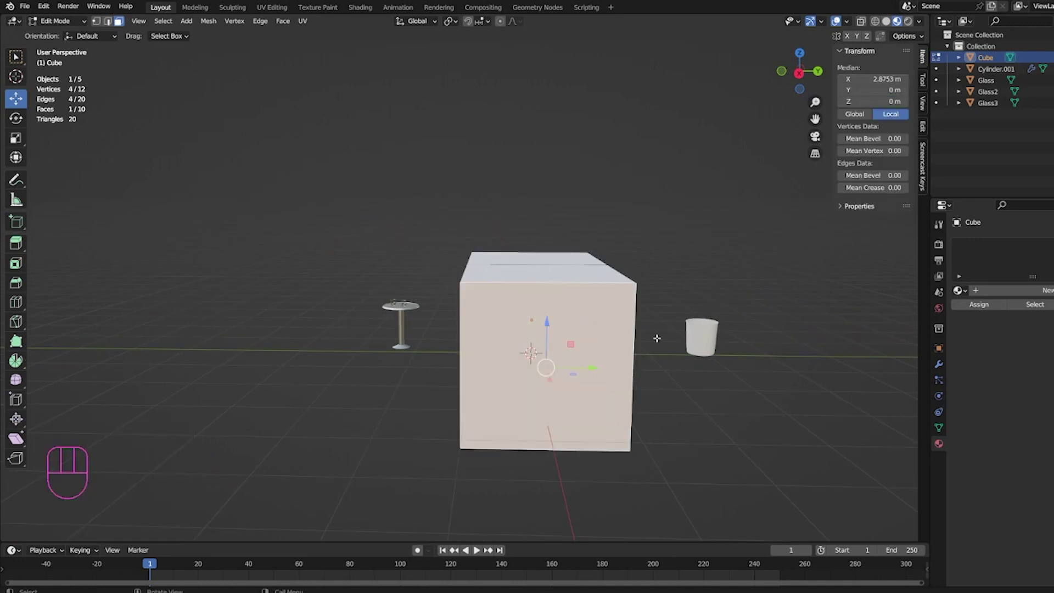
# - Inset the end face of the extruded block by about 0.205 m
pyautogui.press('i')
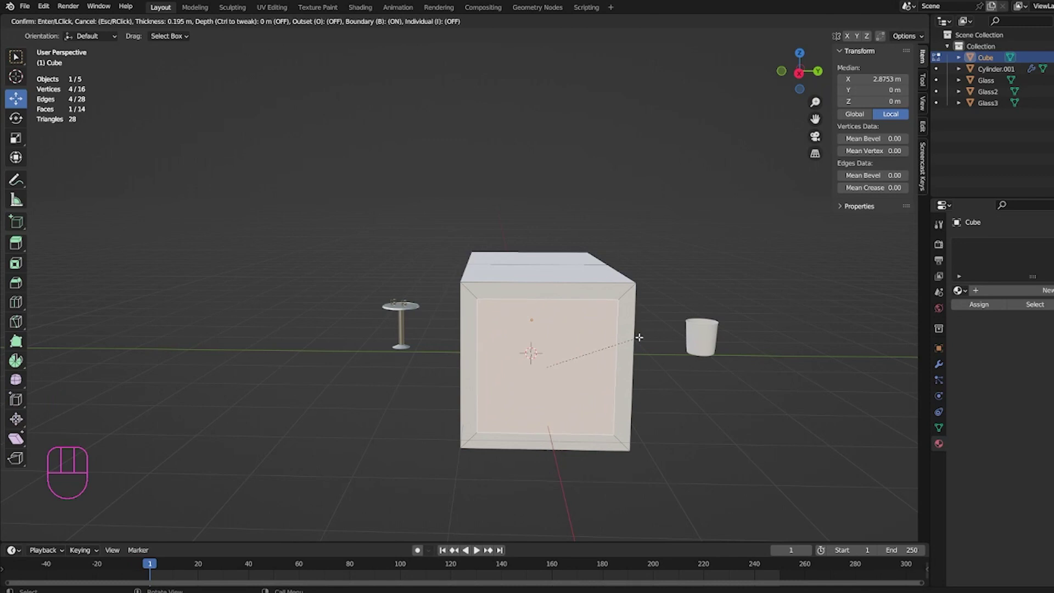
pyautogui.click(637, 336)
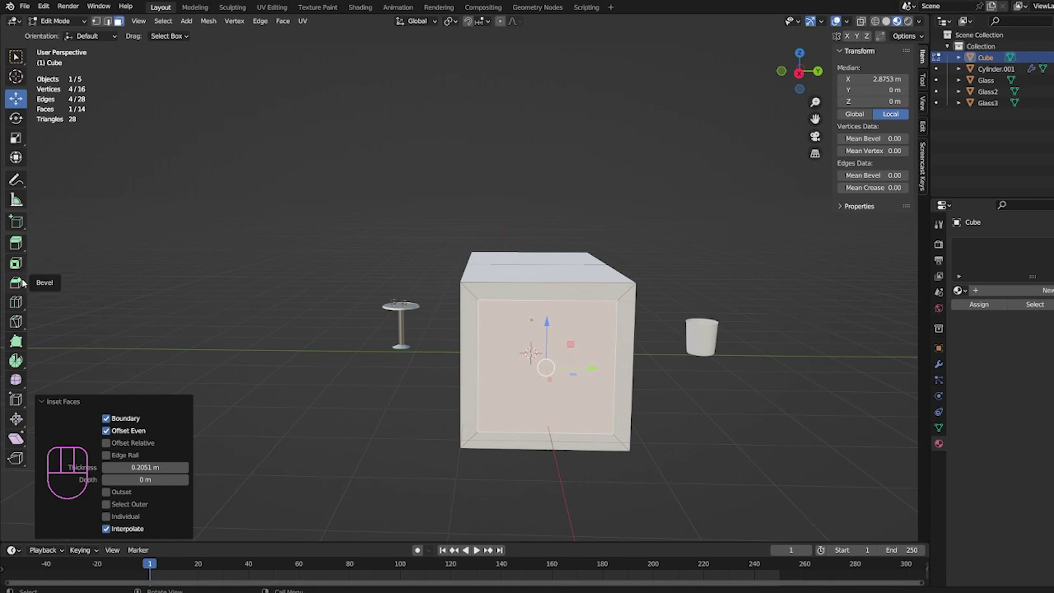
pyautogui.moveTo(571, 363); pyautogui.dragTo(519, 379, button='middle')
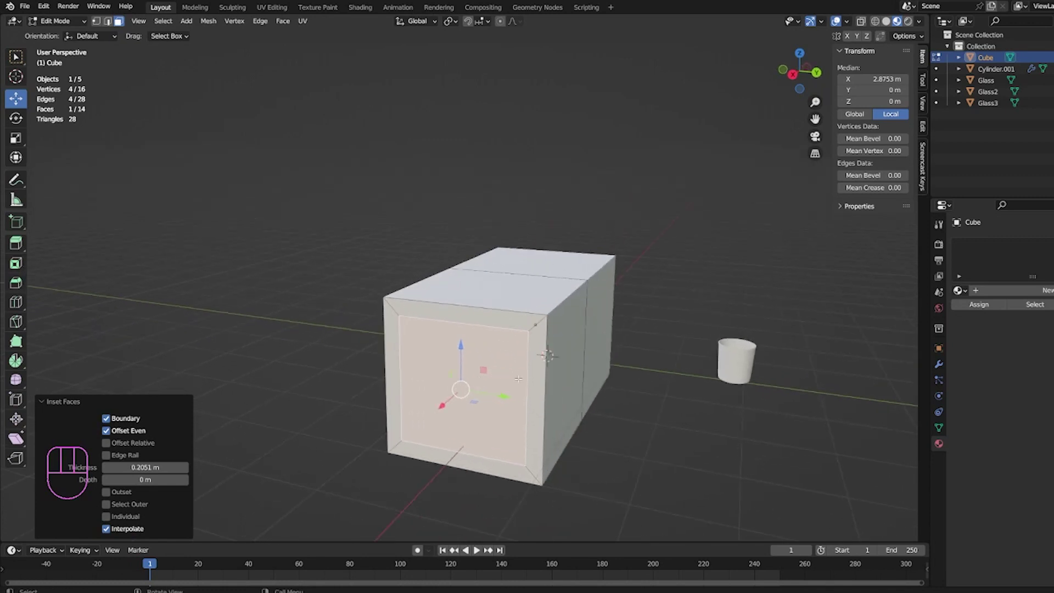
pyautogui.moveTo(586, 335); pyautogui.dragTo(581, 334, button='middle')
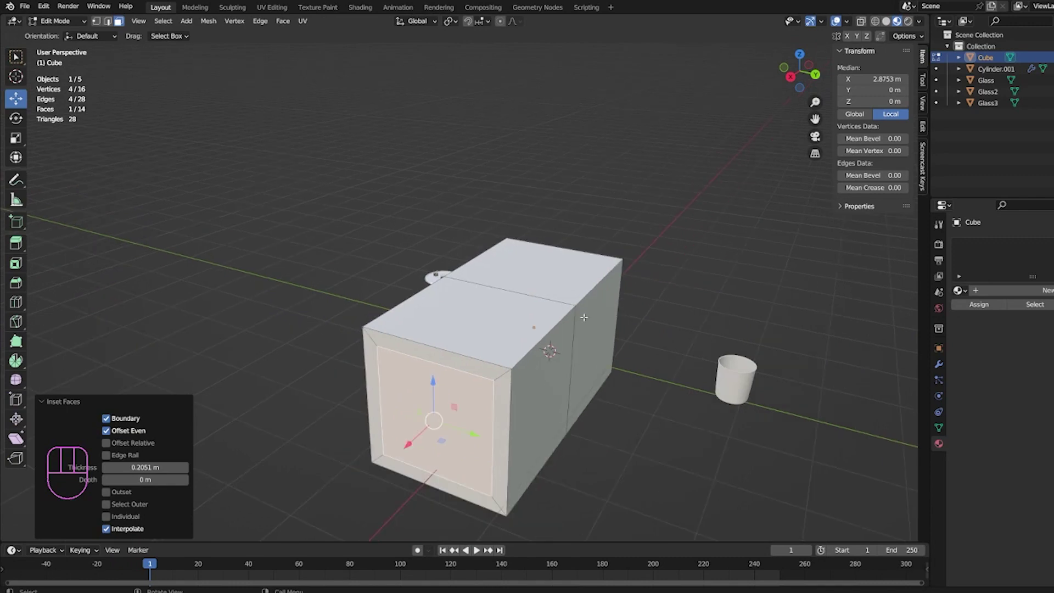
# - Undo the face inset and extrusion, and switch the cube to Object Mode
pyautogui.hotkey('ctrl', 'z')
pyautogui.hotkey('ctrl', 'z')
pyautogui.hotkey('ctrl', 'z')
pyautogui.hotkey('ctrl', 'z')
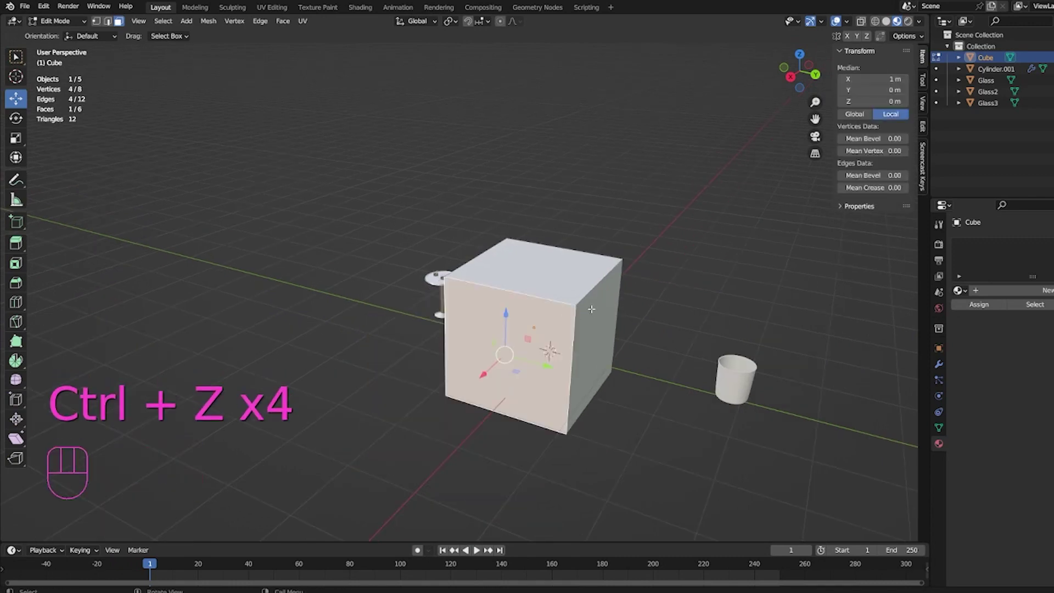
pyautogui.press('Tab')
pyautogui.keyDown('shift'); pyautogui.moveTo(595, 308); pyautogui.dragTo(543, 305, button='middle'); pyautogui.keyUp('shift')
pyautogui.scroll(3, 543, 305)
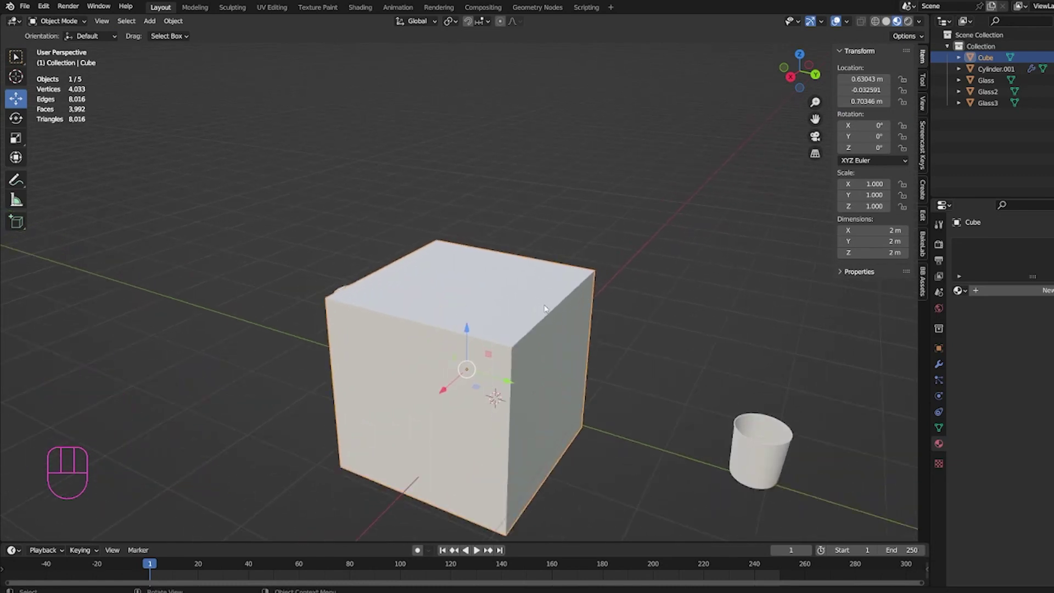
# - Enter Edit Mode with edge selection and select the cube's upper edge on its positive Y side
pyautogui.press('Tab')
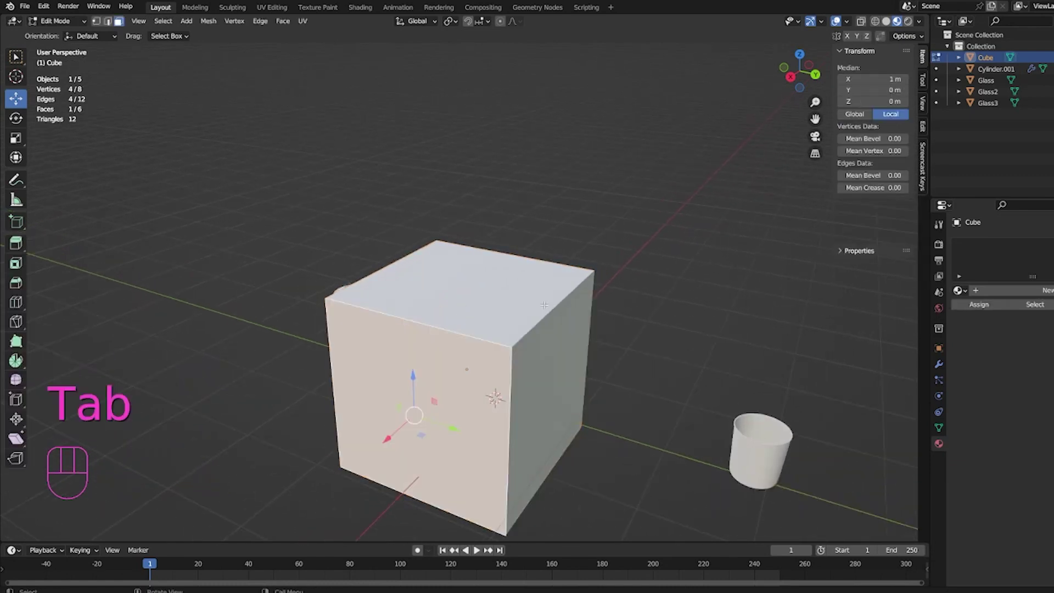
pyautogui.moveTo(547, 306); pyautogui.dragTo(521, 272, button='middle')
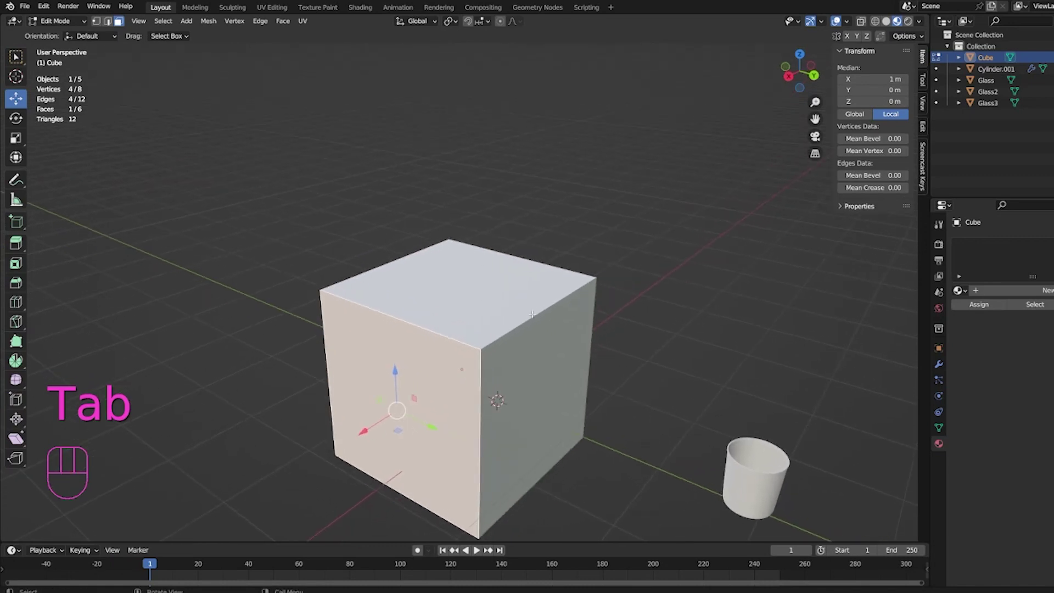
pyautogui.click(109, 21)
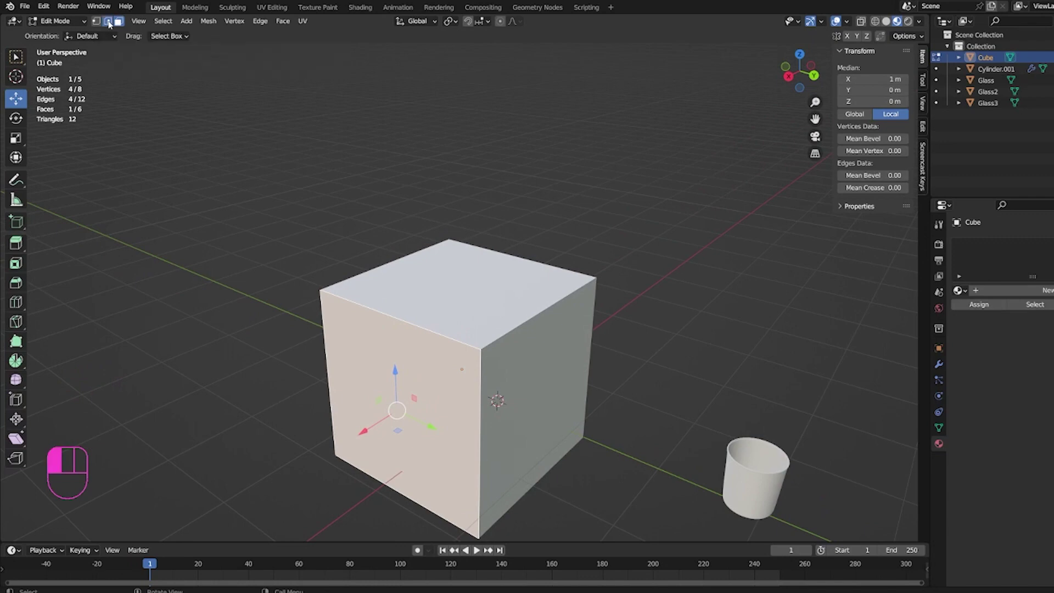
pyautogui.click(525, 321)
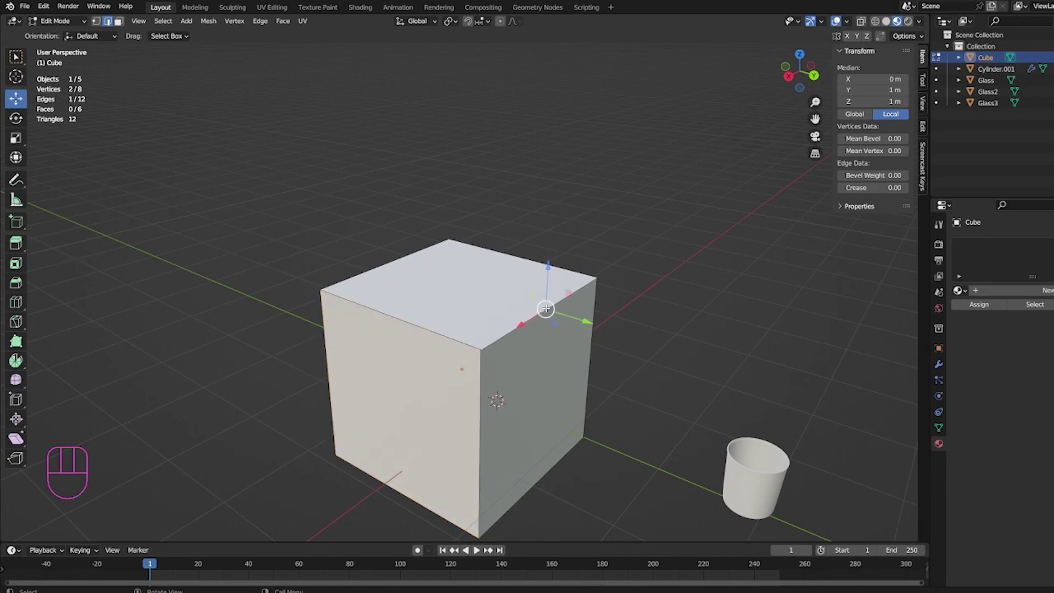
pyautogui.press('2')
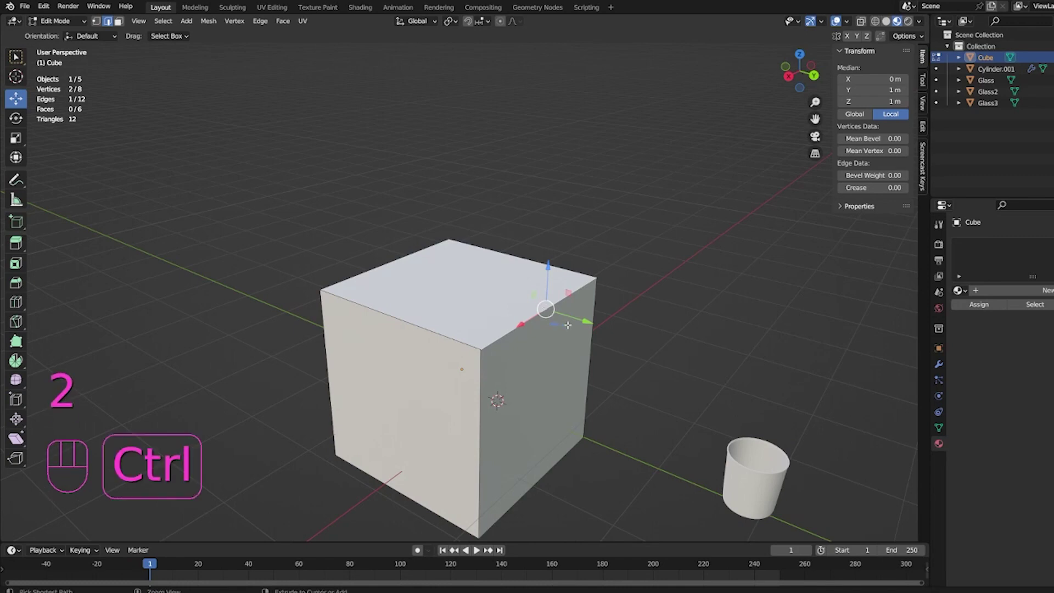
# - Bevel the selected upper edge with a width of about 0.072 m and 4 segments
pyautogui.hotkey('ctrl', 'b')
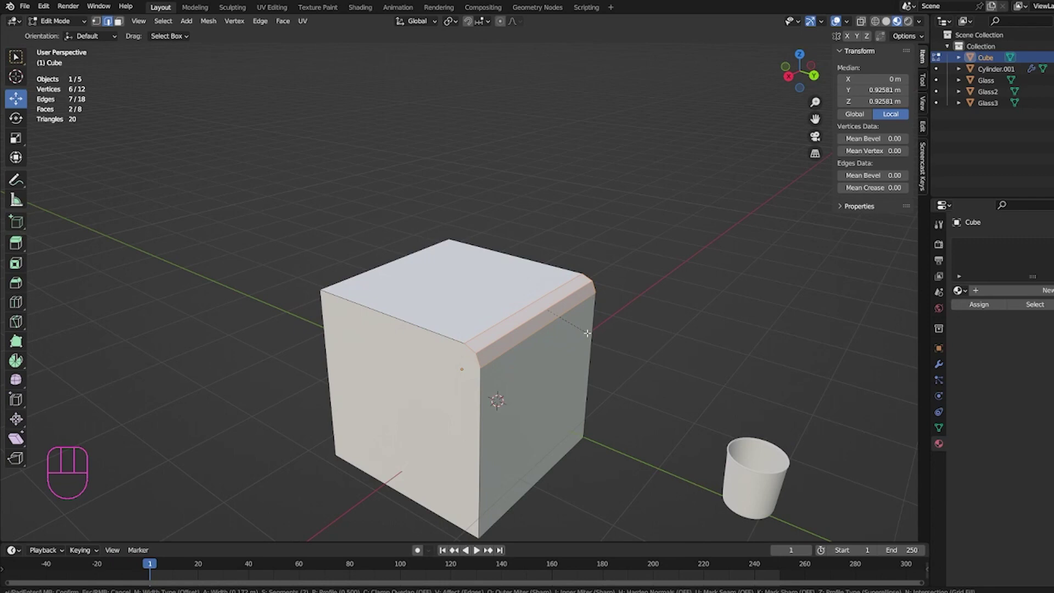
pyautogui.scroll(1, 587, 333)
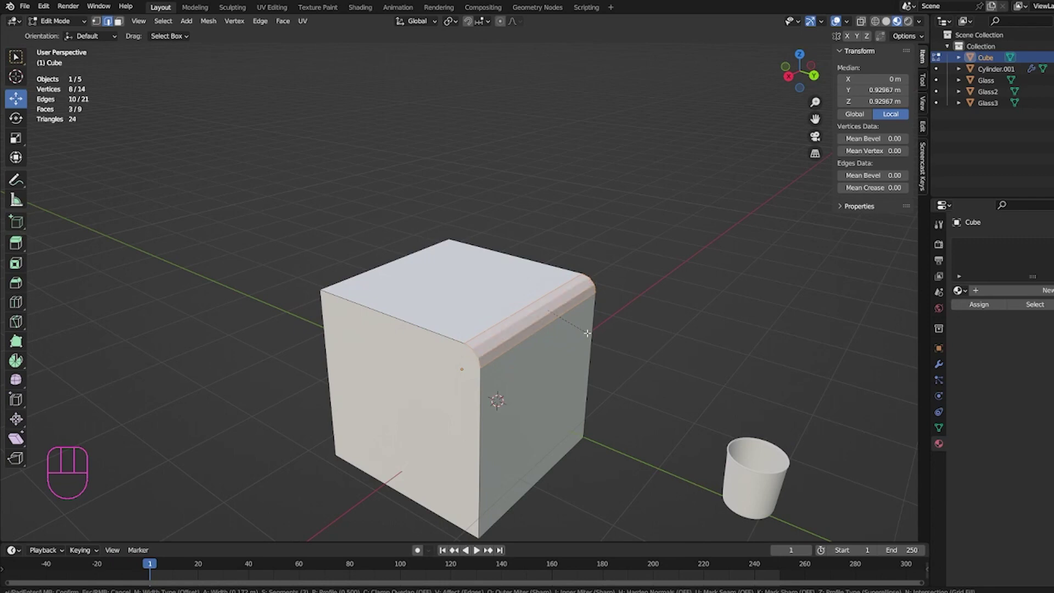
pyautogui.scroll(1, 587, 333)
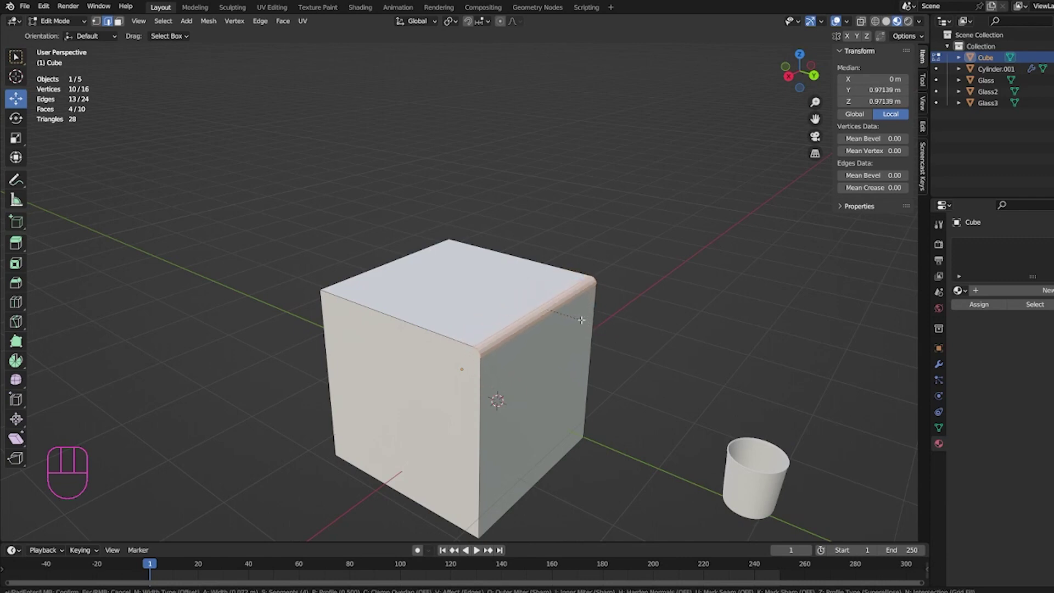
pyautogui.click(544, 329)
pyautogui.scroll(1, 521, 337)
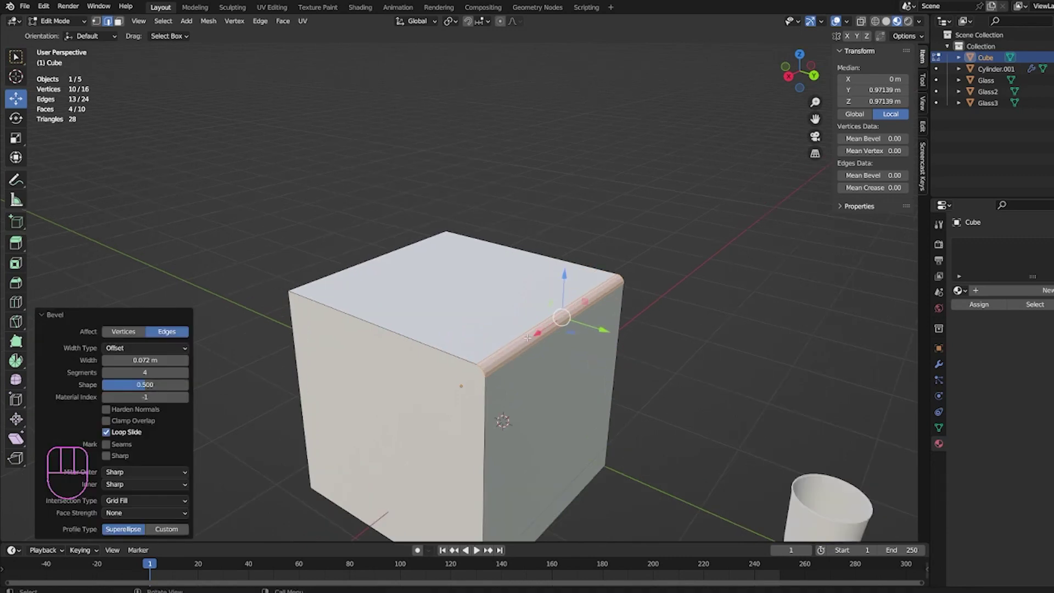
# - Inspect the bevelled edge in Object Mode and undo the bevel, returning to Edit Mode
pyautogui.press('Tab')
pyautogui.moveTo(528, 341); pyautogui.dragTo(589, 340, button='middle')
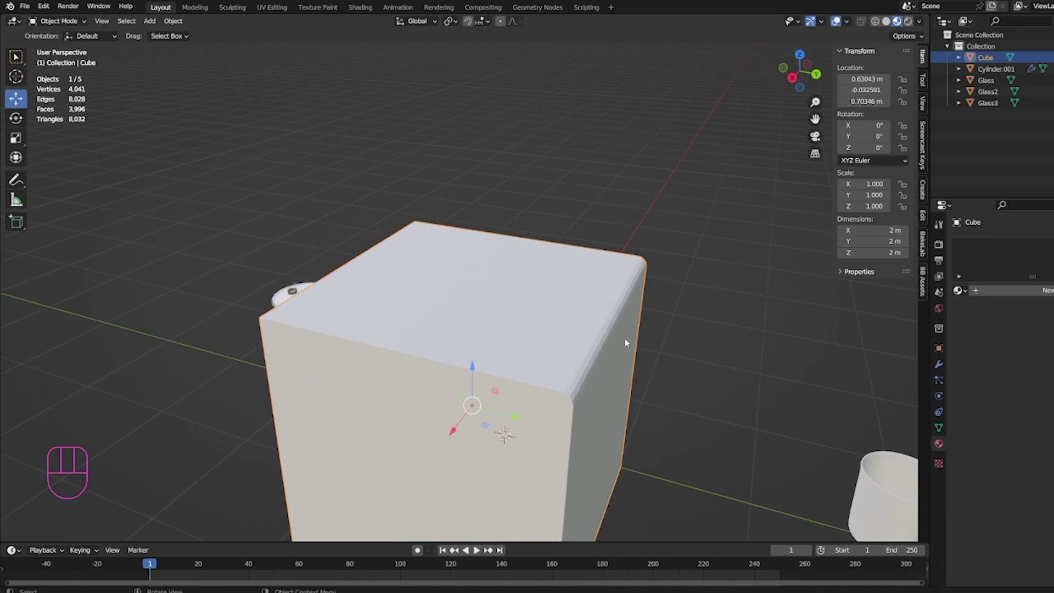
pyautogui.hotkey('ctrl', 'z')
pyautogui.hotkey('ctrl', 'z')
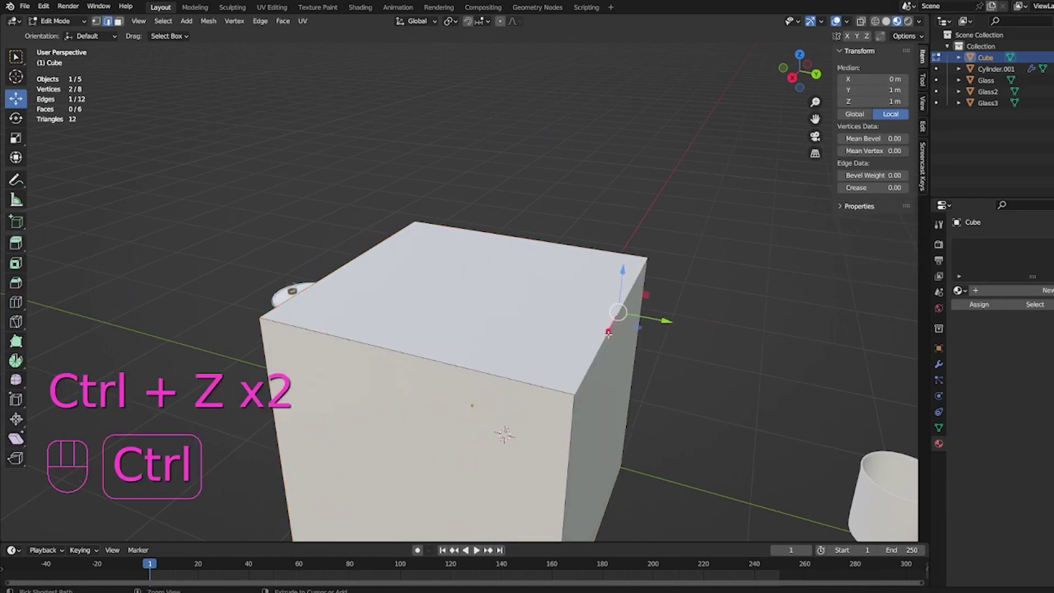
pyautogui.moveTo(612, 339); pyautogui.dragTo(583, 350, button='middle')
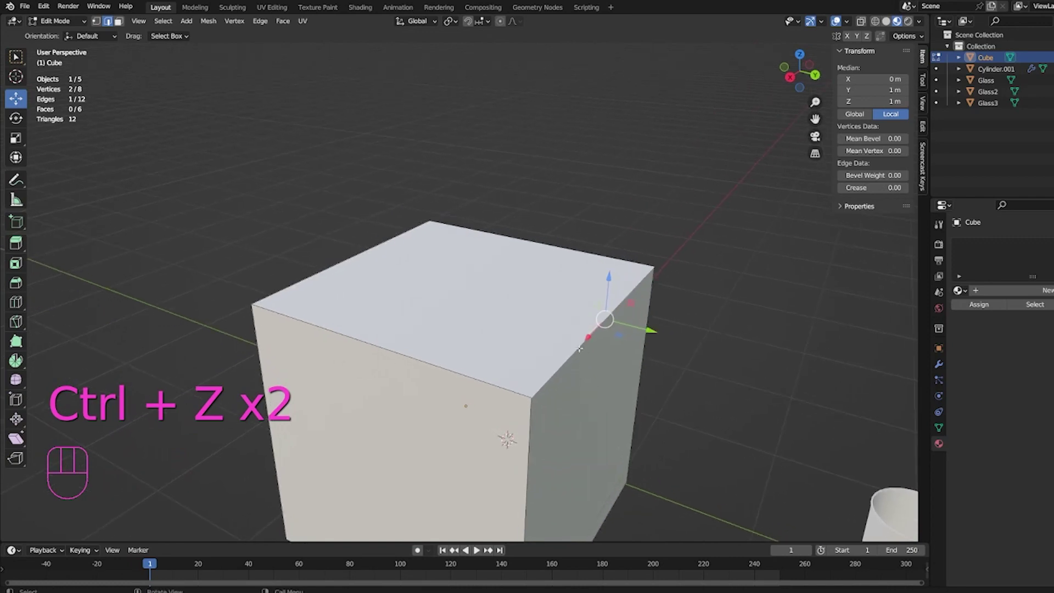
# - Select the cube's far vertical edge, switch to the upper edge on the positive Y side, and clear the selection
pyautogui.moveTo(580, 349); pyautogui.dragTo(611, 410)
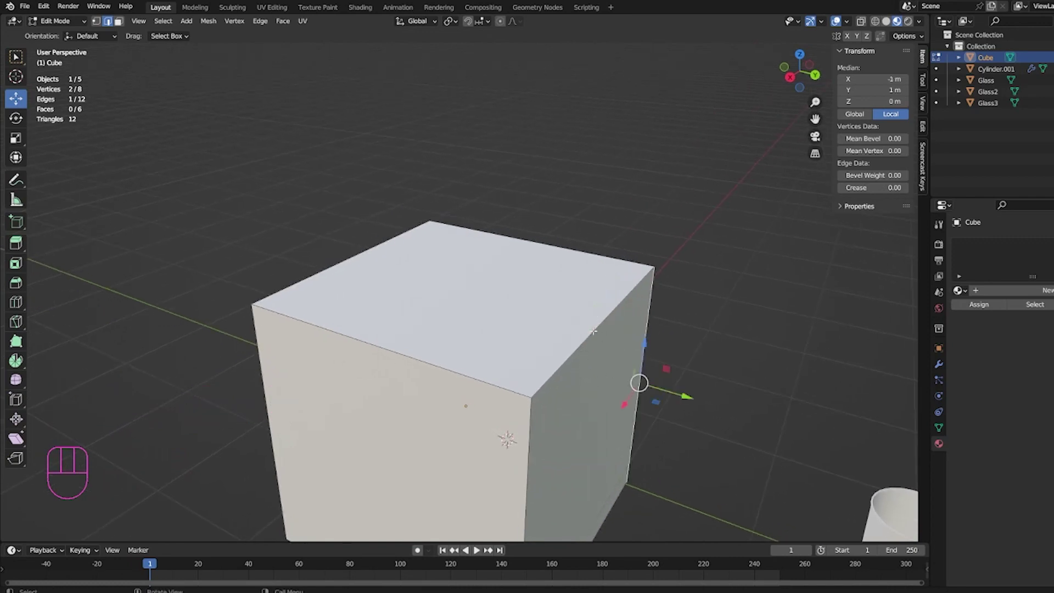
pyautogui.rightClick(611, 410)
pyautogui.click(581, 345)
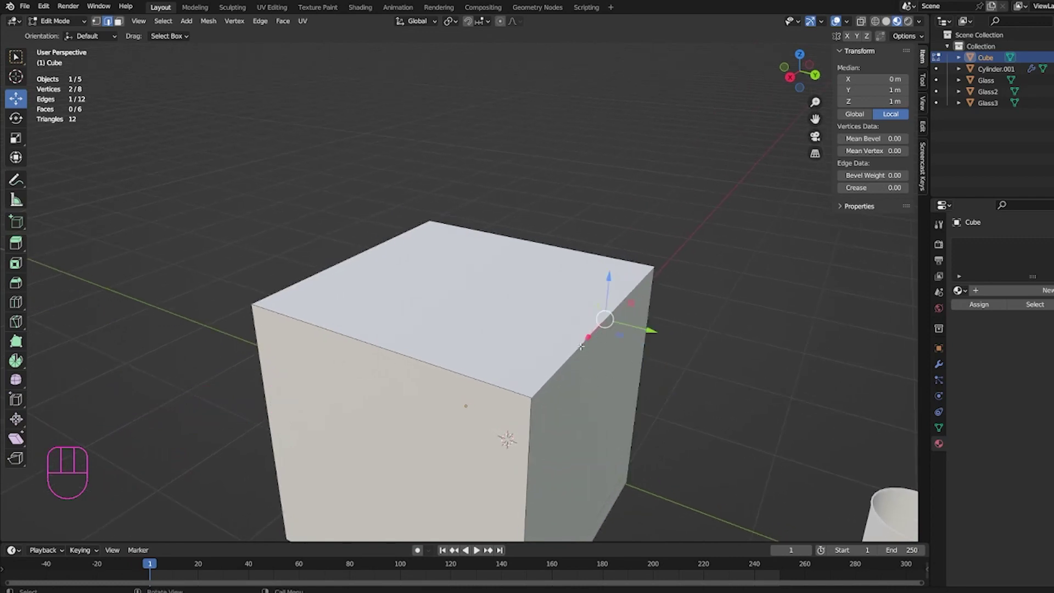
pyautogui.click(693, 396)
# - Toggle to Object Mode and back to Edit Mode, and reselect the upper positive Y edge using edge selection
pyautogui.press('Tab')
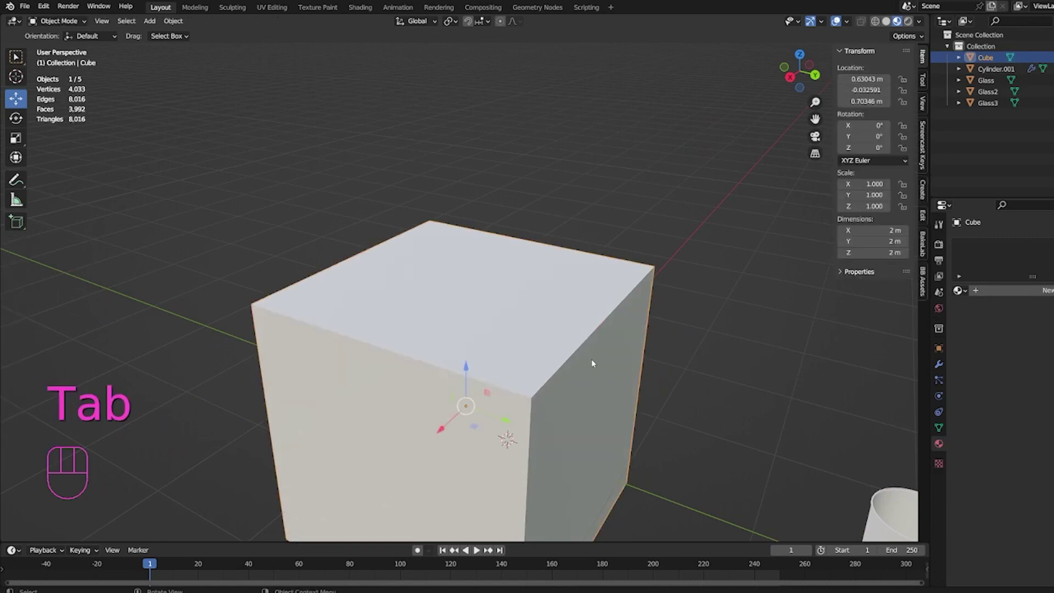
pyautogui.press('Tab')
pyautogui.press('2')
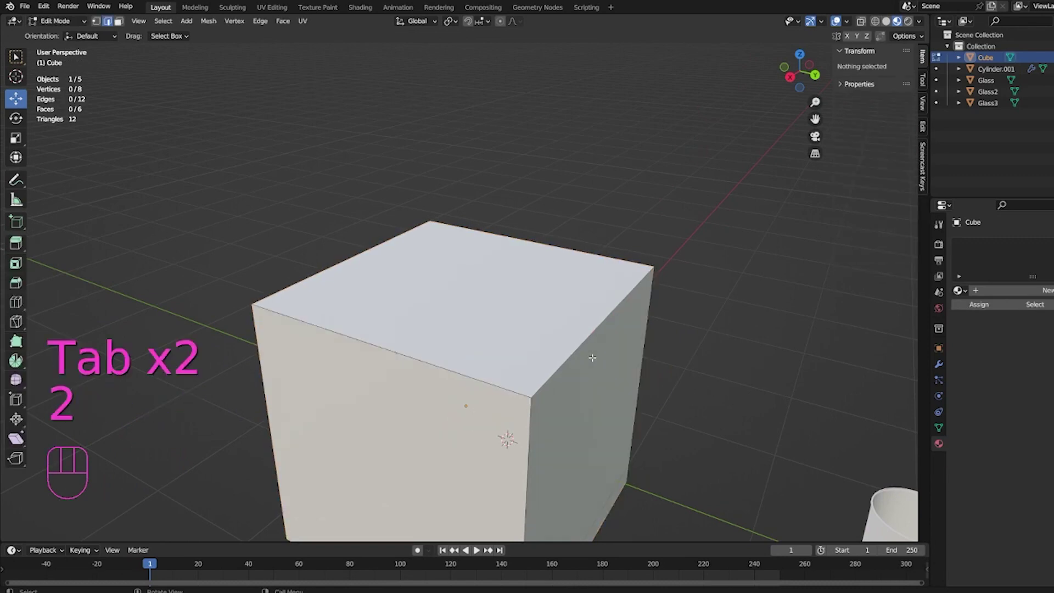
pyautogui.click(592, 331)
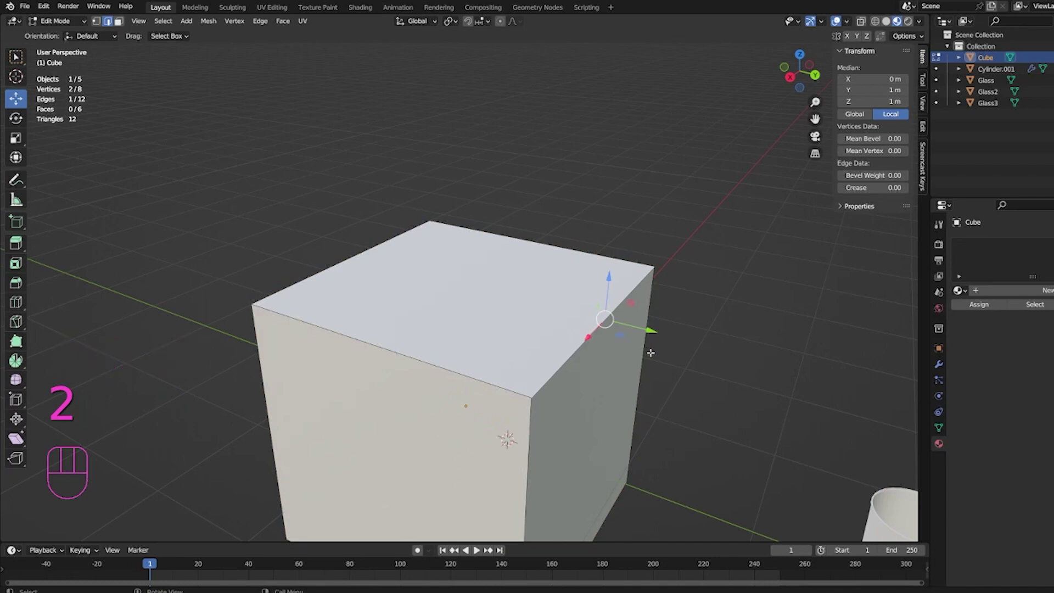
# - Bevel the selected upper positive Y edge with a width of about 0.104 m and 4 segments
pyautogui.hotkey('ctrl', 'b')
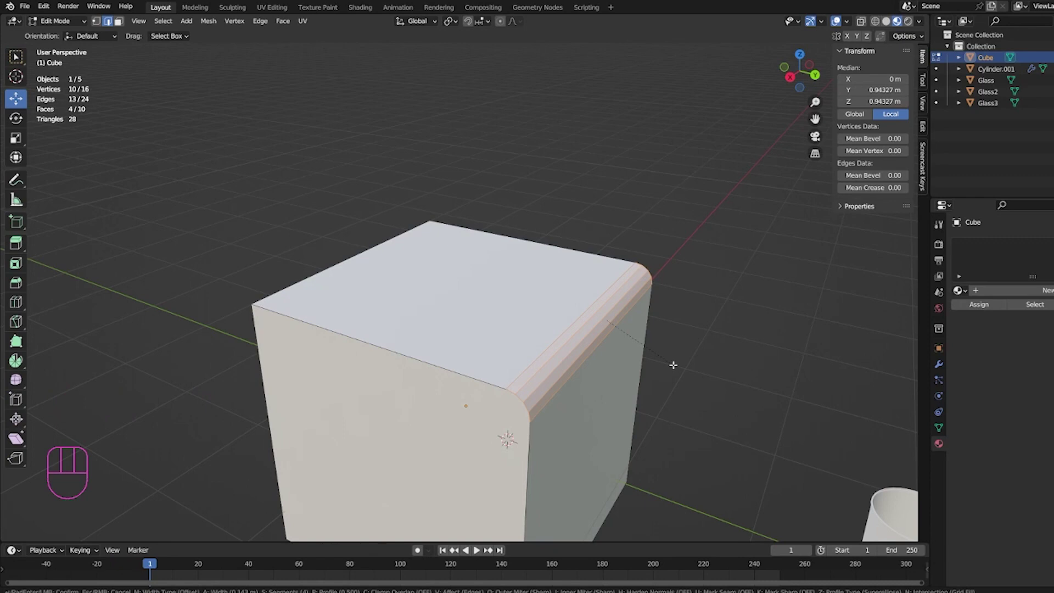
pyautogui.scroll(-1, 673, 365)
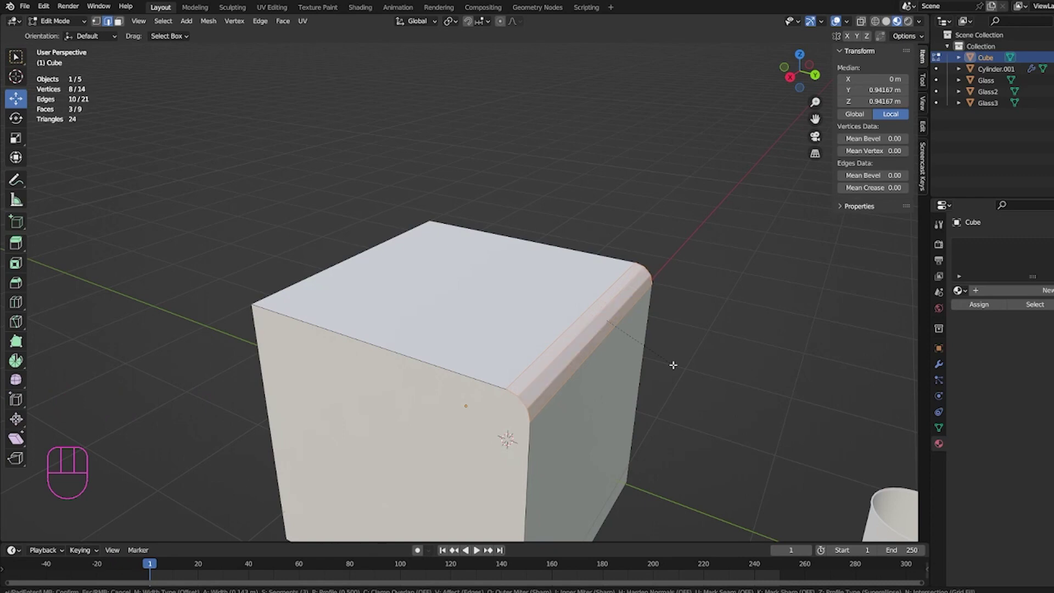
pyautogui.scroll(-1, 673, 365)
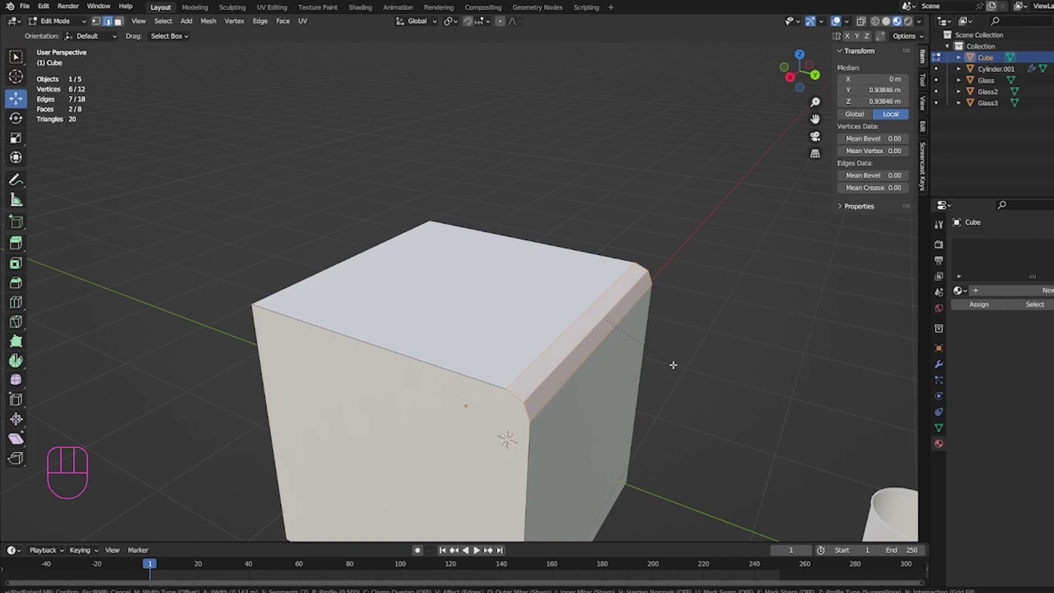
pyautogui.scroll(1, 673, 365)
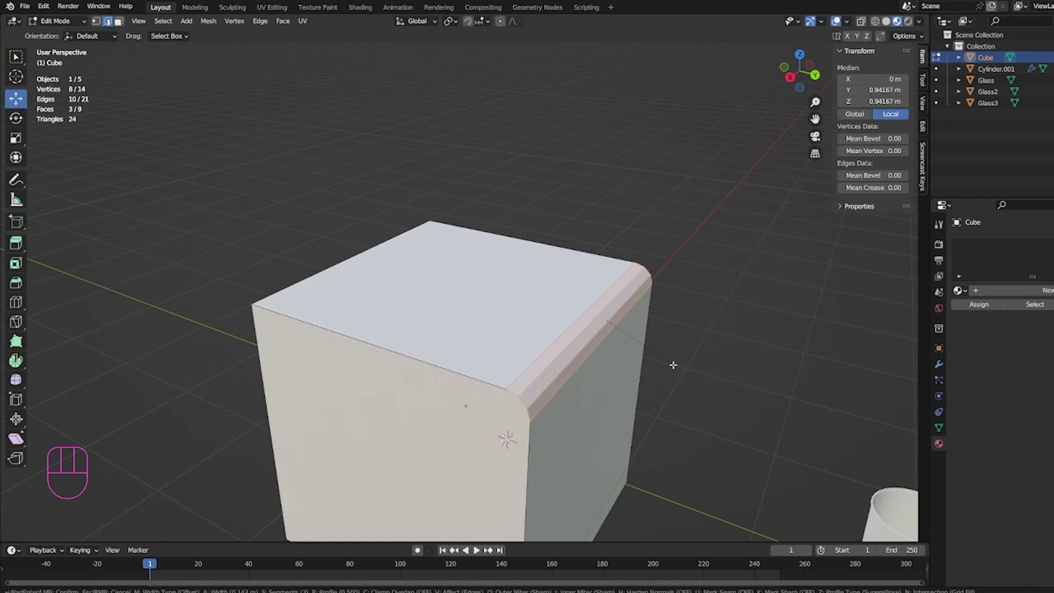
pyautogui.scroll(2, 673, 365)
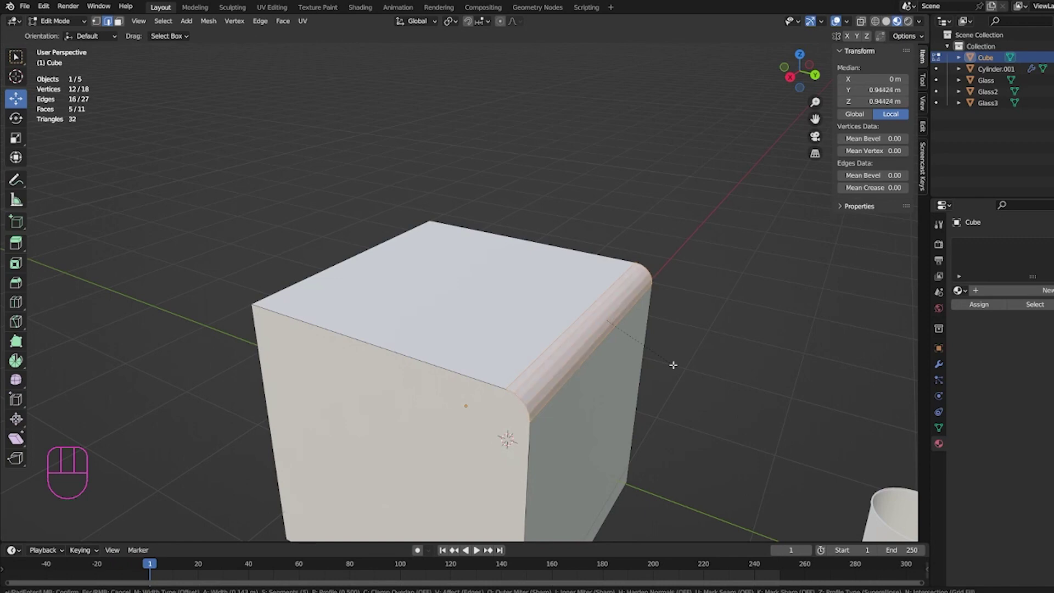
pyautogui.scroll(-1, 673, 365)
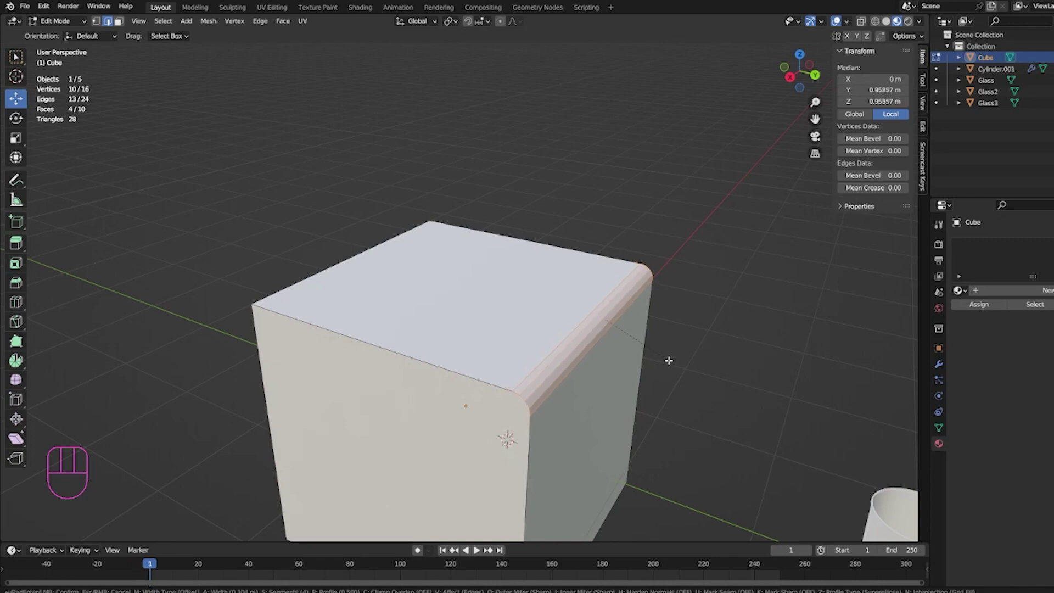
pyautogui.click(668, 360)
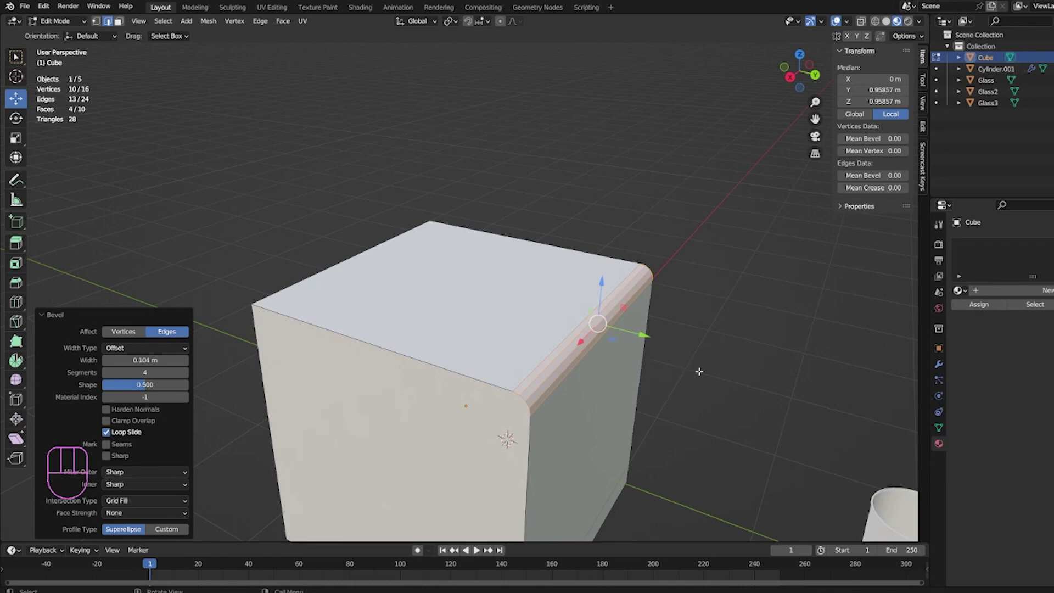
# - Inspect the bevelled edge in Object Mode, return to Edit Mode and clear the selection
pyautogui.scroll(1, 700, 373)
pyautogui.press('Tab')
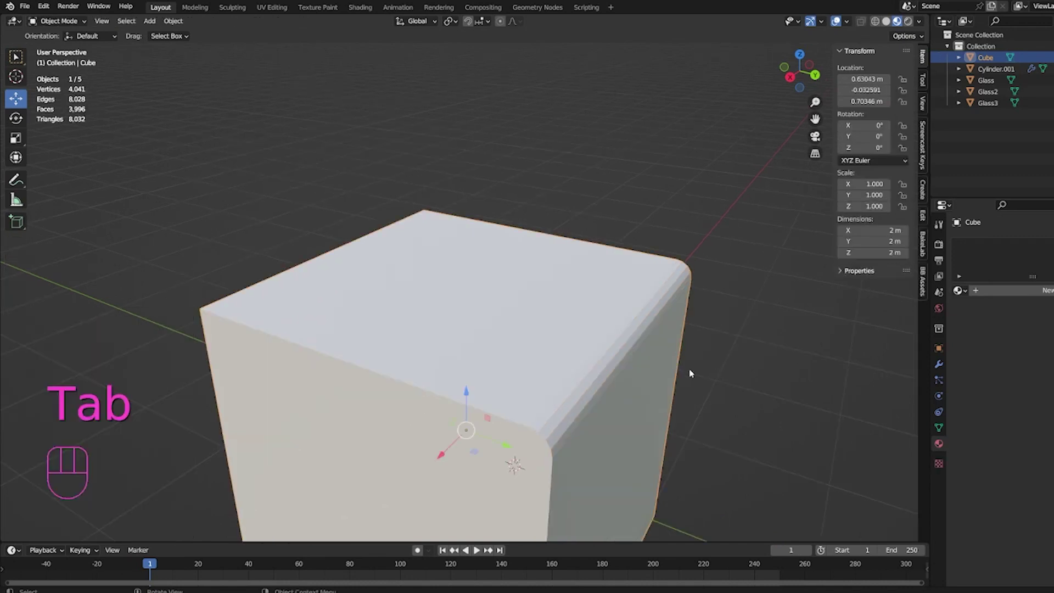
pyautogui.moveTo(690, 370); pyautogui.dragTo(630, 367, button='middle')
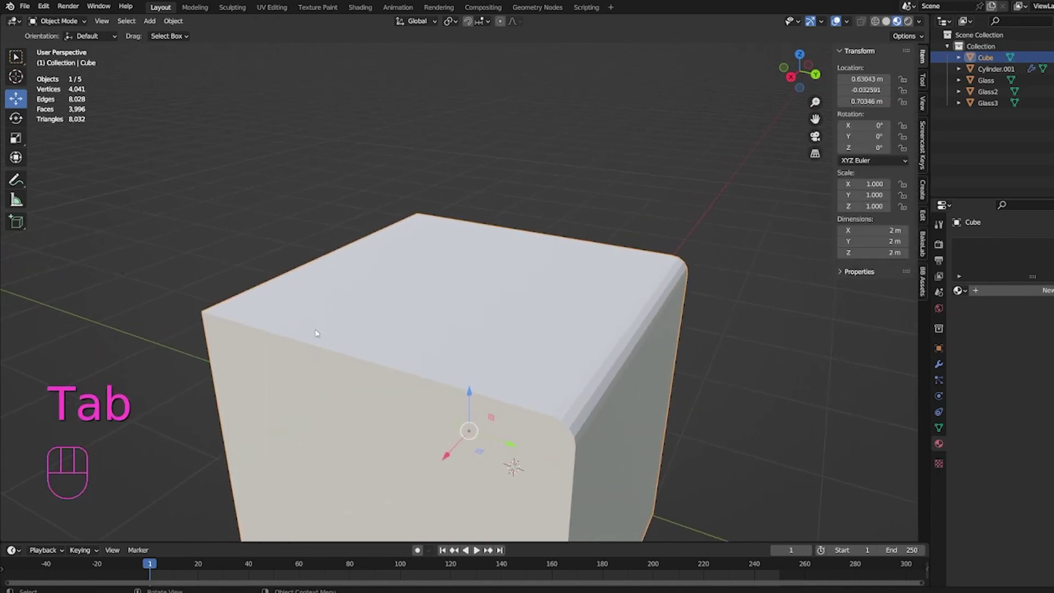
pyautogui.press('Tab')
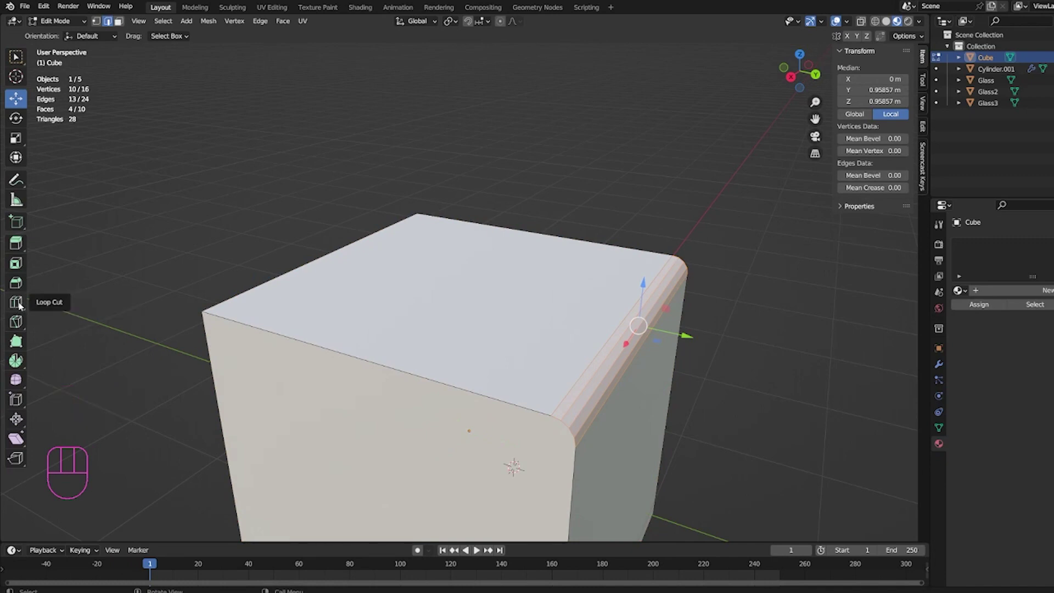
pyautogui.moveTo(417, 351); pyautogui.dragTo(462, 312, button='middle')
pyautogui.click(677, 340)
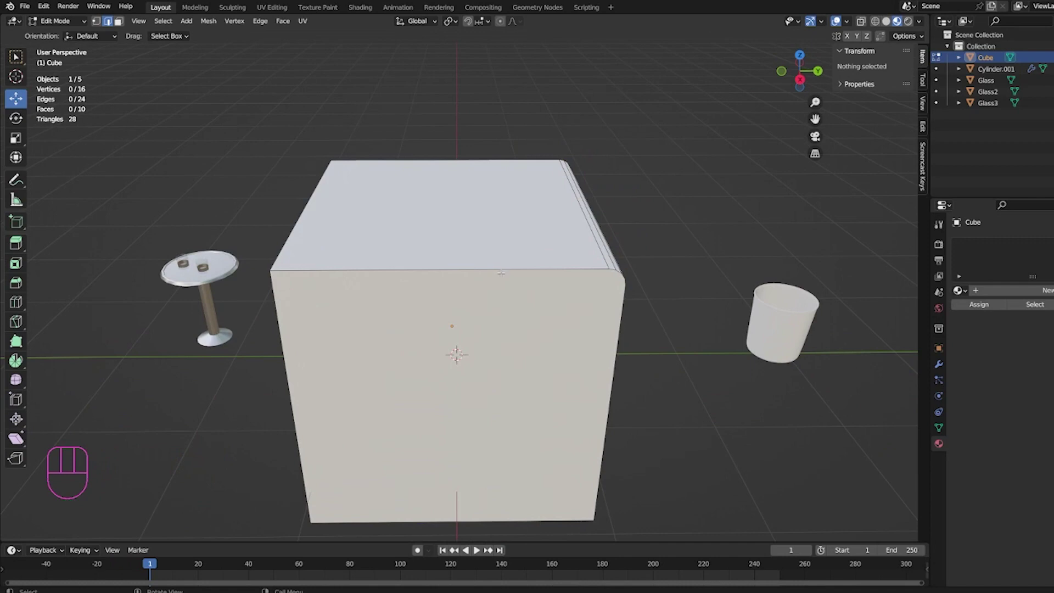
# - Undo the bevel on the cube's upper edge, check the cube in Object Mode and return to Edit Mode
pyautogui.hotkey('ctrl', 'z')
pyautogui.hotkey('ctrl', 'z')
pyautogui.hotkey('ctrl', 'z')
pyautogui.hotkey('ctrl', 'z')
pyautogui.hotkey('ctrl', 'z')
pyautogui.hotkey('ctrl', 'z')
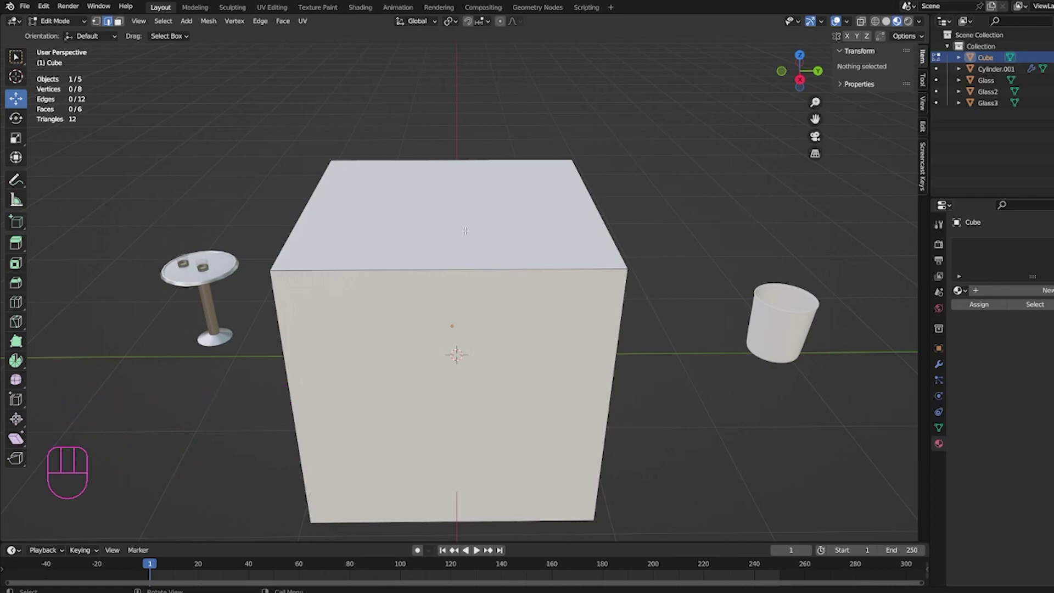
pyautogui.moveTo(465, 231); pyautogui.dragTo(453, 274, button='middle')
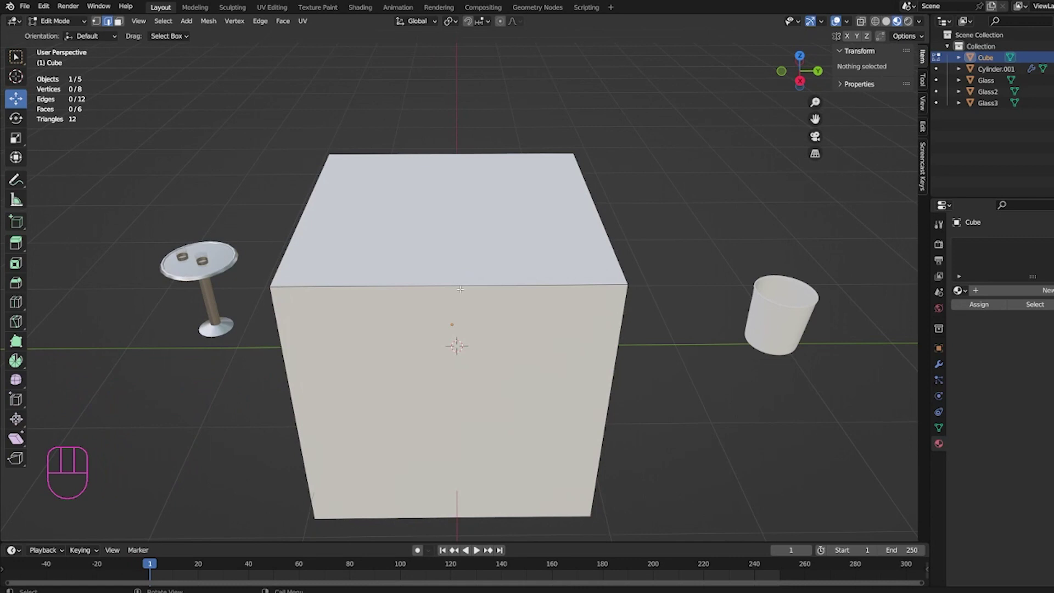
pyautogui.scroll(-2, 460, 289)
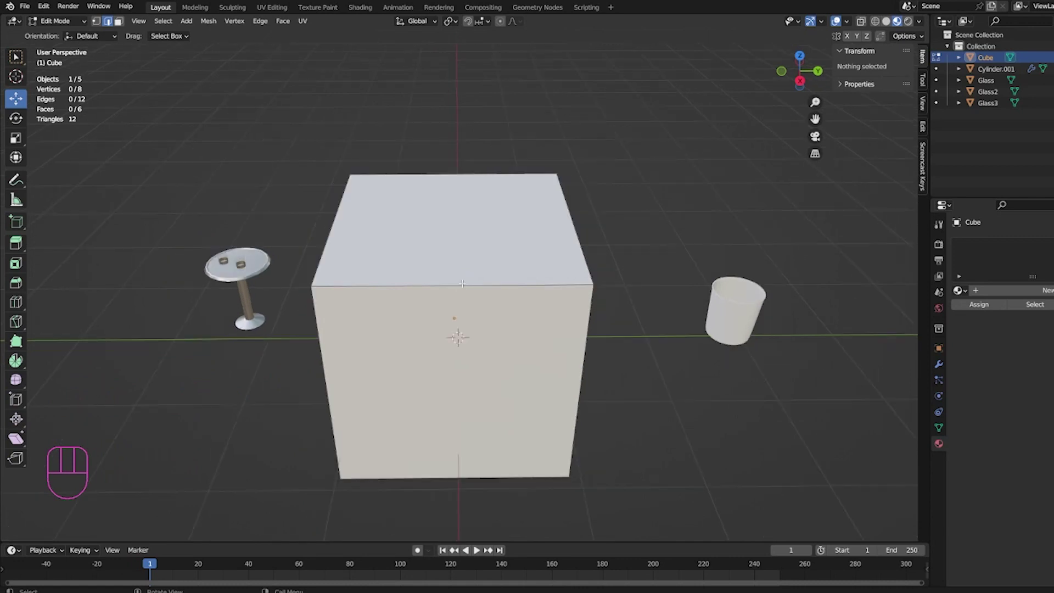
pyautogui.press('Tab')
pyautogui.click(538, 259)
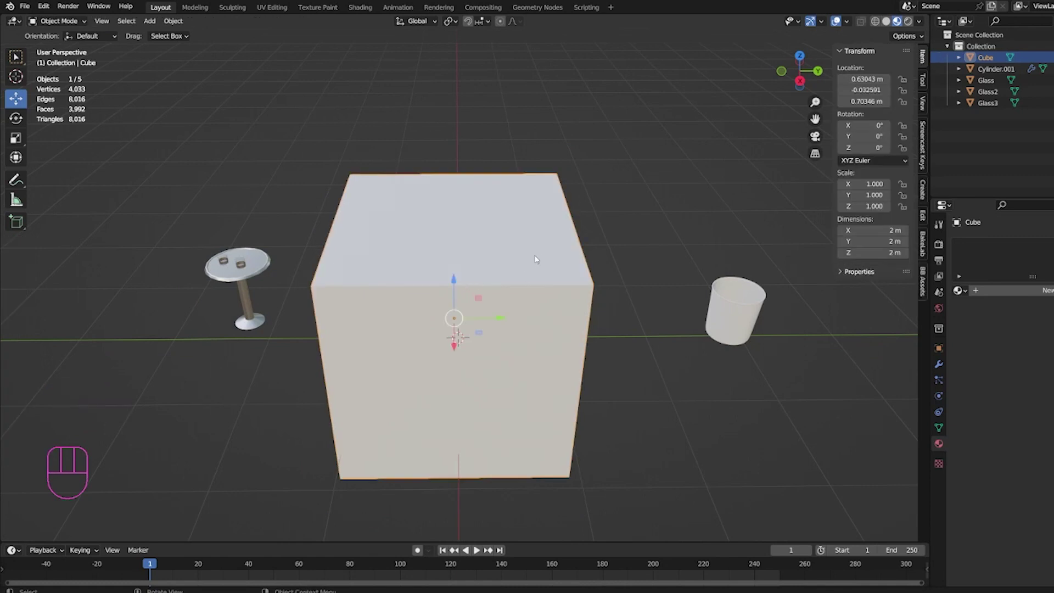
pyautogui.press('Tab')
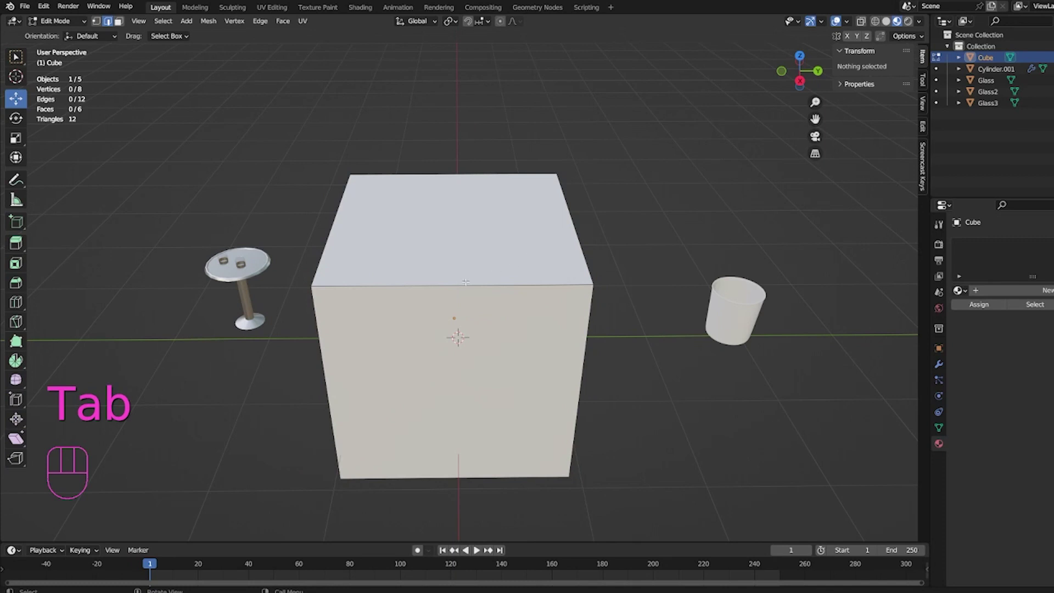
# - Insert one loop cut across the cube's Y direction, slide it toward negative Y by a factor of about 0.7, and clear the selection
pyautogui.press('ctrl')
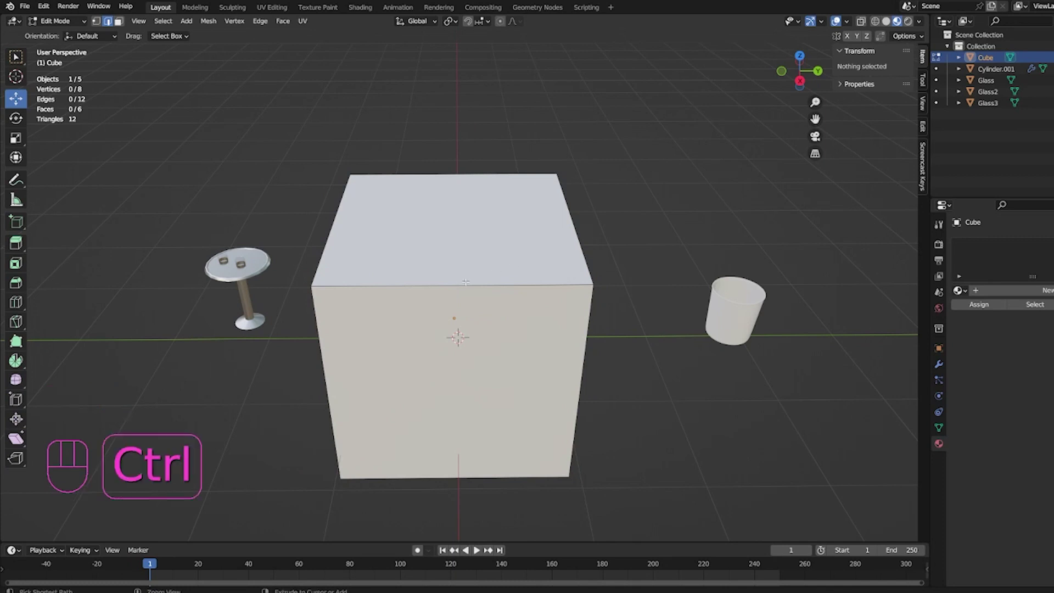
pyautogui.hotkey('ctrl', 'r')
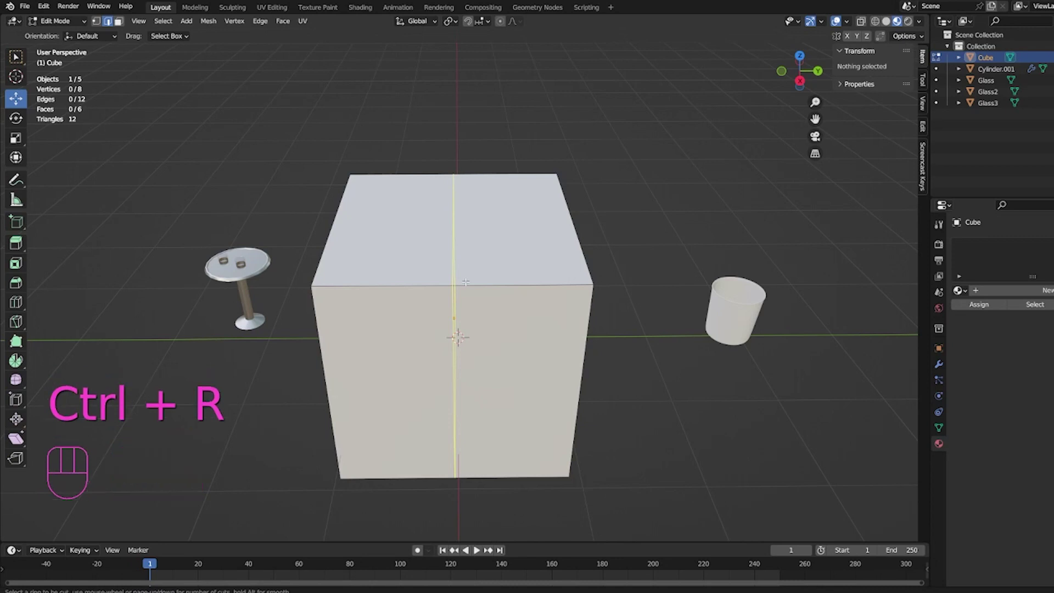
pyautogui.click(465, 282)
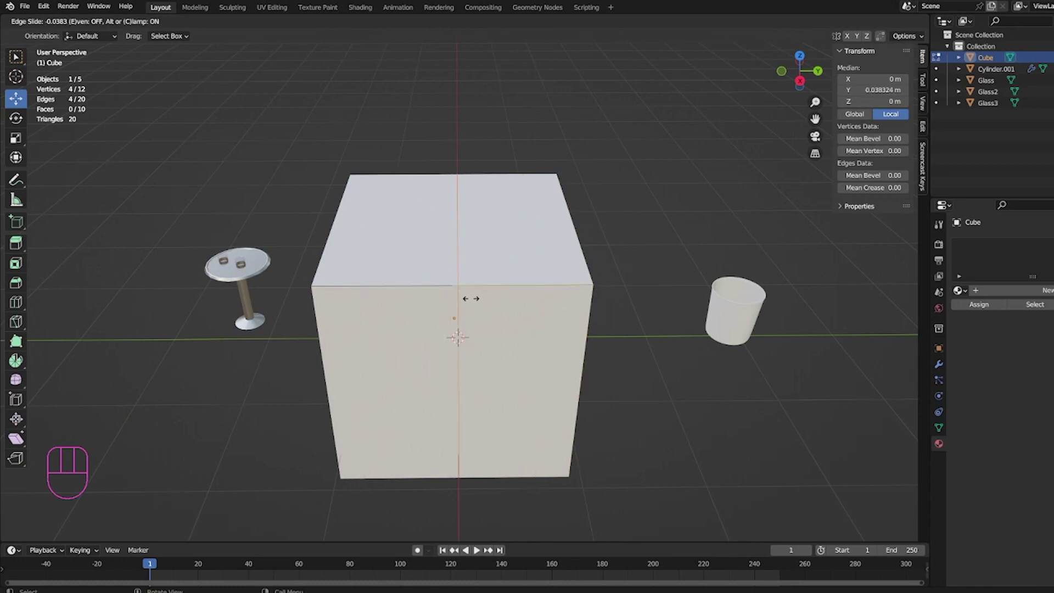
pyautogui.click(372, 295)
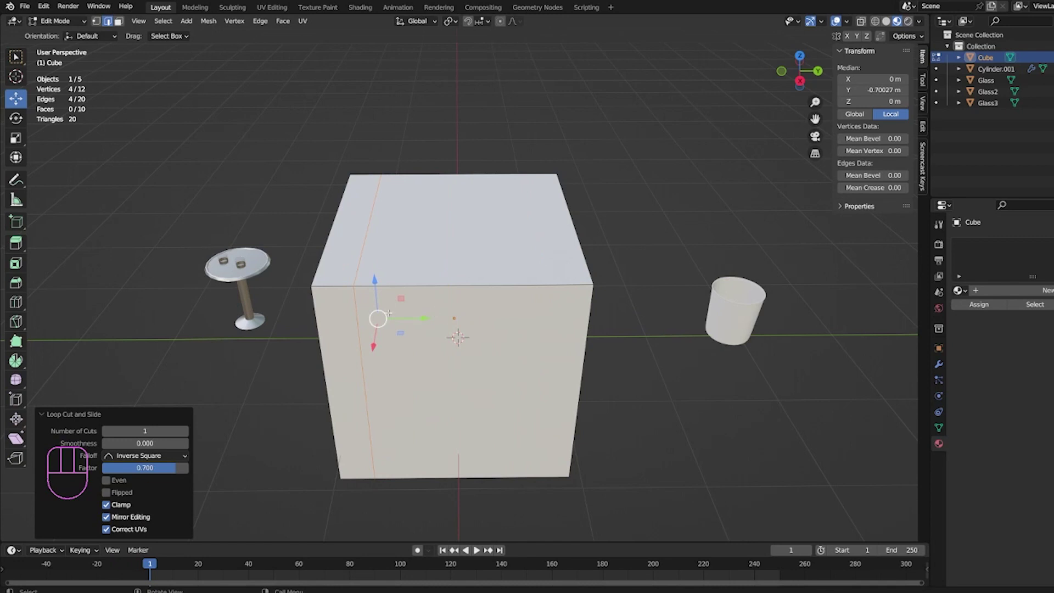
pyautogui.click(654, 364)
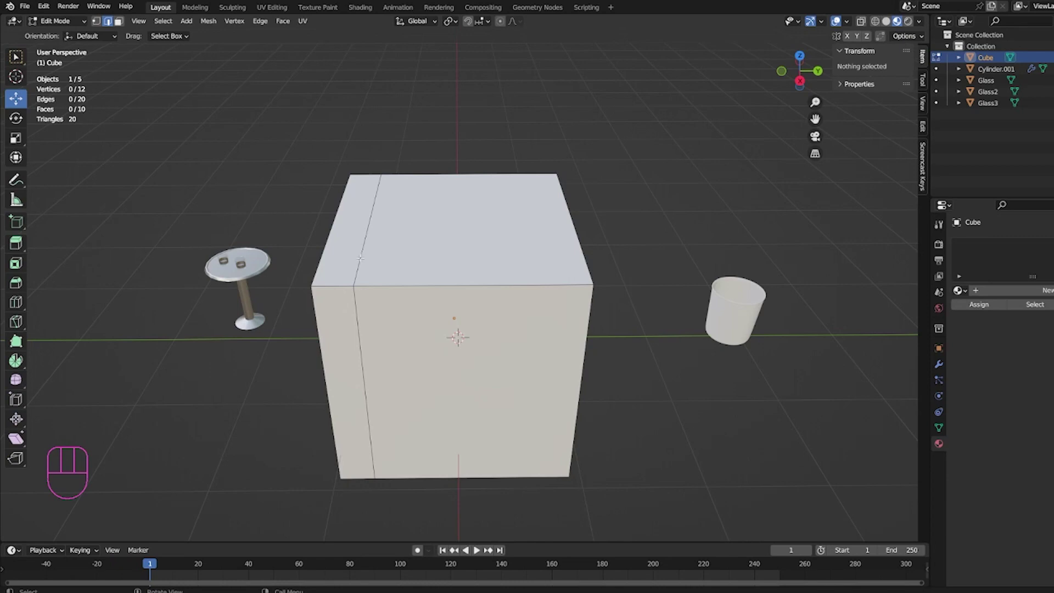
# - Select the cut's whole edge loop, try moving it along Y, and undo back to the uncut cube
pyautogui.keyDown('alt'); pyautogui.keyDown('shift'); pyautogui.click(360, 258); pyautogui.keyUp('shift'); pyautogui.keyUp('alt')
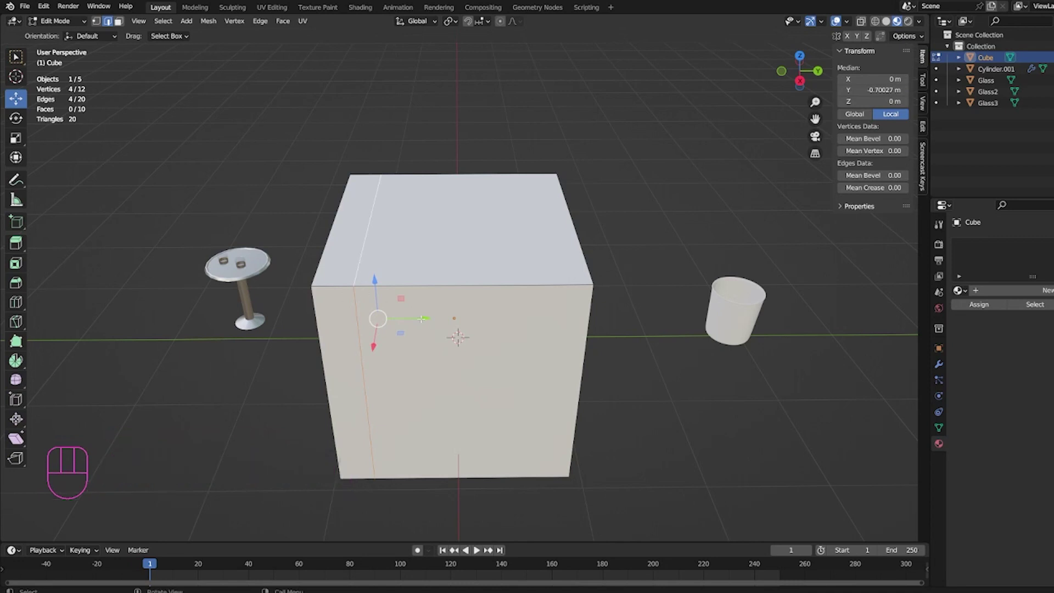
pyautogui.moveTo(418, 318)
pyautogui.mouseDown()
pyautogui.moveTo(558, 313)
pyautogui.moveTo(457, 312)
pyautogui.moveTo(553, 315)
pyautogui.moveTo(437, 323)
pyautogui.mouseUp()
pyautogui.hotkey('ctrl', 'z')
pyautogui.hotkey('ctrl', 'z')
pyautogui.hotkey('ctrl', 'z')
pyautogui.hotkey('ctrl', 'z')
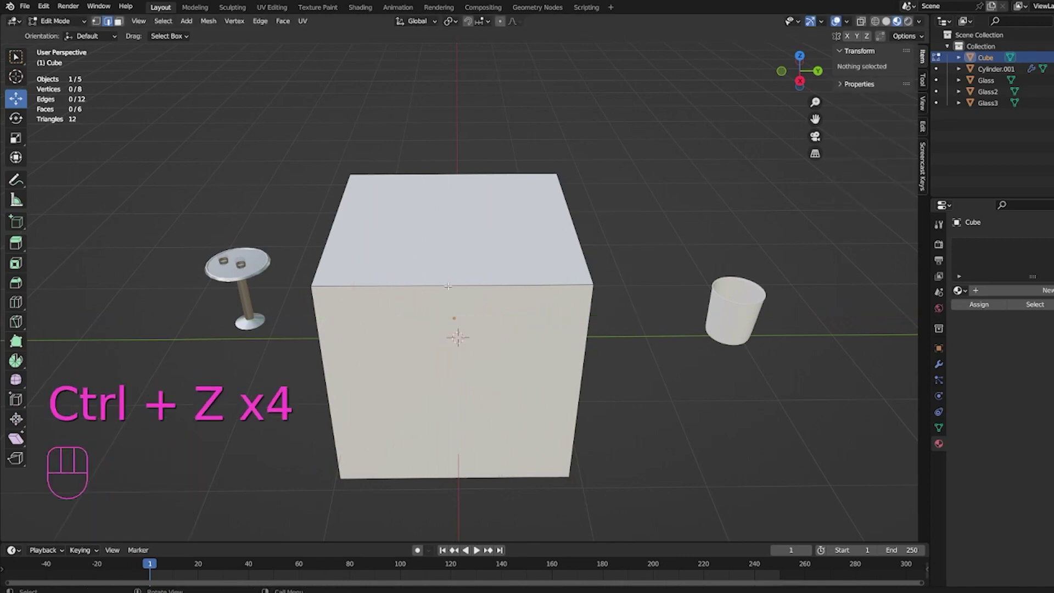
# - Insert three evenly spaced loop cuts dividing the cube along its Y direction
pyautogui.press('ctrl')
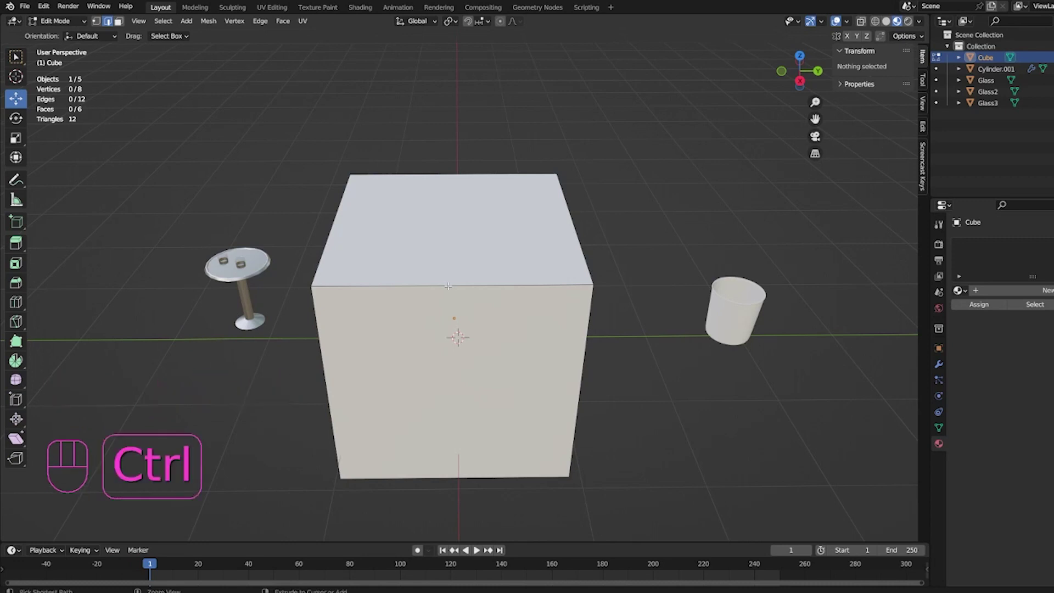
pyautogui.hotkey('ctrl', 'r')
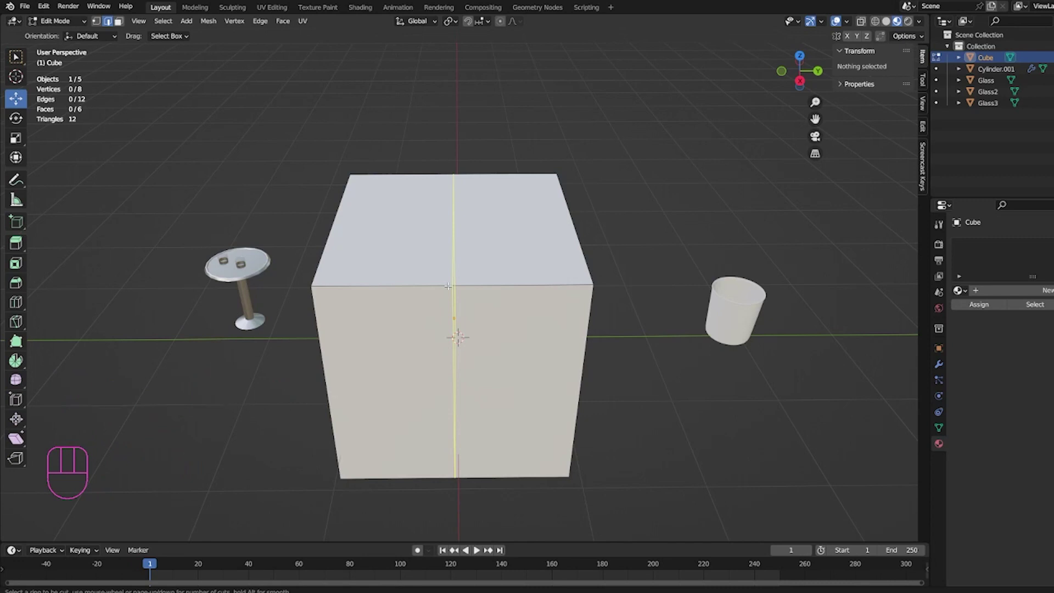
pyautogui.scroll(1, 448, 286)
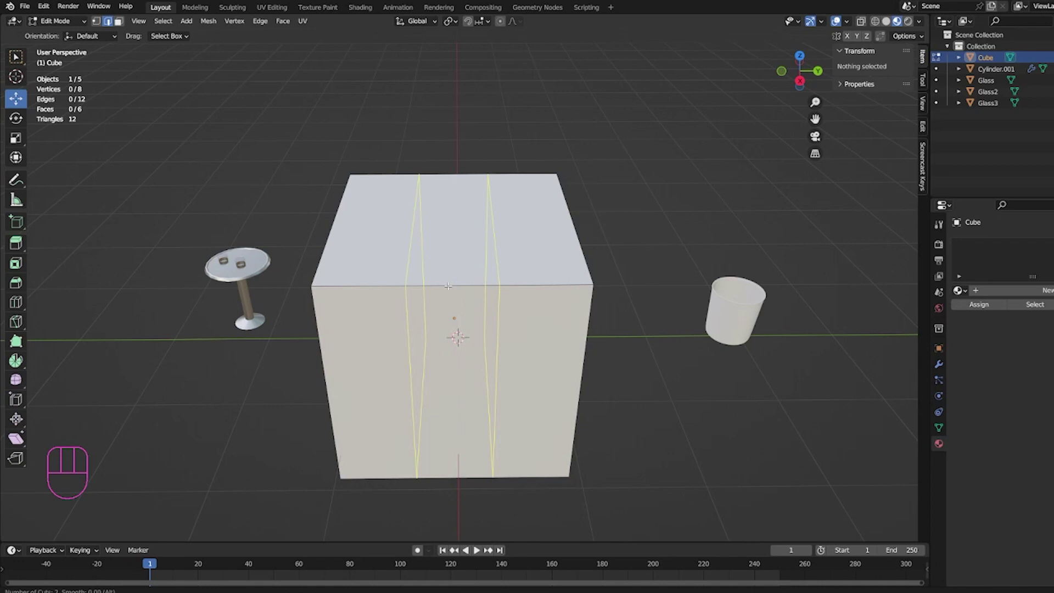
pyautogui.scroll(1, 448, 286)
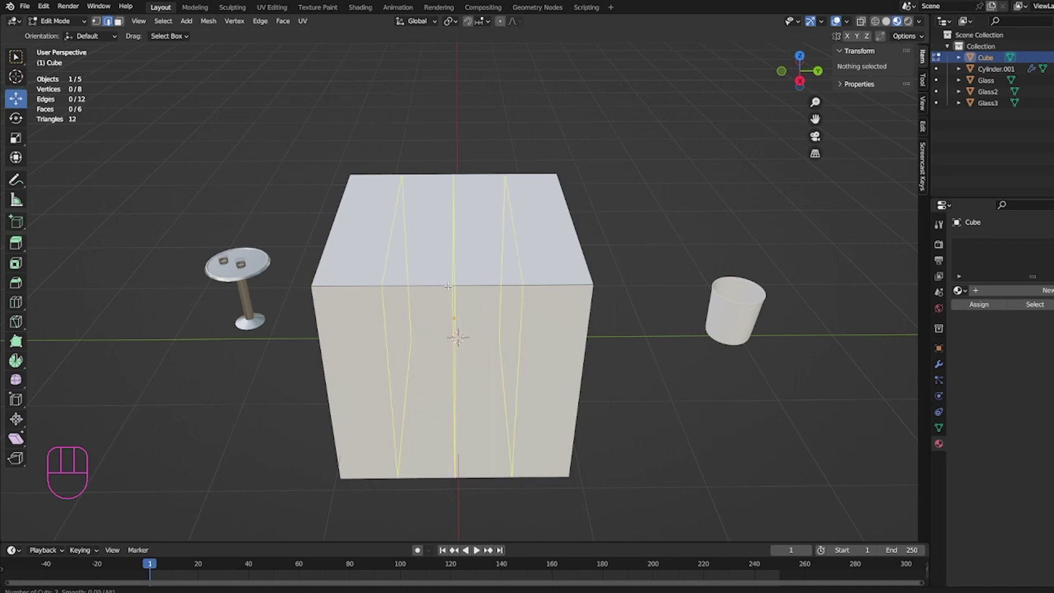
pyautogui.scroll(1, 448, 286)
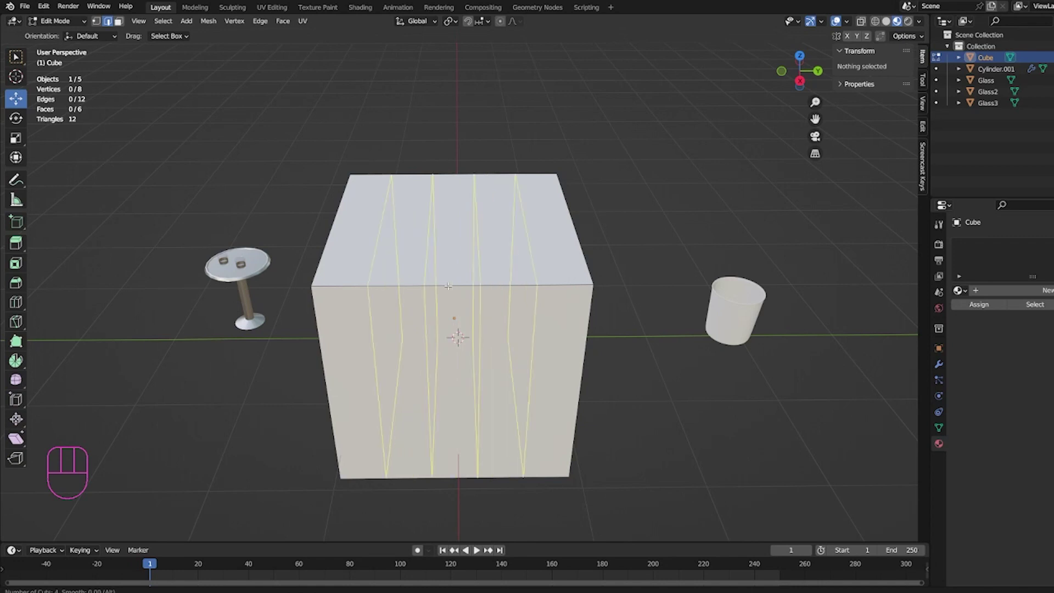
pyautogui.scroll(1, 448, 286)
pyautogui.scroll(1, 448, 286)
pyautogui.scroll(-2, 448, 286)
pyautogui.scroll(2, 448, 286)
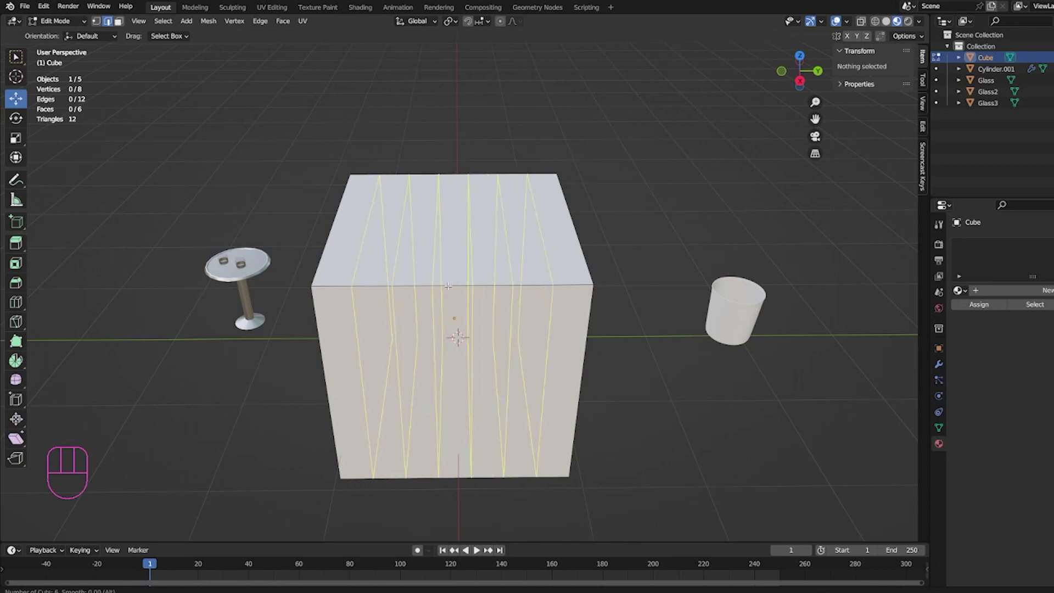
pyautogui.scroll(-4, 448, 286)
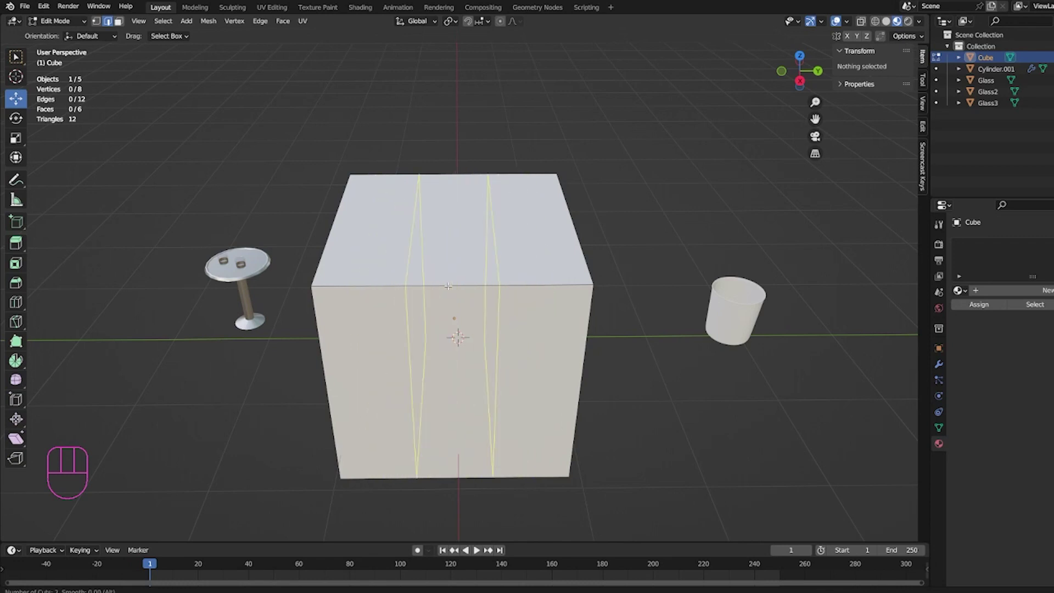
pyautogui.scroll(1, 448, 286)
pyautogui.scroll(-1, 448, 286)
pyautogui.scroll(2, 448, 286)
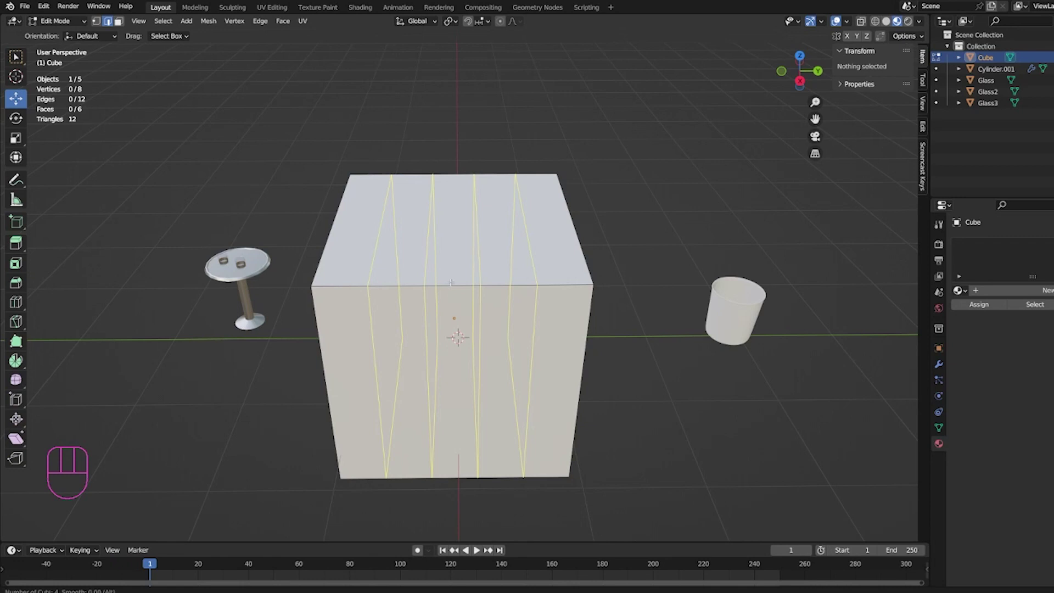
pyautogui.scroll(-1, 450, 282)
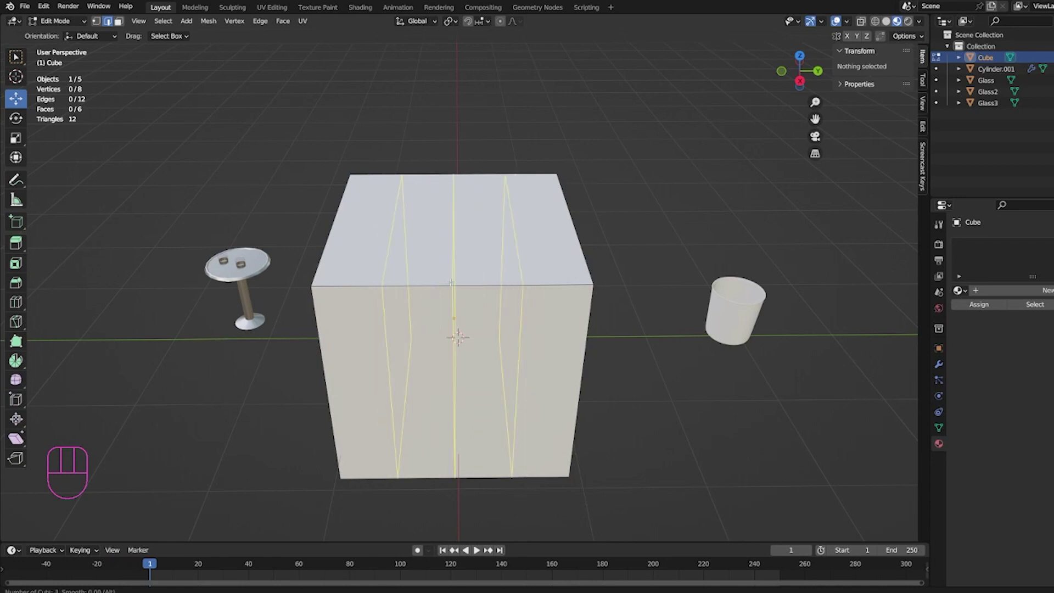
pyautogui.click(451, 282)
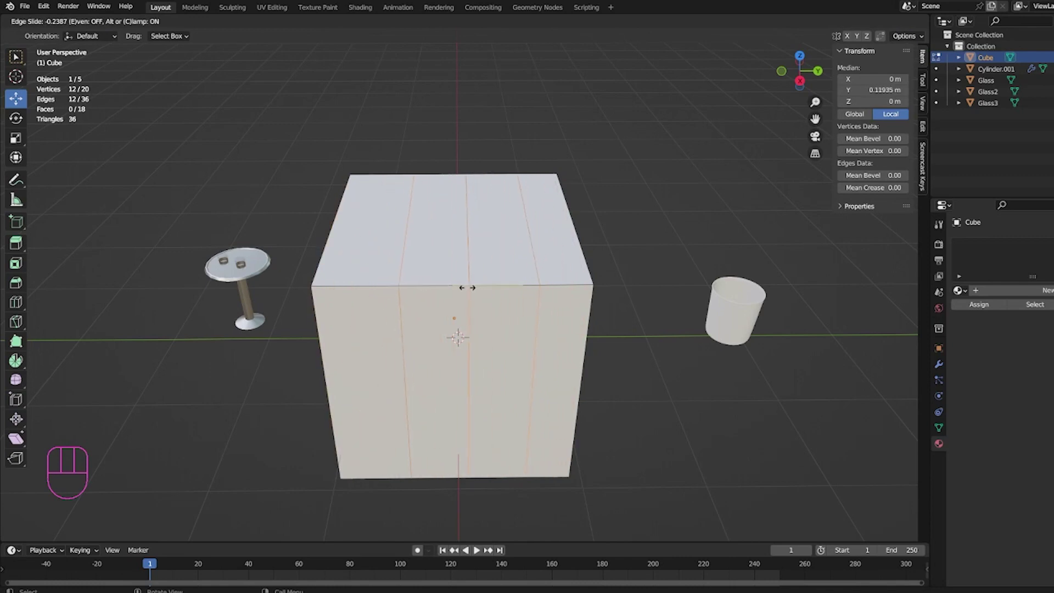
pyautogui.click(453, 291)
# - Select the negative Y and middle edge loops of the cube as a trial, and clear the selection
pyautogui.click(604, 344)
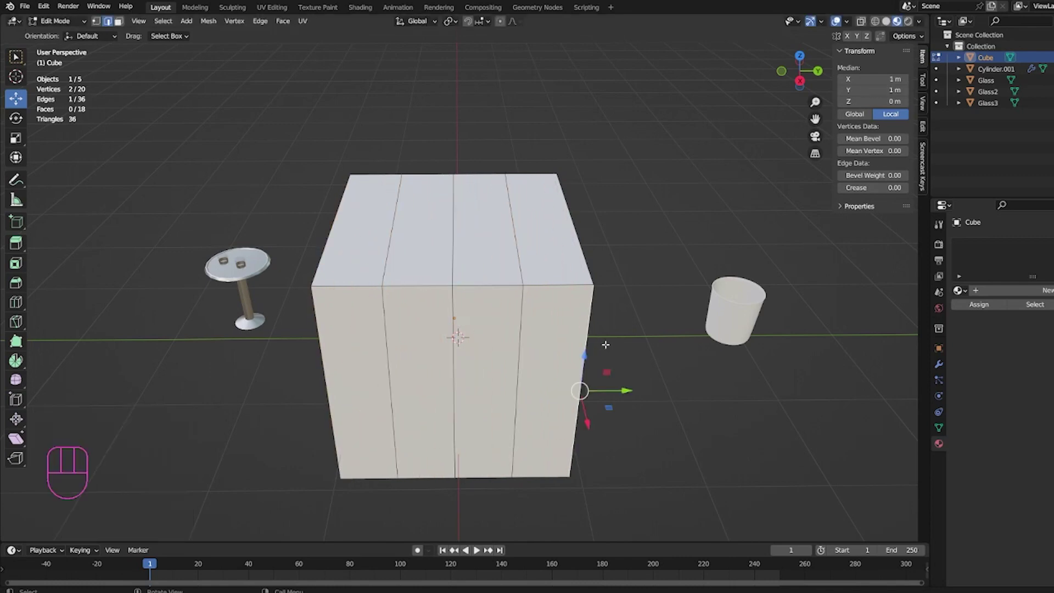
pyautogui.keyDown('alt'); pyautogui.keyDown('shift'); pyautogui.click(383, 295); pyautogui.keyUp('shift'); pyautogui.keyUp('alt')
pyautogui.keyDown('alt'); pyautogui.keyDown('shift'); pyautogui.click(453, 307); pyautogui.keyUp('shift'); pyautogui.keyUp('alt')
pyautogui.click(600, 326)
pyautogui.hotkey('alt', 'a')
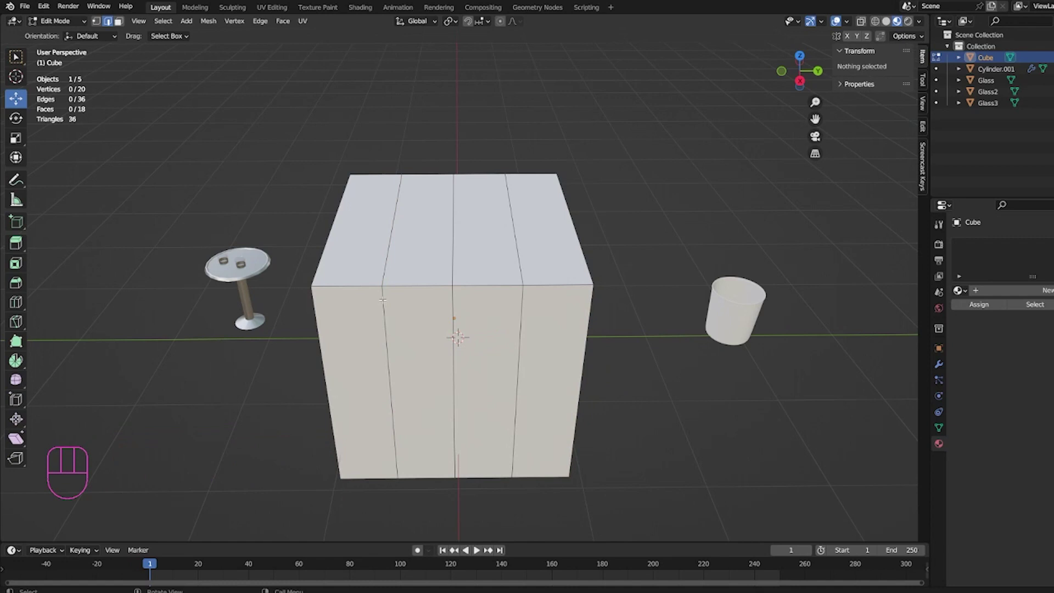
# - Select all three edge loops around the cube and move them together about 0.046 m along Y
pyautogui.press('alt')
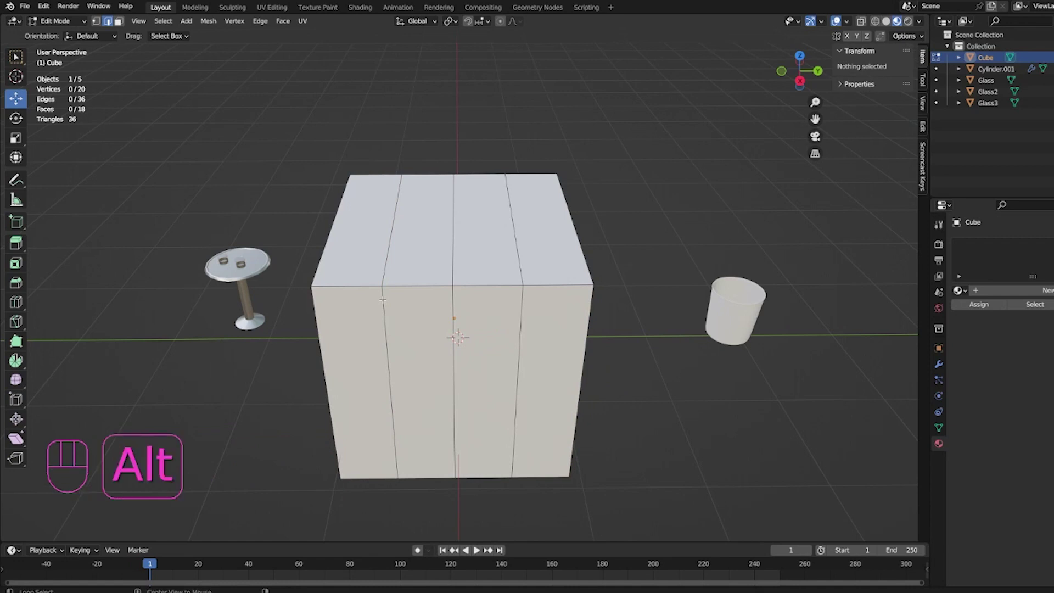
pyautogui.press('shift')
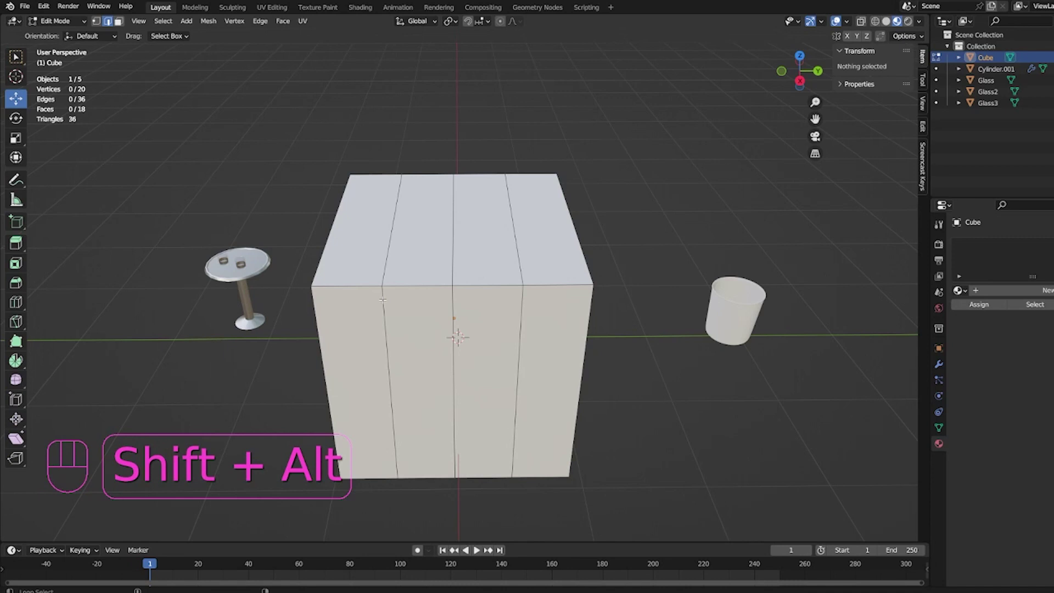
pyautogui.keyDown('alt'); pyautogui.keyDown('shift'); pyautogui.click(383, 299); pyautogui.keyUp('shift'); pyautogui.keyUp('alt')
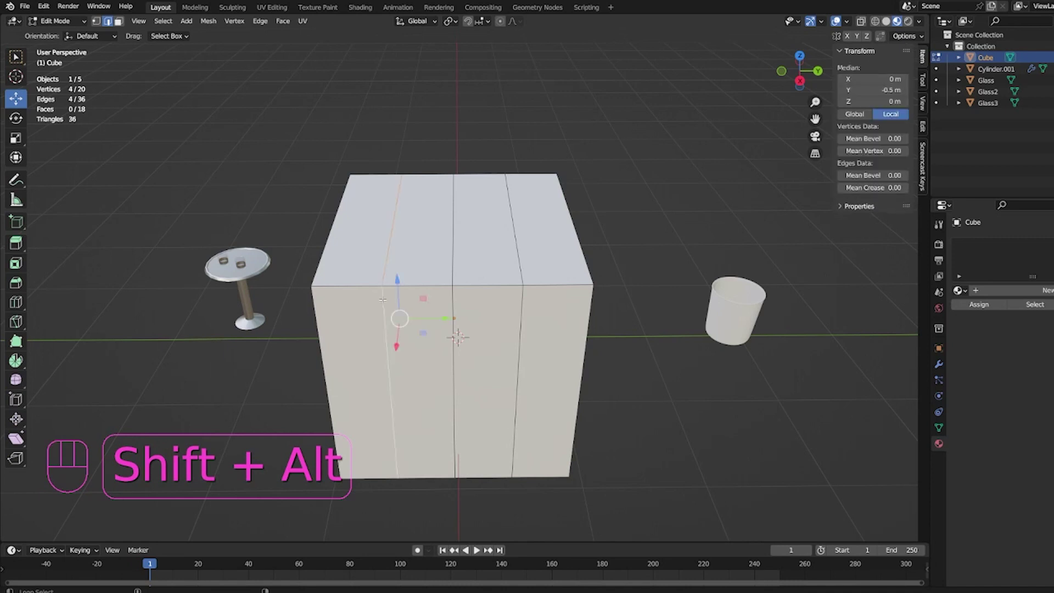
pyautogui.keyDown('alt'); pyautogui.keyDown('shift'); pyautogui.click(454, 295); pyautogui.keyUp('shift'); pyautogui.keyUp('alt')
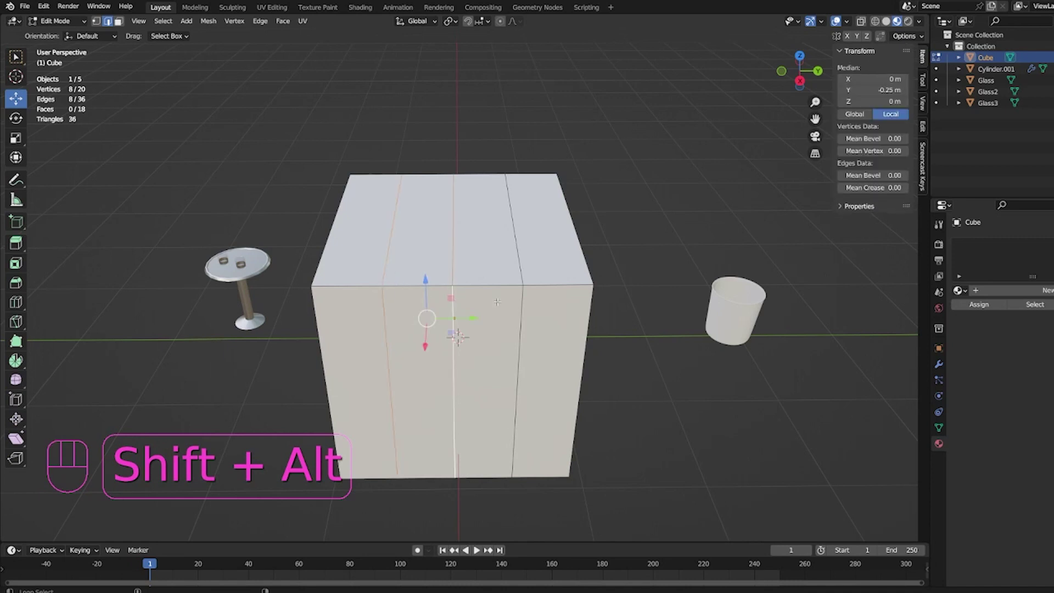
pyautogui.keyDown('alt'); pyautogui.keyDown('shift'); pyautogui.click(522, 306); pyautogui.keyUp('shift'); pyautogui.keyUp('alt')
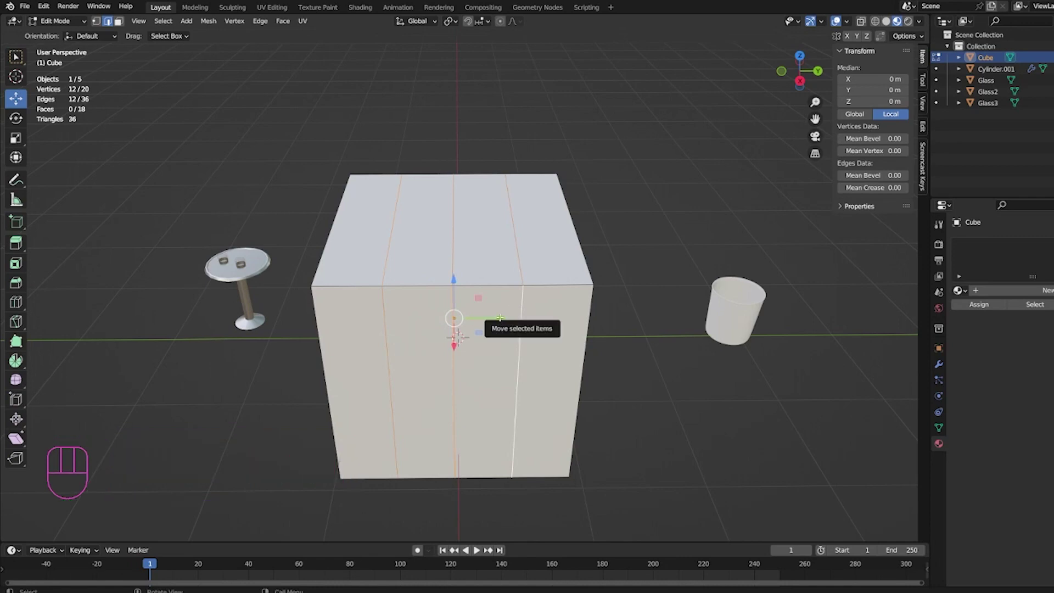
pyautogui.moveTo(499, 317)
pyautogui.mouseDown()
pyautogui.moveTo(486, 318)
pyautogui.moveTo(504, 318)
pyautogui.mouseUp()
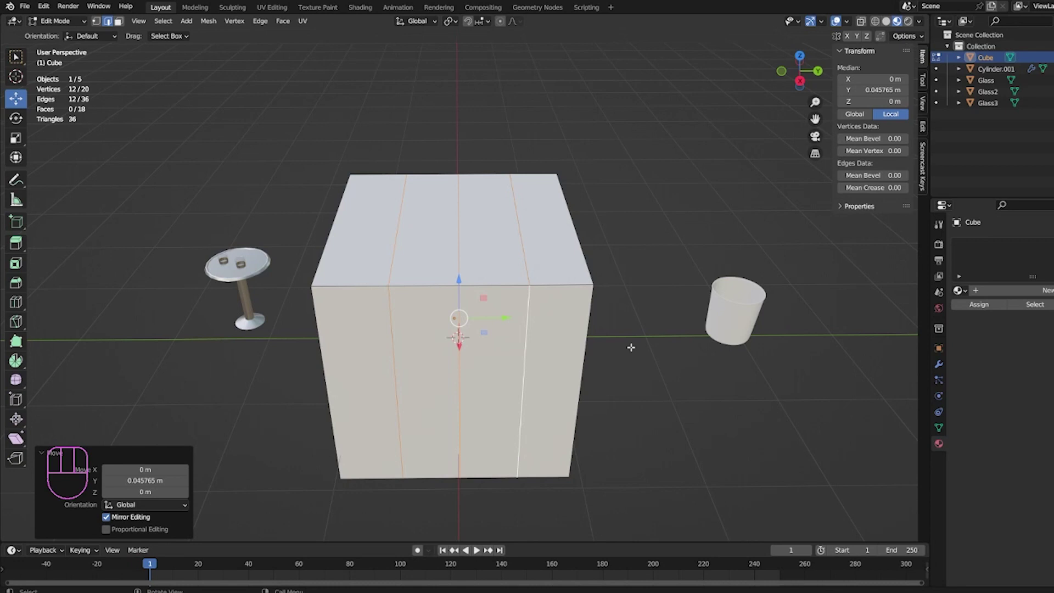
# - Scale the three selected edge loops closer together along Y by a factor of about 0.75
pyautogui.press('s')
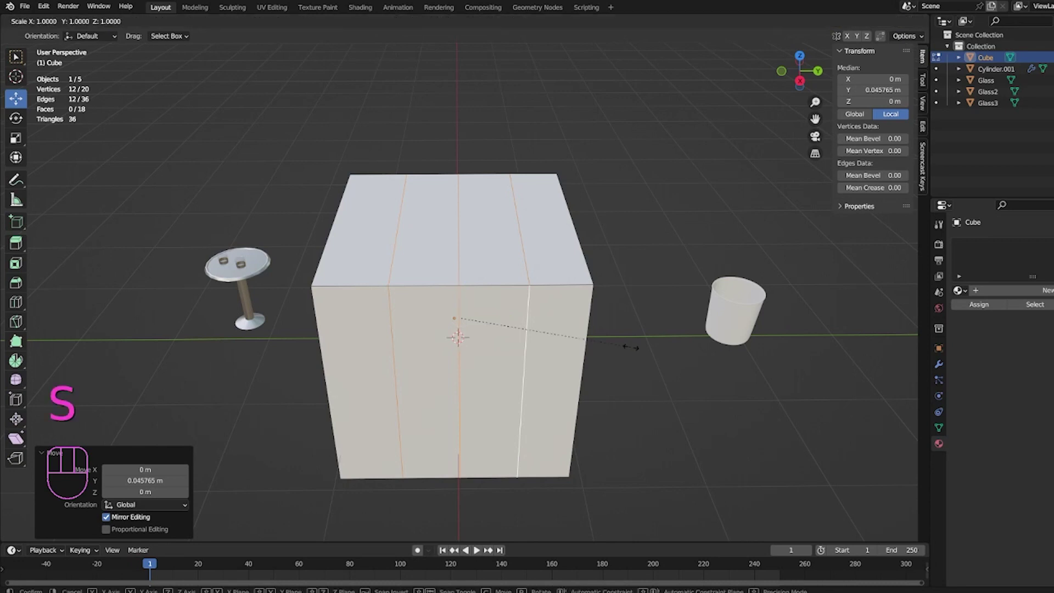
pyautogui.press('y')
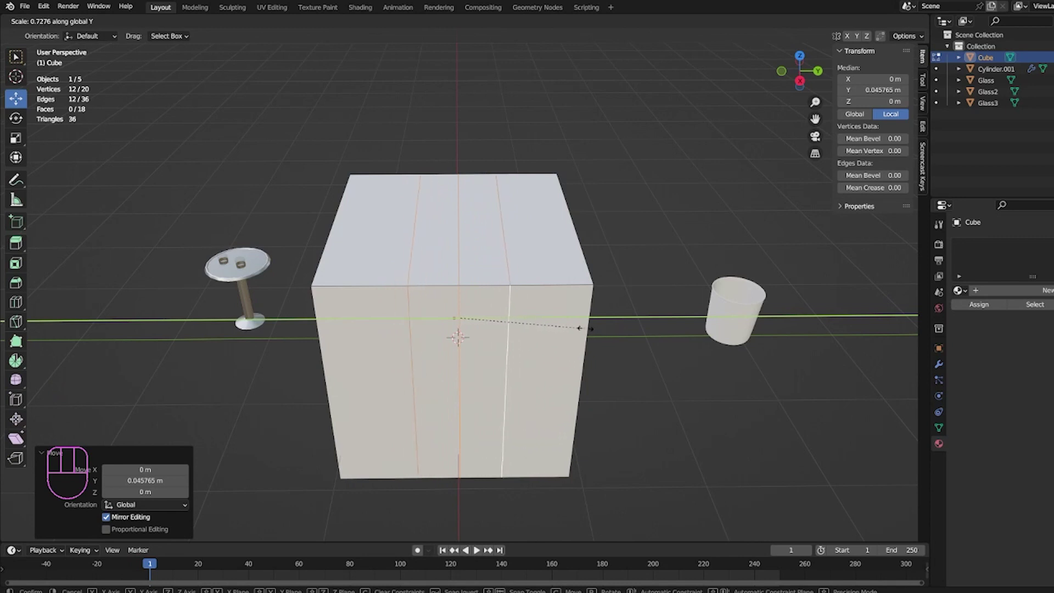
pyautogui.click(583, 329)
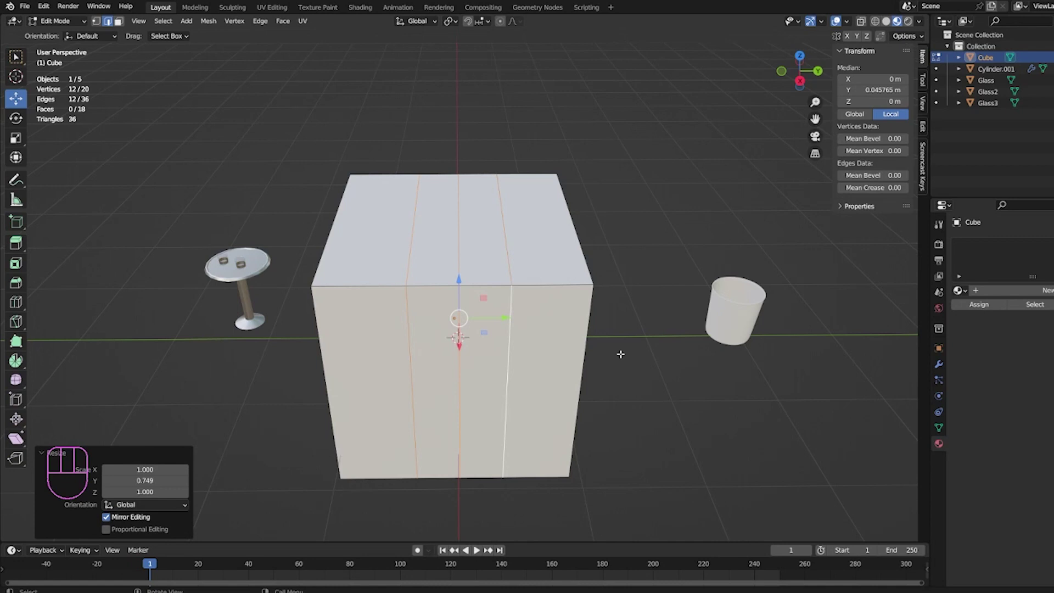
# - Undo the scaling, the move and the three loop cuts back to the plain cube, leaving Edit Mode
pyautogui.hotkey('ctrl', 'z')
pyautogui.hotkey('ctrl', 'z')
pyautogui.hotkey('ctrl', 'z')
pyautogui.hotkey('ctrl', 'z')
pyautogui.hotkey('ctrl', 'z')
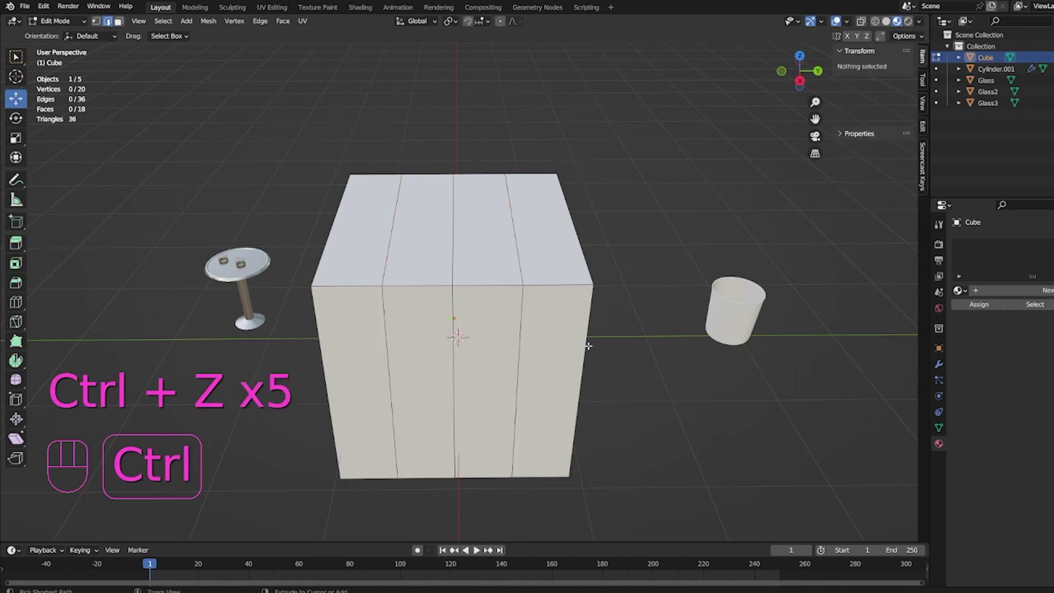
pyautogui.hotkey('ctrl', 'z')
pyautogui.hotkey('ctrl', 'z')
pyautogui.hotkey('ctrl', 'z')
pyautogui.hotkey('ctrl', 'z')
pyautogui.hotkey('ctrl', 'z')
pyautogui.press('Tab')
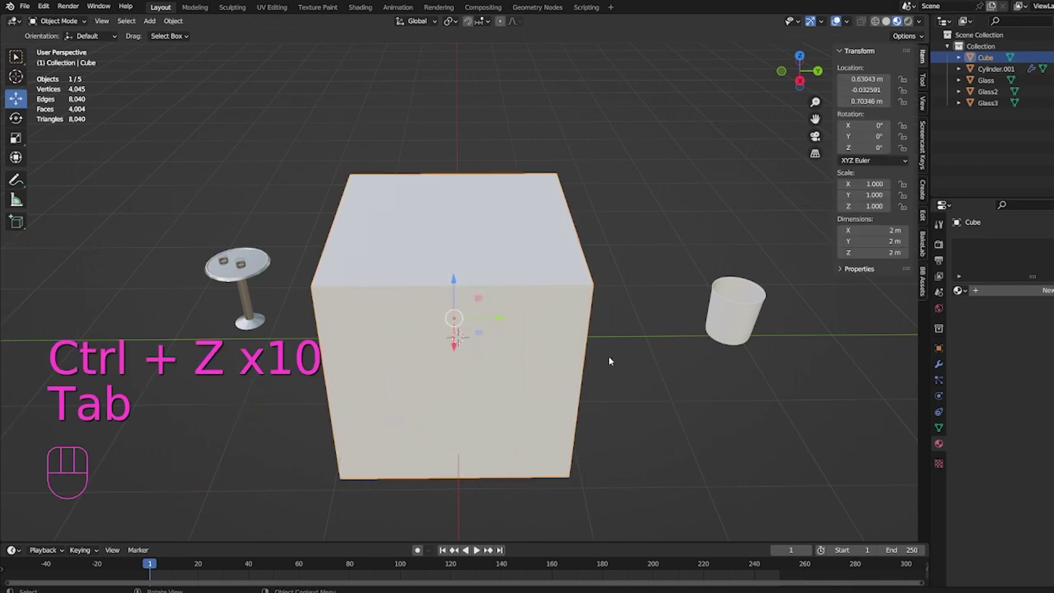
pyautogui.moveTo(644, 400); pyautogui.dragTo(560, 313, button='middle')
pyautogui.hotkey('ctrl', 'z')
pyautogui.hotkey('ctrl', 'z')
pyautogui.hotkey('ctrl', 'z')
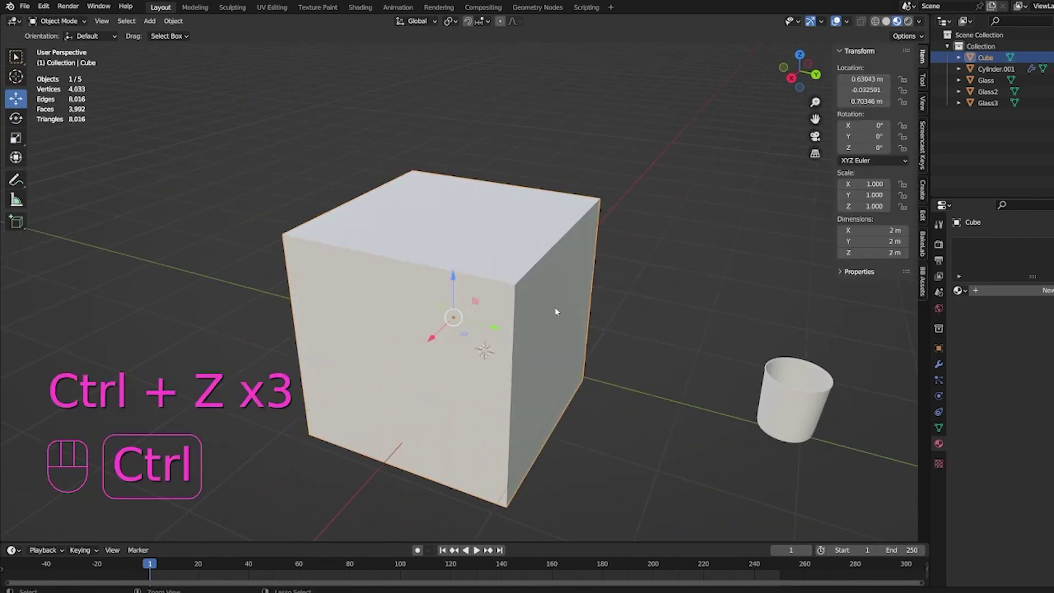
# - In Edit Mode, move the cube's positive Y face about 1.931 m toward negative Y to flatten the cube into a thin panel
pyautogui.press('Tab')
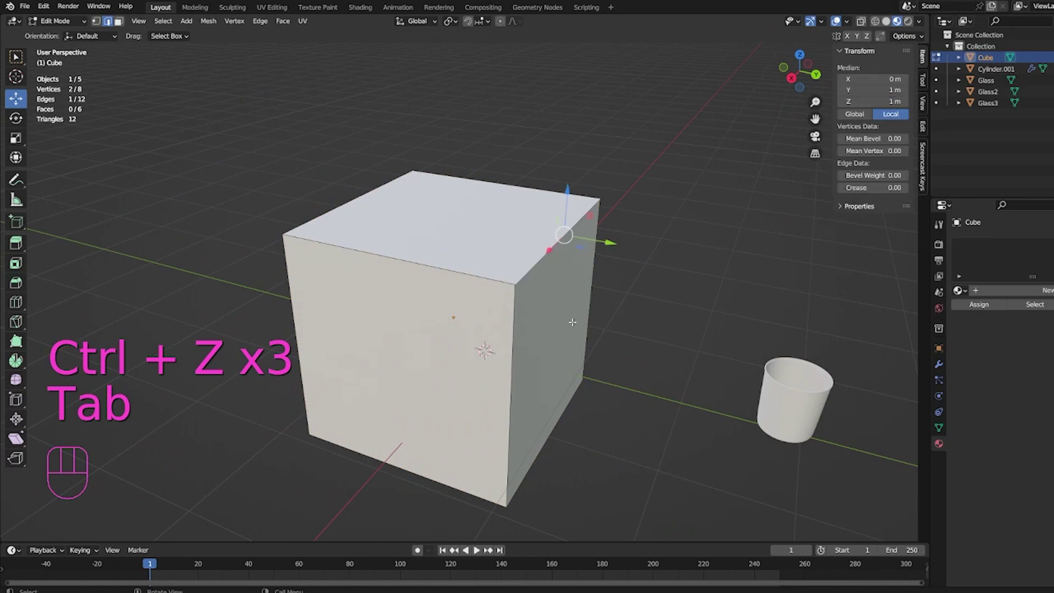
pyautogui.press('3')
pyautogui.click(571, 322)
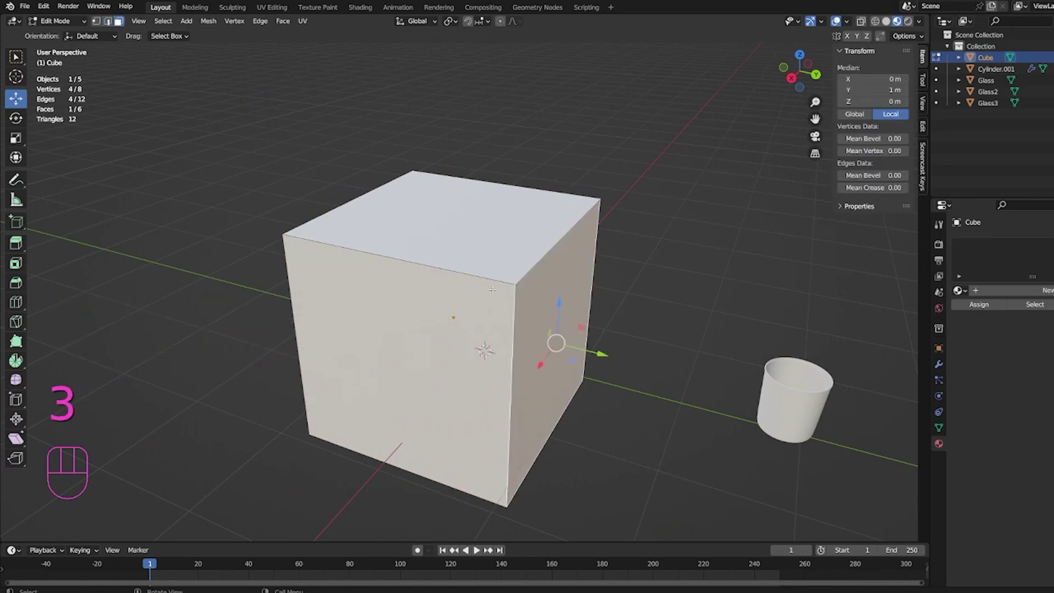
pyautogui.moveTo(492, 289); pyautogui.dragTo(582, 319, button='middle')
pyautogui.moveTo(603, 325); pyautogui.dragTo(398, 315)
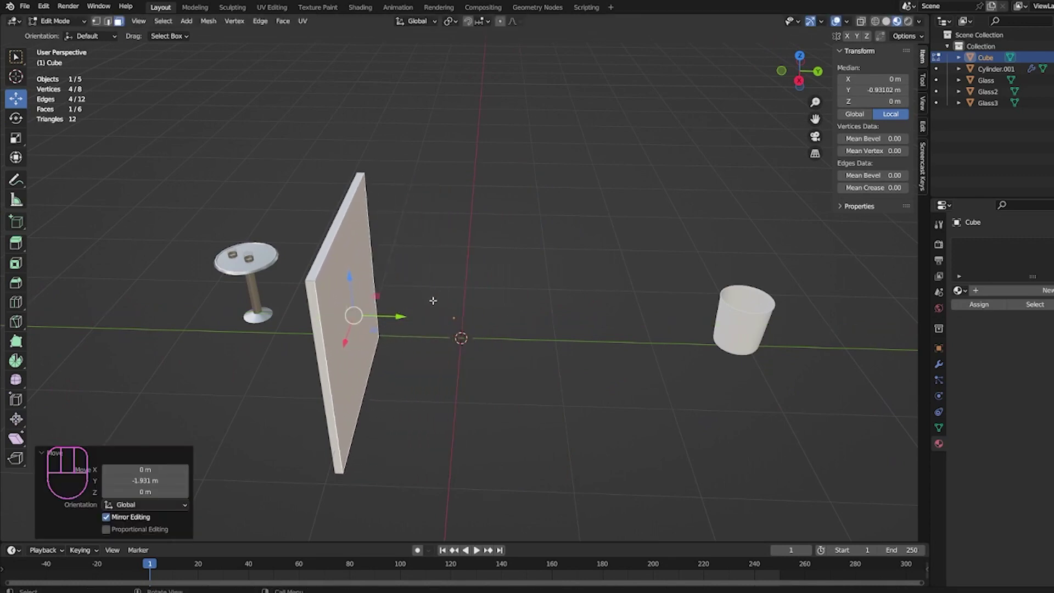
# - Insert two evenly spaced horizontal loop cuts across the thin panel's broad face without sliding them
pyautogui.moveTo(433, 300); pyautogui.dragTo(329, 301, button='middle')
pyautogui.scroll(3, 417, 286)
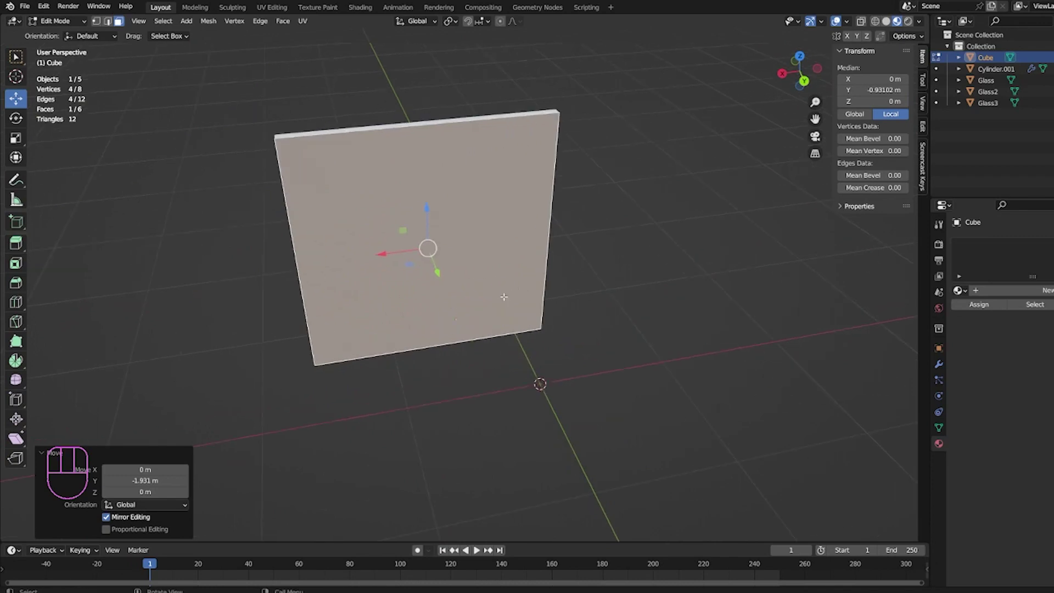
pyautogui.moveTo(467, 280); pyautogui.dragTo(481, 273, button='middle')
pyautogui.scroll(1, 482, 269)
pyautogui.press('Tab')
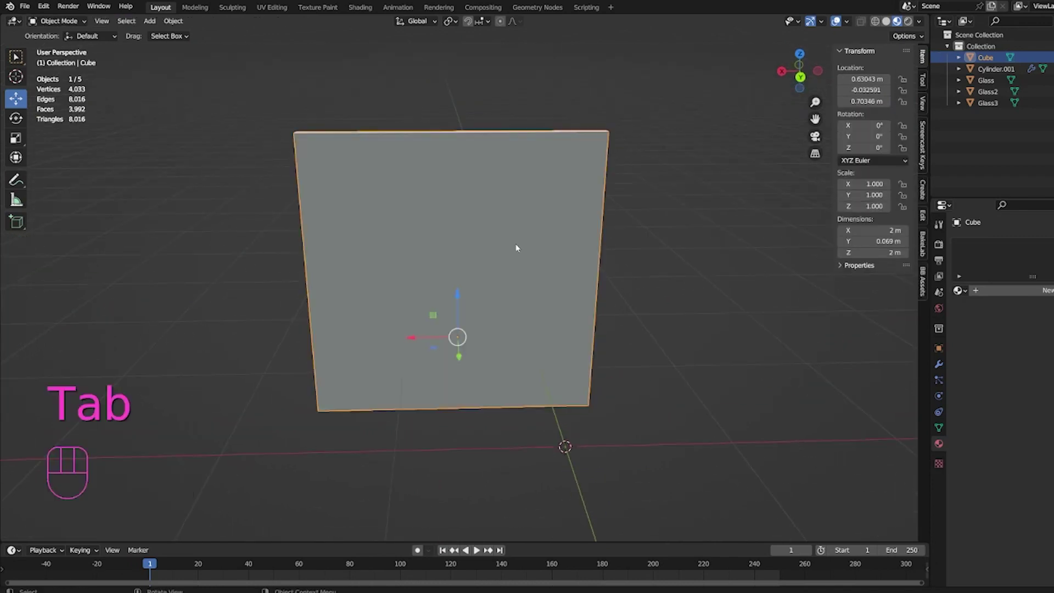
pyautogui.press('Tab')
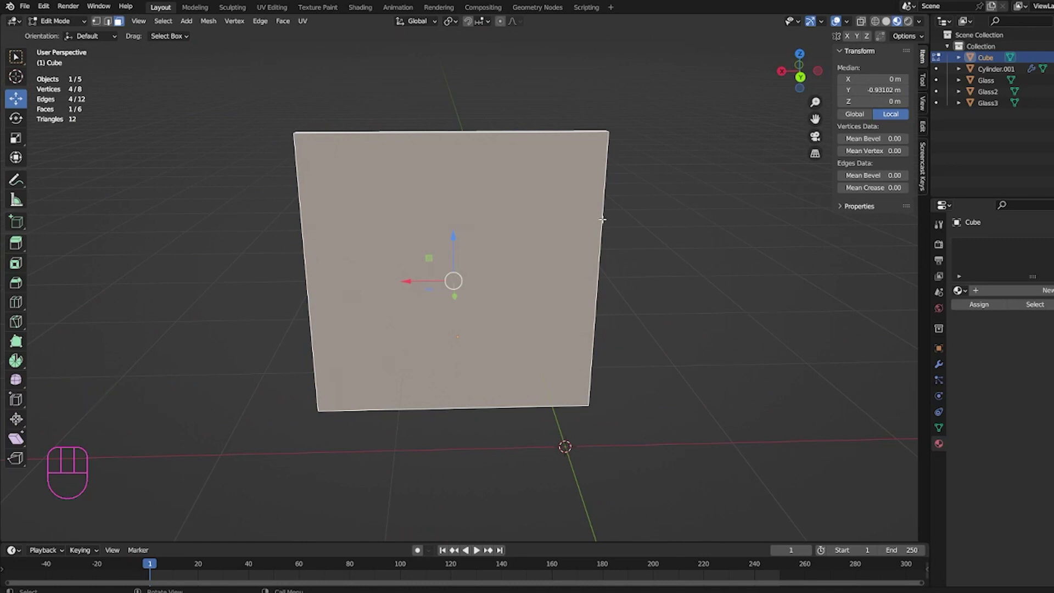
pyautogui.click(616, 217)
pyautogui.click(588, 207)
pyautogui.press('ctrl')
pyautogui.hotkey('ctrl', 'r')
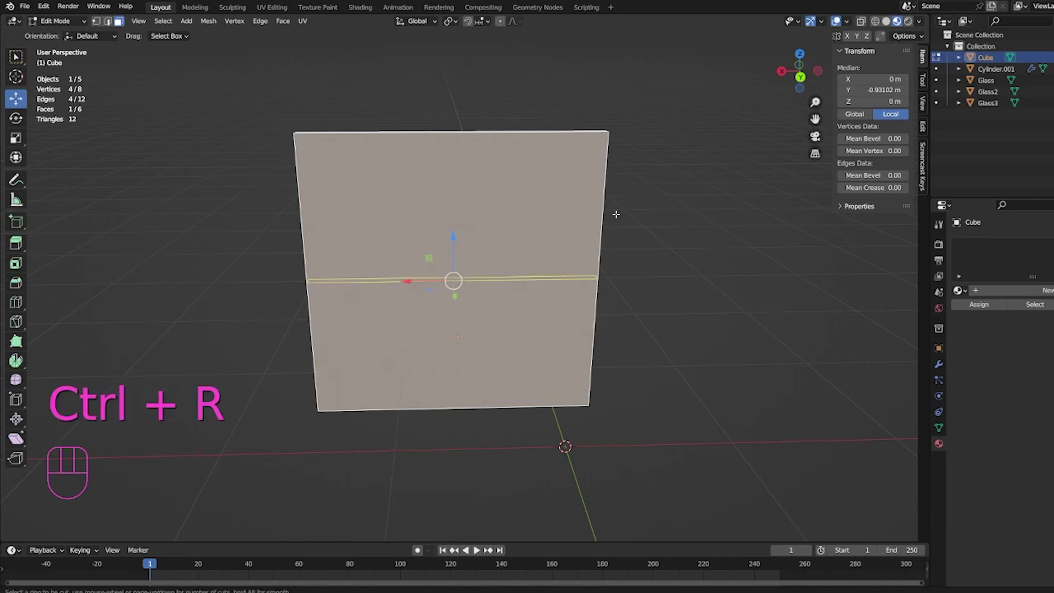
pyautogui.scroll(1, 616, 214)
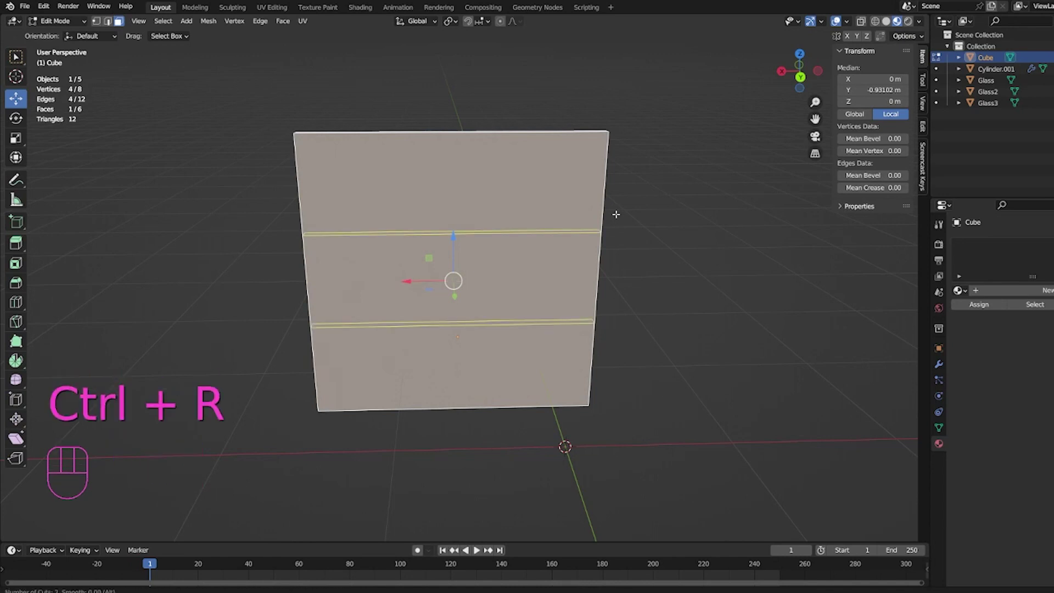
pyautogui.click(616, 214)
pyautogui.rightClick(609, 211)
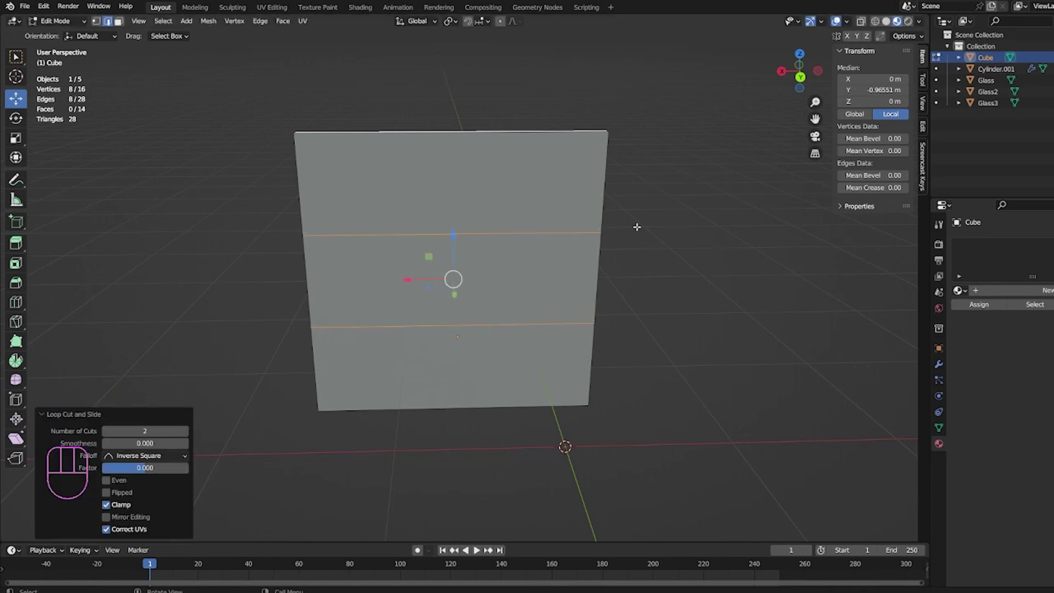
# - Scale the two horizontal loops apart along Z by a factor of about 2.1, toward the panel's upper and lower edges
pyautogui.press('s')
pyautogui.press('z')
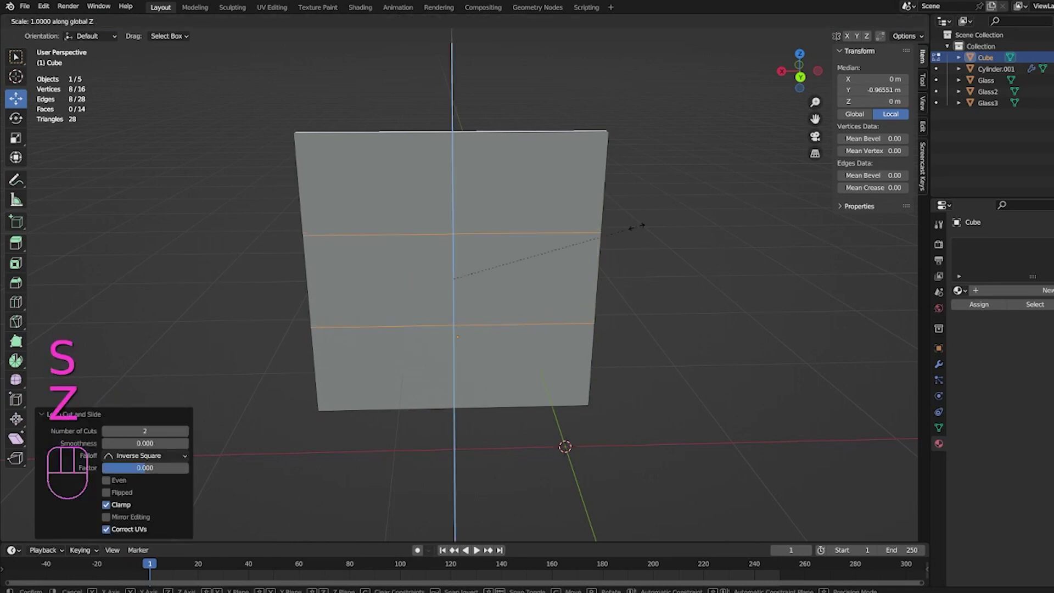
pyautogui.click(453, 278)
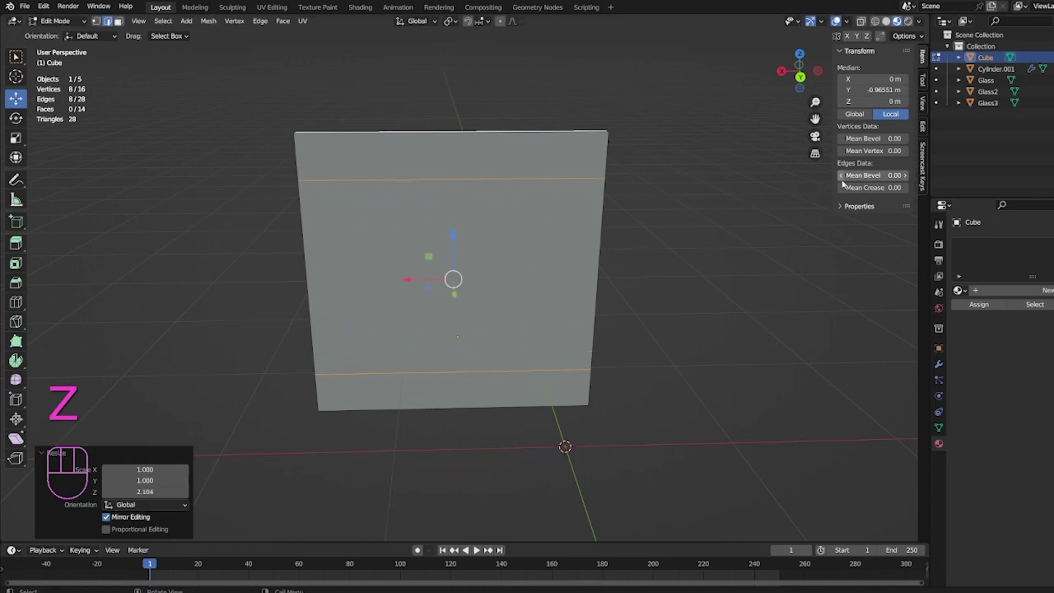
# - Insert two evenly spaced vertical loop cuts in the panel and scale them apart along X by a factor of about 1.65
pyautogui.hotkey('ctrl', 'r')
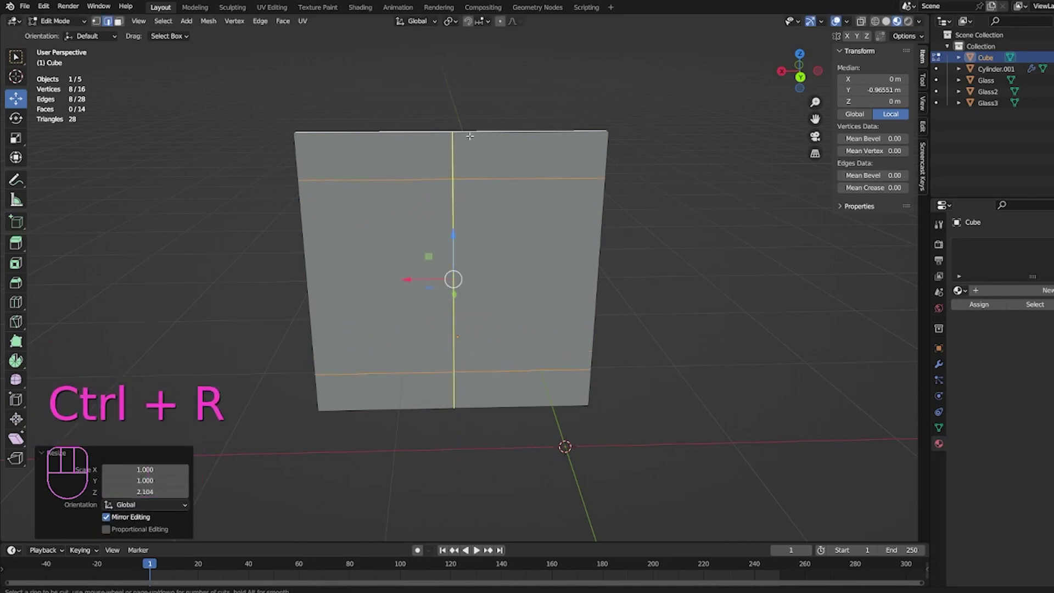
pyautogui.scroll(1, 469, 135)
pyautogui.click(469, 136)
pyautogui.rightClick(469, 136)
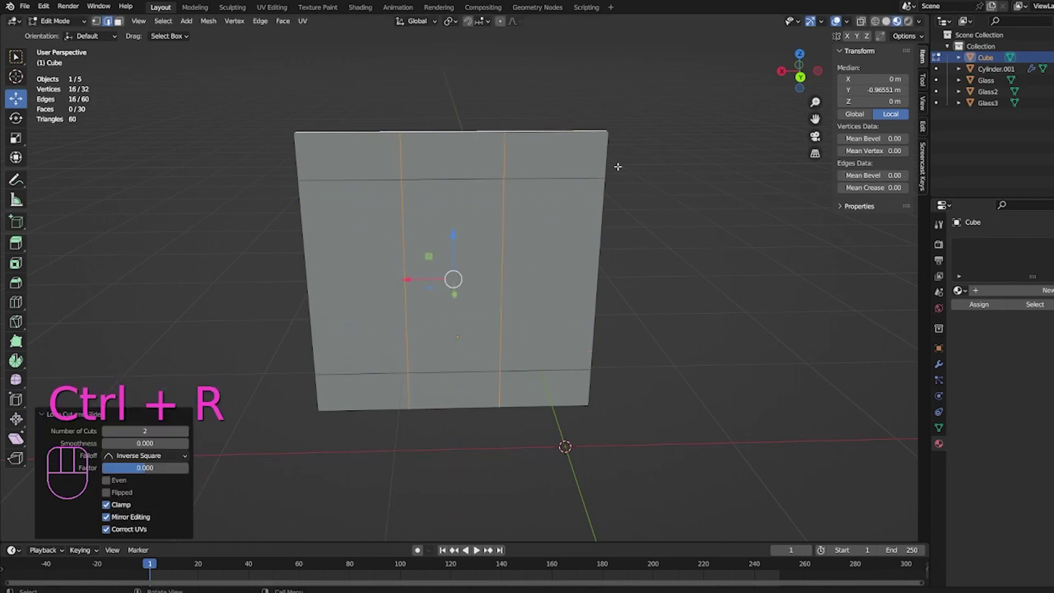
pyautogui.press('s')
pyautogui.press('x')
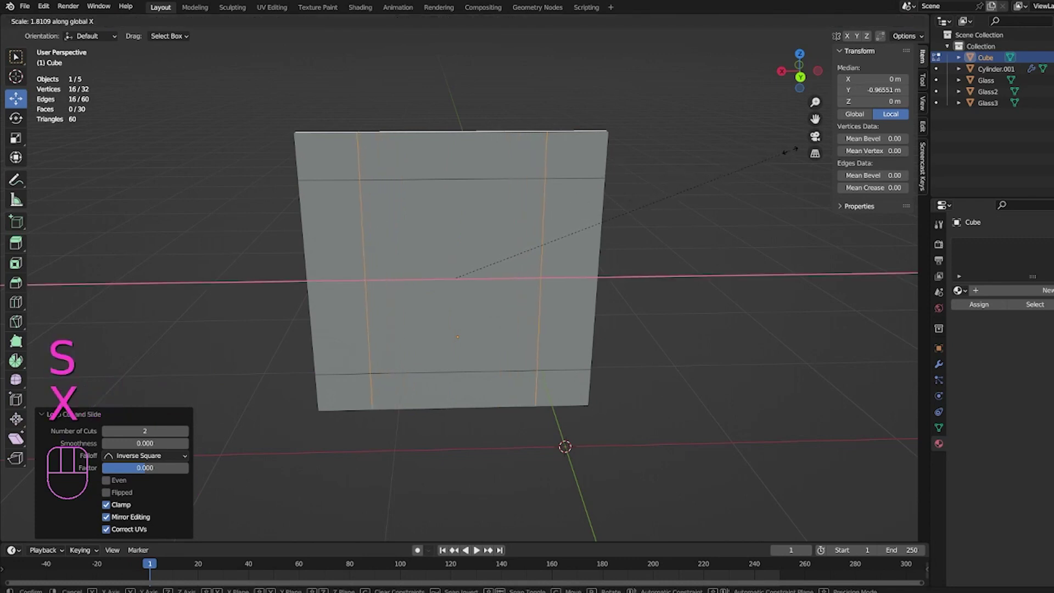
pyautogui.click(760, 160)
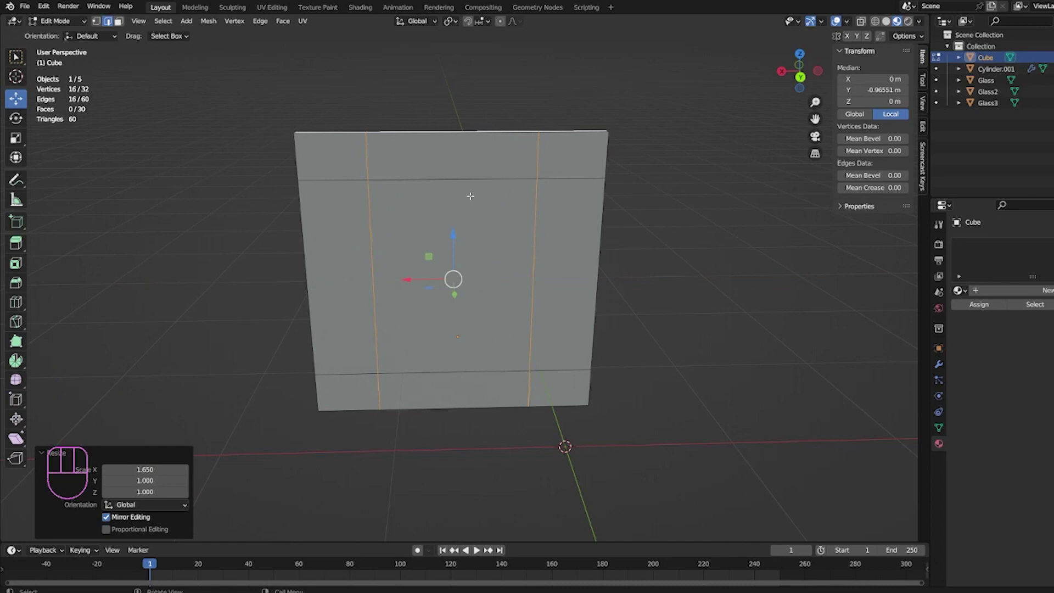
# - Delete the panel's central faces on both the front and back sides to open a window hole
pyautogui.press('3')
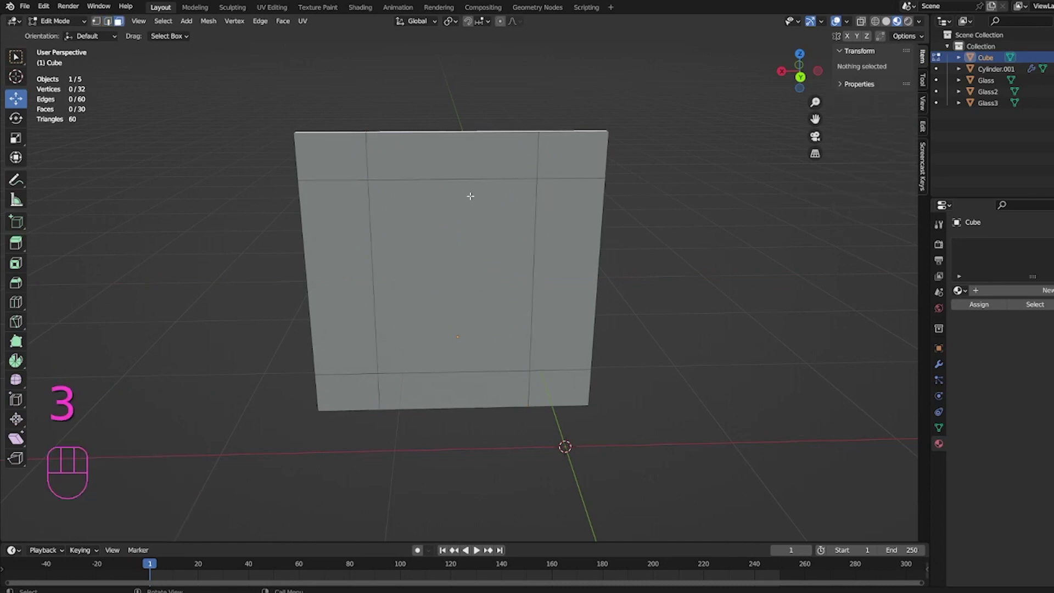
pyautogui.press('3')
pyautogui.click(473, 214)
pyautogui.moveTo(473, 214); pyautogui.dragTo(233, 341, button='middle')
pyautogui.keyDown('shift'); pyautogui.click(299, 328); pyautogui.keyUp('shift')
pyautogui.press('x')
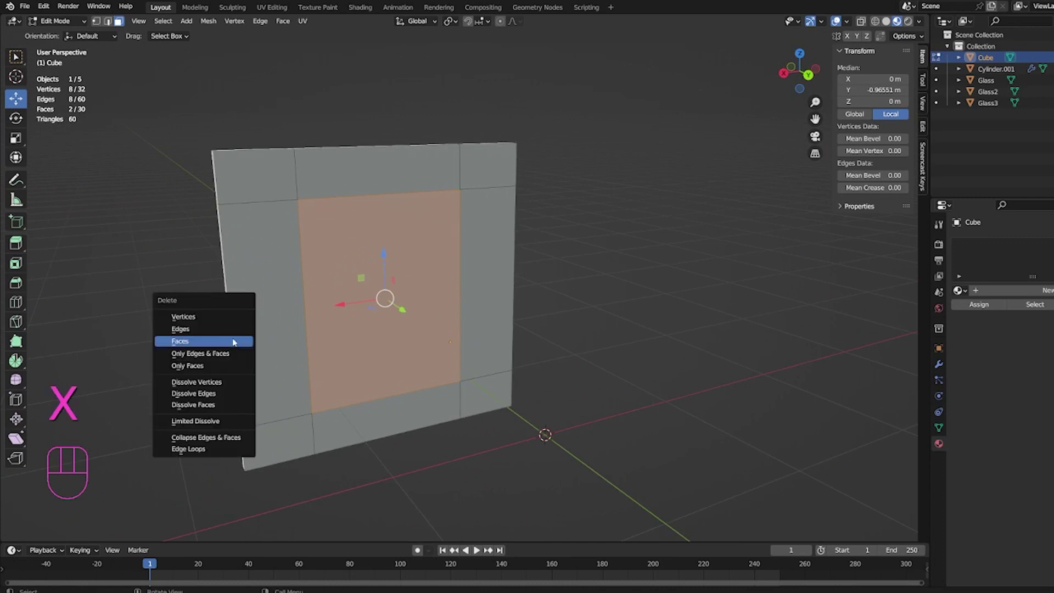
pyautogui.click(232, 342)
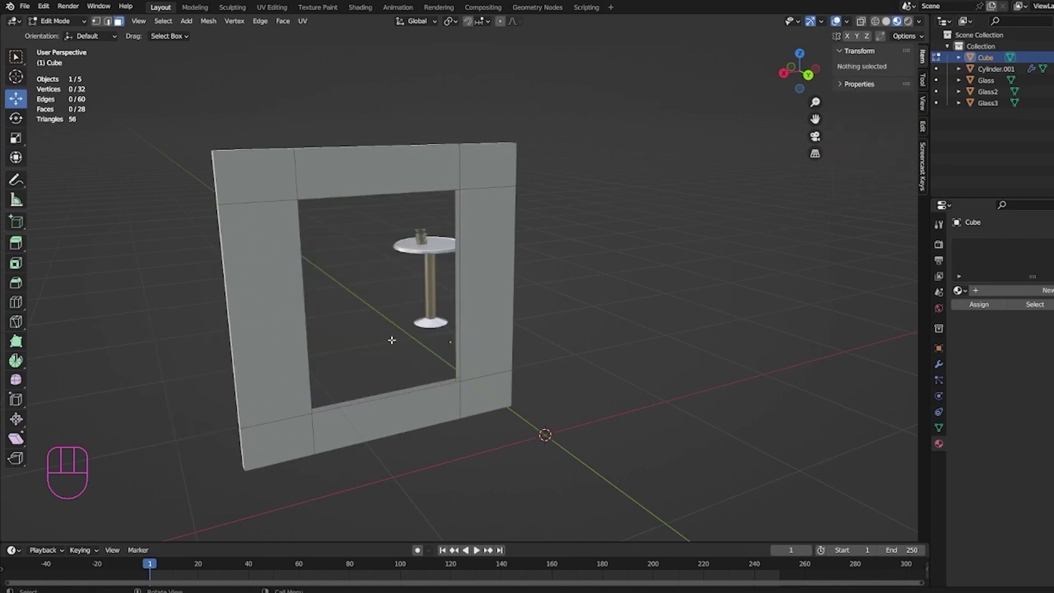
# - Undo the opening and loop cuts in the wall panel, back to the plain uncut slab
pyautogui.moveTo(391, 336); pyautogui.dragTo(411, 263, button='middle')
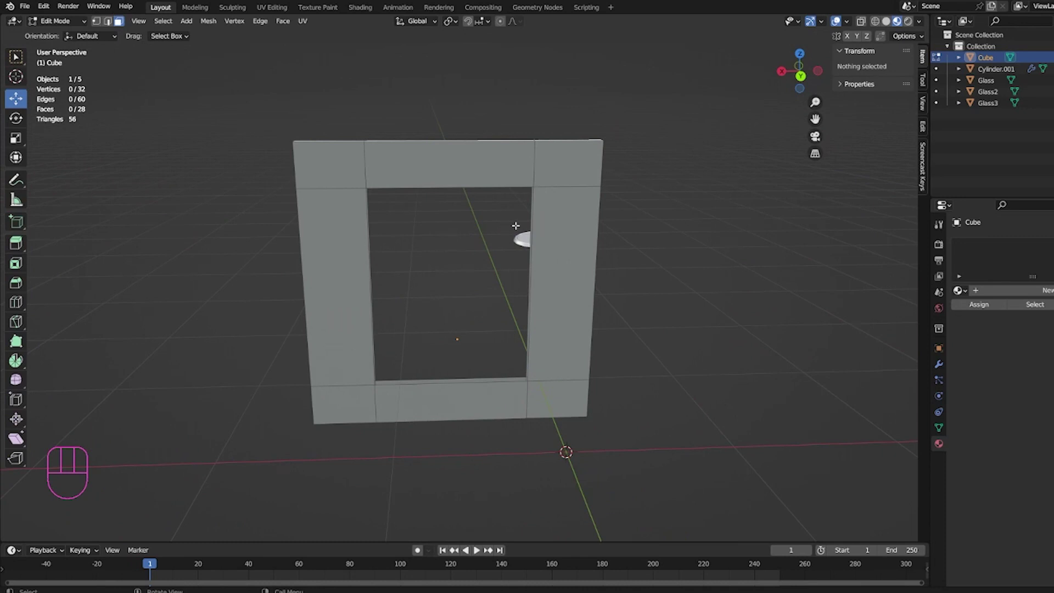
pyautogui.scroll(-2, 513, 225)
pyautogui.moveTo(497, 236)
pyautogui.mouseDown(button='middle')
pyautogui.moveTo(501, 254)
pyautogui.moveTo(489, 235)
pyautogui.moveTo(513, 235)
pyautogui.mouseUp(button='middle')
pyautogui.hotkey('ctrl', 'z')
pyautogui.hotkey('ctrl', 'z')
pyautogui.hotkey('ctrl', 'z')
pyautogui.hotkey('ctrl', 'z')
pyautogui.hotkey('ctrl', 'z')
pyautogui.hotkey('ctrl', 'z')
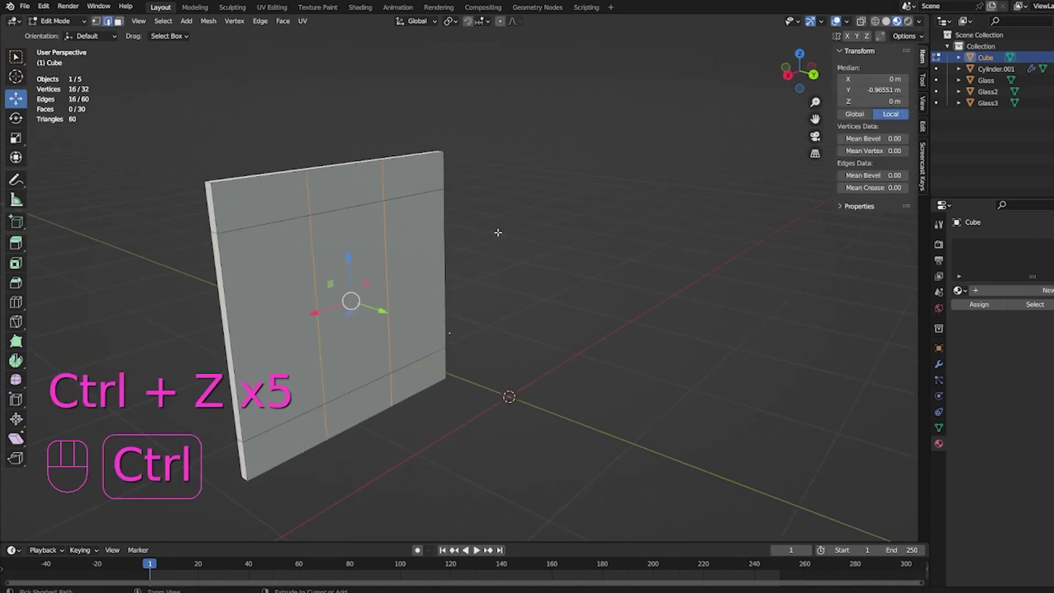
pyautogui.hotkey('ctrl', 'z')
pyautogui.hotkey('ctrl', 'z')
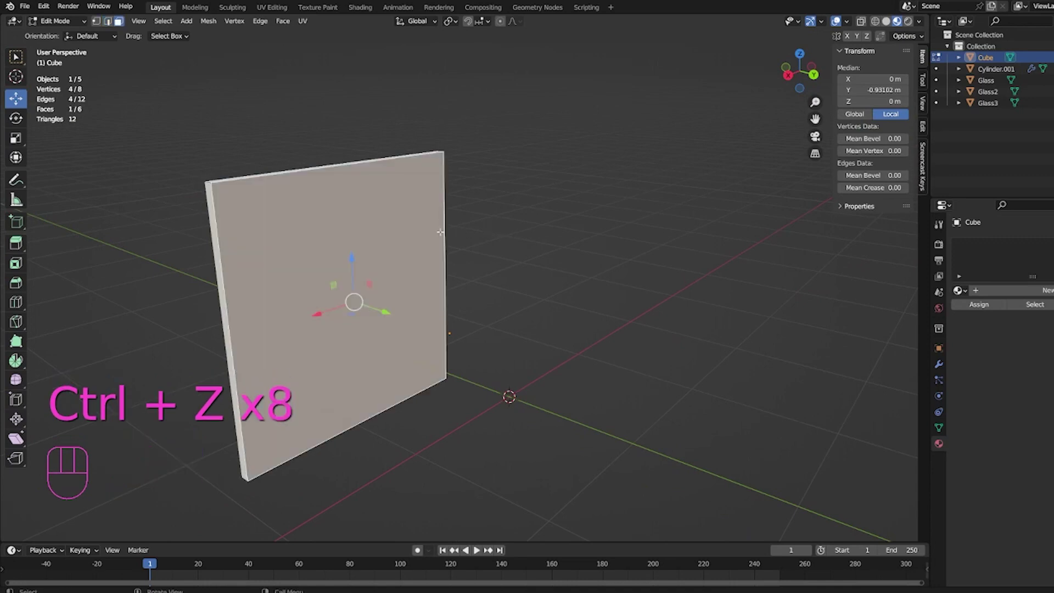
pyautogui.press('Tab')
pyautogui.moveTo(410, 242); pyautogui.dragTo(400, 325, button='middle')
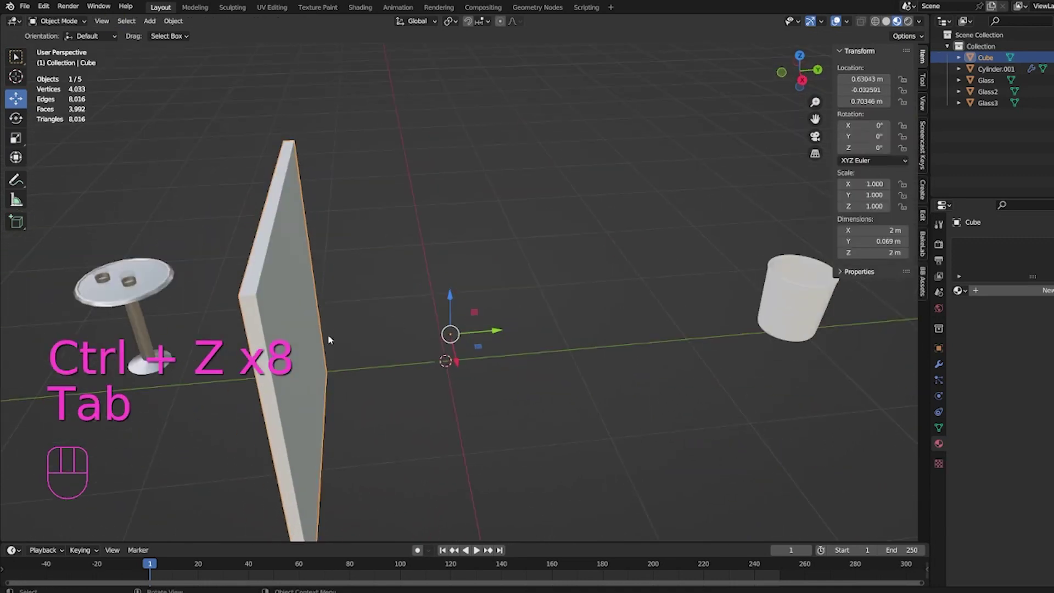
pyautogui.moveTo(327, 335); pyautogui.dragTo(299, 301, button='middle')
pyautogui.rightClick(298, 297)
pyautogui.moveTo(307, 289)
pyautogui.click(374, 301)
pyautogui.moveTo(376, 308); pyautogui.dragTo(342, 349, button='middle')
# - Undo the slab's flattening to restore the full 2 m cube
pyautogui.hotkey('ctrl', 'z')
pyautogui.hotkey('ctrl', 'z')
pyautogui.hotkey('ctrl', 'z')
pyautogui.hotkey('ctrl', 'z')
pyautogui.hotkey('ctrl', 'z')
pyautogui.hotkey('ctrl', 'z')
pyautogui.hotkey('ctrl', 'z')
pyautogui.hotkey('ctrl', 'z')
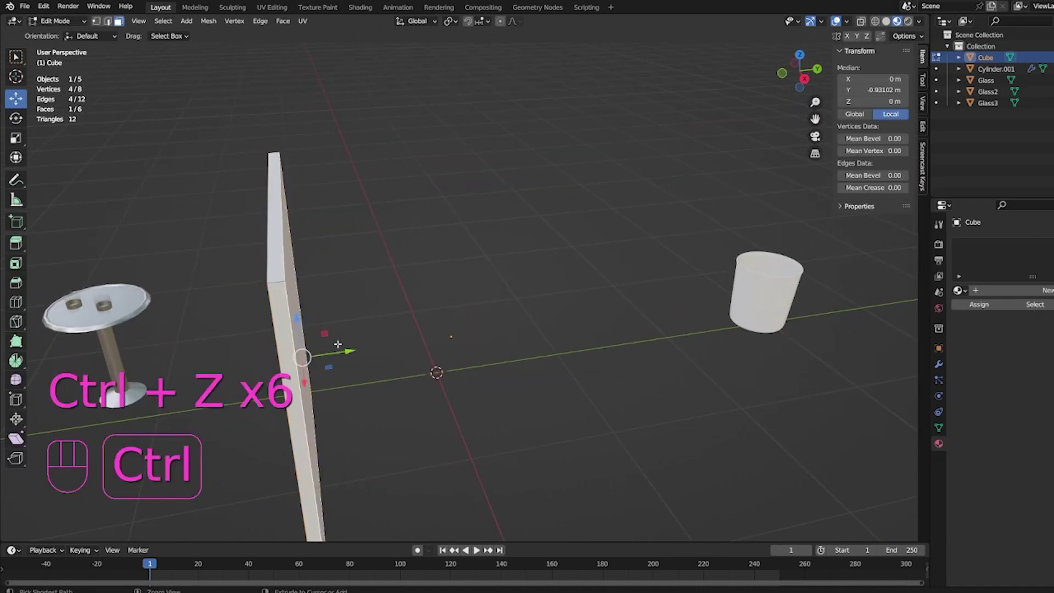
pyautogui.moveTo(425, 334); pyautogui.dragTo(429, 333, button='middle')
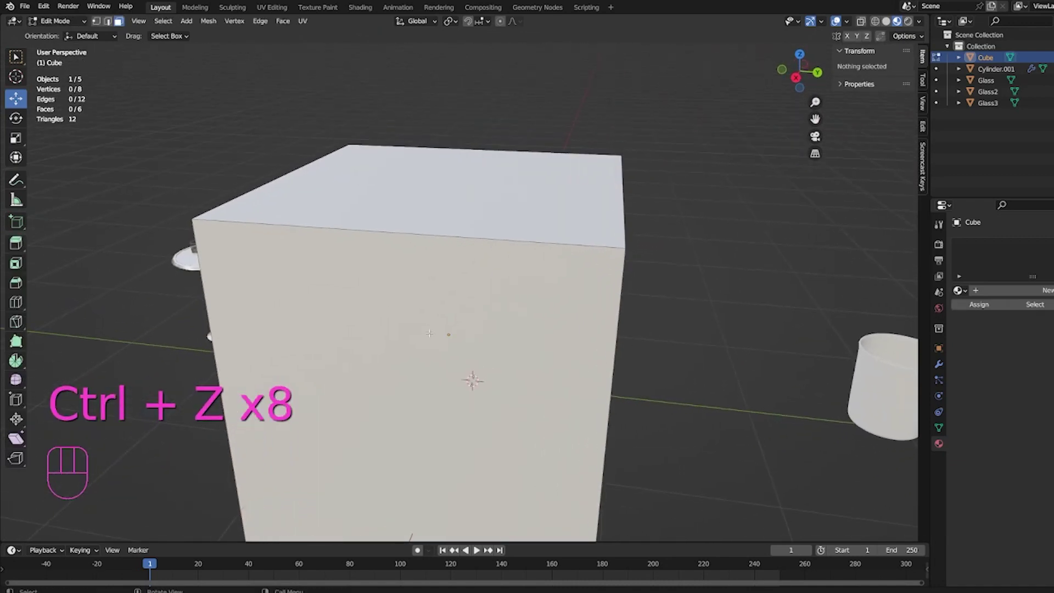
pyautogui.scroll(-5, 359, 326)
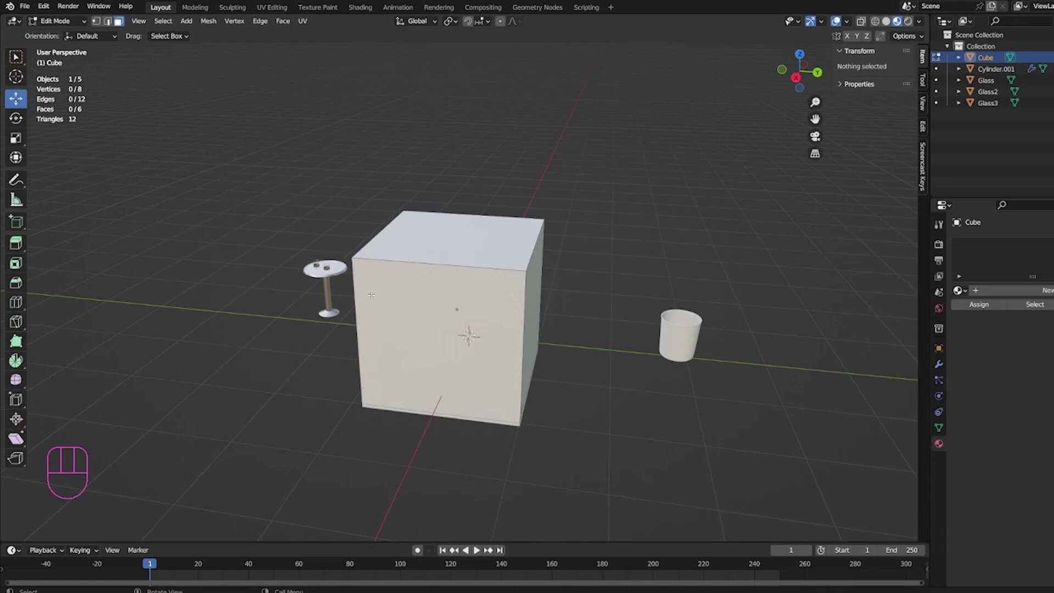
pyautogui.moveTo(316, 315); pyautogui.dragTo(389, 298, button='middle')
# - Nudge the cube about 0.07 m along Y in Object Mode and move the cup-shaped cylinder about 2.11 m along Y away from it
pyautogui.press('Tab')
pyautogui.scroll(-1, 481, 314)
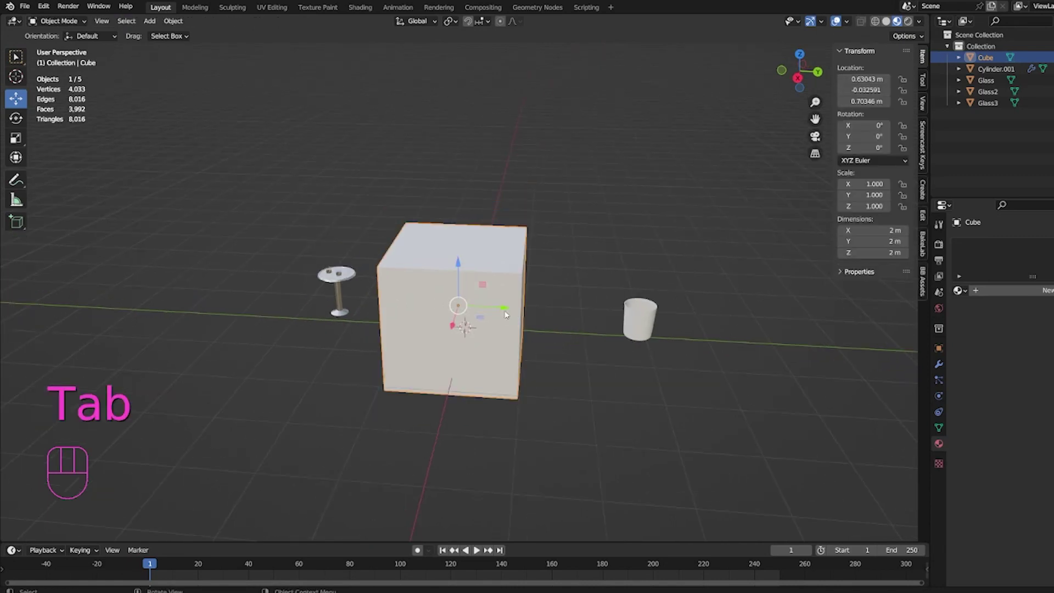
pyautogui.moveTo(507, 309); pyautogui.dragTo(517, 307)
pyautogui.click(640, 319)
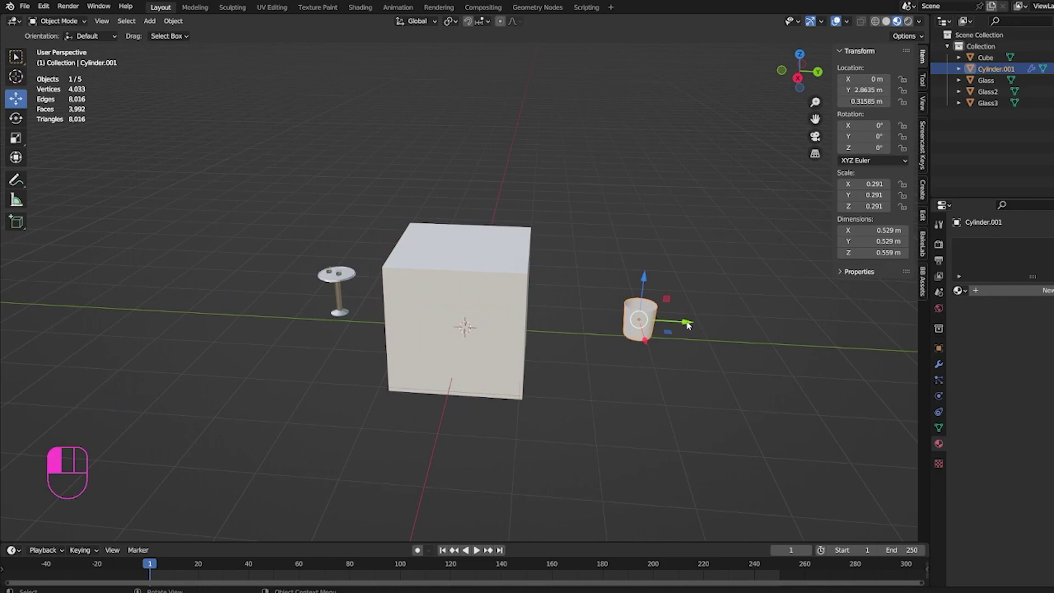
pyautogui.moveTo(686, 322); pyautogui.dragTo(823, 328)
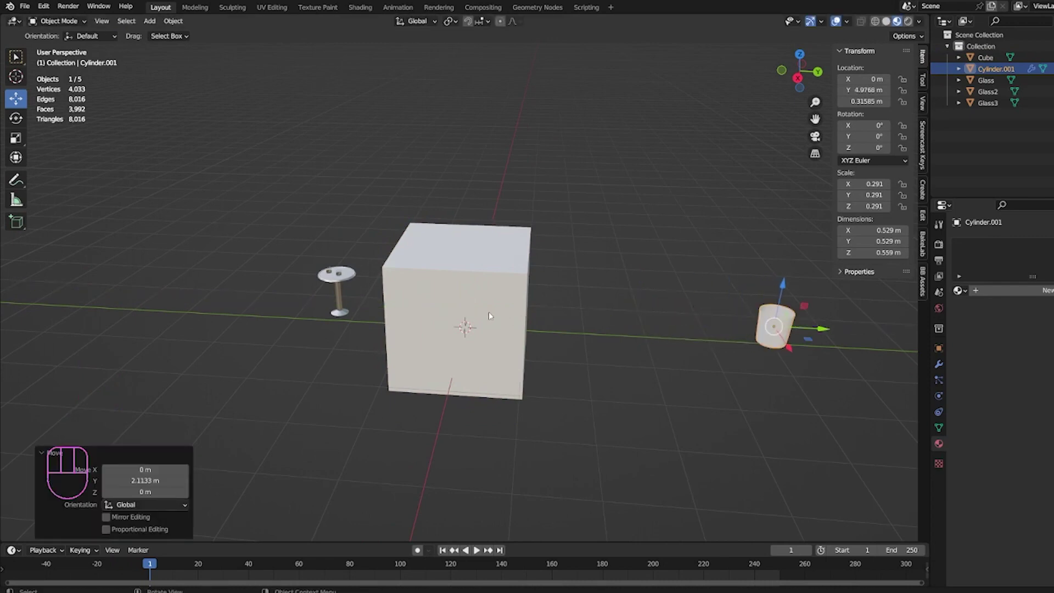
pyautogui.scroll(2, 366, 314)
pyautogui.scroll(-1, 546, 372)
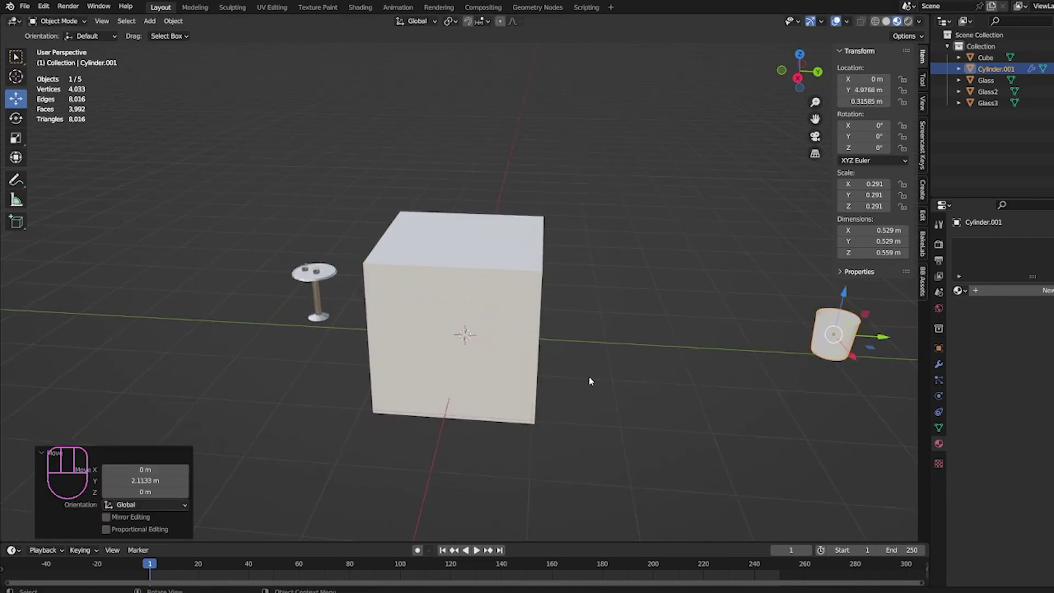
# - Delete the cube from the scene
pyautogui.moveTo(589, 378); pyautogui.dragTo(493, 345, button='middle')
pyautogui.scroll(3, 492, 345)
pyautogui.click(256, 262)
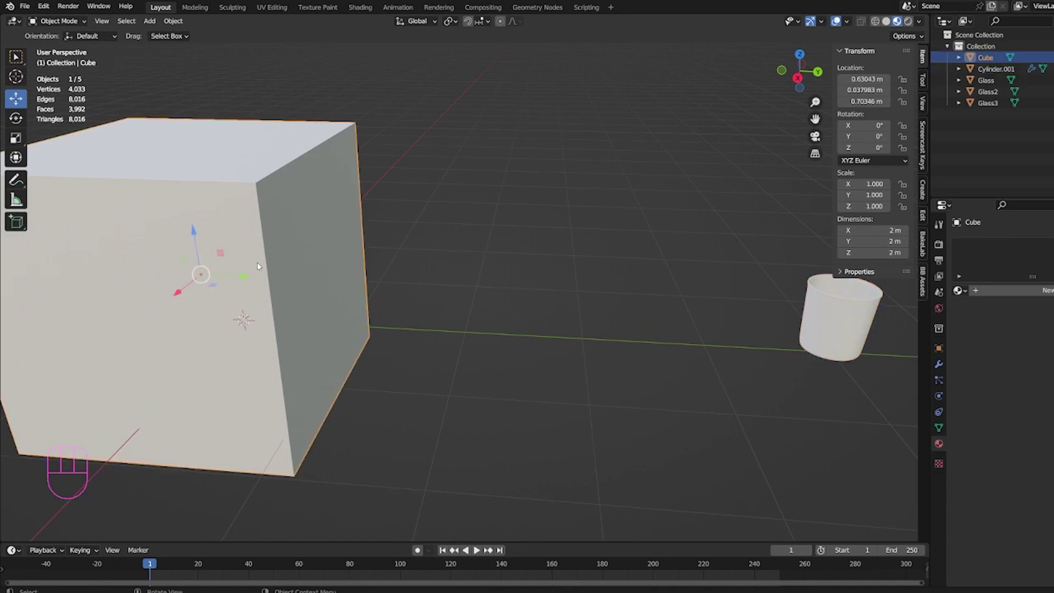
pyautogui.press('Delete')
# - Add a mesh cylinder at the world origin and set its vertex count to 16
pyautogui.keyDown('shift'); pyautogui.moveTo(246, 260); pyautogui.dragTo(370, 317, button='middle'); pyautogui.keyUp('shift')
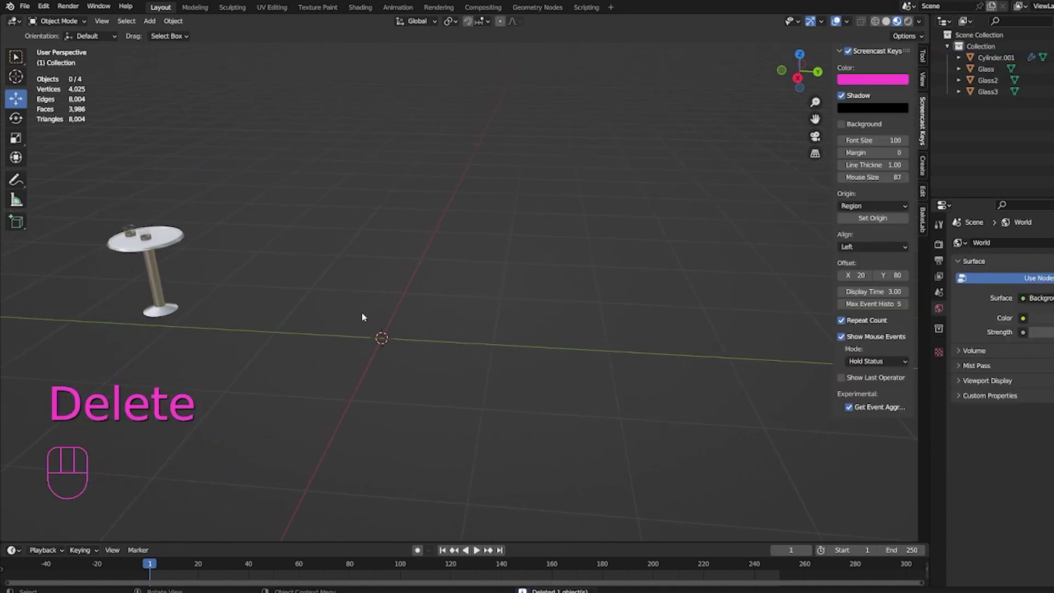
pyautogui.hotkey('shift', 'a')
pyautogui.moveTo(355, 306)
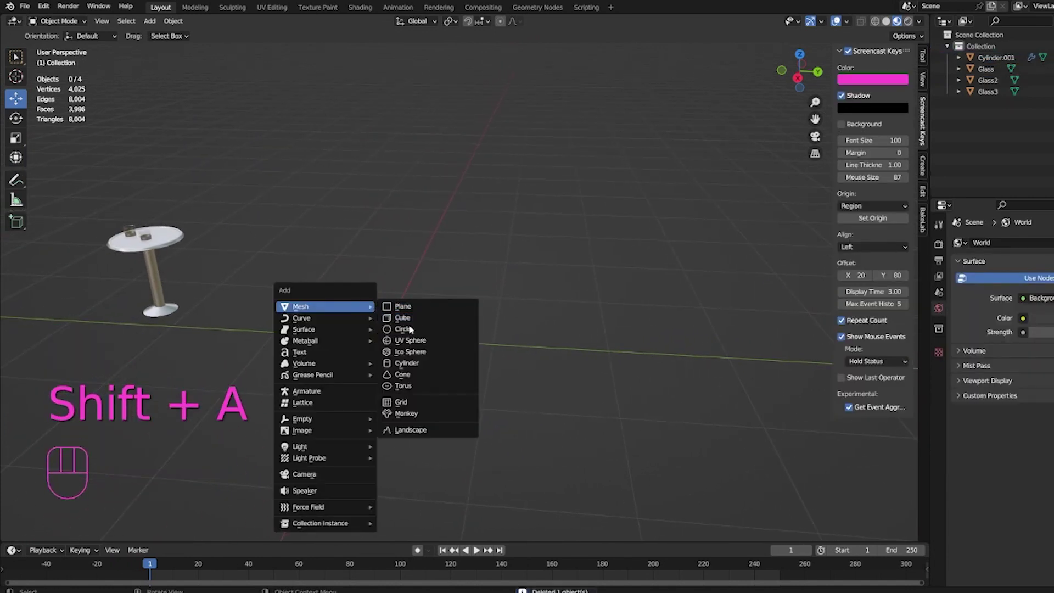
pyautogui.click(407, 363)
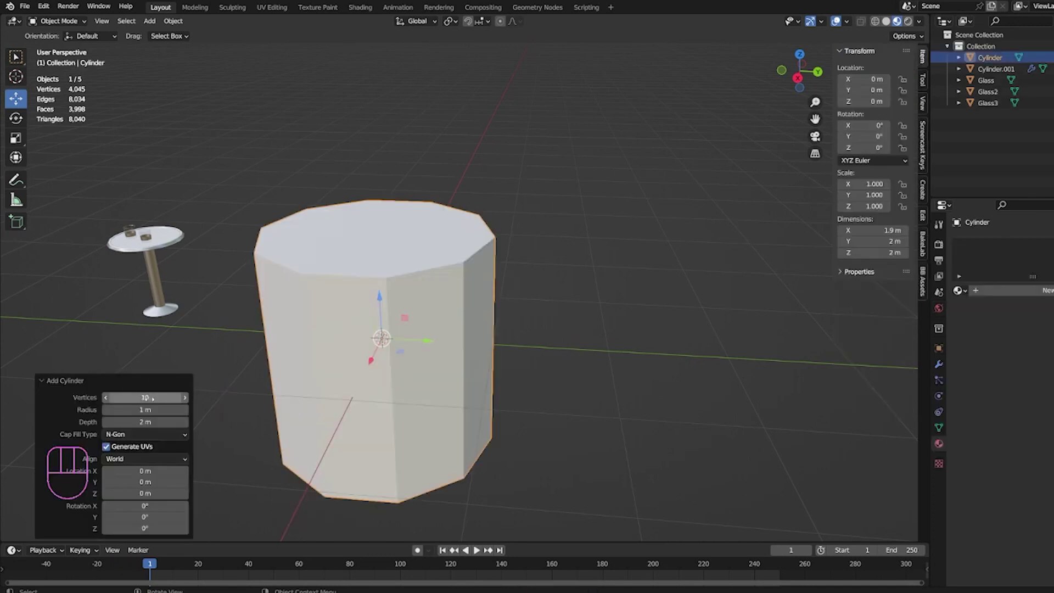
pyautogui.click(146, 397)
pyautogui.write('16')
pyautogui.press('Return')
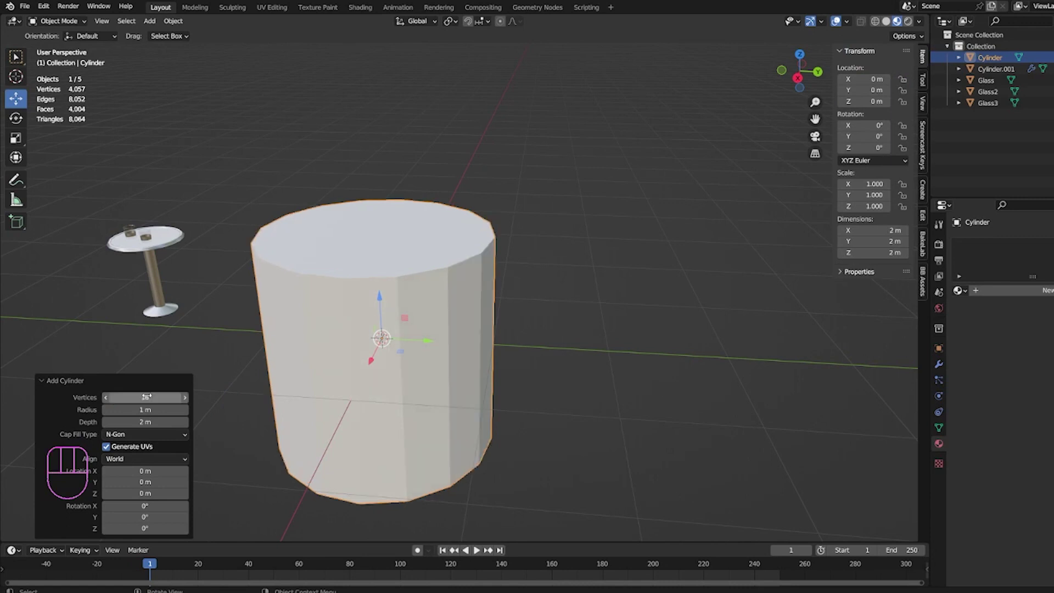
# - Raise the cylinder until it stands on the ground and lower its top face to leave a thin disc
pyautogui.moveTo(389, 311); pyautogui.dragTo(393, 198)
pyautogui.press('Tab')
pyautogui.click(391, 125)
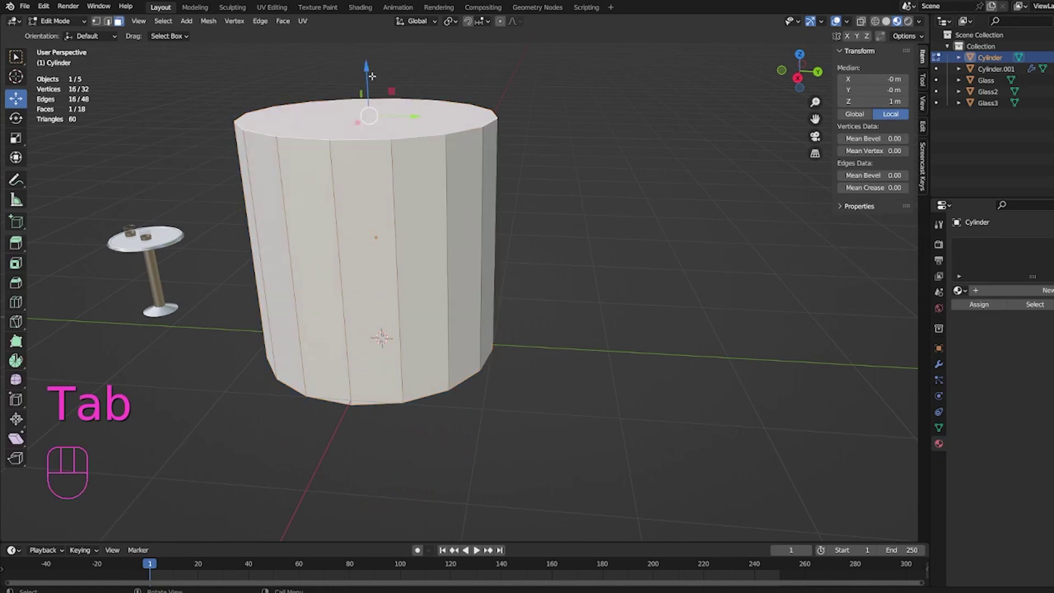
pyautogui.moveTo(370, 75); pyautogui.dragTo(382, 297)
# - Scale the whole disc down uniformly to about 0.606
pyautogui.press('a')
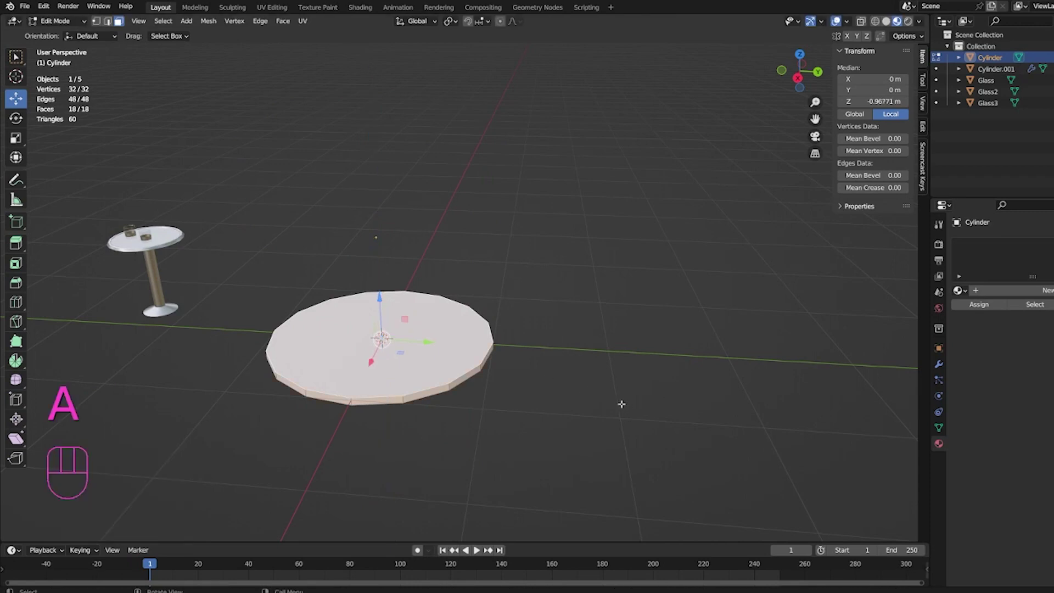
pyautogui.press('s')
pyautogui.click(527, 384)
pyautogui.moveTo(527, 385); pyautogui.dragTo(469, 355, button='middle')
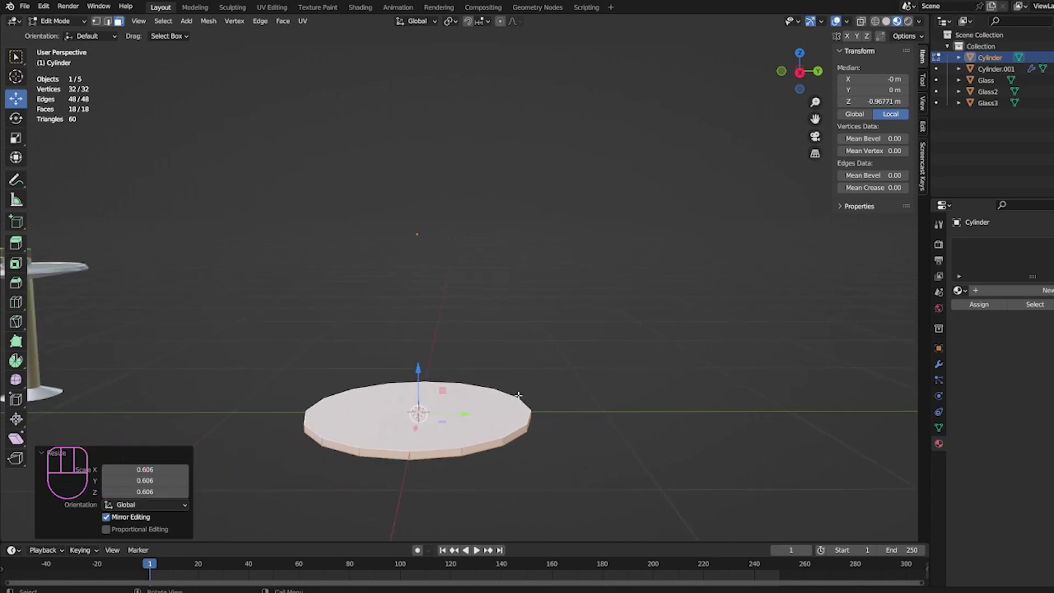
pyautogui.press('s')
pyautogui.rightClick(494, 395)
# - Scale the disc's top face down by about 0.392 and slightly further, and raise it about 0.12 m into a sloped base
pyautogui.click(475, 413)
pyautogui.press('s')
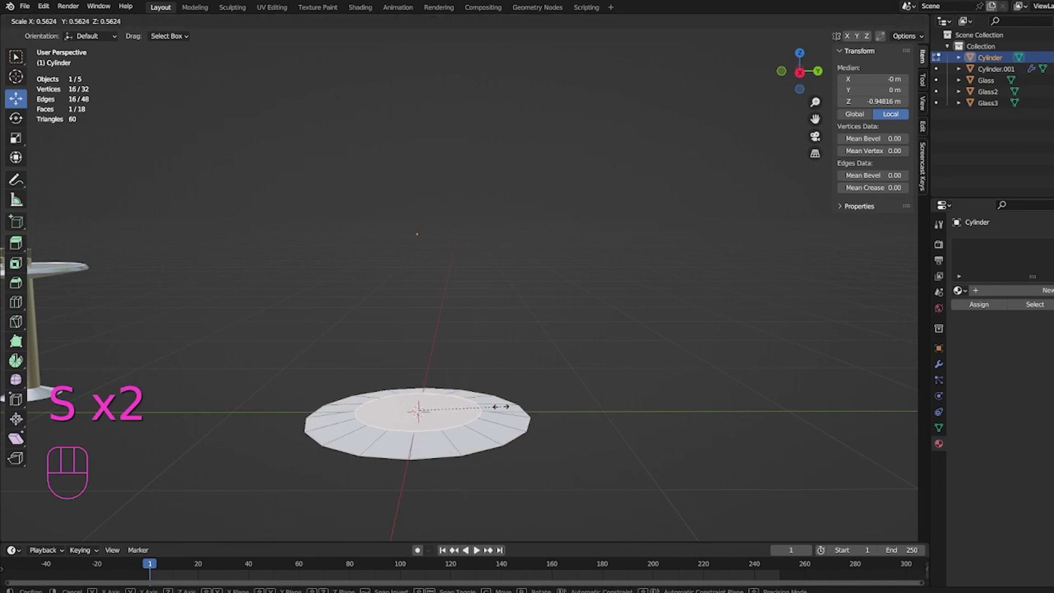
pyautogui.click(419, 386)
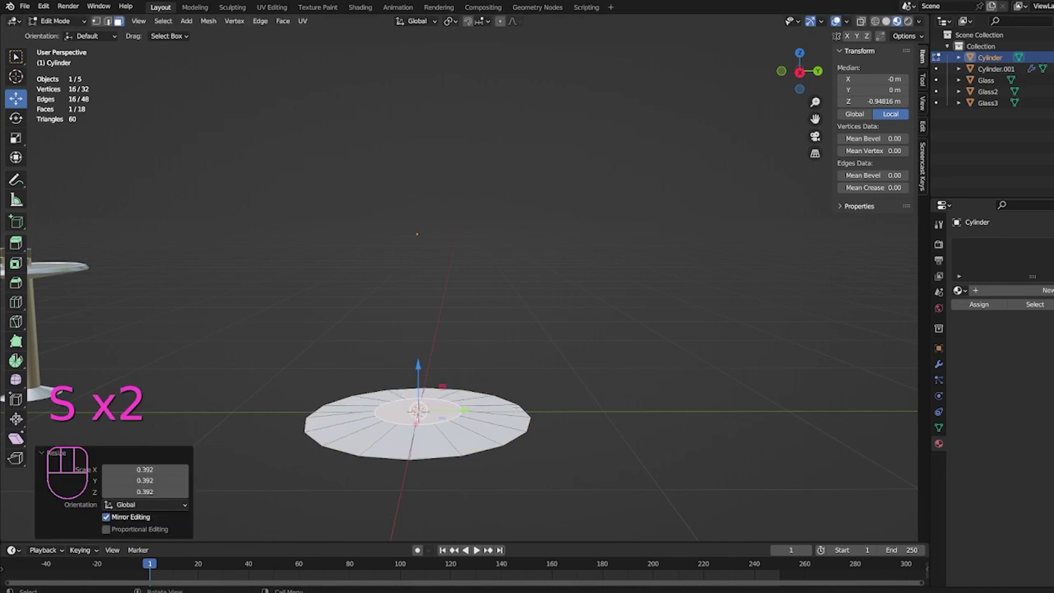
pyautogui.press('s')
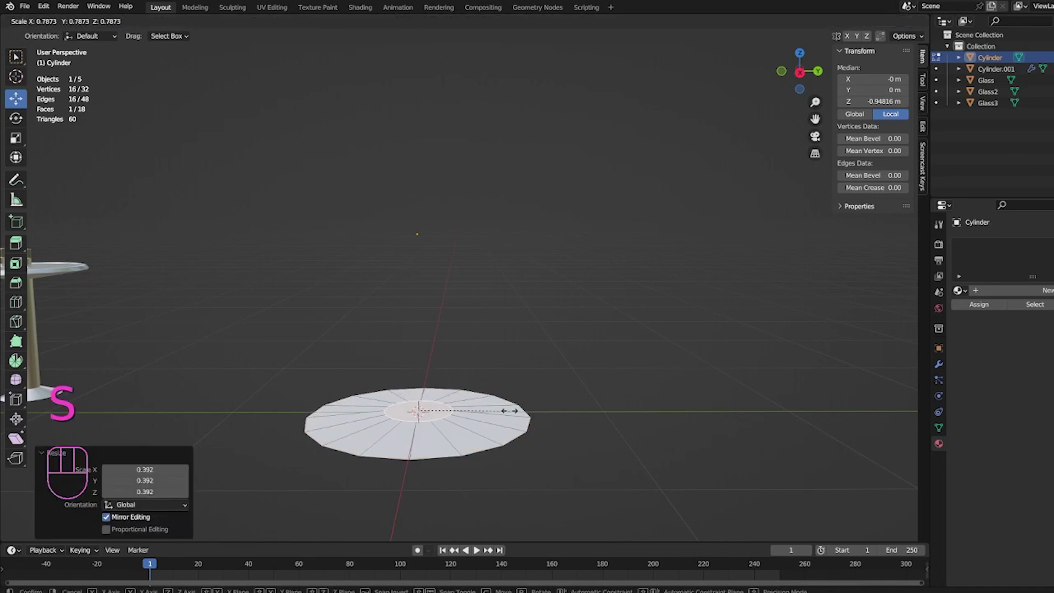
pyautogui.click(485, 412)
pyautogui.moveTo(419, 365); pyautogui.dragTo(420, 352)
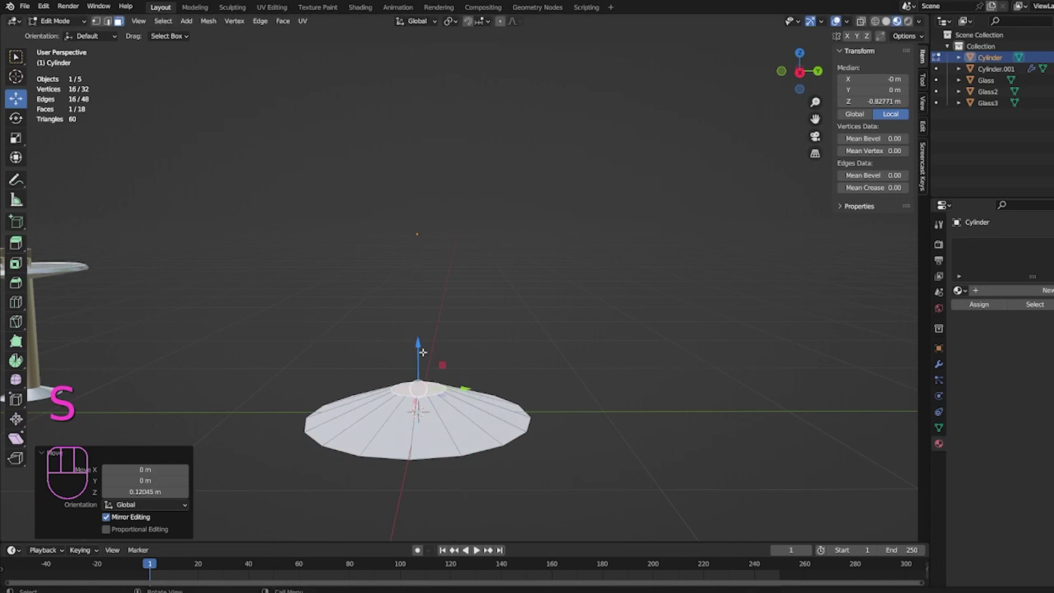
# - Extrude the base's small top face about 1.03 m upward along global Z to form a column
pyautogui.click(433, 389)
pyautogui.moveTo(429, 353); pyautogui.dragTo(429, 329, button='middle')
pyautogui.press('e')
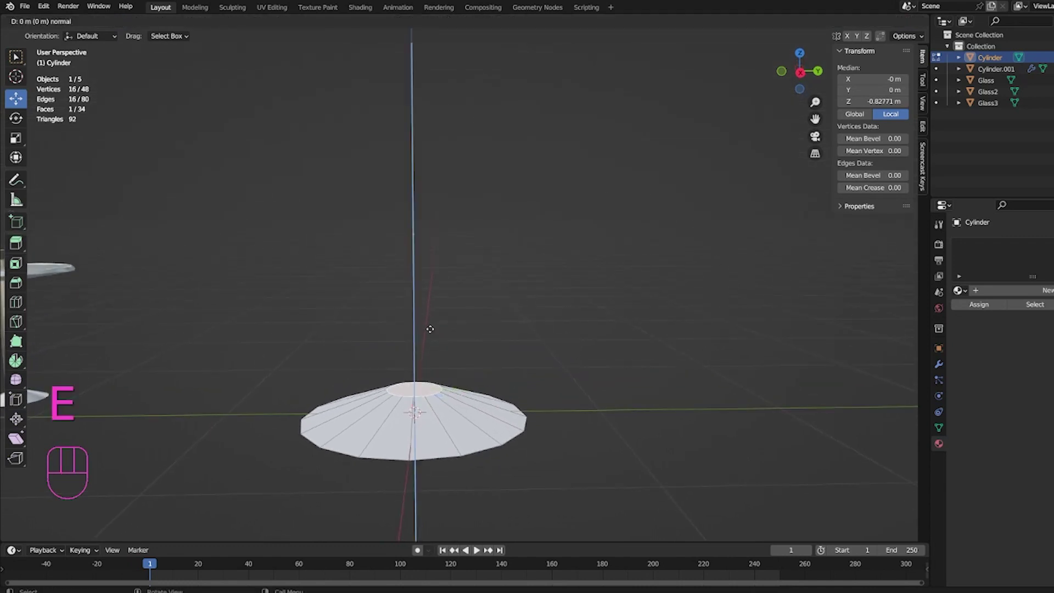
pyautogui.press('z')
pyautogui.press('z')
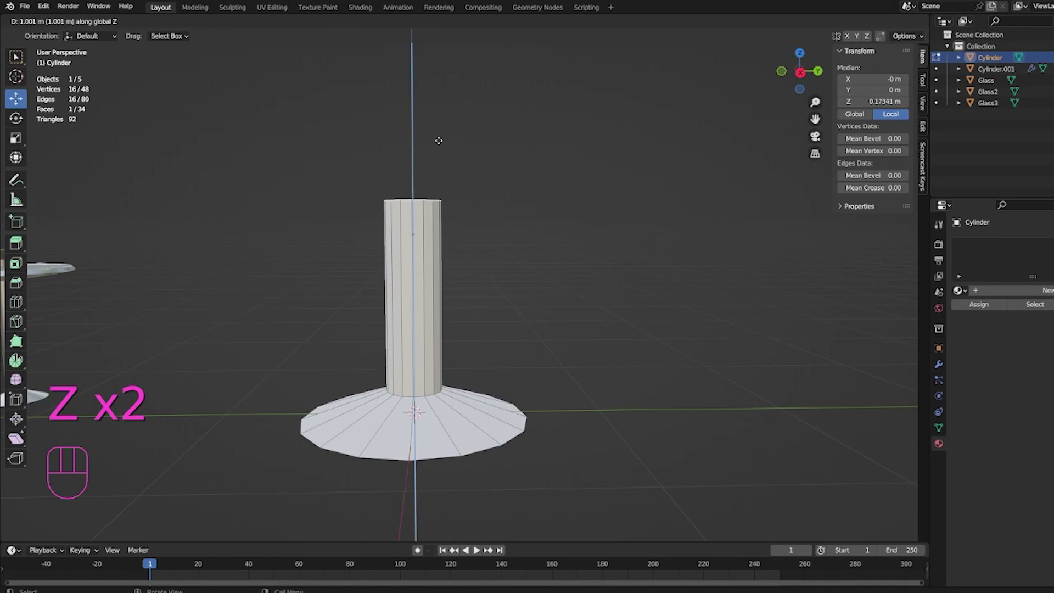
pyautogui.click(439, 134)
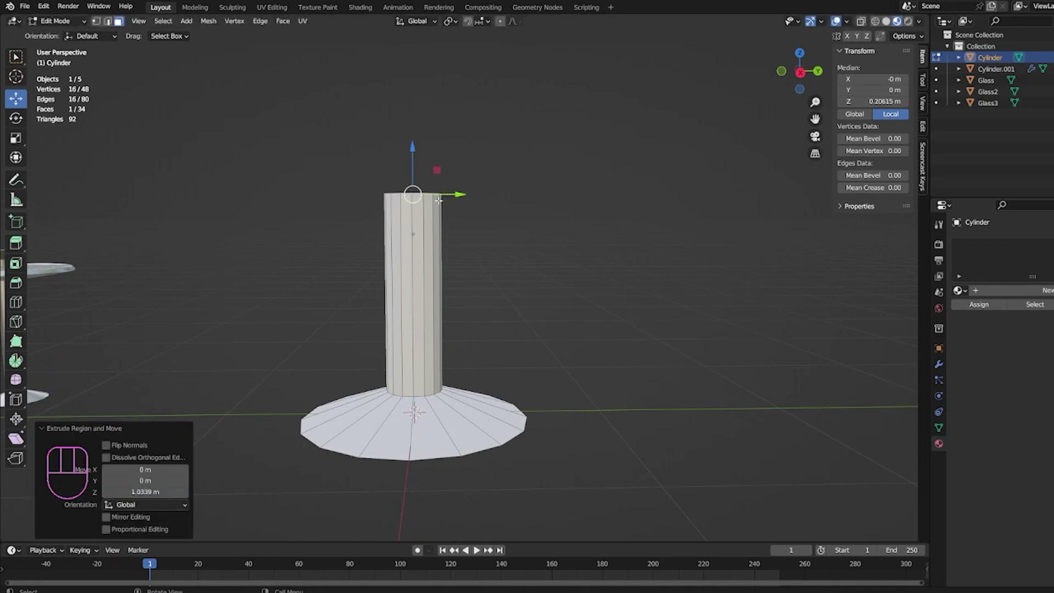
# - Add one loop cut around the column and slide it near the top with a factor of about -0.850
pyautogui.scroll(1, 433, 181)
pyautogui.moveTo(436, 215); pyautogui.dragTo(429, 197, button='middle')
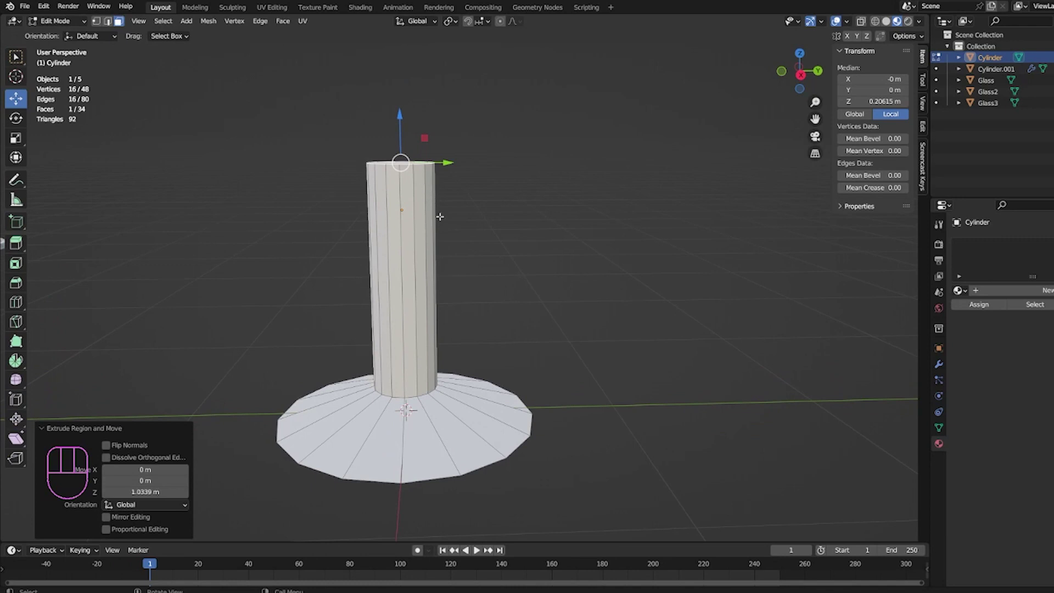
pyautogui.hotkey('ctrl', 'r')
pyautogui.click(437, 192)
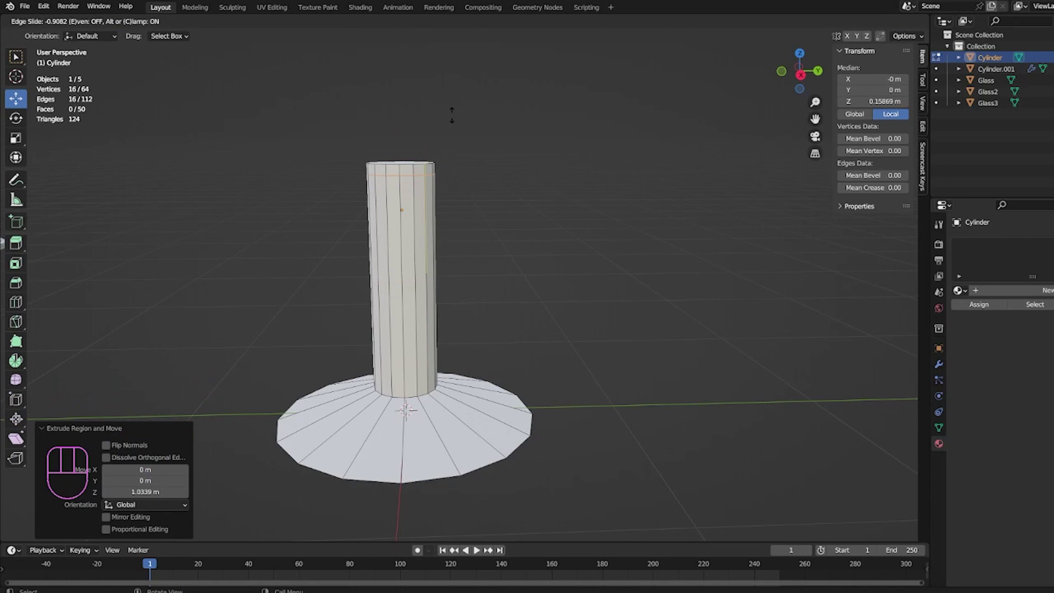
pyautogui.click(455, 122)
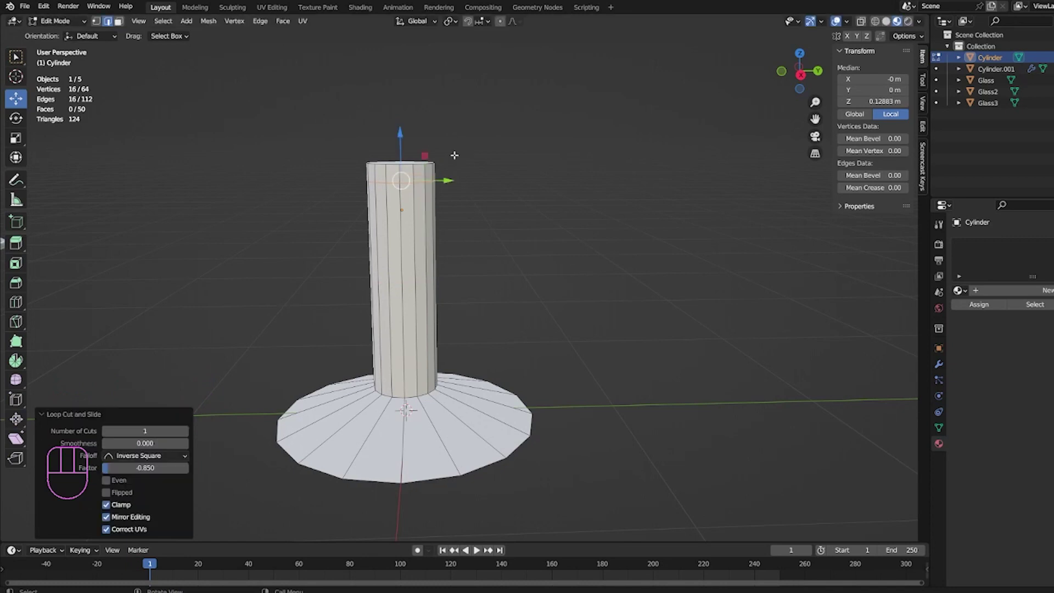
# - Add the column's top rim edge loop to the selected loop below it and try to scale both outward
pyautogui.scroll(2, 454, 159)
pyautogui.keyDown('shift'); pyautogui.scroll(2, 463, 236); pyautogui.keyUp('shift')
pyautogui.scroll(2, 462, 235)
pyautogui.keyDown('shift'); pyautogui.scroll(1, 461, 235); pyautogui.keyUp('shift')
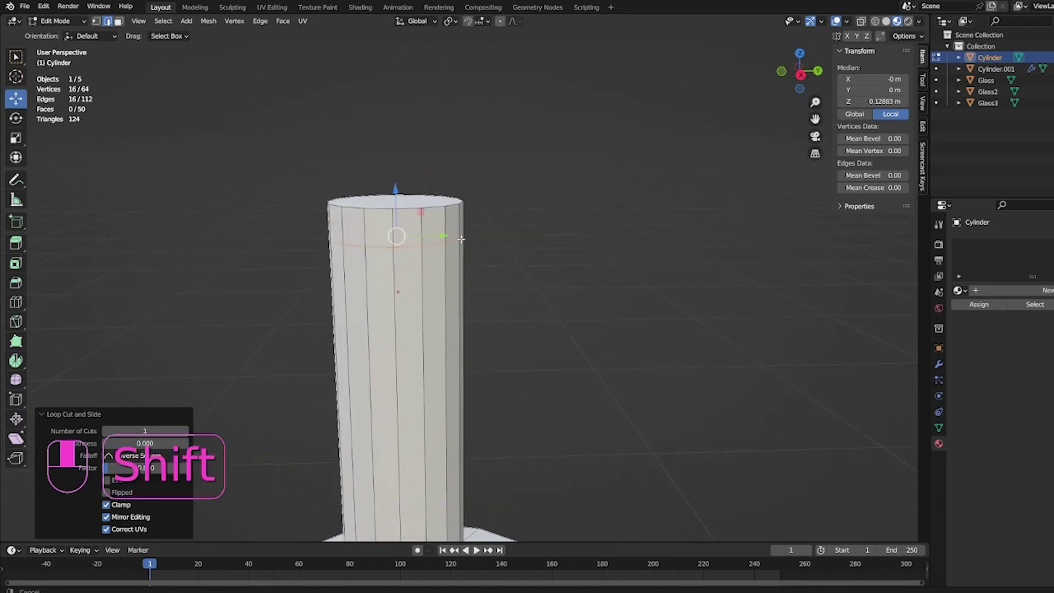
pyautogui.scroll(2, 466, 245)
pyautogui.scroll(-1, 445, 290)
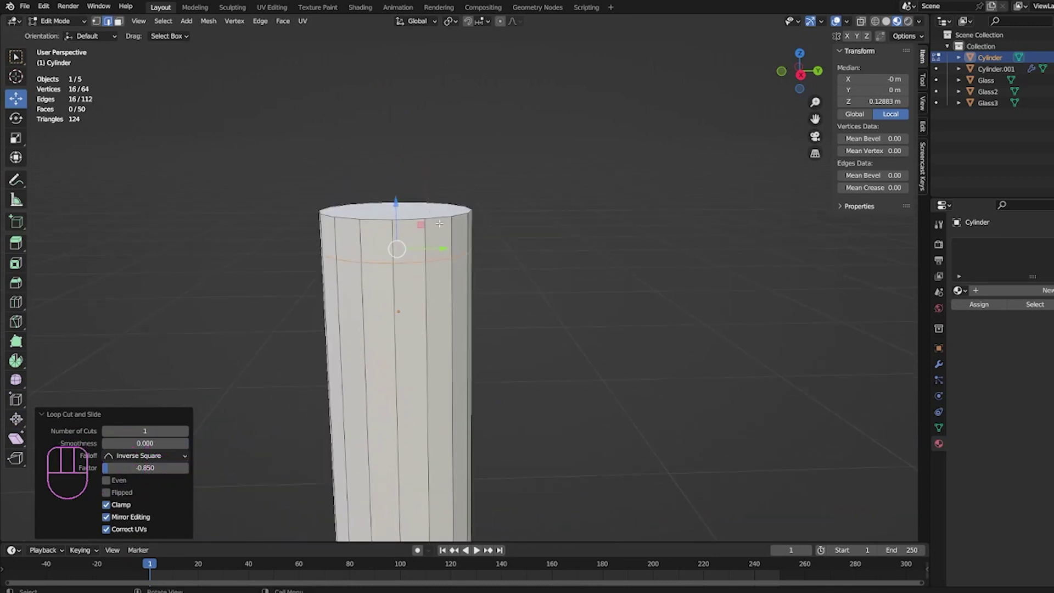
pyautogui.press('2')
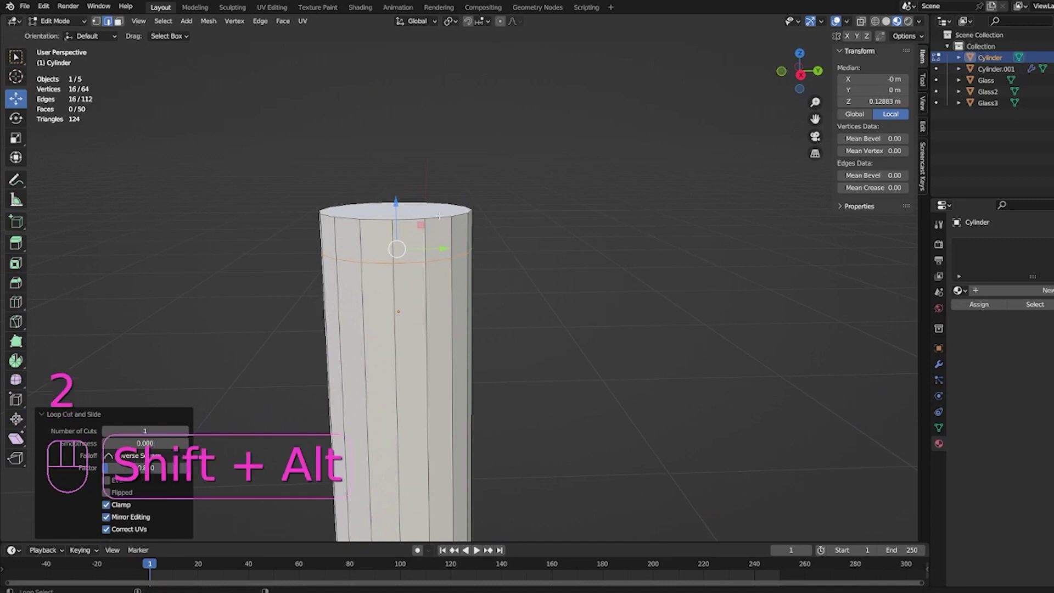
pyautogui.keyDown('alt'); pyautogui.keyDown('shift'); pyautogui.click(439, 215); pyautogui.keyUp('shift'); pyautogui.keyUp('alt')
pyautogui.press('s')
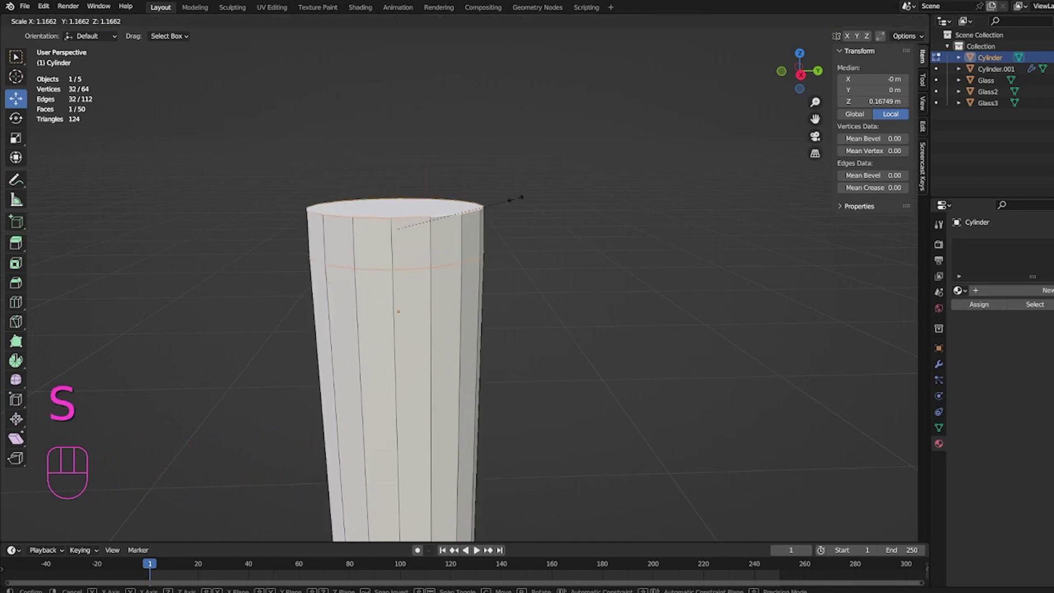
pyautogui.rightClick(428, 213)
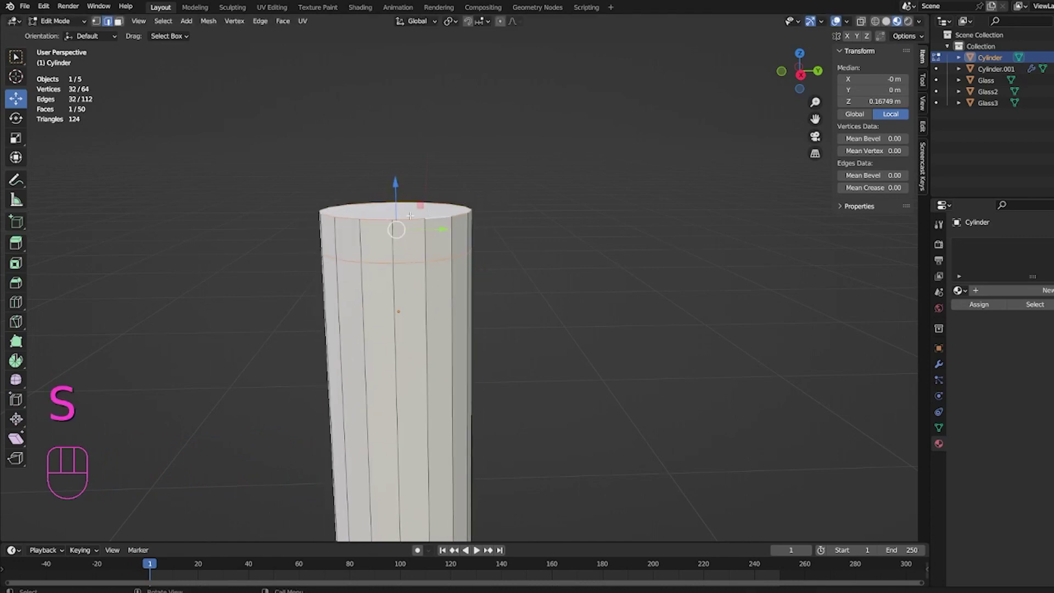
# - Undo the top rim selection and the loop cut near the top of the column
pyautogui.moveTo(403, 190); pyautogui.dragTo(399, 212, button='middle')
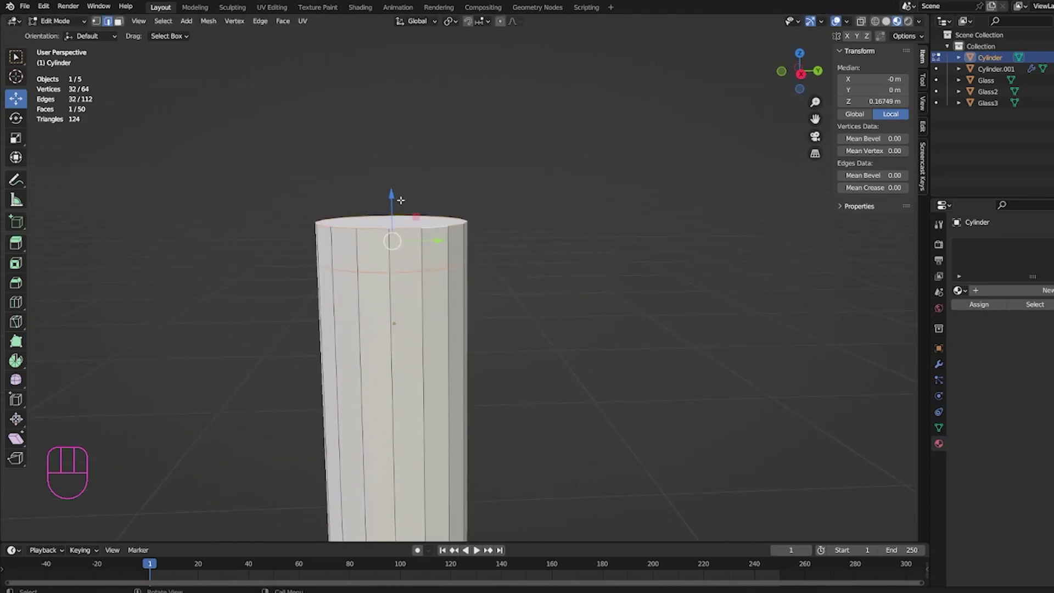
pyautogui.scroll(-3, 401, 200)
pyautogui.scroll(3, 417, 230)
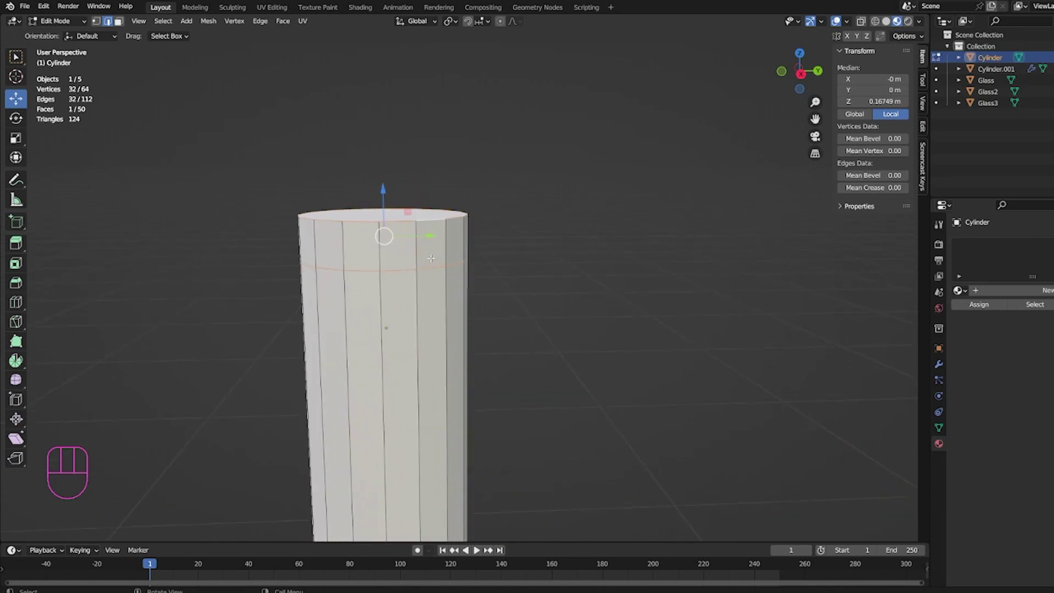
pyautogui.scroll(-2, 431, 258)
pyautogui.scroll(2, 450, 240)
pyautogui.hotkey('ctrl', 'z')
pyautogui.hotkey('ctrl', 'z')
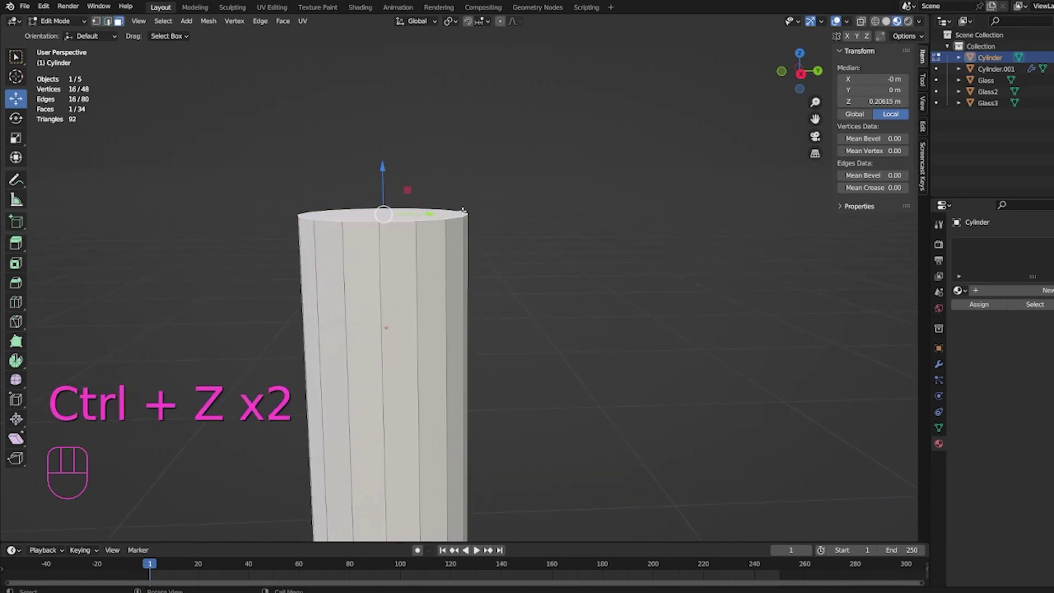
# - In edge select mode, select the complete edge loop around the rim of the column's top face
pyautogui.moveTo(448, 217); pyautogui.dragTo(458, 242, button='middle')
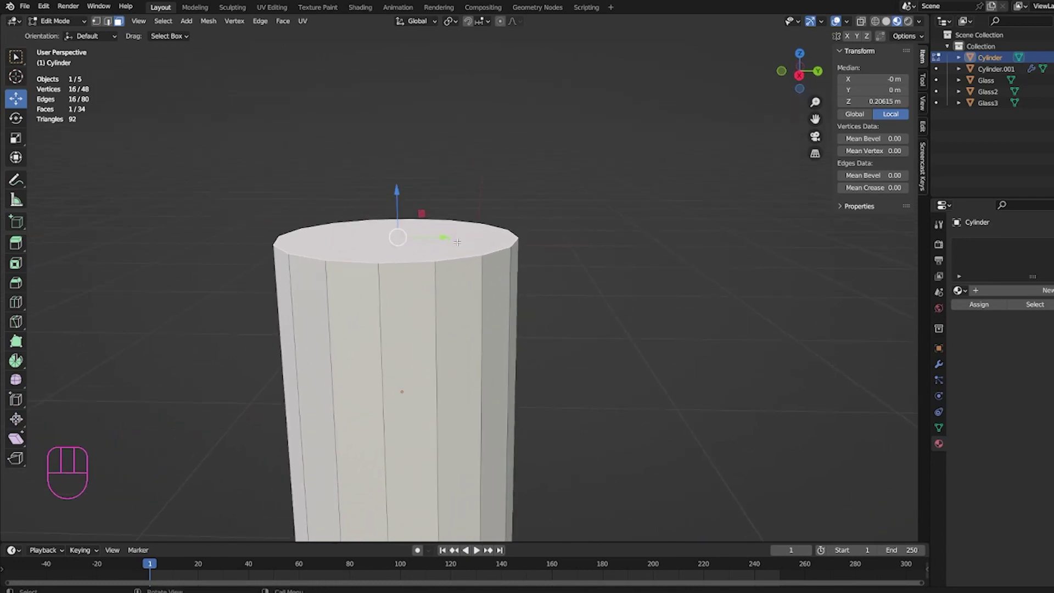
pyautogui.press('2')
pyautogui.keyDown('alt'); pyautogui.keyDown('shift'); pyautogui.click(488, 254); pyautogui.keyUp('shift'); pyautogui.keyUp('alt')
pyautogui.keyDown('alt'); pyautogui.keyDown('shift'); pyautogui.click(492, 253); pyautogui.keyUp('shift'); pyautogui.keyUp('alt')
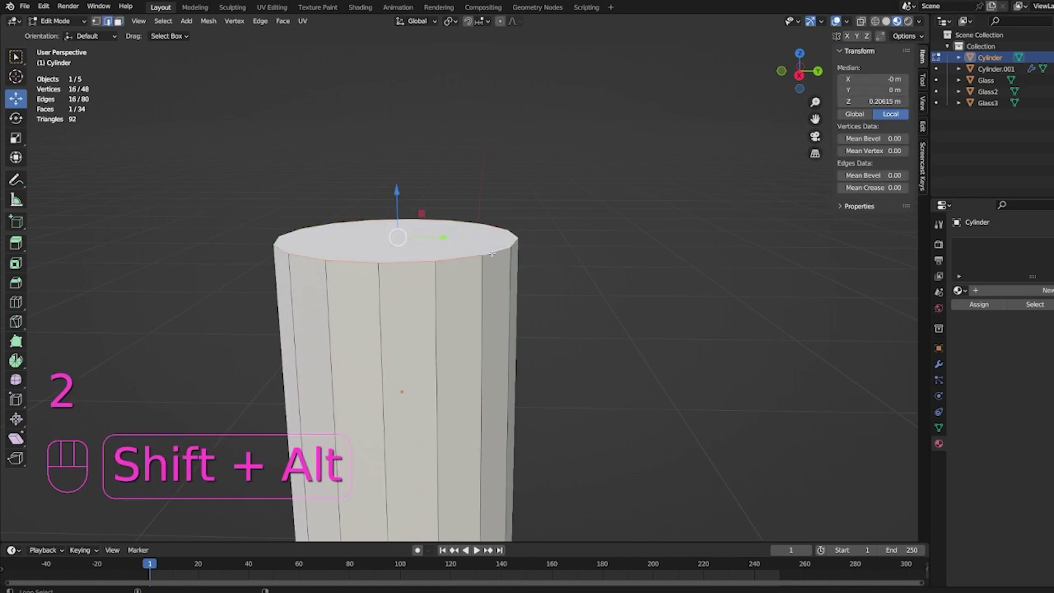
pyautogui.moveTo(492, 253); pyautogui.dragTo(520, 227, button='middle')
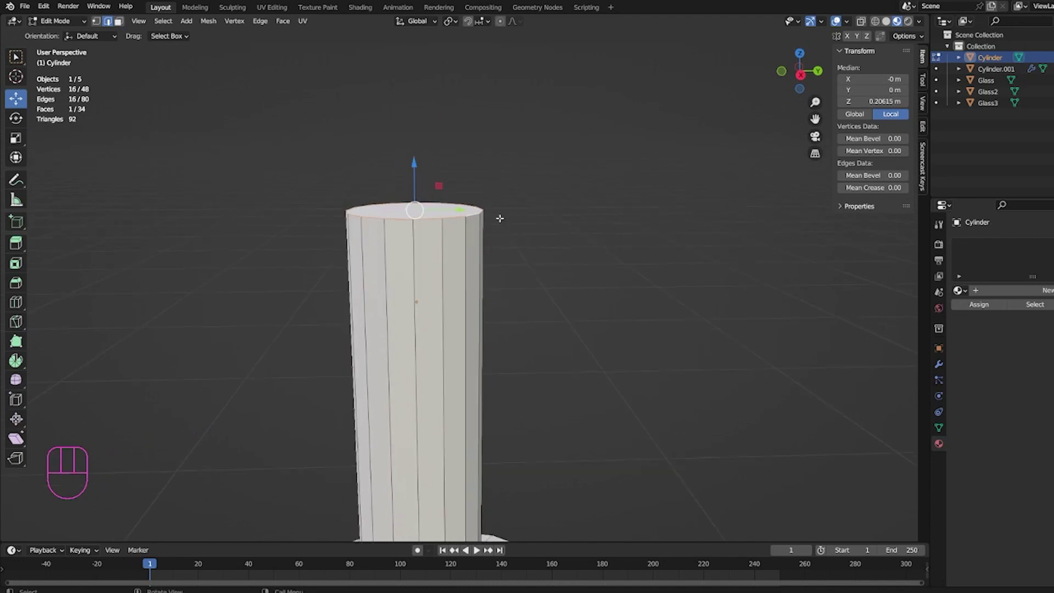
pyautogui.scroll(1, 500, 218)
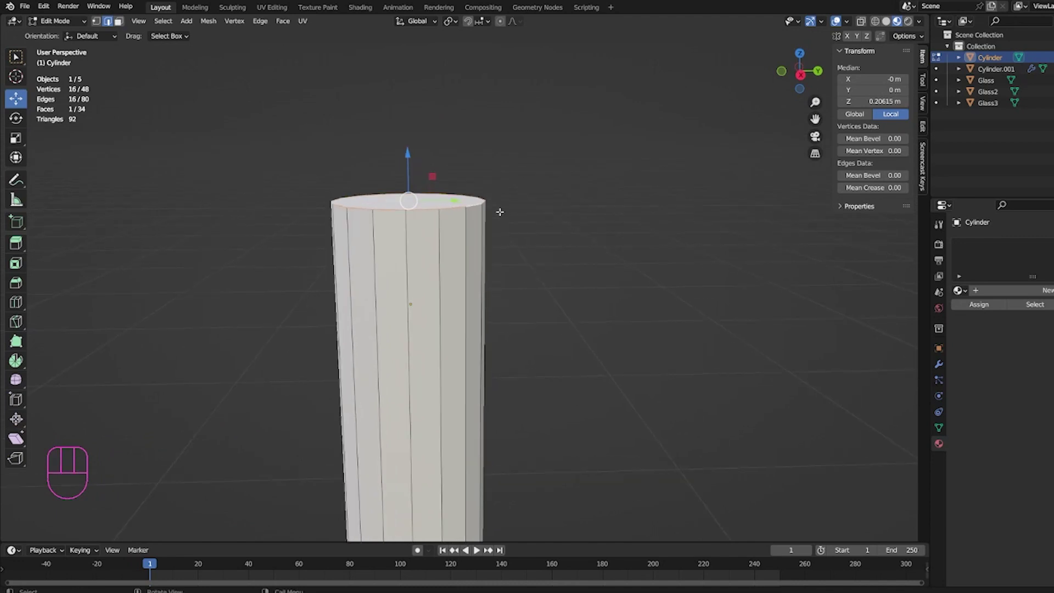
pyautogui.scroll(2, 497, 212)
pyautogui.keyDown('shift'); pyautogui.moveTo(498, 211); pyautogui.dragTo(523, 208, button='middle'); pyautogui.keyUp('shift')
pyautogui.scroll(2, 528, 210)
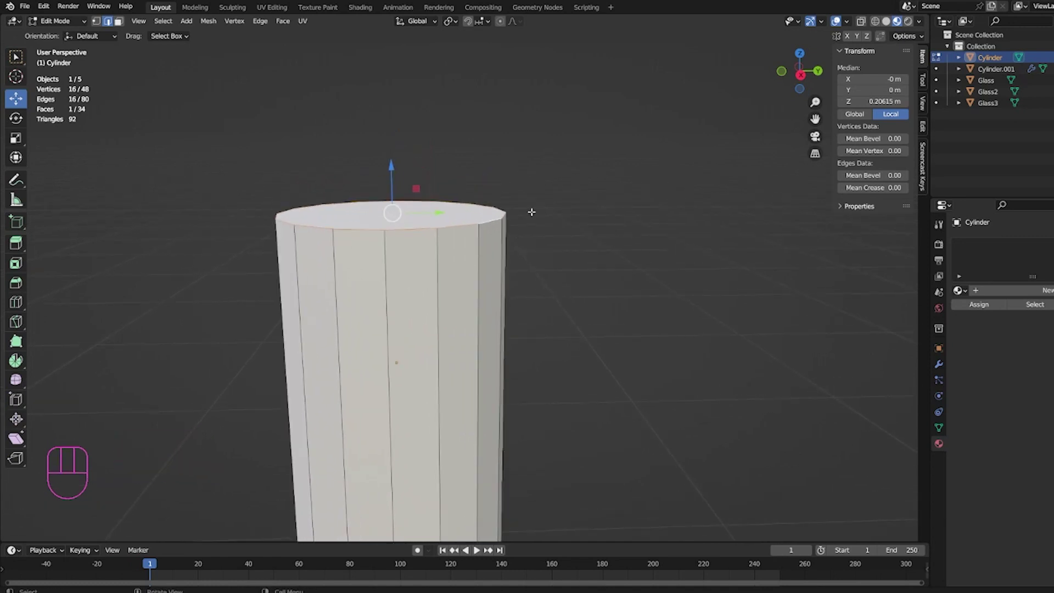
pyautogui.click(462, 225)
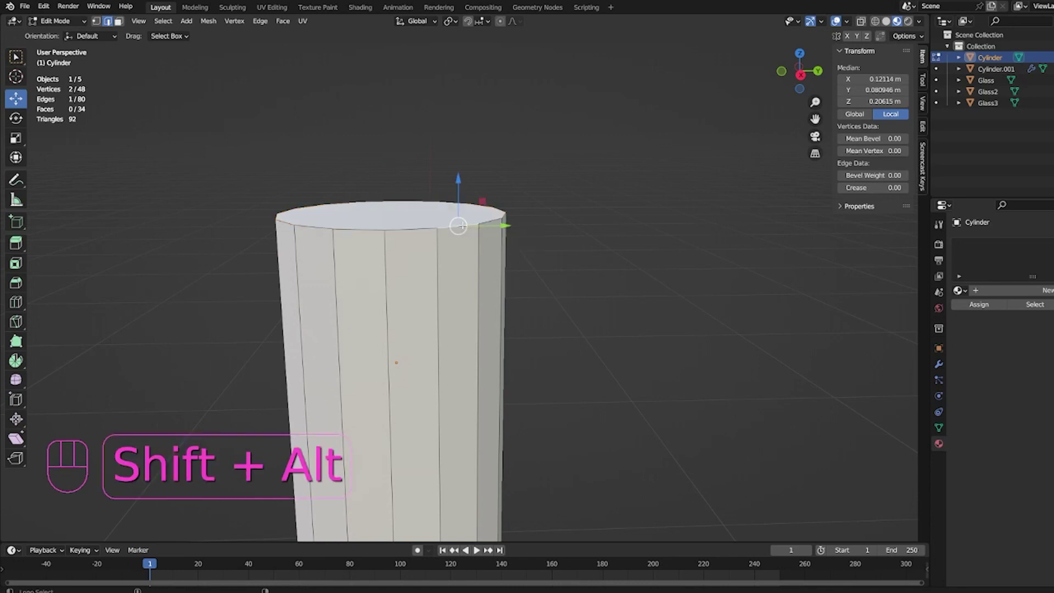
pyautogui.keyDown('alt'); pyautogui.keyDown('shift'); pyautogui.click(462, 225); pyautogui.keyUp('shift'); pyautogui.keyUp('alt')
pyautogui.keyDown('alt'); pyautogui.keyDown('shift'); pyautogui.click(463, 225); pyautogui.keyUp('shift'); pyautogui.keyUp('alt')
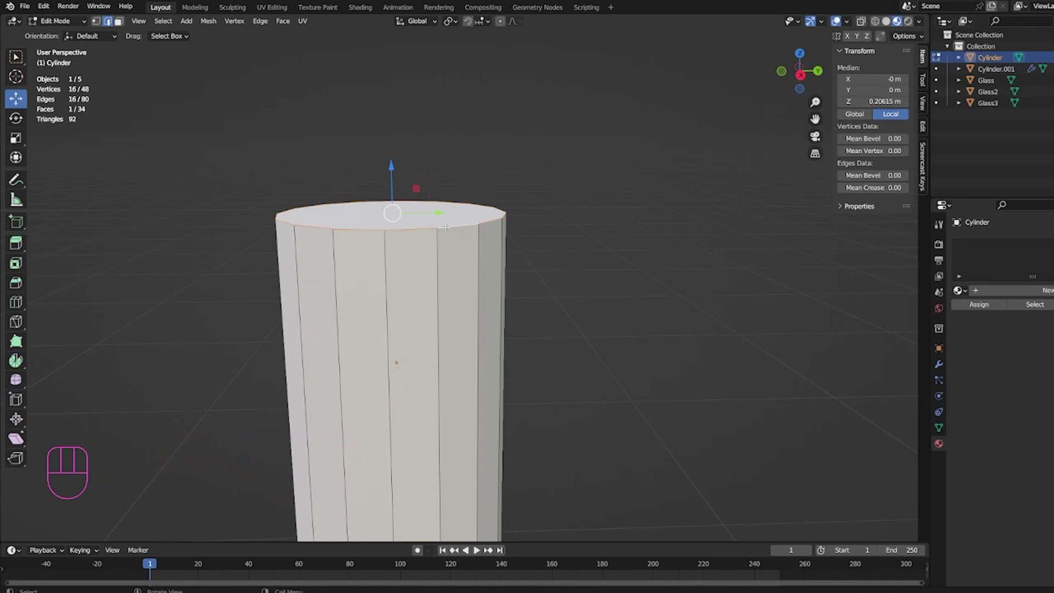
pyautogui.moveTo(445, 226); pyautogui.dragTo(368, 176, button='middle')
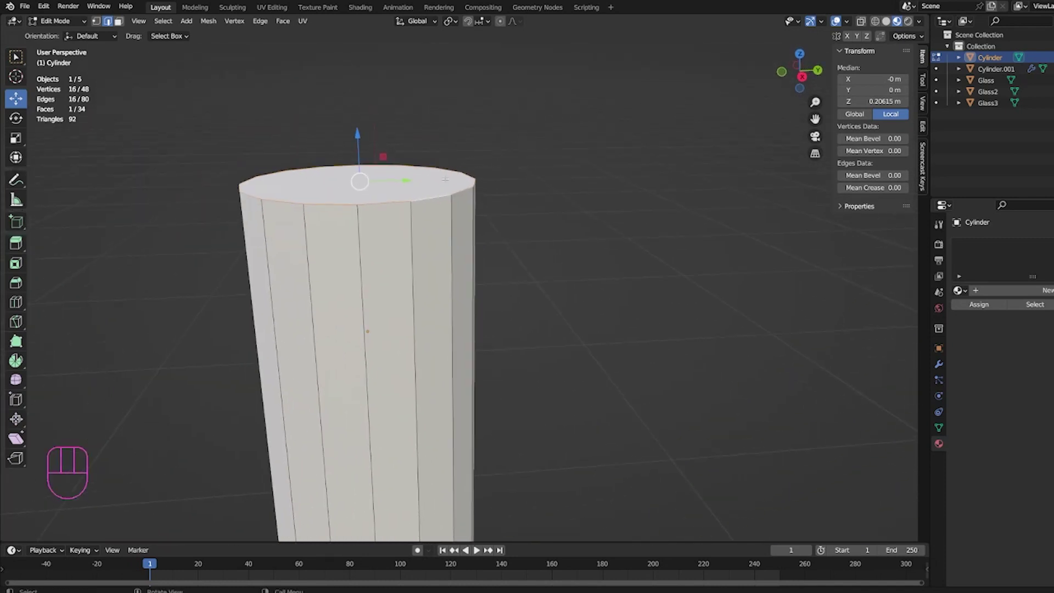
pyautogui.moveTo(445, 179); pyautogui.dragTo(499, 196, button='middle')
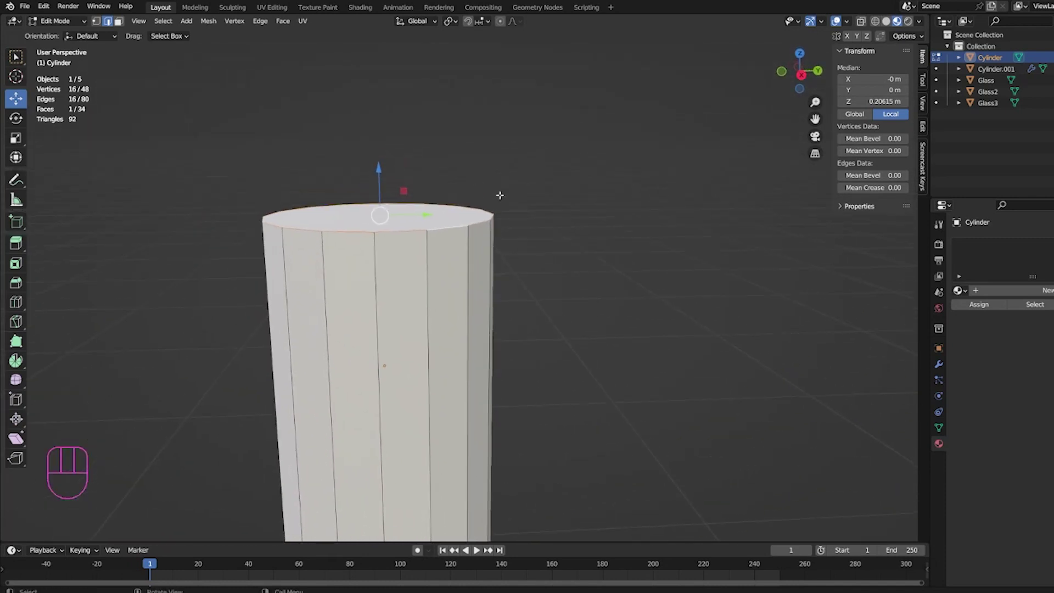
# - Extrude the rim loop outward at a scale of about 2.944 and raise its outer edge about 0.11 m along global Z
pyautogui.press('e')
pyautogui.press('s')
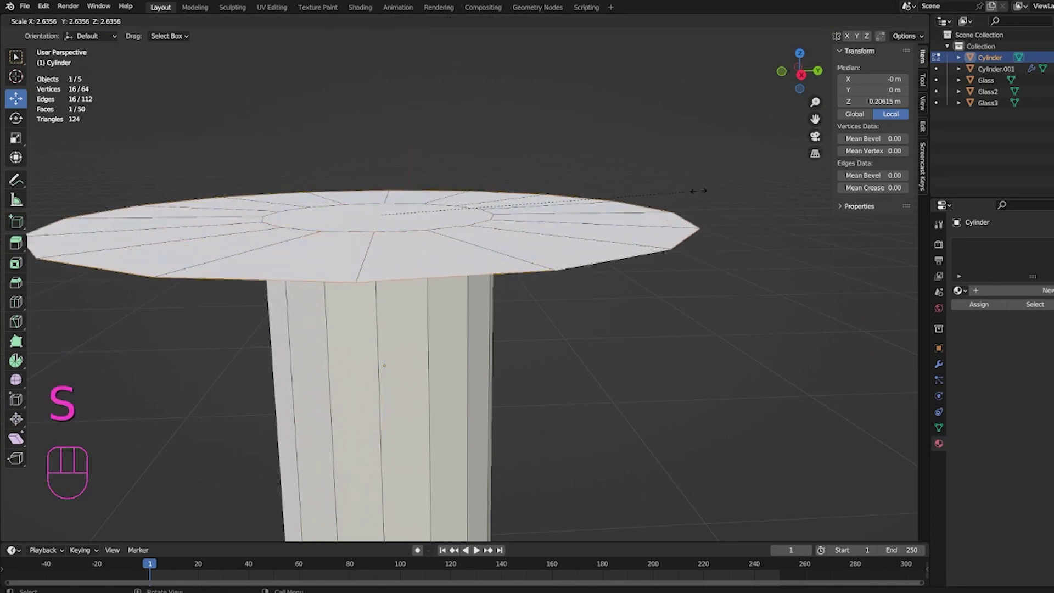
pyautogui.click(736, 196)
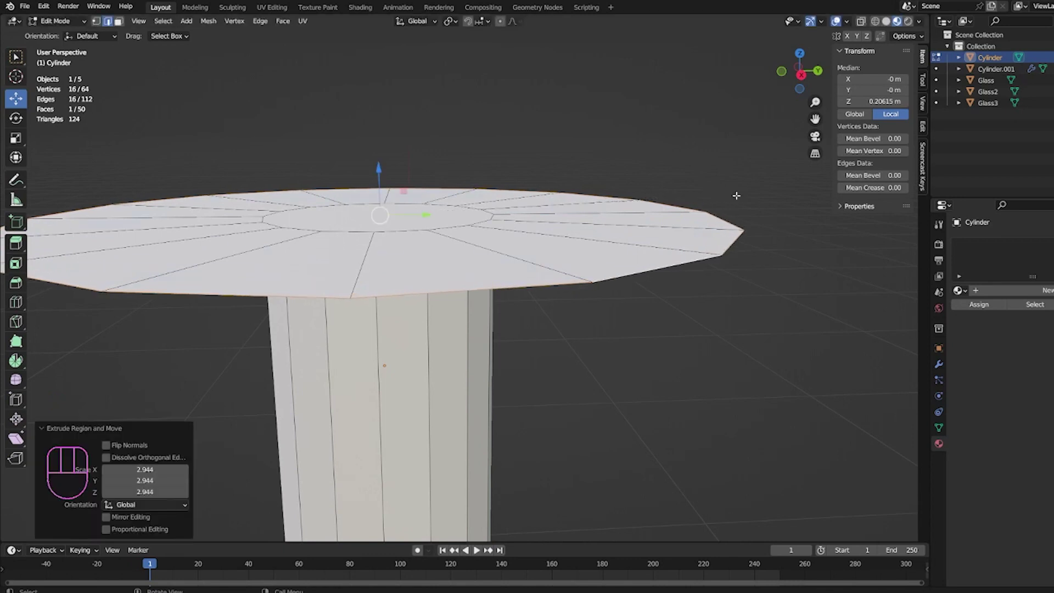
pyautogui.scroll(-3, 424, 162)
pyautogui.moveTo(423, 162); pyautogui.dragTo(414, 200, button='middle')
pyautogui.moveTo(414, 199); pyautogui.dragTo(405, 144)
pyautogui.moveTo(472, 217); pyautogui.dragTo(530, 220, button='middle')
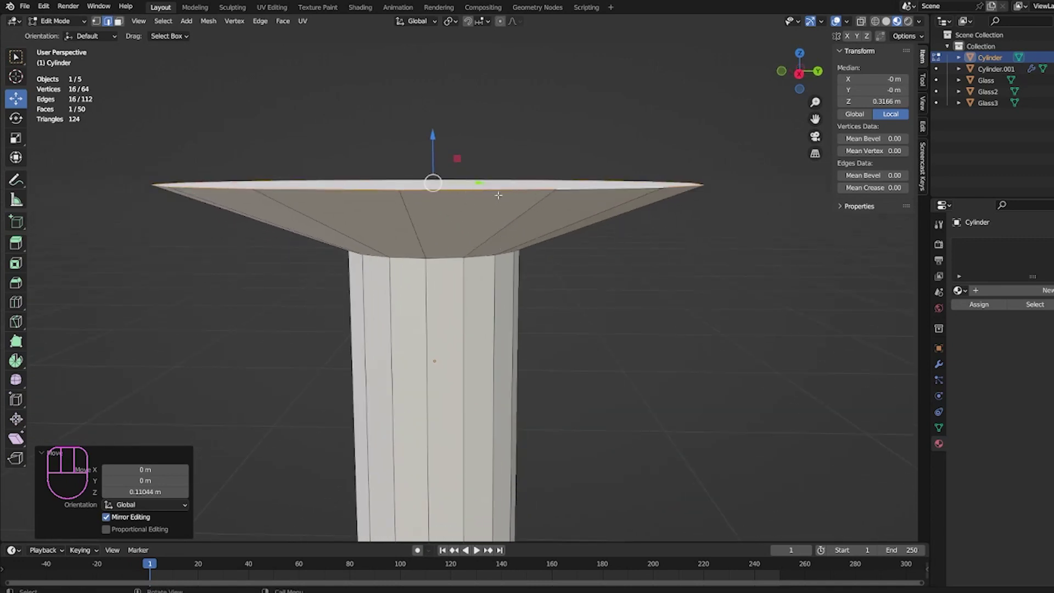
# - Add one loop cut around the flared underside and slide it toward the outer edge with a factor of about -0.763
pyautogui.hotkey('ctrl', 'r')
pyautogui.click(606, 204)
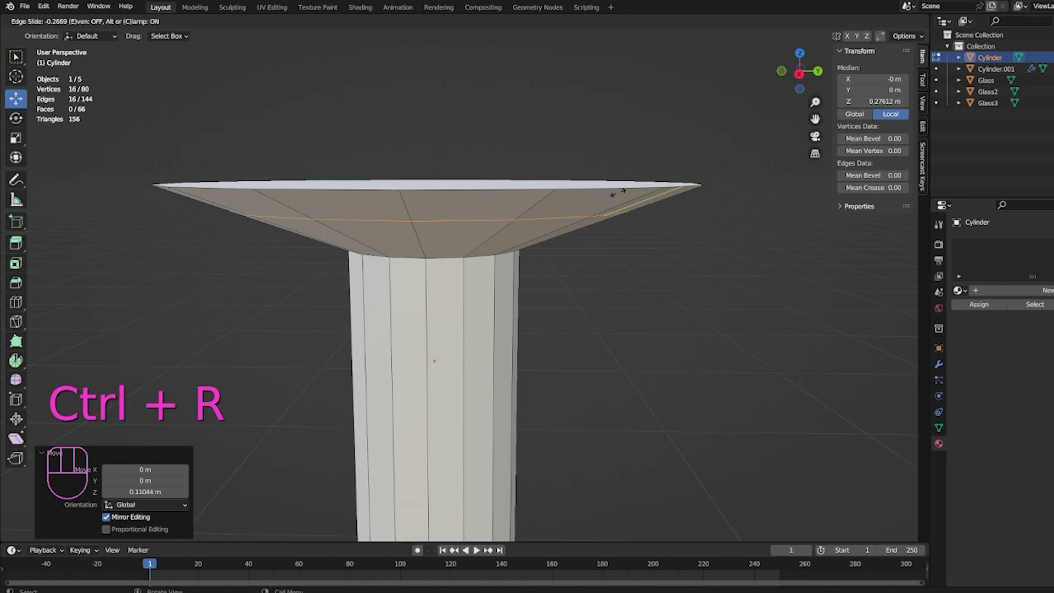
pyautogui.click(648, 146)
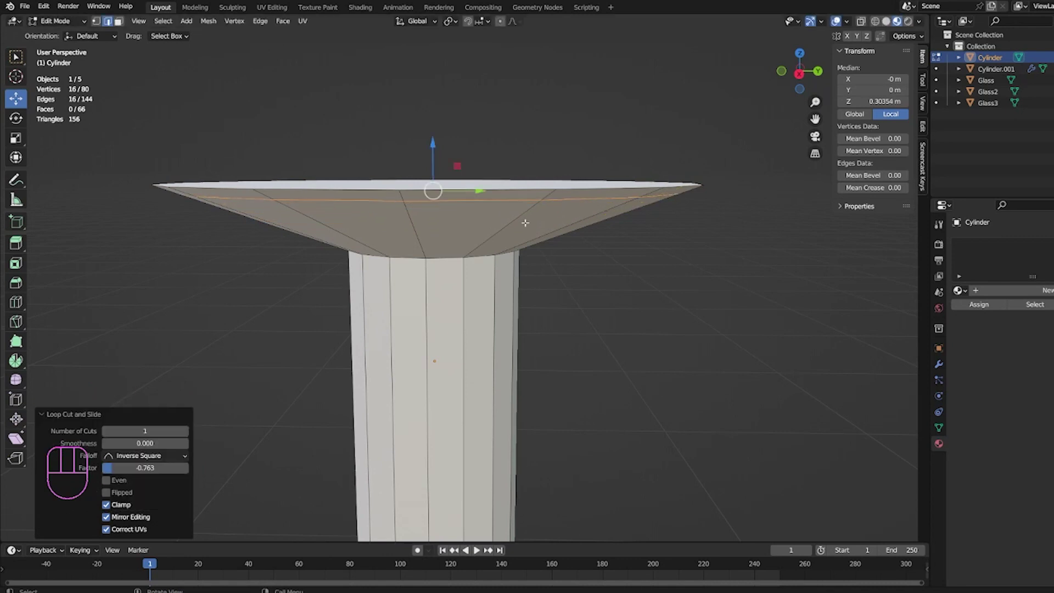
# - Scale the new edge loop under the tabletop outward by about 1.088 to form a vertical rim
pyautogui.moveTo(525, 223); pyautogui.dragTo(495, 207, button='middle')
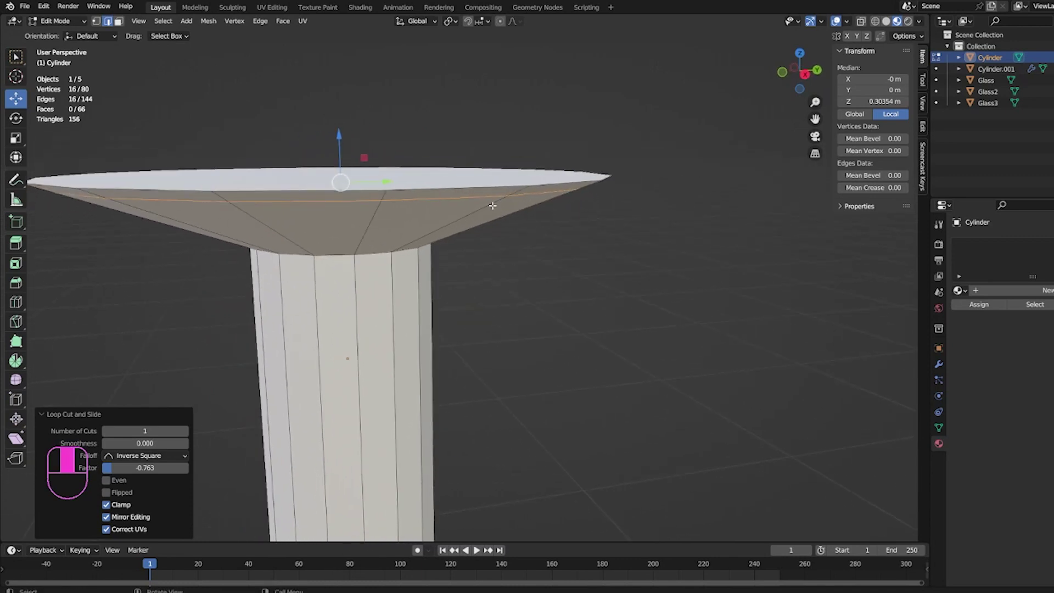
pyautogui.press('s')
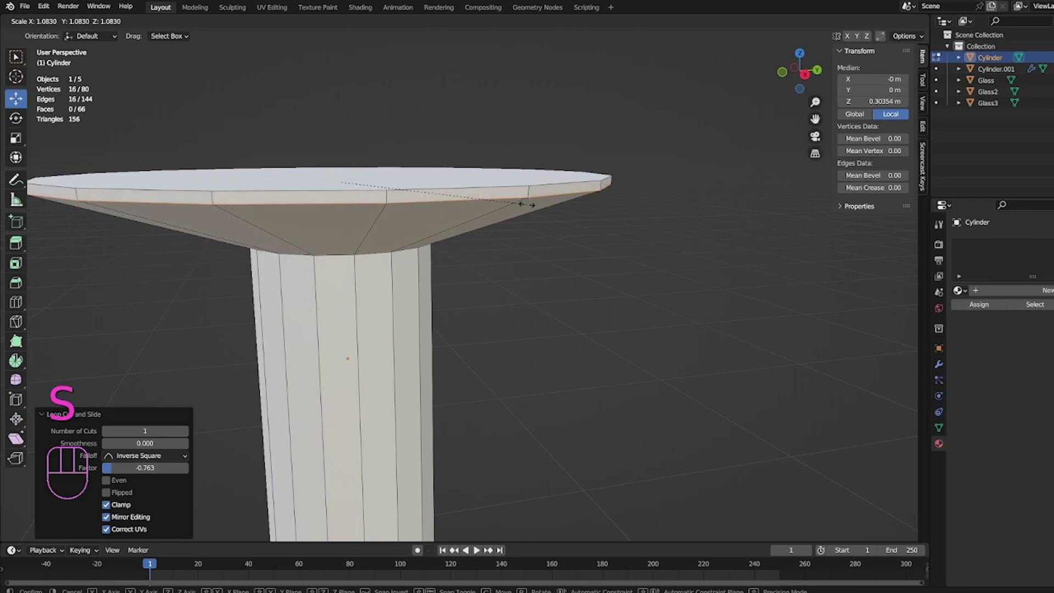
pyautogui.click(523, 204)
pyautogui.moveTo(523, 204); pyautogui.dragTo(530, 272, button='middle')
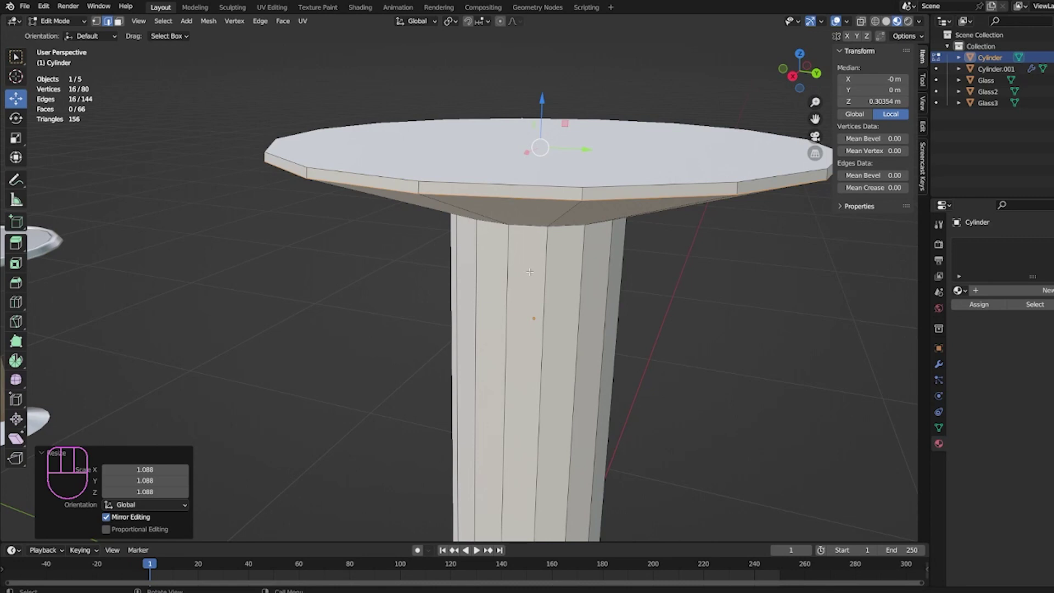
pyautogui.scroll(-4, 520, 278)
pyautogui.moveTo(520, 278); pyautogui.dragTo(496, 281, button='middle')
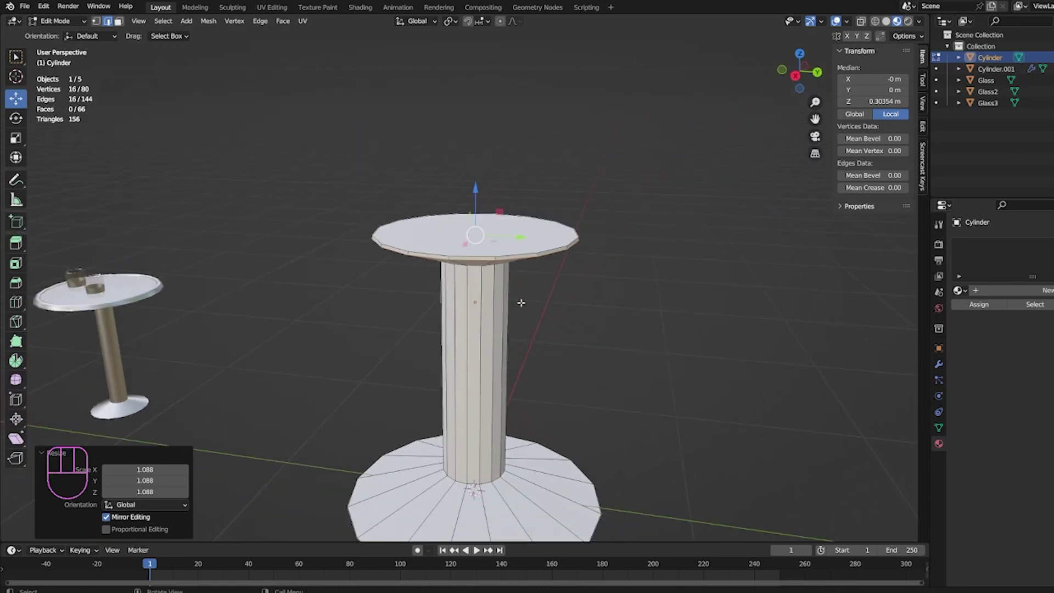
# - Undo all the pedestal modelling, back to the scene before the 16-vertex cylinder was added
pyautogui.scroll(4, 497, 281)
pyautogui.scroll(1, 497, 281)
pyautogui.hotkey('ctrl', 'z')
pyautogui.hotkey('ctrl', 'z')
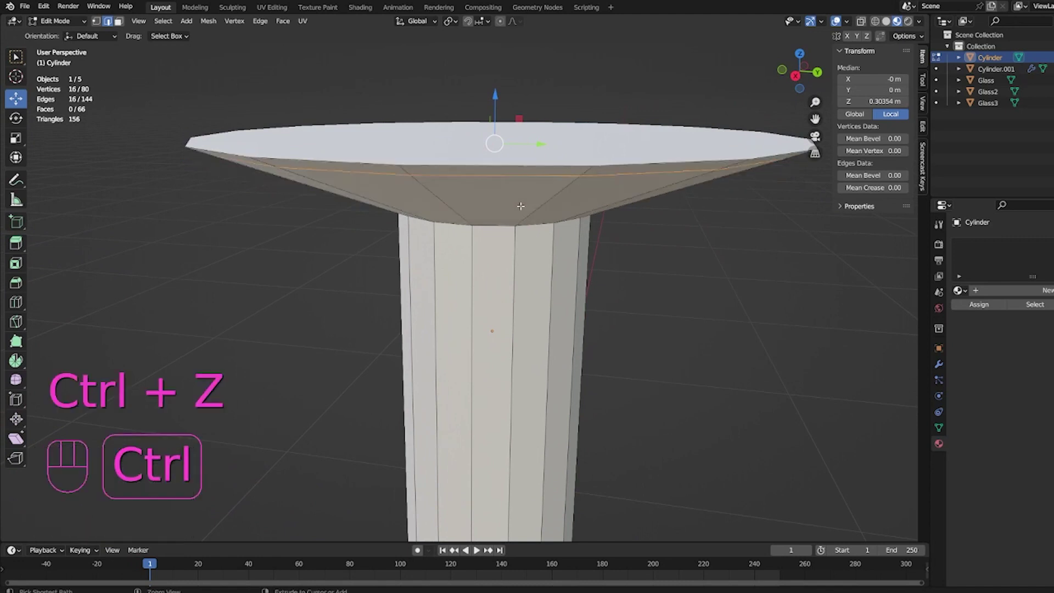
pyautogui.hotkey('ctrl', 'z')
pyautogui.hotkey('ctrl', 'z')
pyautogui.hotkey('ctrl', 'z')
pyautogui.hotkey('ctrl', 'z')
pyautogui.hotkey('ctrl', 'z')
pyautogui.hotkey('ctrl', 'z')
pyautogui.hotkey('ctrl', 'z')
pyautogui.hotkey('ctrl', 'z')
pyautogui.hotkey('ctrl', 'z')
pyautogui.hotkey('ctrl', 'z')
pyautogui.hotkey('ctrl', 'z')
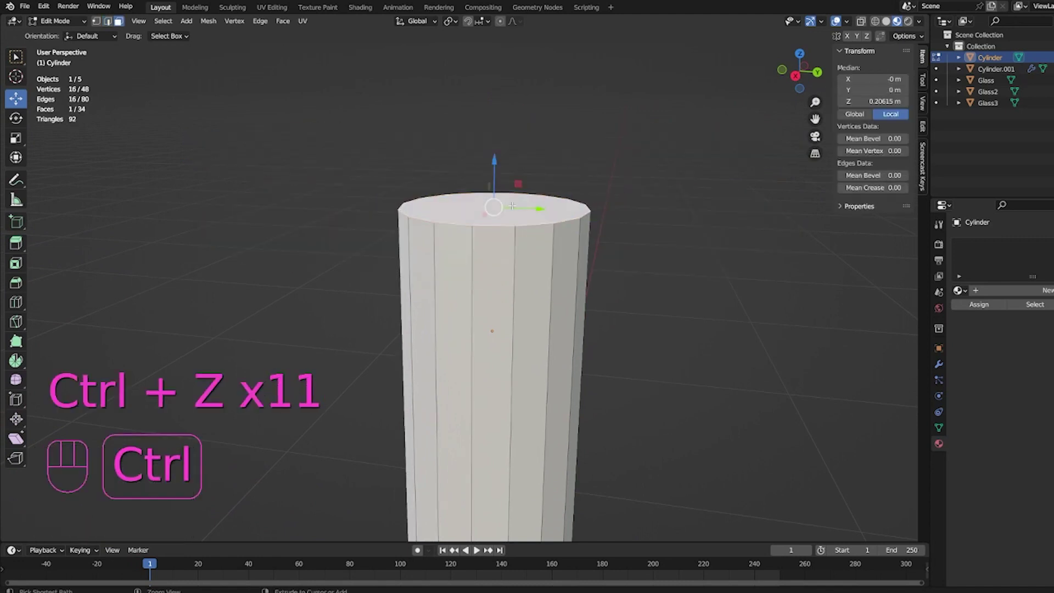
pyautogui.hotkey('ctrl', 'z')
pyautogui.hotkey('ctrl', 'z')
pyautogui.hotkey('ctrl', 'z')
pyautogui.hotkey('ctrl', 'z')
pyautogui.hotkey('ctrl', 'z')
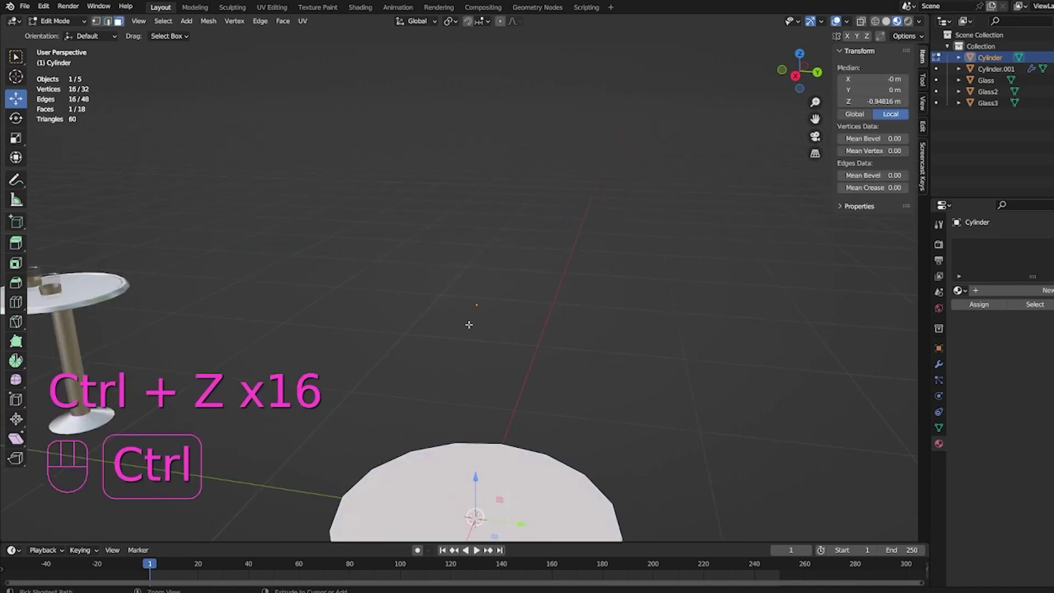
pyautogui.hotkey('ctrl', 'z')
pyautogui.hotkey('ctrl', 'z')
pyautogui.scroll(-6, 469, 324)
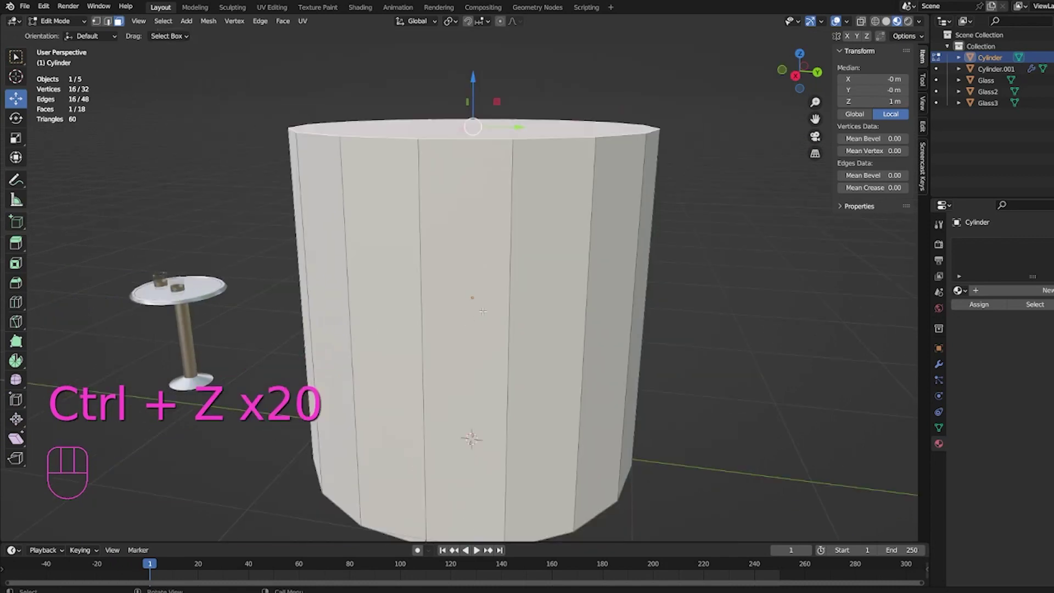
pyautogui.hotkey('ctrl', 'z')
pyautogui.hotkey('ctrl', 'z')
pyautogui.hotkey('ctrl', 'z')
pyautogui.hotkey('ctrl', 'z')
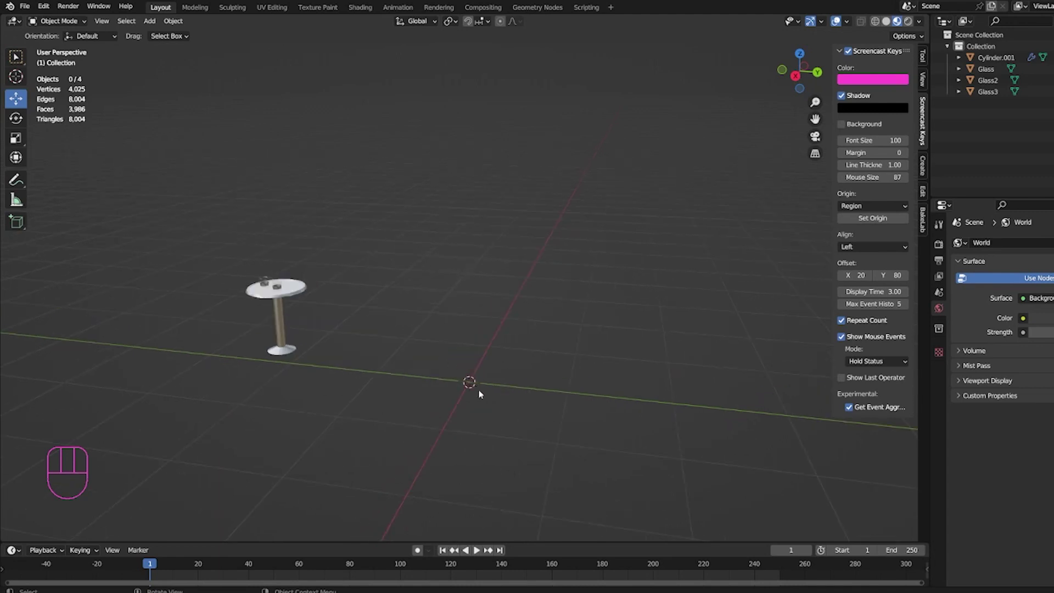
# - Add a 2 m mesh cube at the world origin and raise it about 0.59 m along global Z
pyautogui.keyDown('shift'); pyautogui.moveTo(497, 433); pyautogui.dragTo(467, 294, button='middle'); pyautogui.keyUp('shift')
pyautogui.scroll(2, 466, 295)
pyautogui.hotkey('shift', 'a')
pyautogui.moveTo(482, 305)
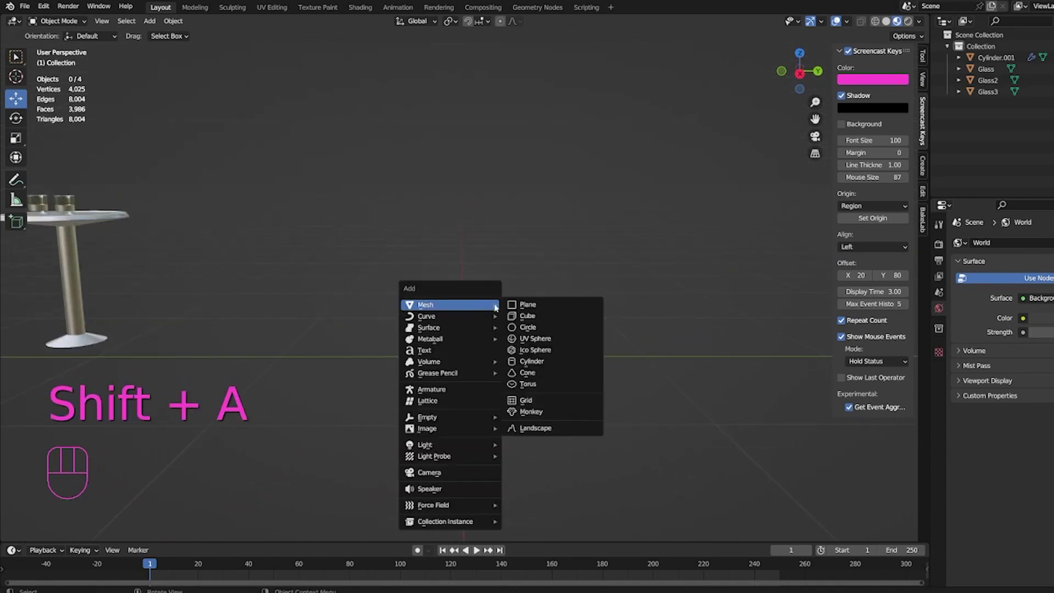
pyautogui.click(526, 317)
pyautogui.scroll(-4, 477, 299)
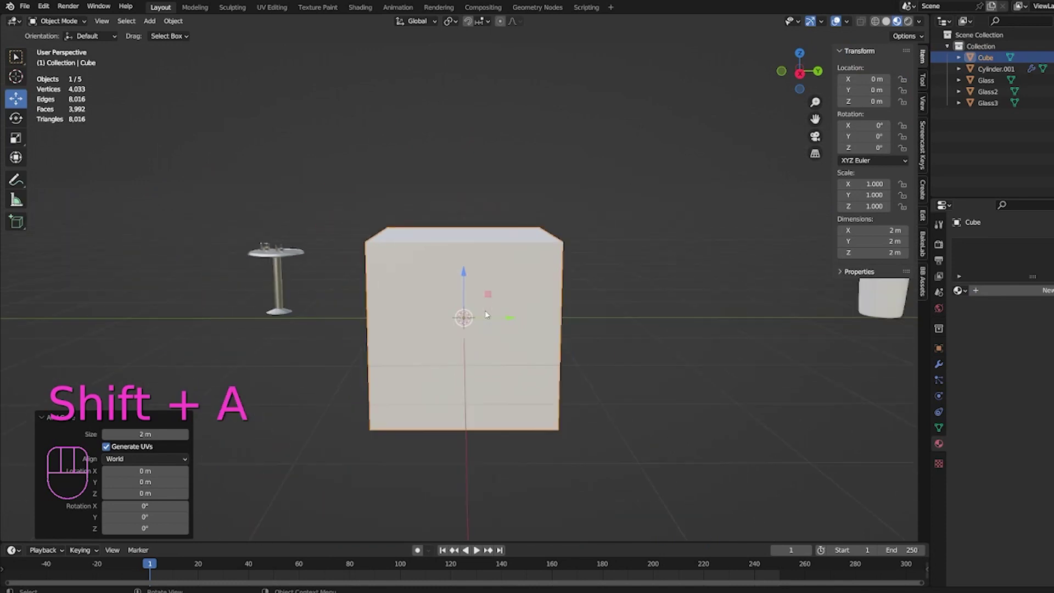
pyautogui.moveTo(469, 277); pyautogui.dragTo(472, 231)
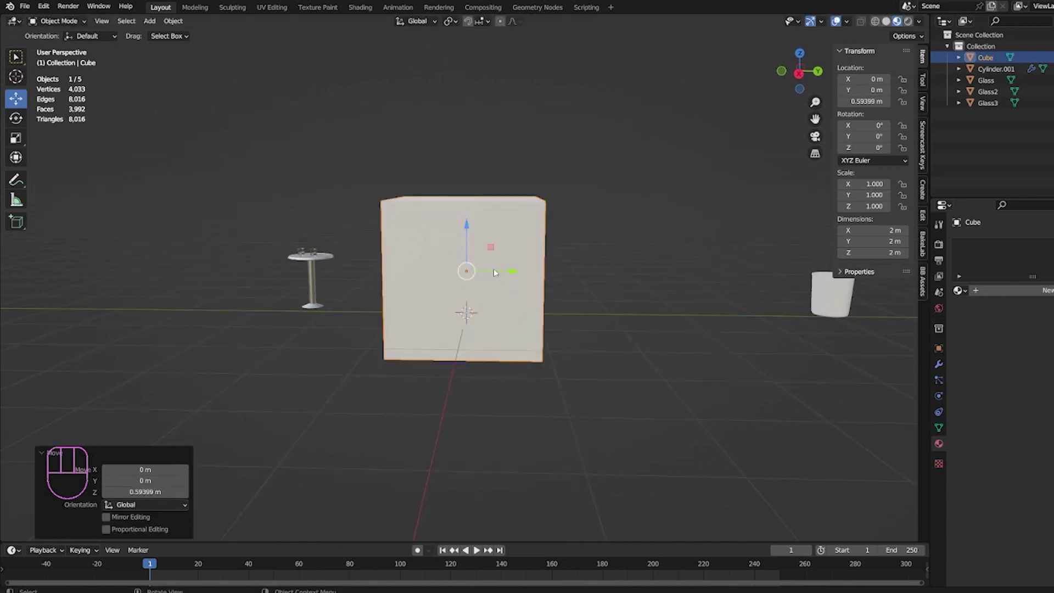
pyautogui.moveTo(535, 262); pyautogui.dragTo(526, 276, button='middle')
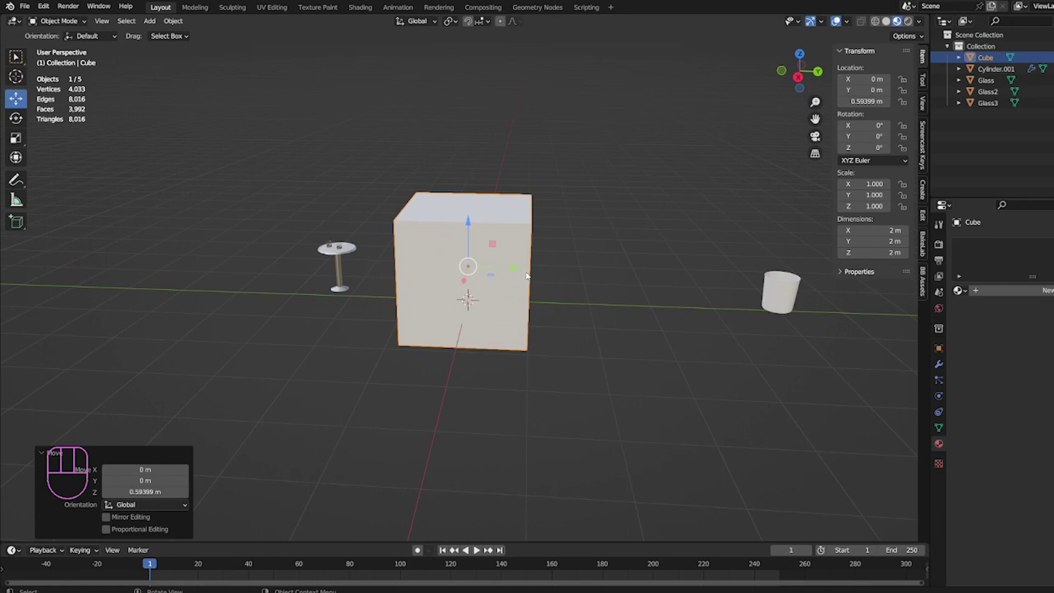
# - Duplicate the cube, place the copy about 2.87 m along Y beside the original, and clear the selection
pyautogui.hotkey('shift', 'd')
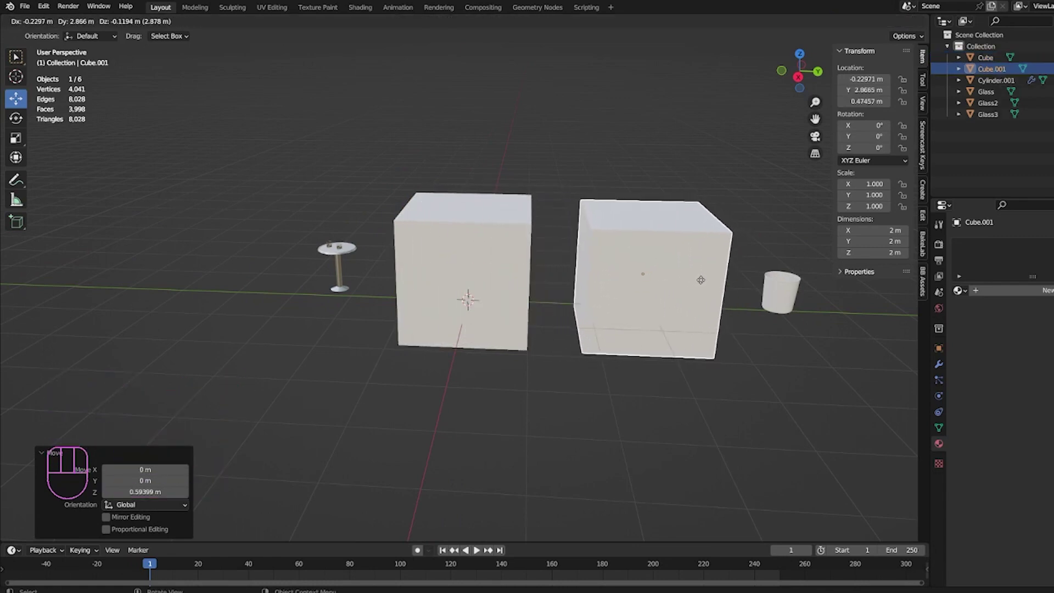
pyautogui.click(702, 283)
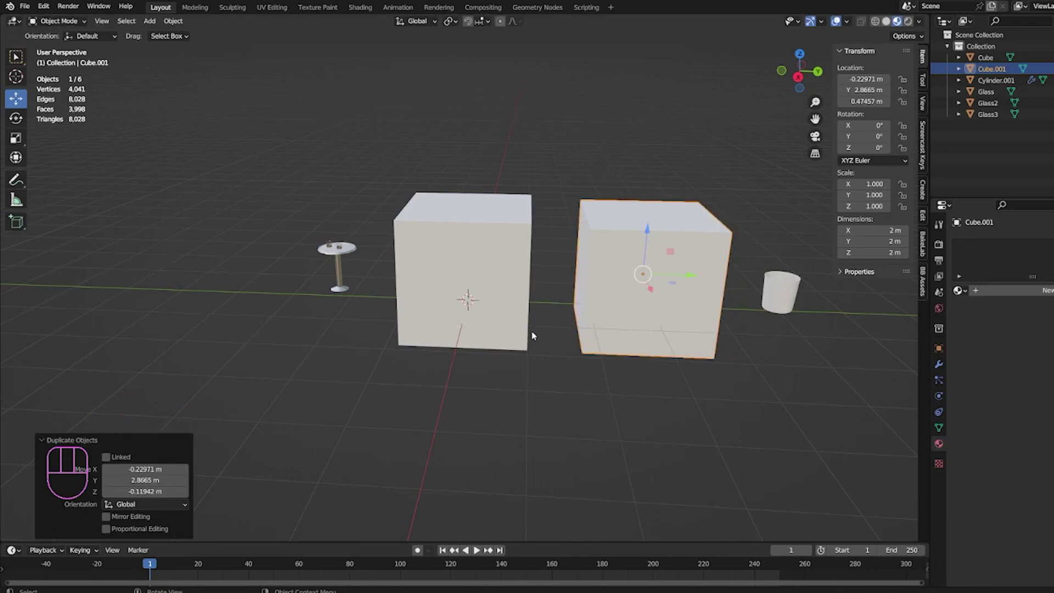
pyautogui.click(535, 360)
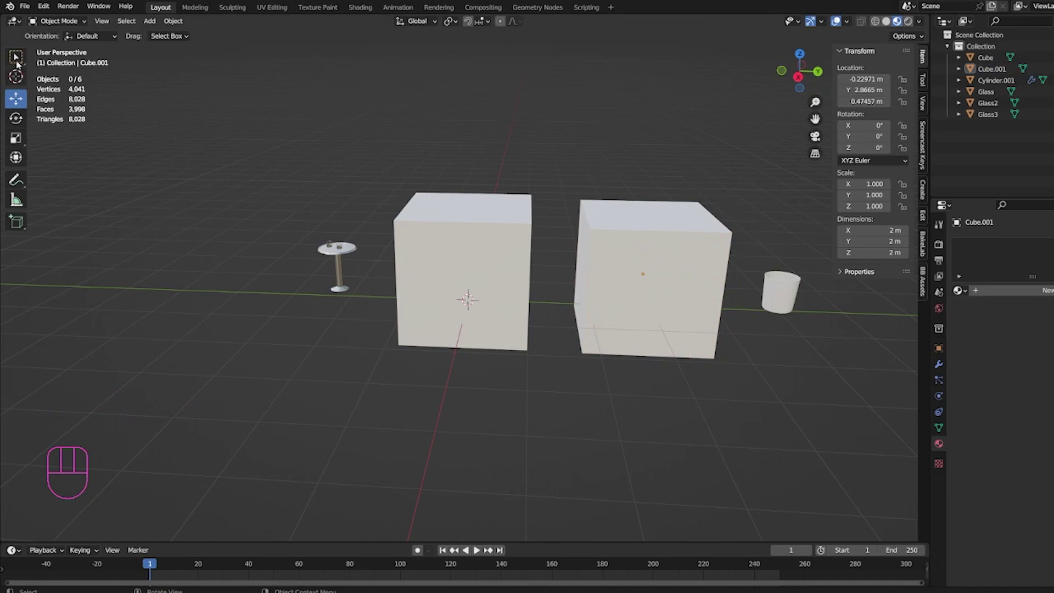
# - Select the original cube and its copy, and join them into one object
pyautogui.click(488, 214)
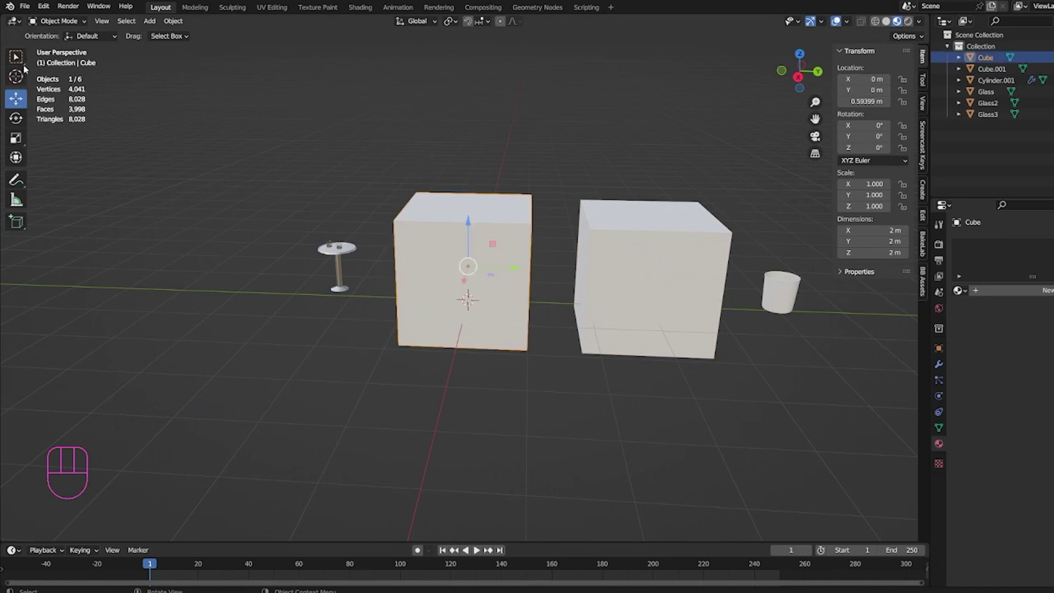
pyautogui.click(22, 61)
pyautogui.click(11, 97)
pyautogui.keyDown('shift'); pyautogui.click(674, 274); pyautogui.keyUp('shift')
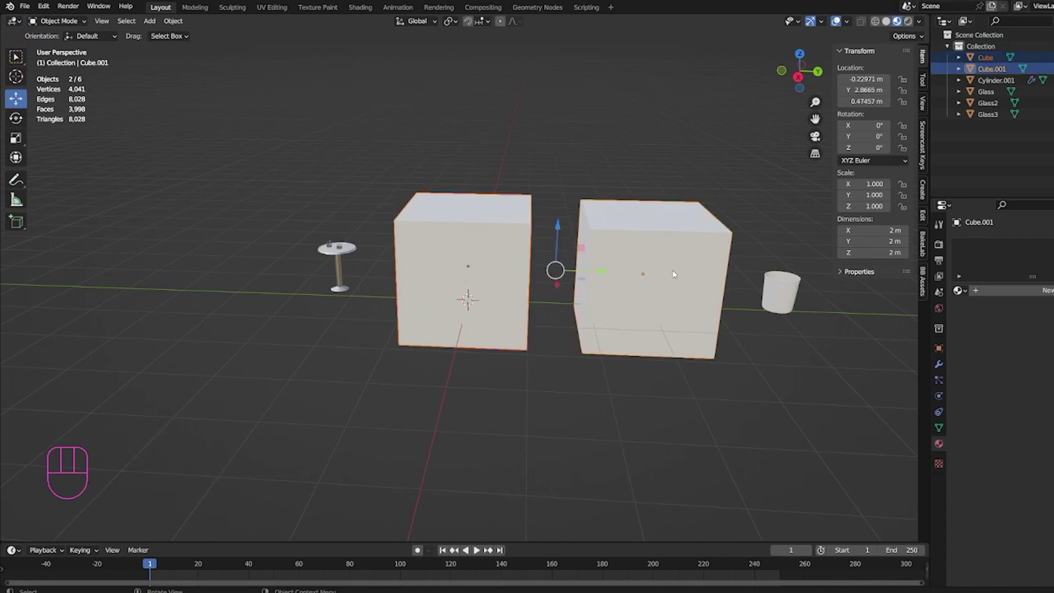
pyautogui.hotkey('ctrl', 'j')
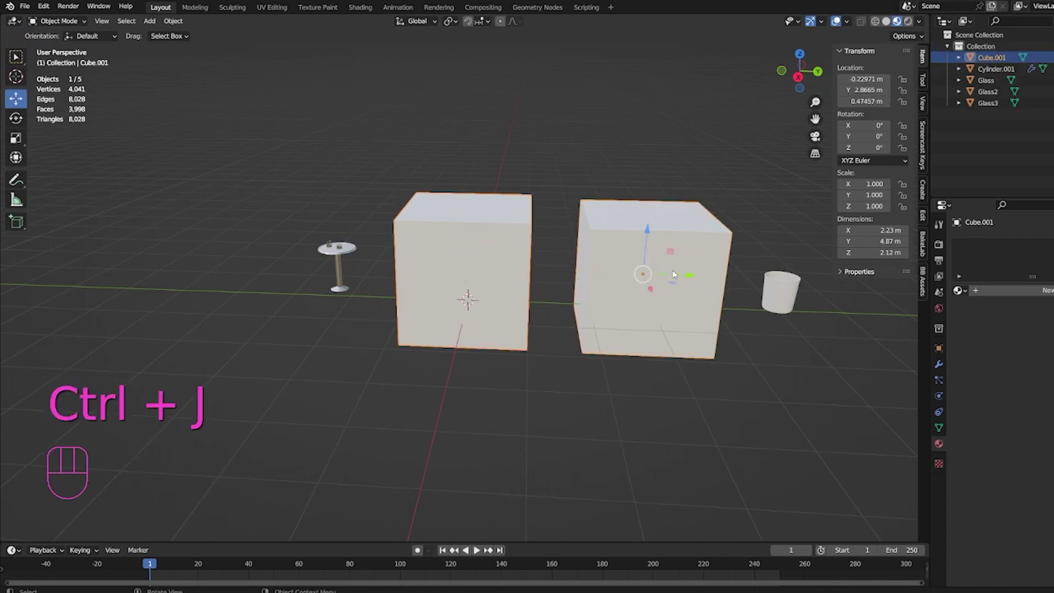
# - Move the joined pair of cubes about -0.67 m along global Y
pyautogui.click(631, 384)
pyautogui.click(683, 246)
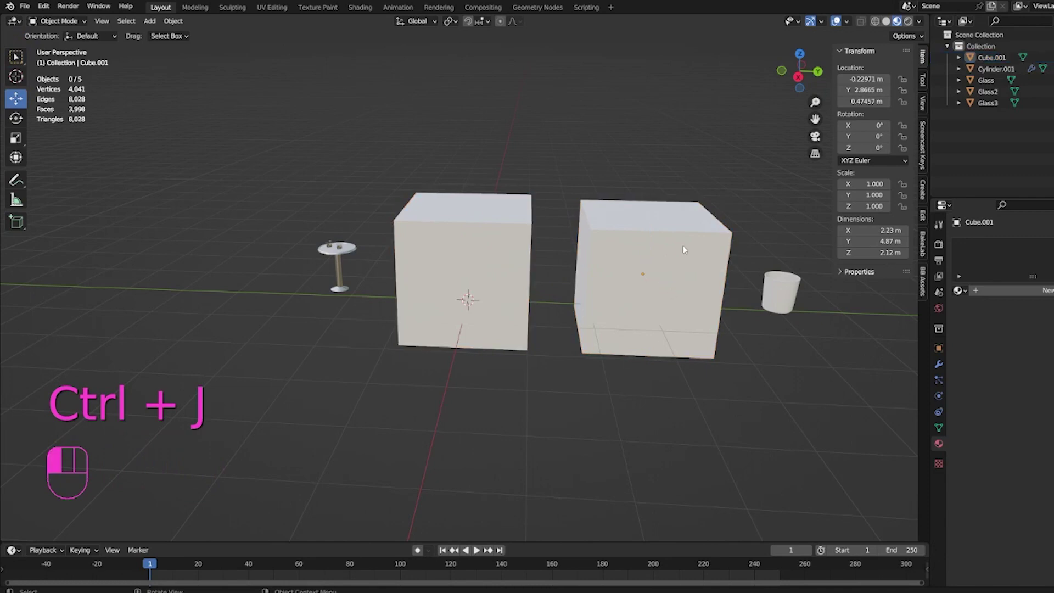
pyautogui.press('g')
pyautogui.press('y')
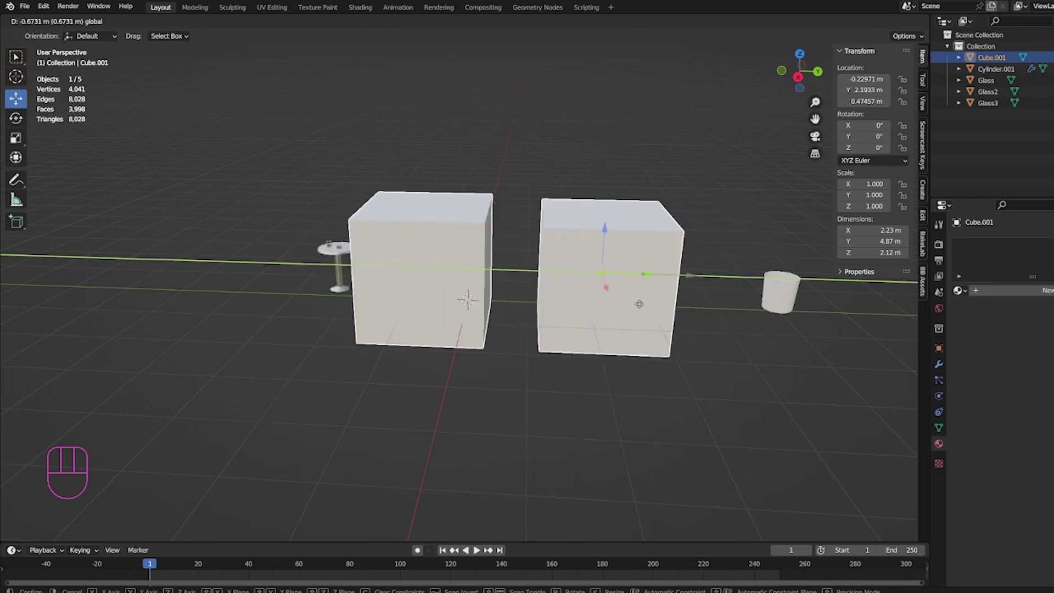
pyautogui.click(635, 302)
# - Undo the move, the join and the duplication, back to the single cube at the origin
pyautogui.hotkey('ctrl', 'z')
pyautogui.hotkey('ctrl', 'z')
pyautogui.hotkey('ctrl', 'z')
pyautogui.hotkey('ctrl', 'z')
pyautogui.hotkey('ctrl', 'z')
pyautogui.hotkey('ctrl', 'z')
pyautogui.hotkey('ctrl', 'z')
pyautogui.hotkey('ctrl', 'z')
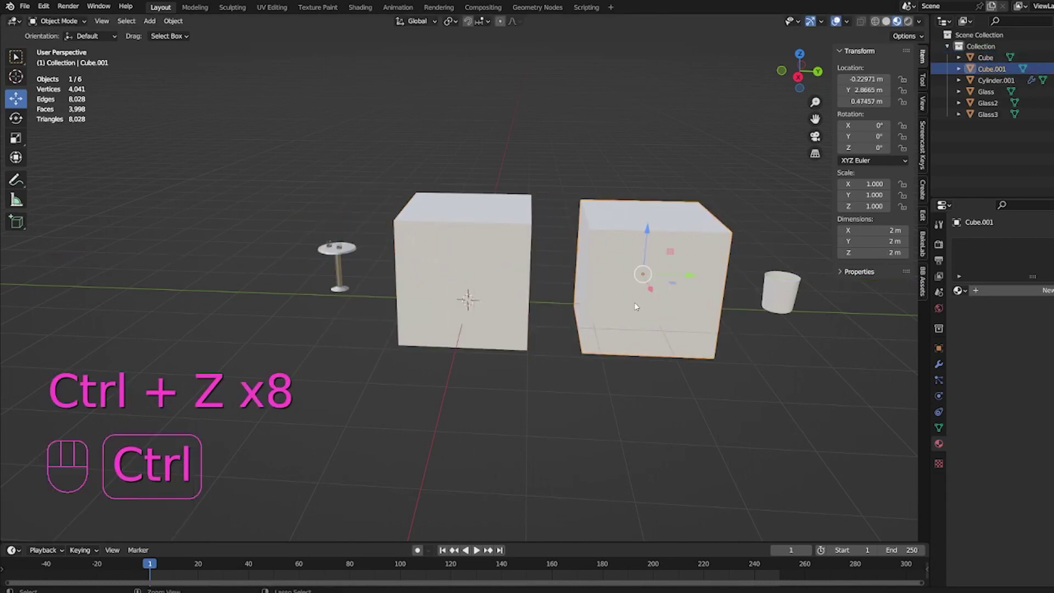
pyautogui.hotkey('ctrl', 'z')
pyautogui.scroll(2, 526, 271)
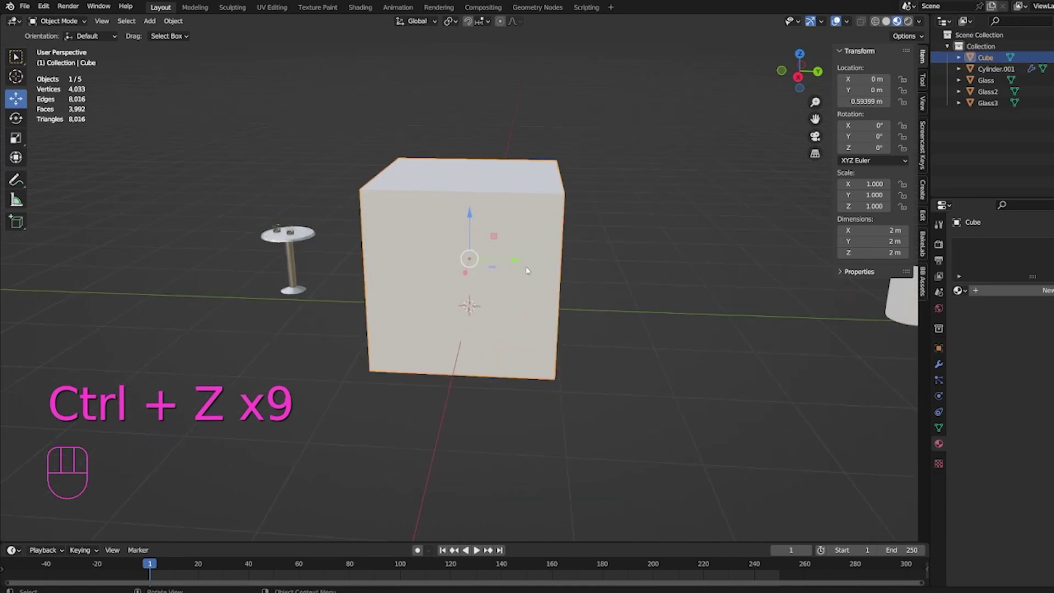
pyautogui.scroll(-2, 527, 270)
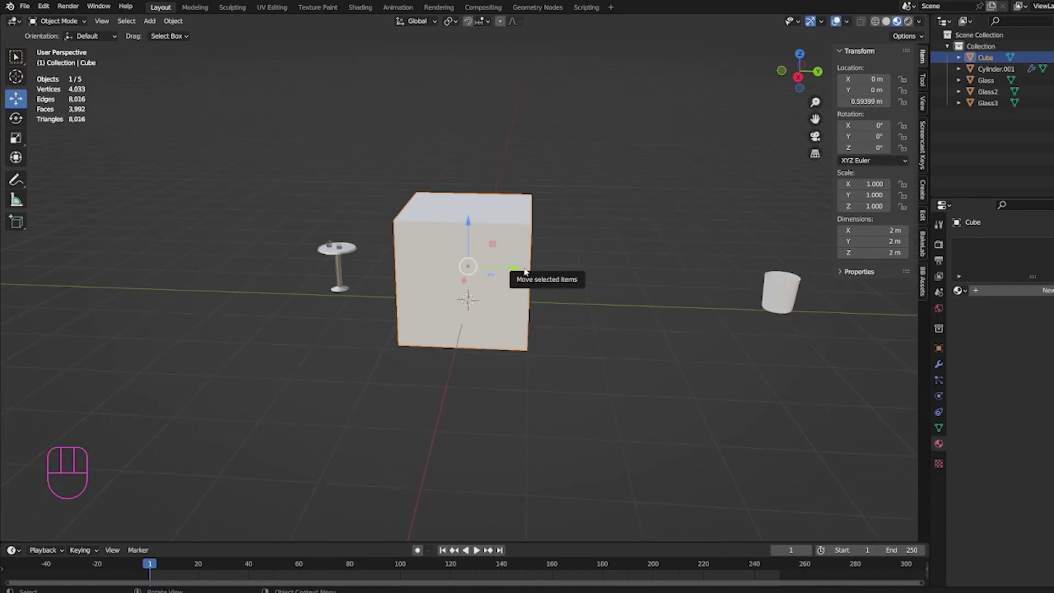
# - Duplicate the cube again with an offset of about 2.865 m along Y, and deselect everything
pyautogui.hotkey('shift', 'd')
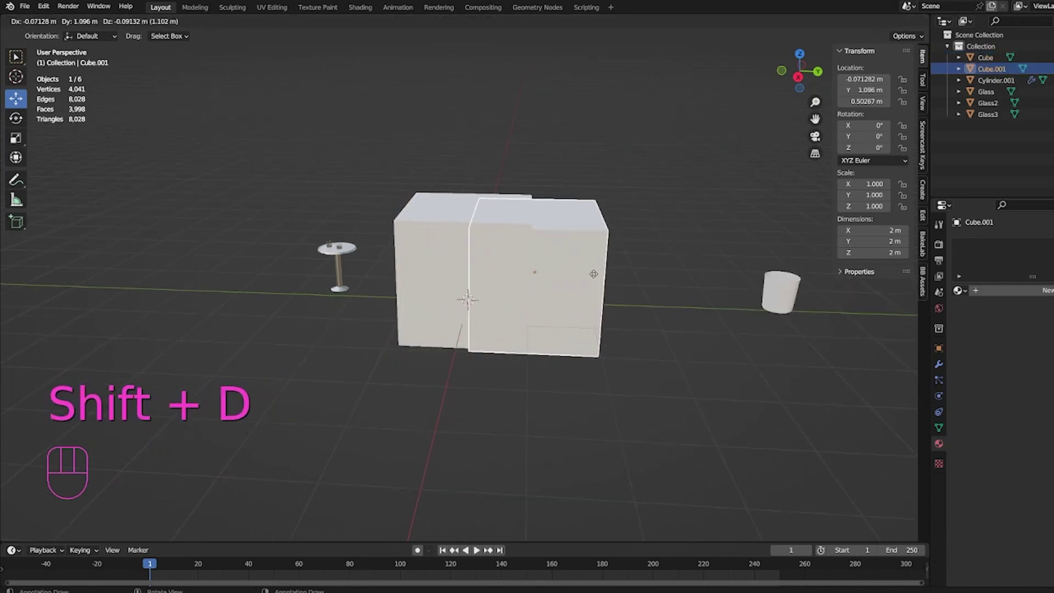
pyautogui.click(699, 273)
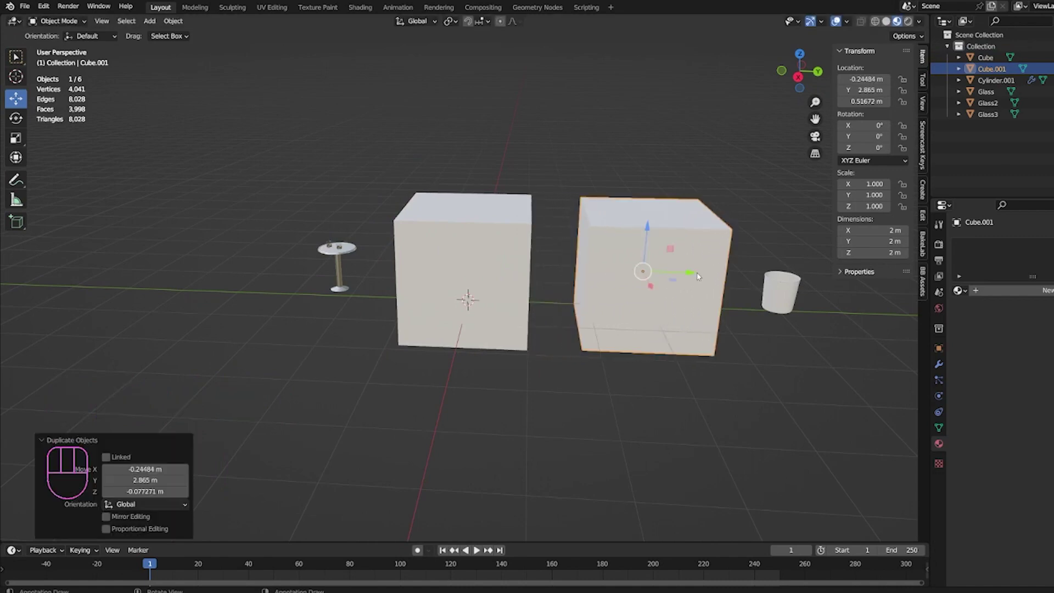
pyautogui.click(530, 379)
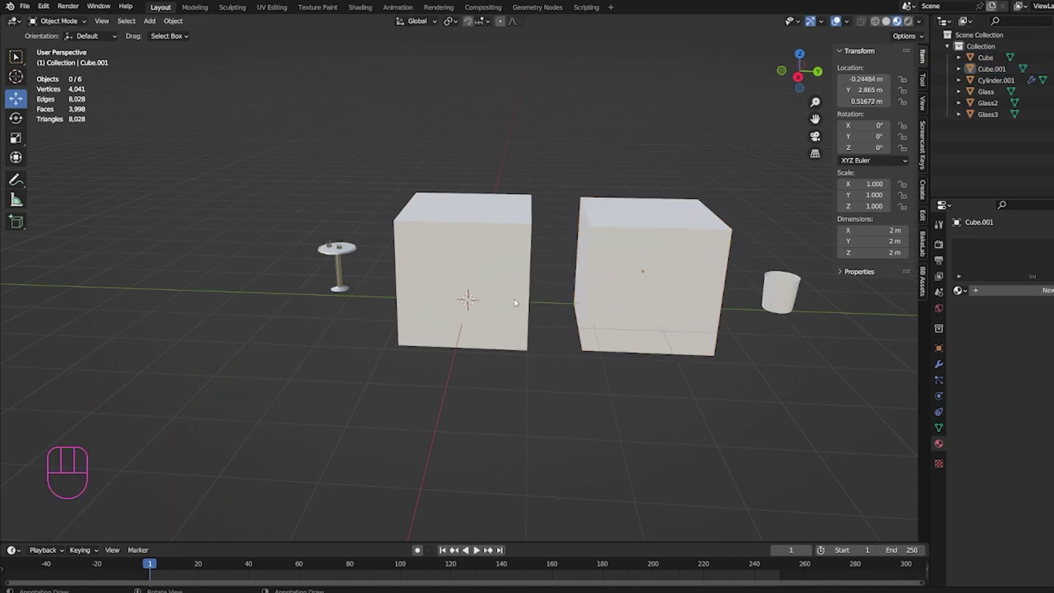
# - Join both cubes into a single object and move it about -0.43 m along global Y
pyautogui.keyDown('shift'); pyautogui.click(489, 249); pyautogui.keyUp('shift')
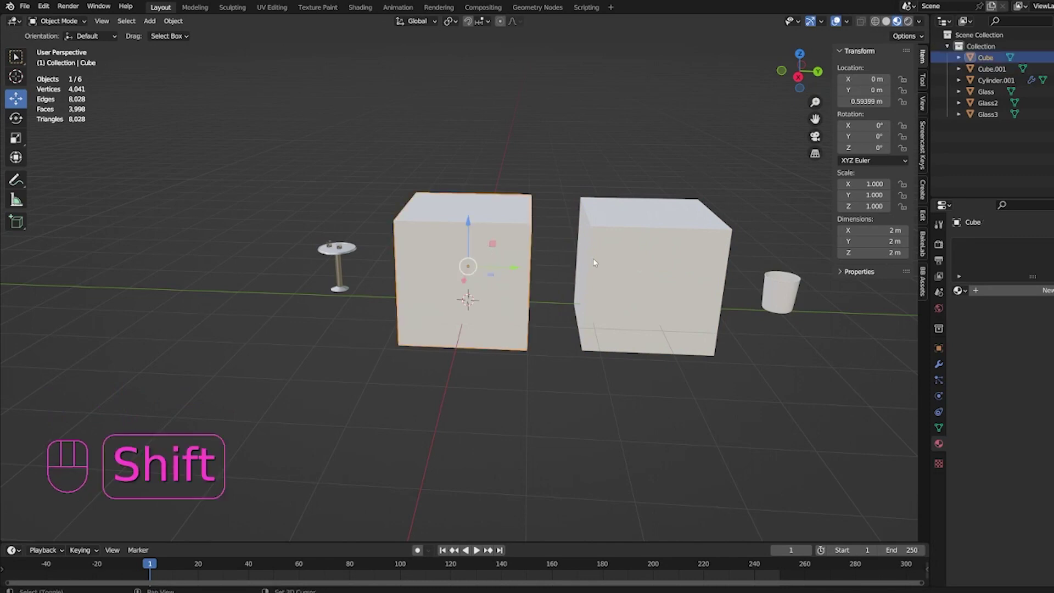
pyautogui.keyDown('shift'); pyautogui.click(624, 265); pyautogui.keyUp('shift')
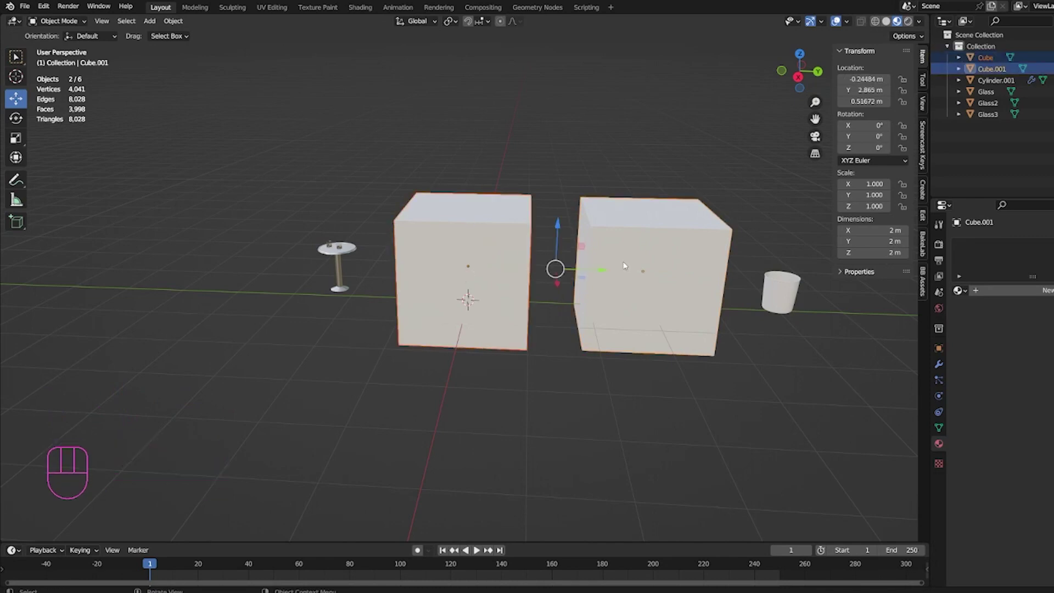
pyautogui.hotkey('ctrl', 'j')
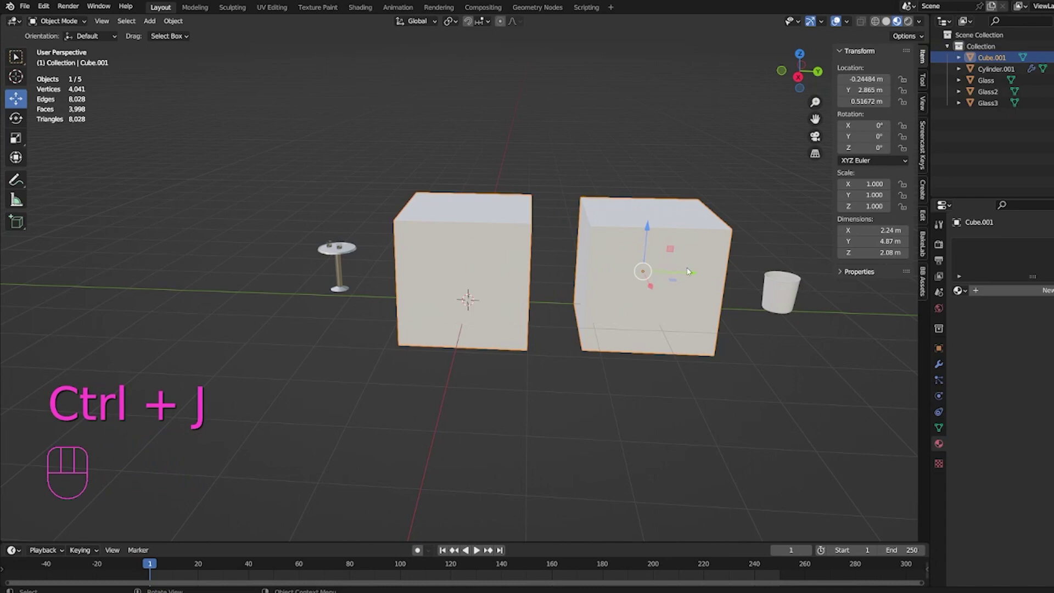
pyautogui.moveTo(688, 271); pyautogui.dragTo(660, 309)
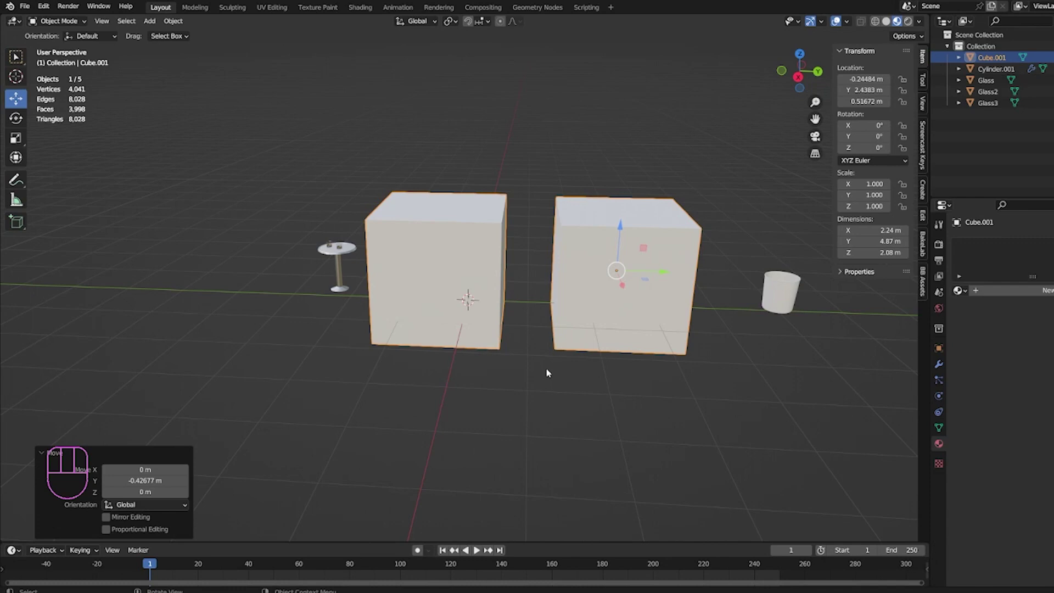
# - Undo the move and the join of the two cubes, and delete the duplicate cube
pyautogui.hotkey('ctrl', 'z')
pyautogui.hotkey('ctrl', 'z')
pyautogui.hotkey('ctrl', 'z')
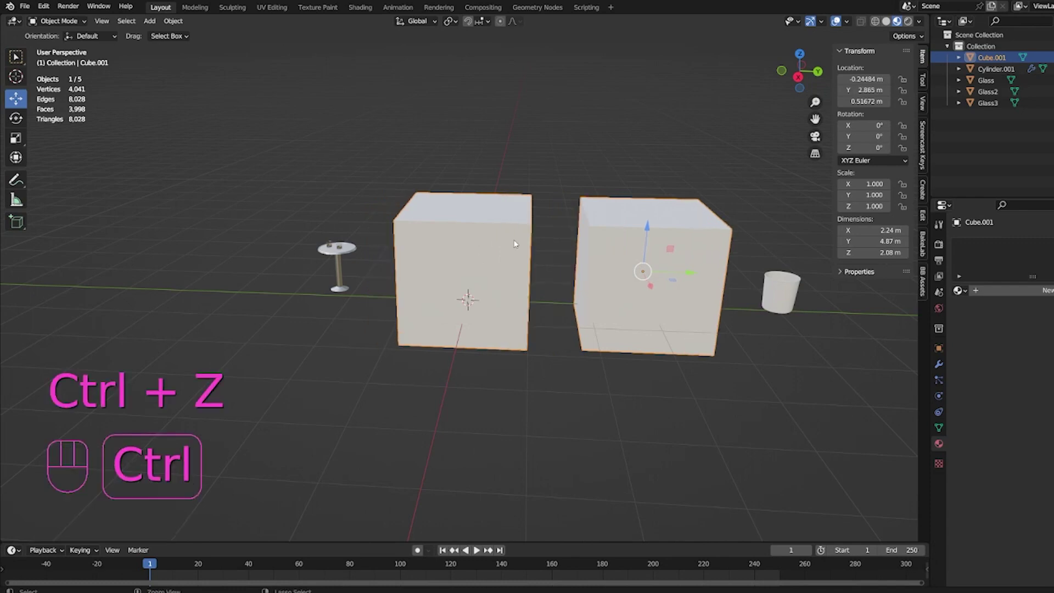
pyautogui.hotkey('ctrl', 'z')
pyautogui.click(631, 253)
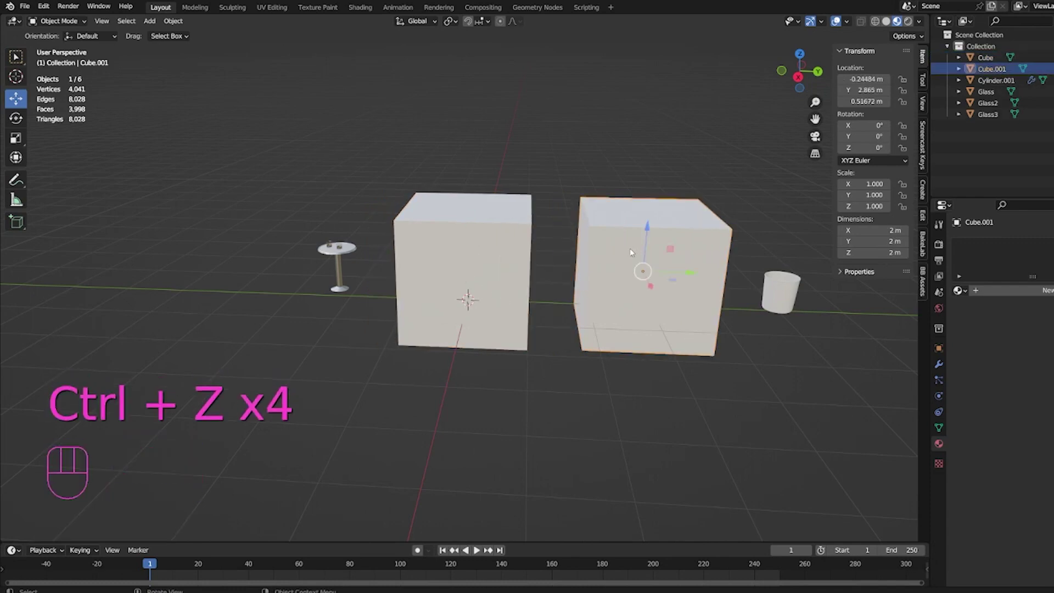
pyautogui.press('Delete')
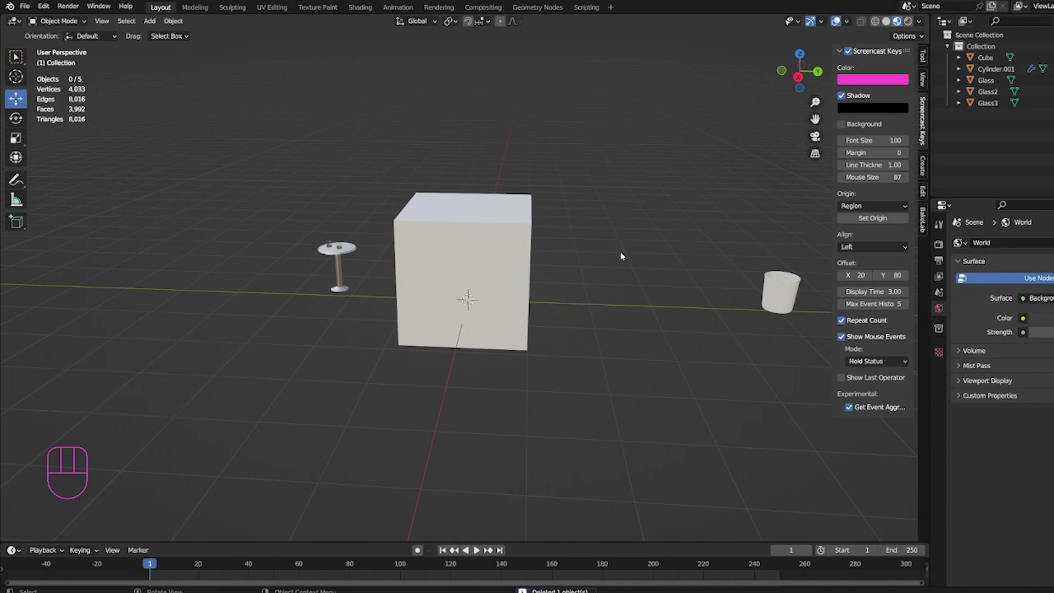
# - Turn off the Statistics overlay in the 3D viewport and clear the selection
pyautogui.click(477, 266)
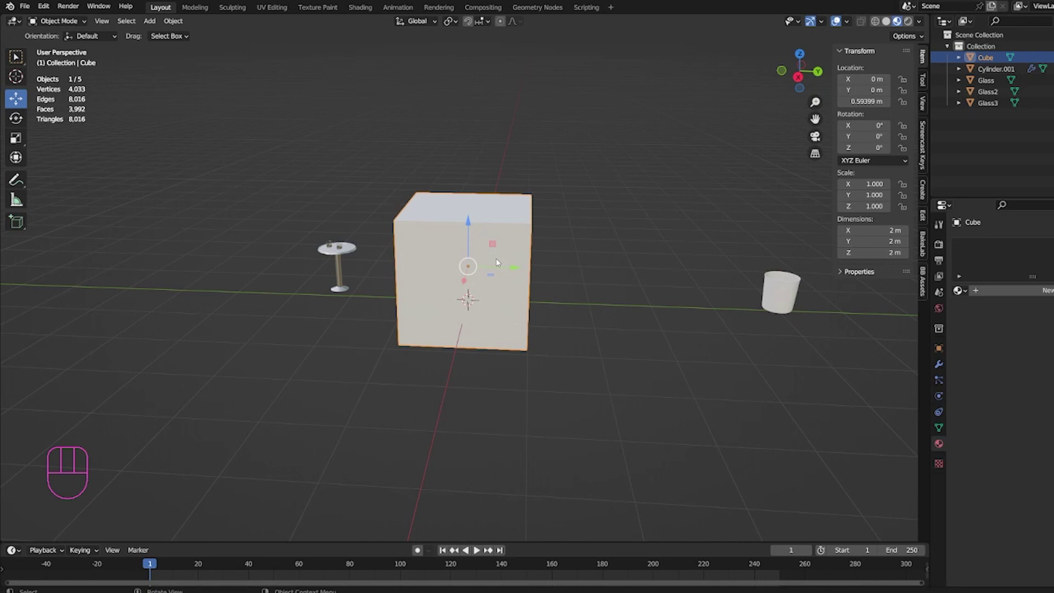
pyautogui.click(846, 21)
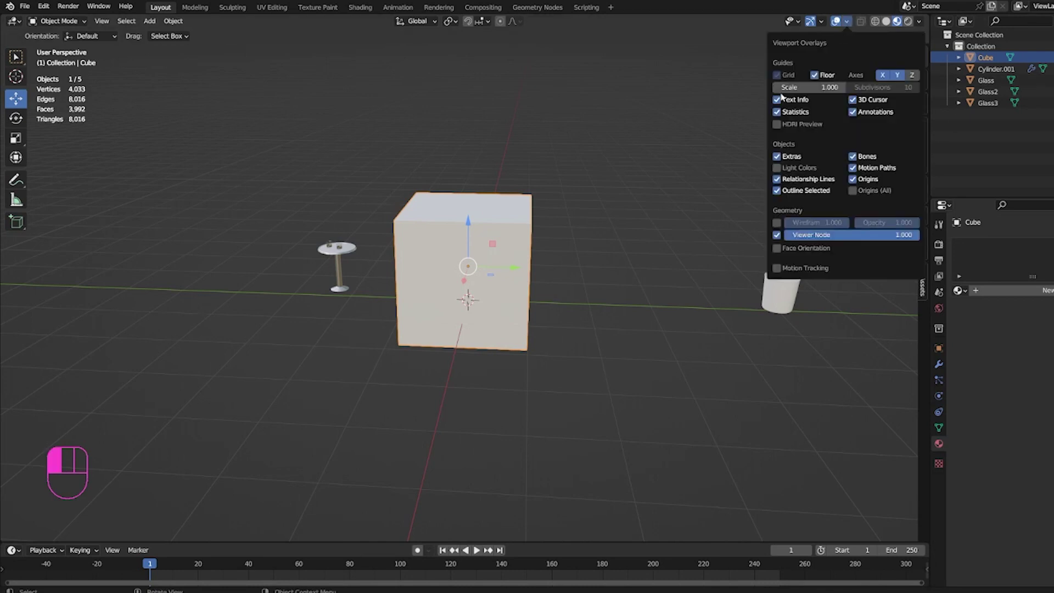
pyautogui.click(778, 113)
pyautogui.press('n')
pyautogui.hotkey('alt', 'a')
pyautogui.scroll(2, 571, 269)
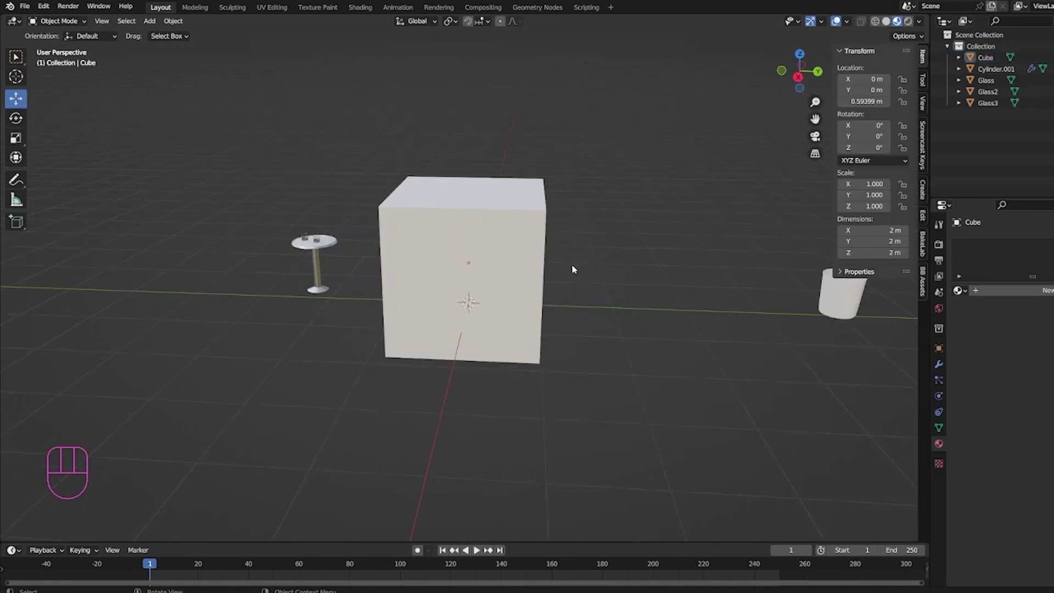
# - Select the cube, turn the viewport's Statistics overlay on, and deselect the cube
pyautogui.click(509, 241)
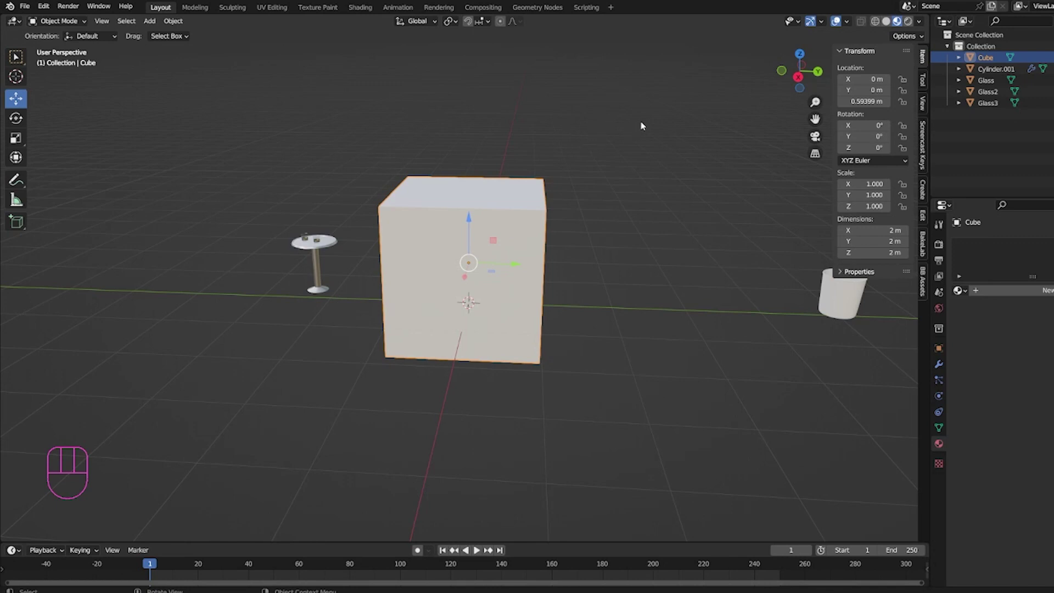
pyautogui.click(847, 22)
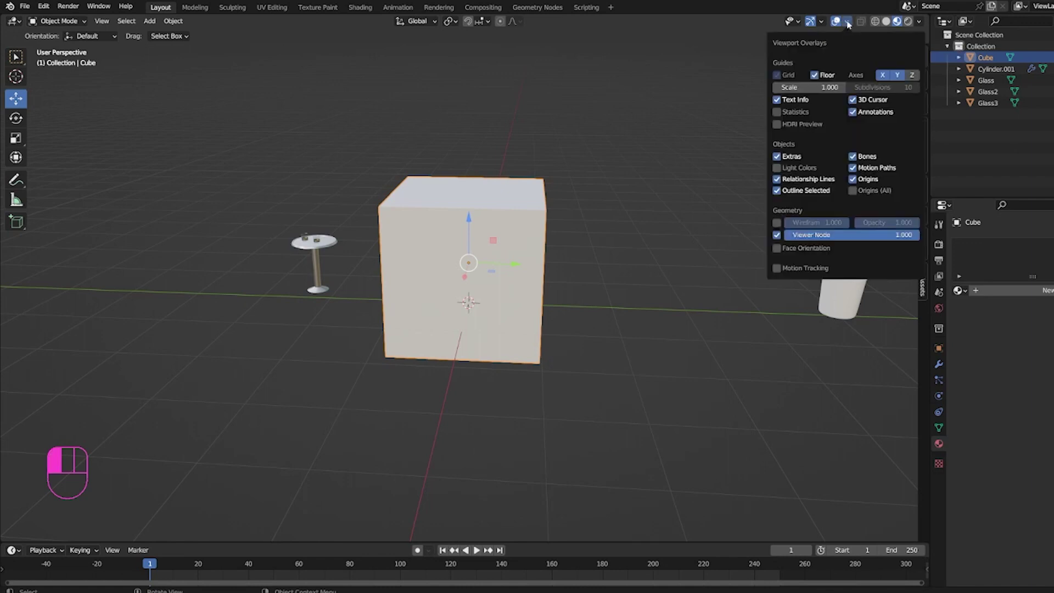
pyautogui.click(778, 112)
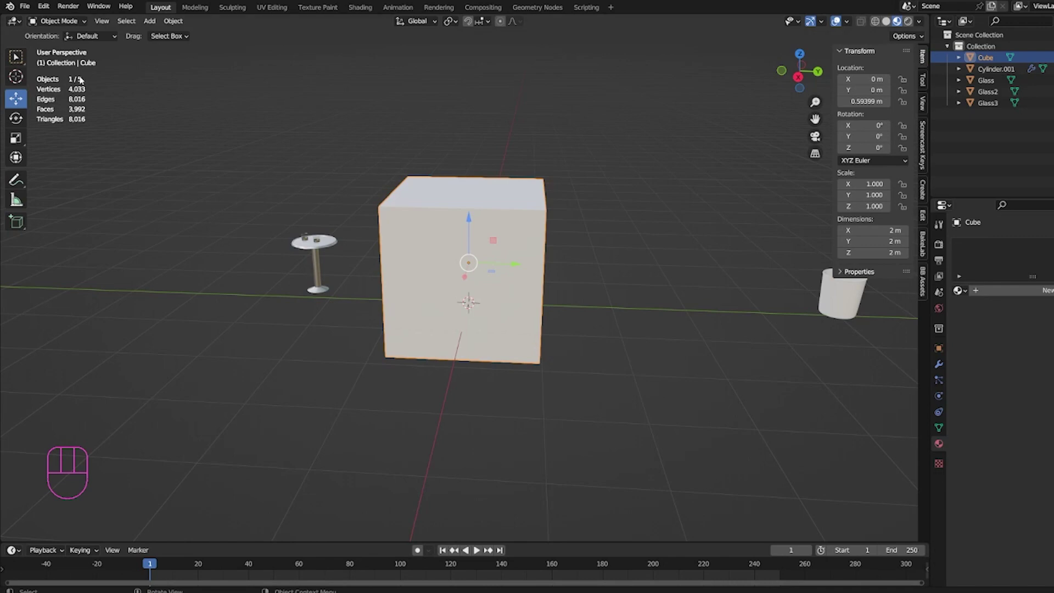
pyautogui.click(306, 125)
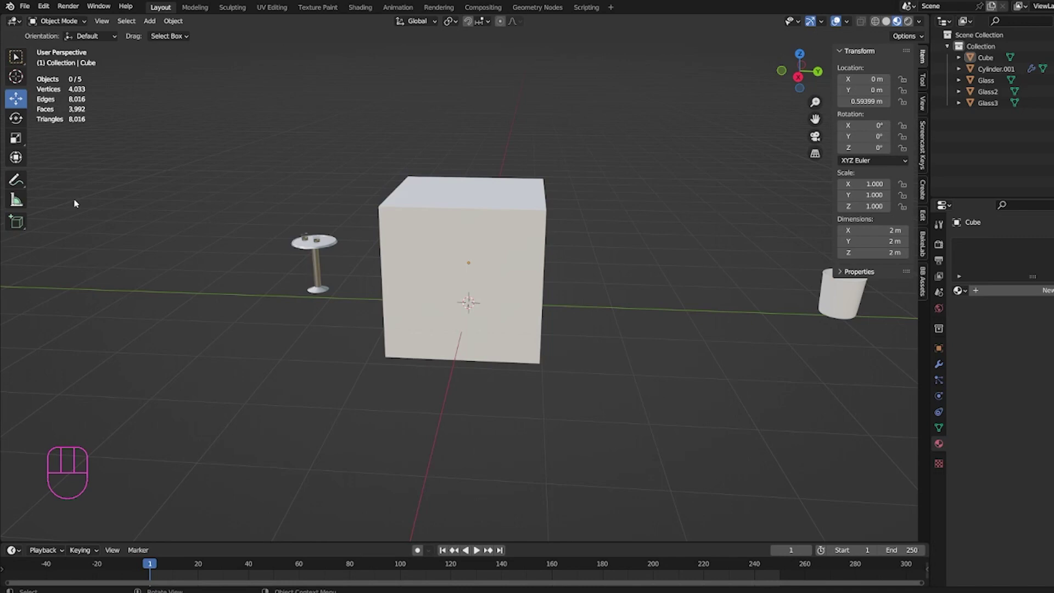
pyautogui.scroll(-2, 266, 82)
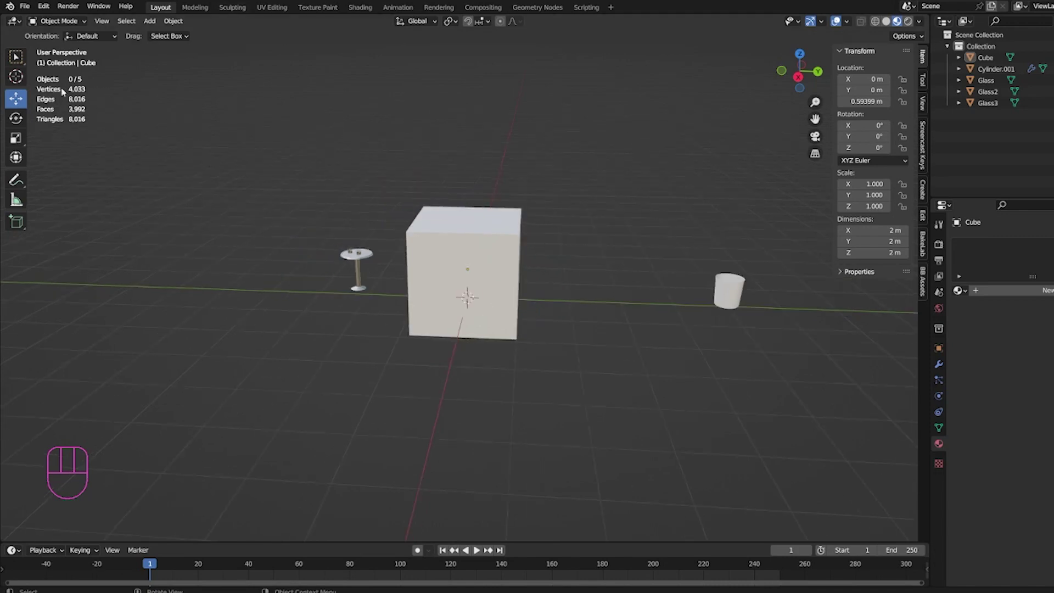
pyautogui.scroll(2, 483, 292)
pyautogui.scroll(-2, 483, 293)
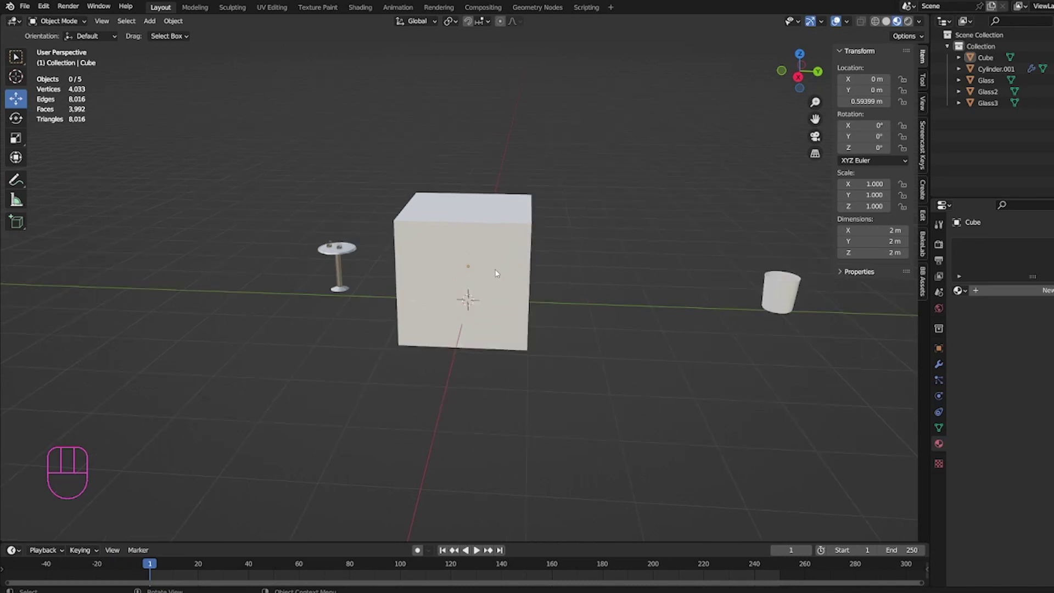
pyautogui.moveTo(494, 276); pyautogui.dragTo(499, 278, button='middle')
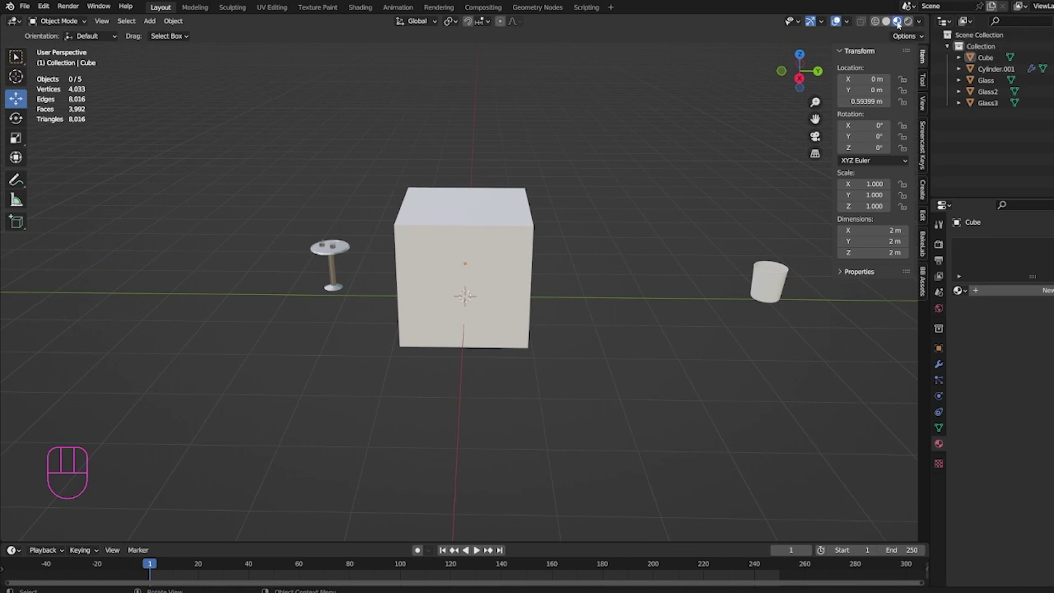
# - Select the front glass on the round pedestal table and examine it up close
pyautogui.click(510, 244)
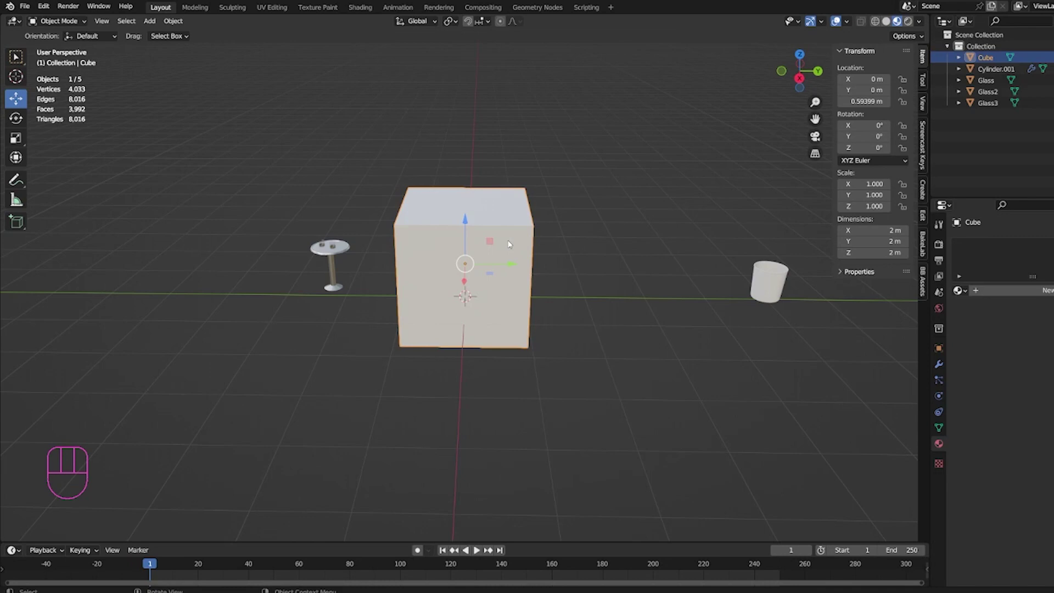
pyautogui.scroll(3, 348, 261)
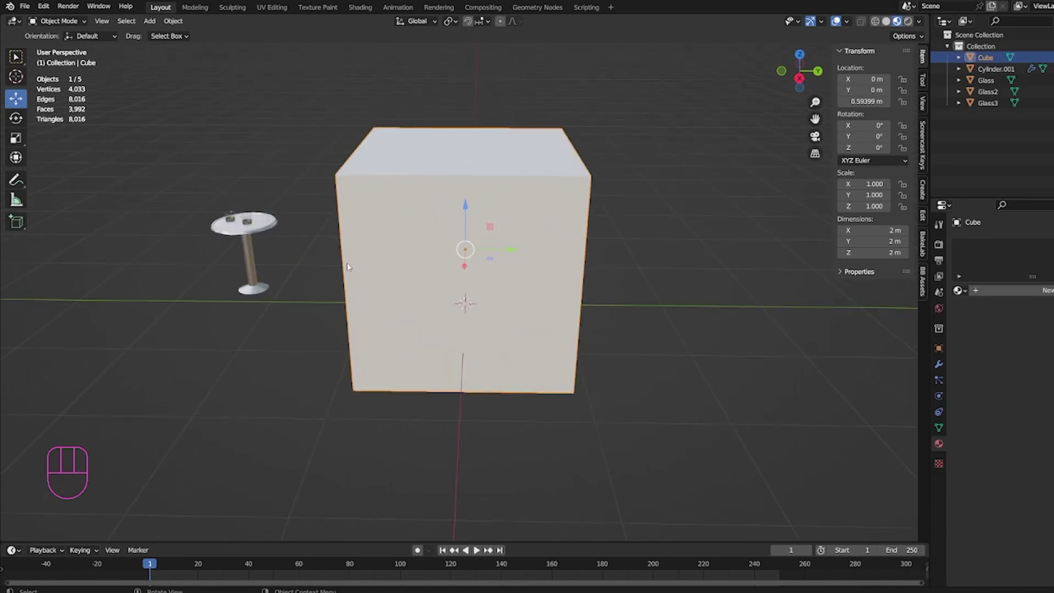
pyautogui.keyDown('shift'); pyautogui.moveTo(322, 262); pyautogui.dragTo(602, 311, button='middle'); pyautogui.keyUp('shift')
pyautogui.scroll(3, 464, 254)
pyautogui.moveTo(464, 254)
pyautogui.keyDown('shift'); pyautogui.mouseDown(button='middle')
pyautogui.moveTo(436, 212)
pyautogui.moveTo(485, 299)
pyautogui.moveTo(479, 265)
pyautogui.mouseUp(button='middle'); pyautogui.keyUp('shift')
pyautogui.scroll(3, 479, 265)
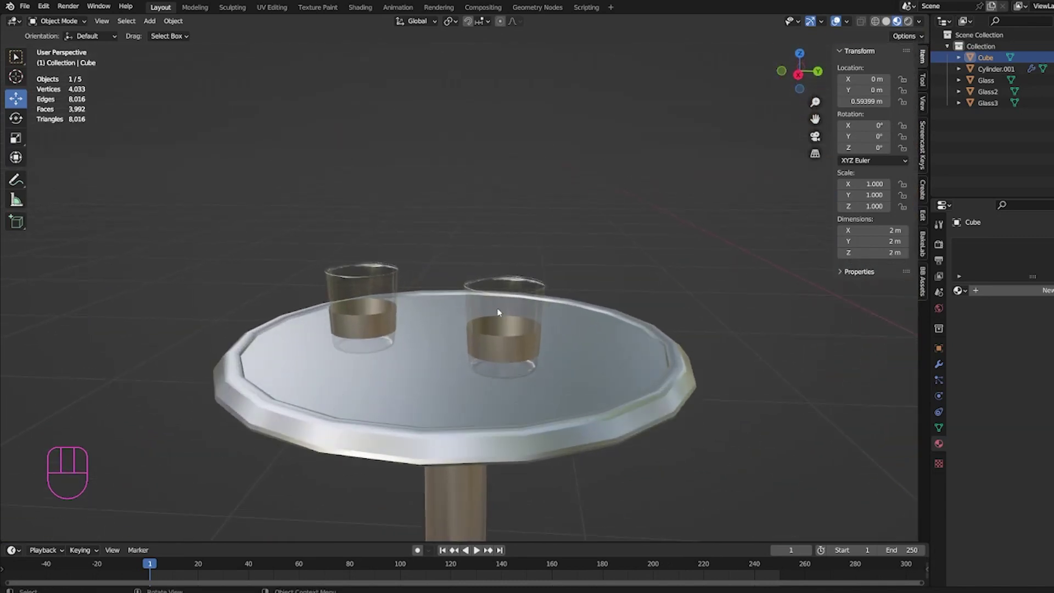
pyautogui.click(514, 317)
pyautogui.scroll(3, 515, 317)
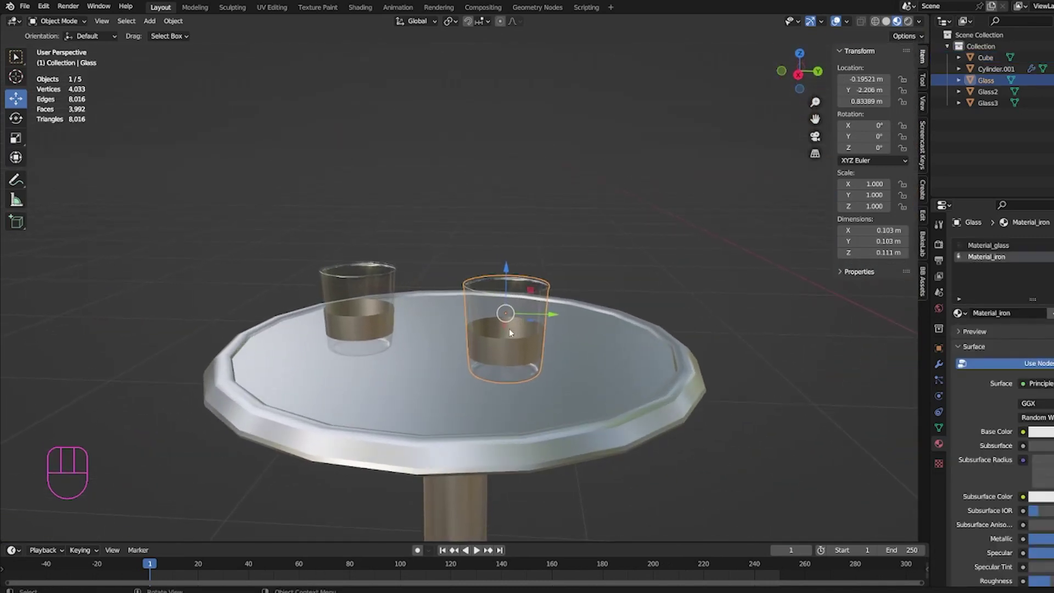
# - Compare the table and glasses in Solid and Wireframe viewport shading, and return to Material Preview
pyautogui.scroll(1, 512, 331)
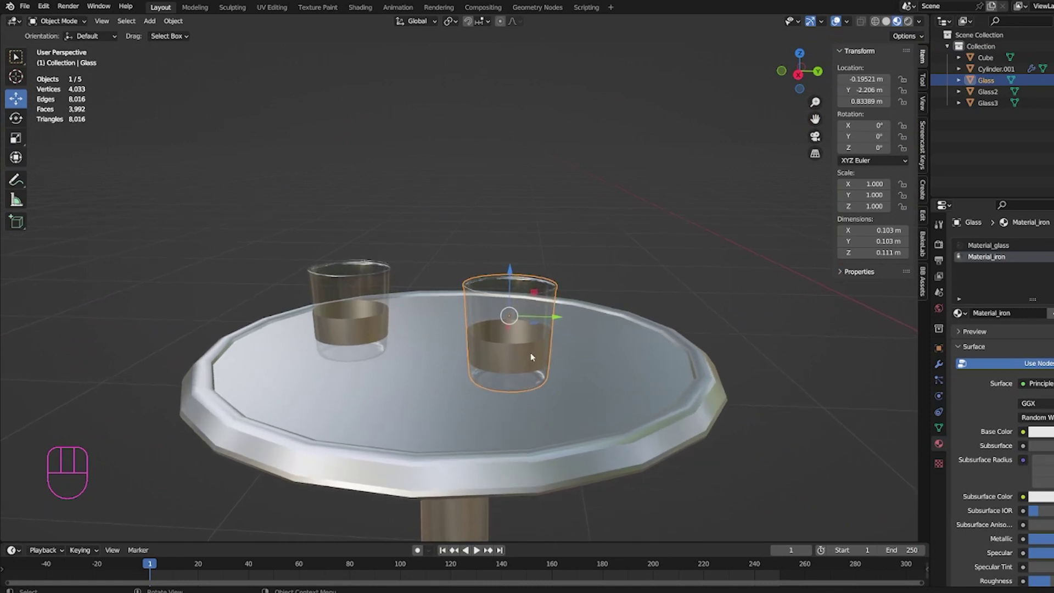
pyautogui.scroll(-1, 549, 455)
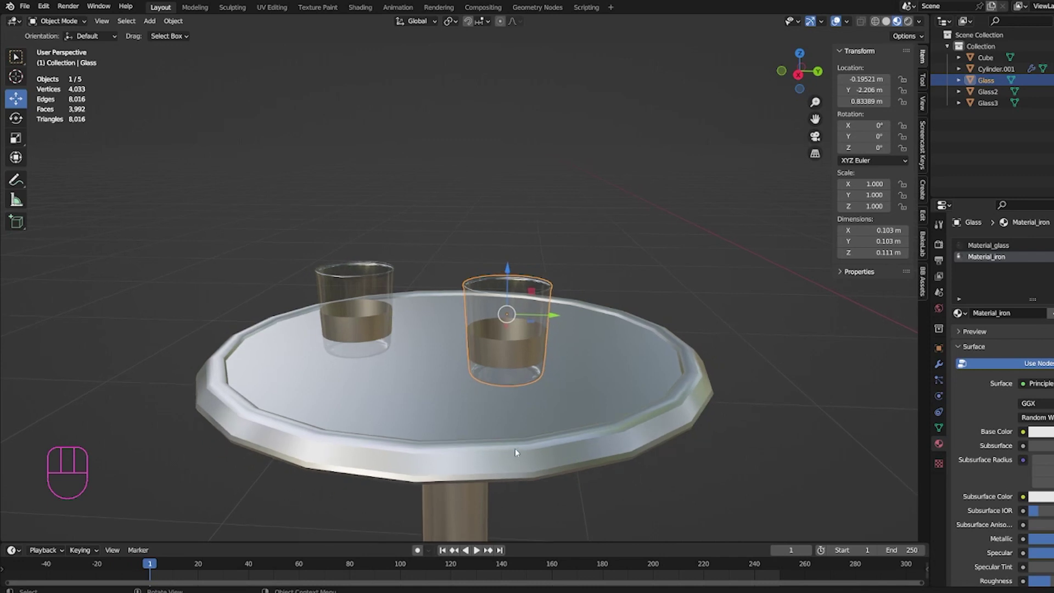
pyautogui.scroll(2, 513, 328)
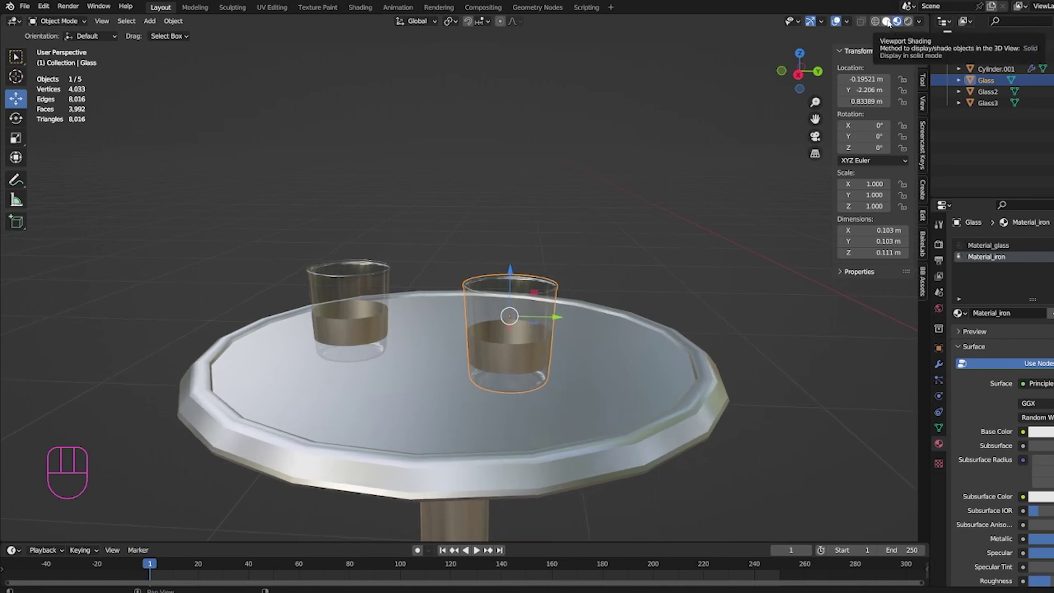
pyautogui.click(887, 22)
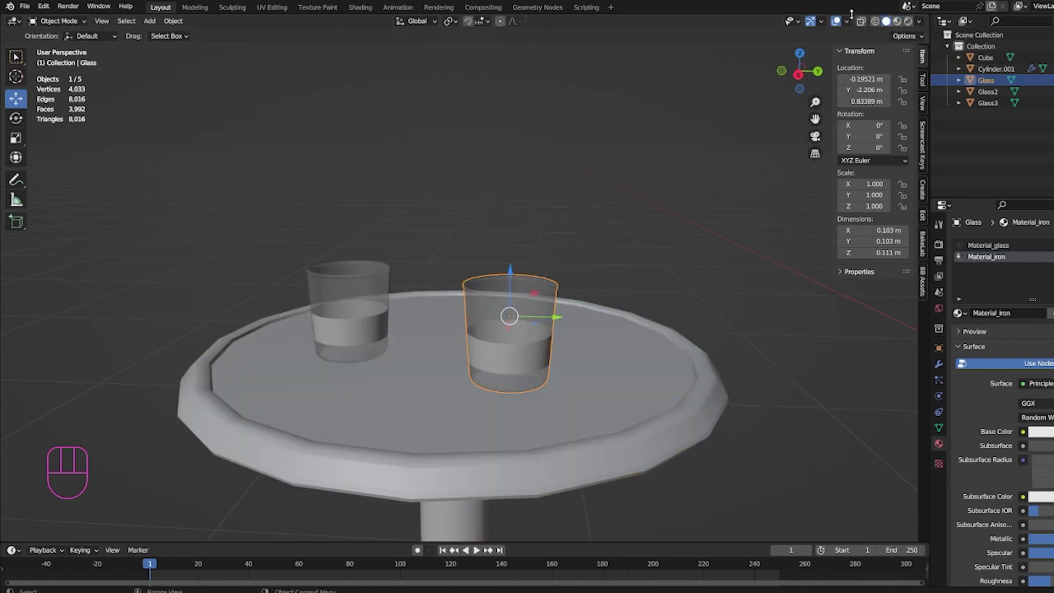
pyautogui.click(875, 21)
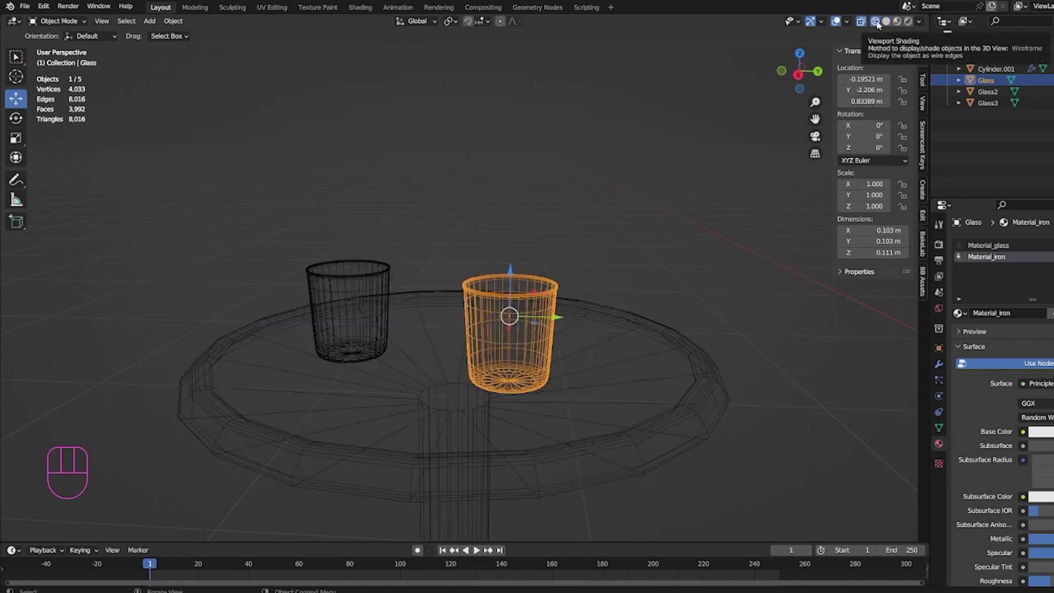
pyautogui.click(886, 22)
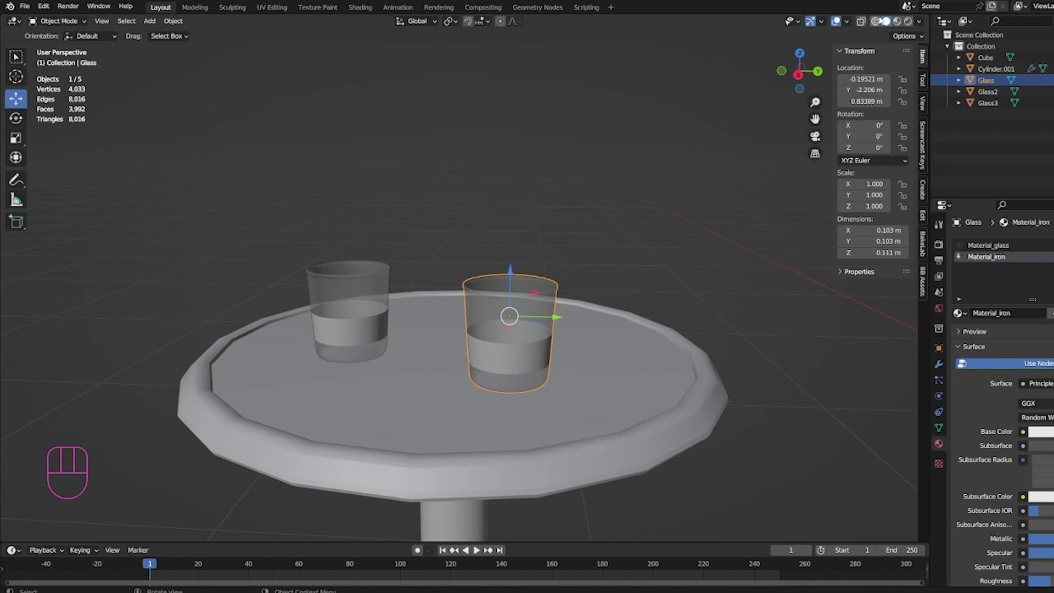
pyautogui.click(897, 21)
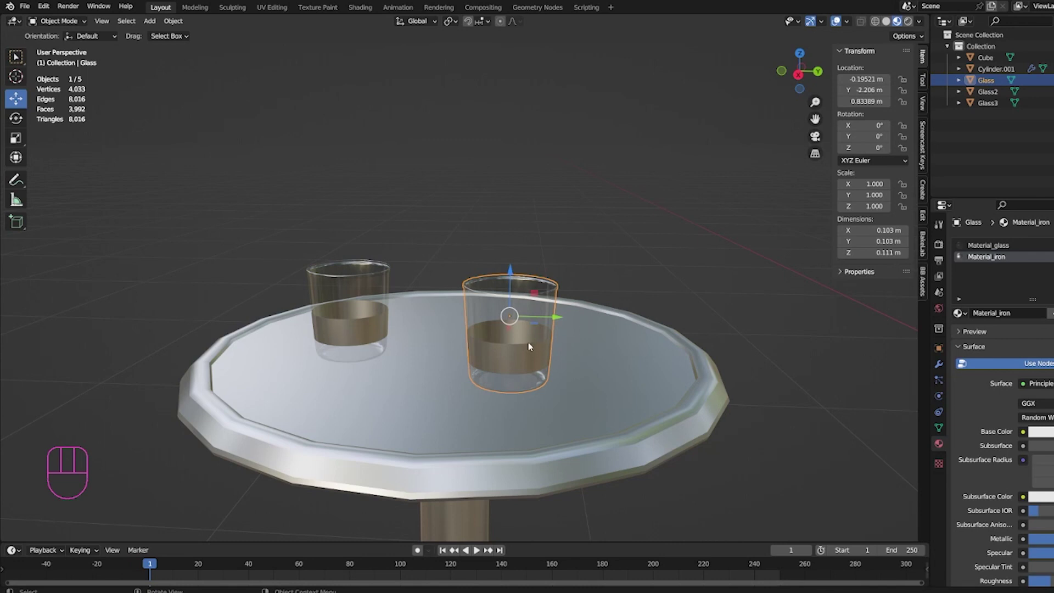
# - Examine the table with its glasses from close up and from a distance, beside the cube
pyautogui.scroll(-2, 527, 349)
pyautogui.scroll(-4, 496, 346)
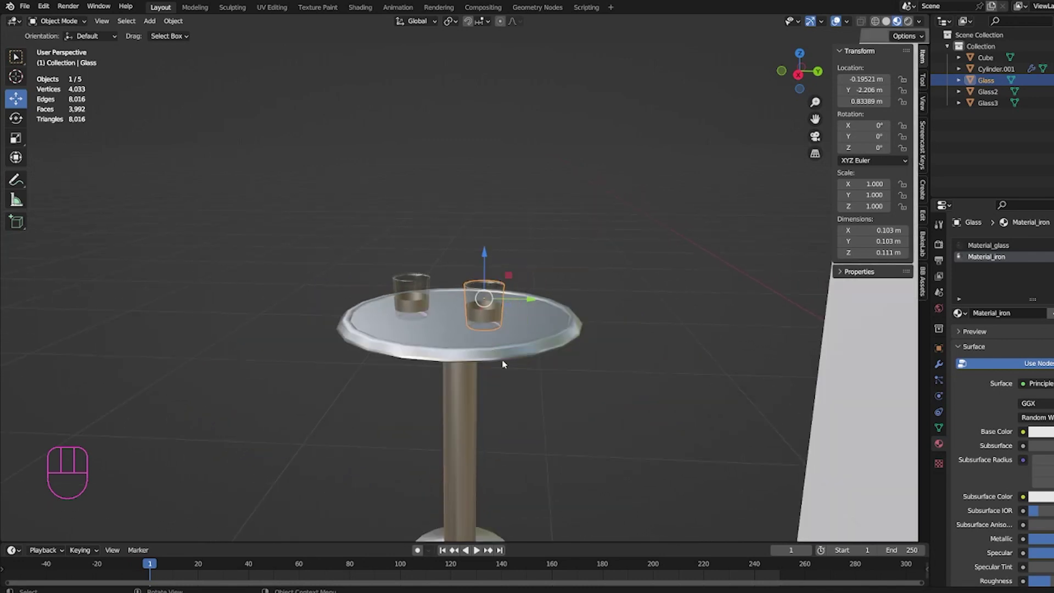
pyautogui.scroll(-2, 541, 403)
pyautogui.scroll(5, 537, 412)
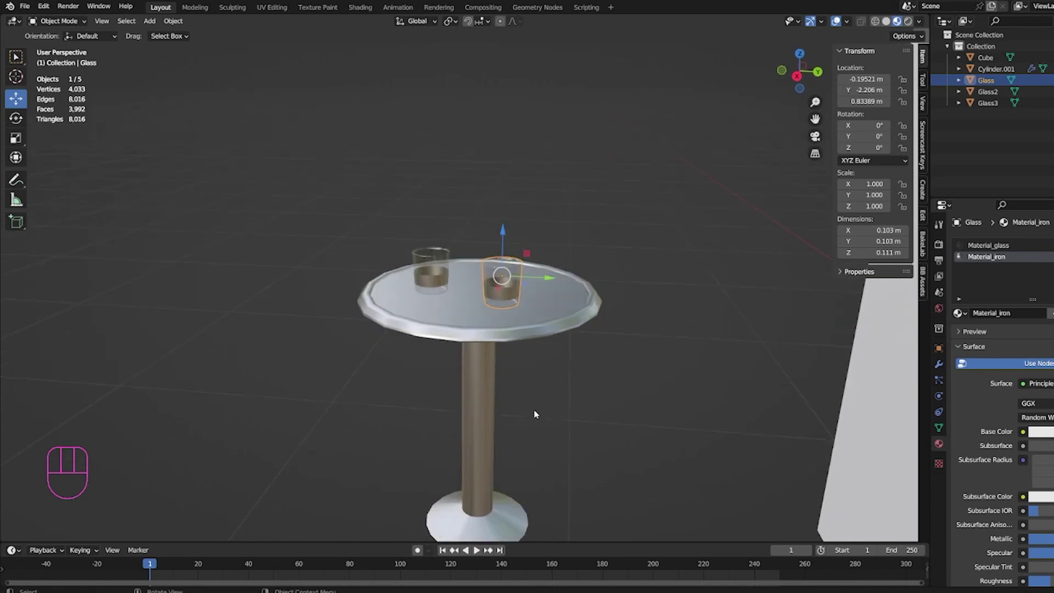
pyautogui.scroll(2, 536, 409)
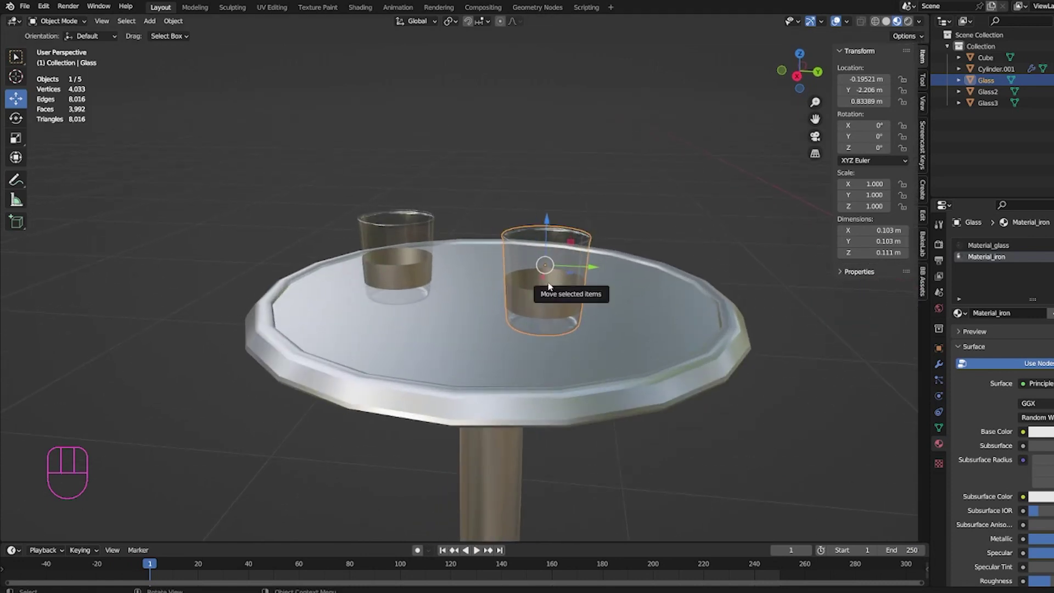
pyautogui.keyDown('shift'); pyautogui.moveTo(549, 286); pyautogui.dragTo(548, 252, button='middle'); pyautogui.keyUp('shift')
pyautogui.scroll(-5, 548, 251)
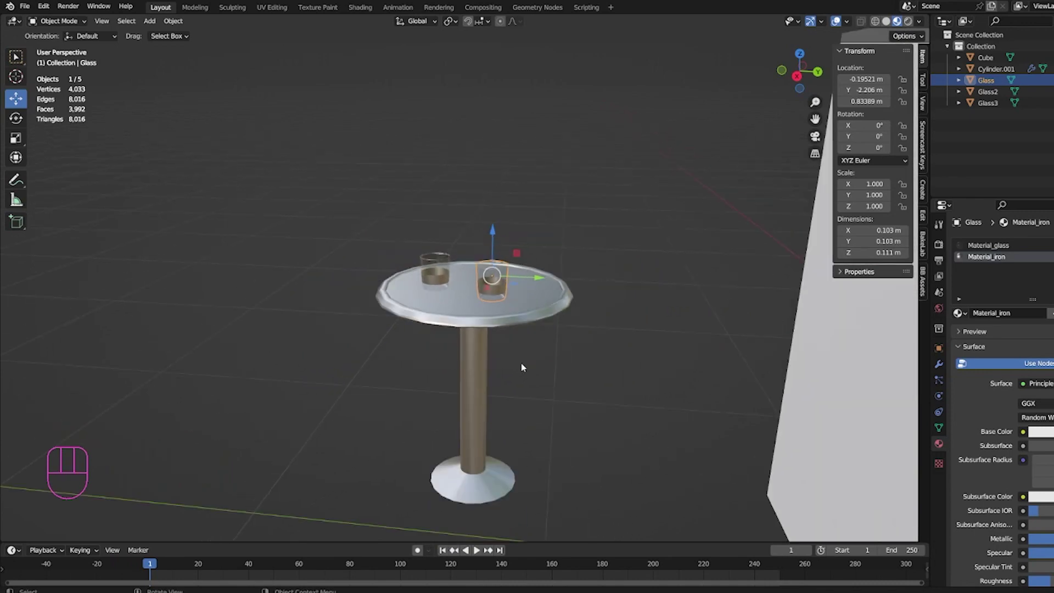
pyautogui.scroll(2, 527, 357)
pyautogui.scroll(-6, 496, 337)
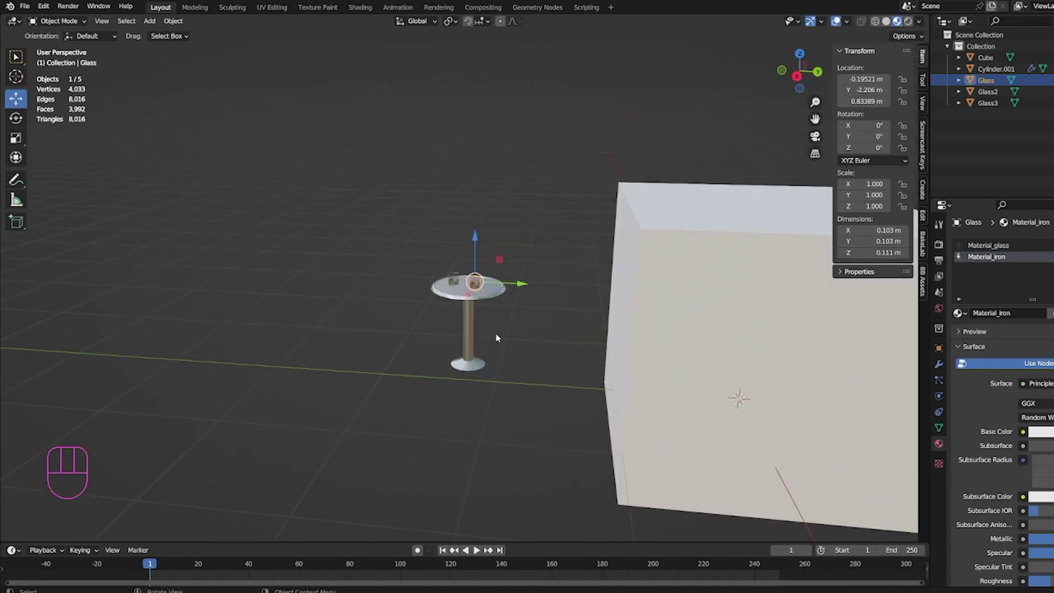
pyautogui.scroll(5, 632, 383)
pyautogui.scroll(-10, 614, 383)
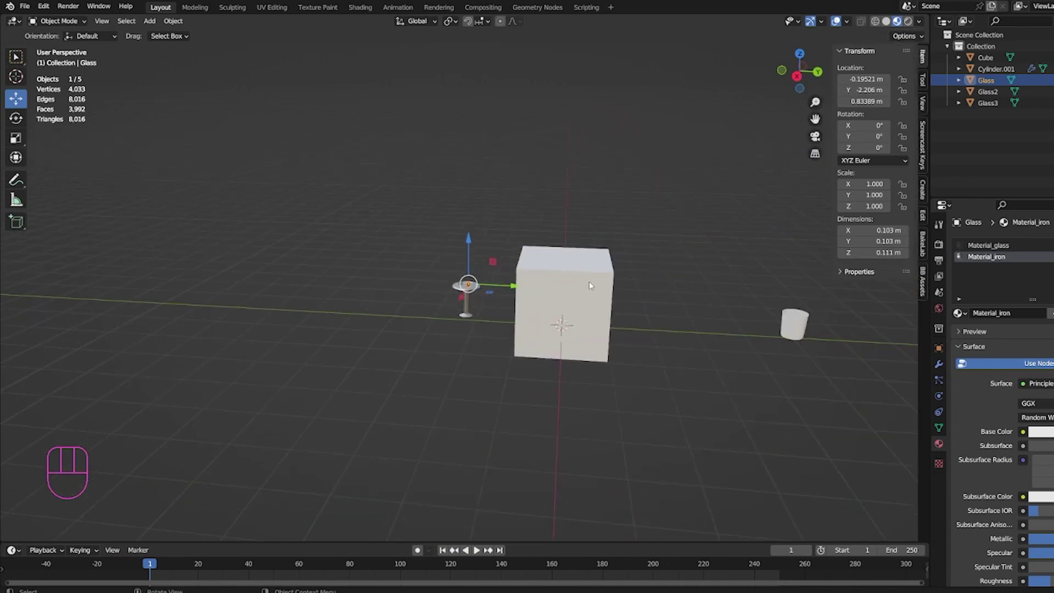
# - Select the large cube and frame the view on it
pyautogui.click(589, 284)
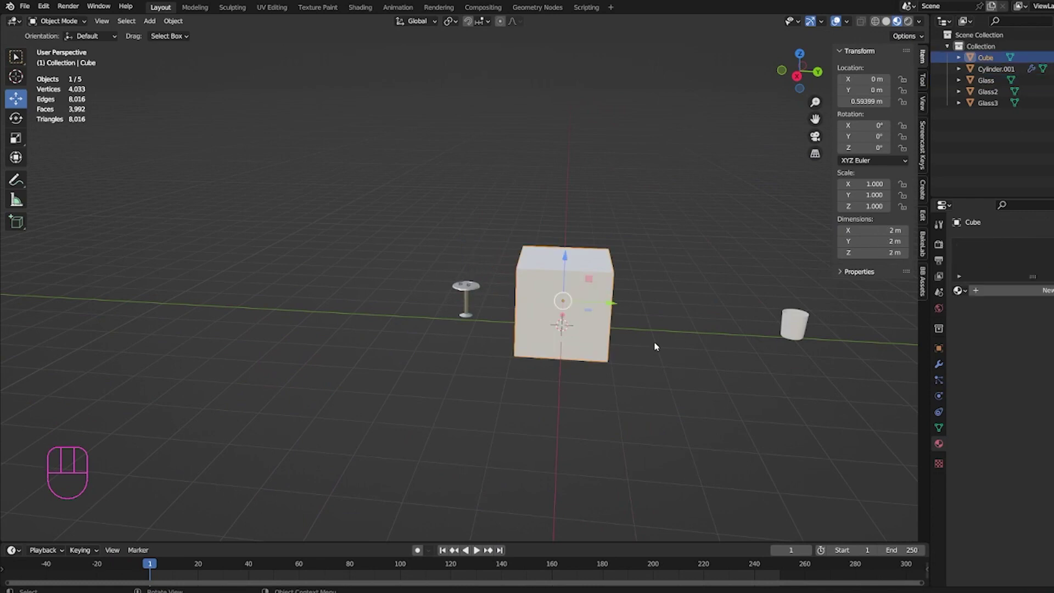
pyautogui.moveTo(654, 346); pyautogui.dragTo(602, 331, button='middle')
pyautogui.scroll(2, 652, 344)
pyautogui.scroll(-2, 652, 344)
pyautogui.scroll(-3, 651, 346)
pyautogui.scroll(2, 602, 331)
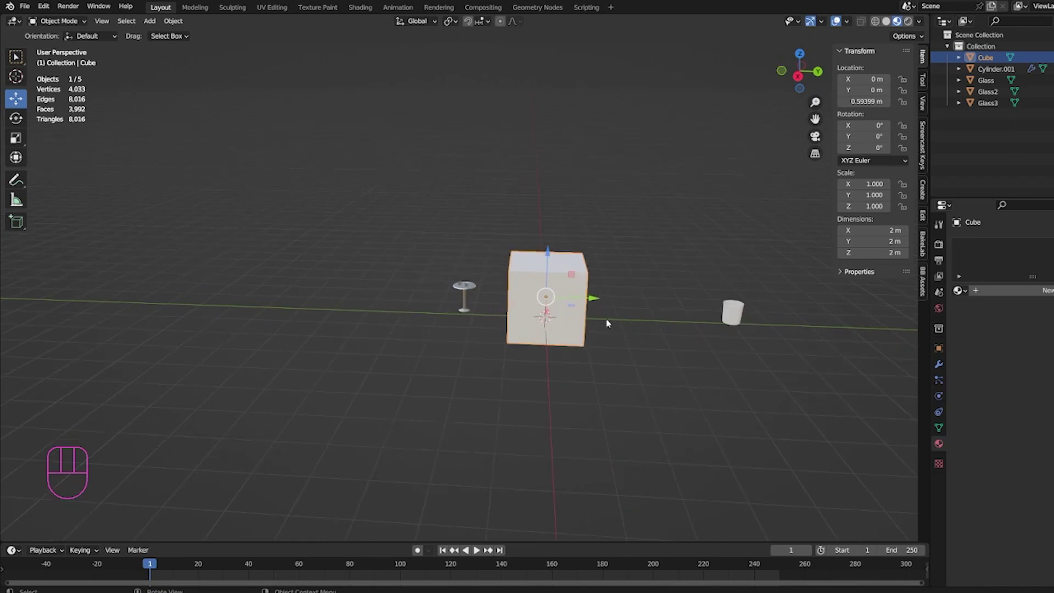
pyautogui.click(572, 286)
pyautogui.scroll(-4, 571, 285)
pyautogui.scroll(3, 522, 304)
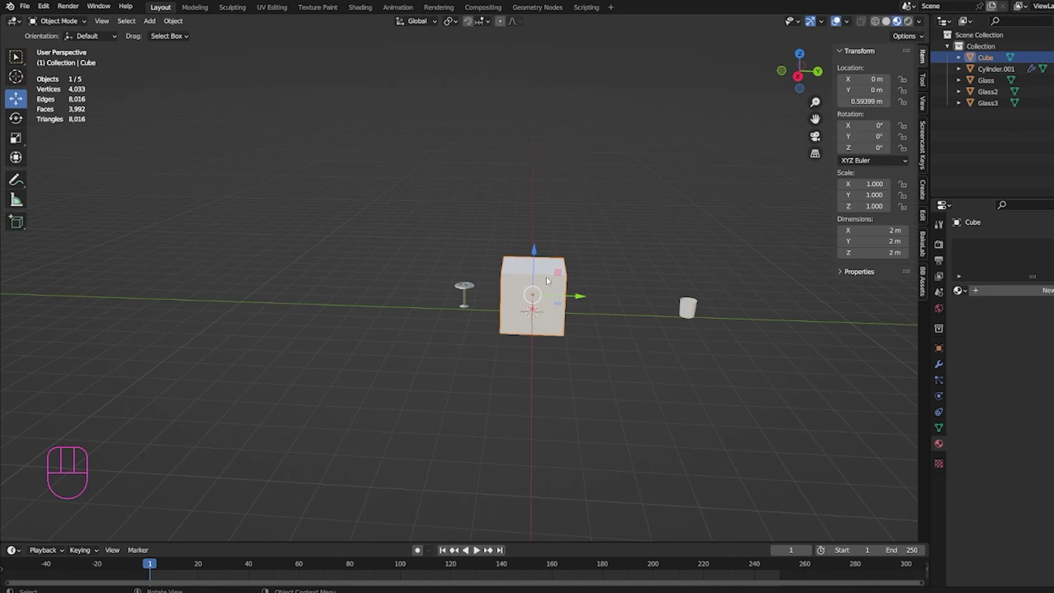
pyautogui.press('KP_Decimal')
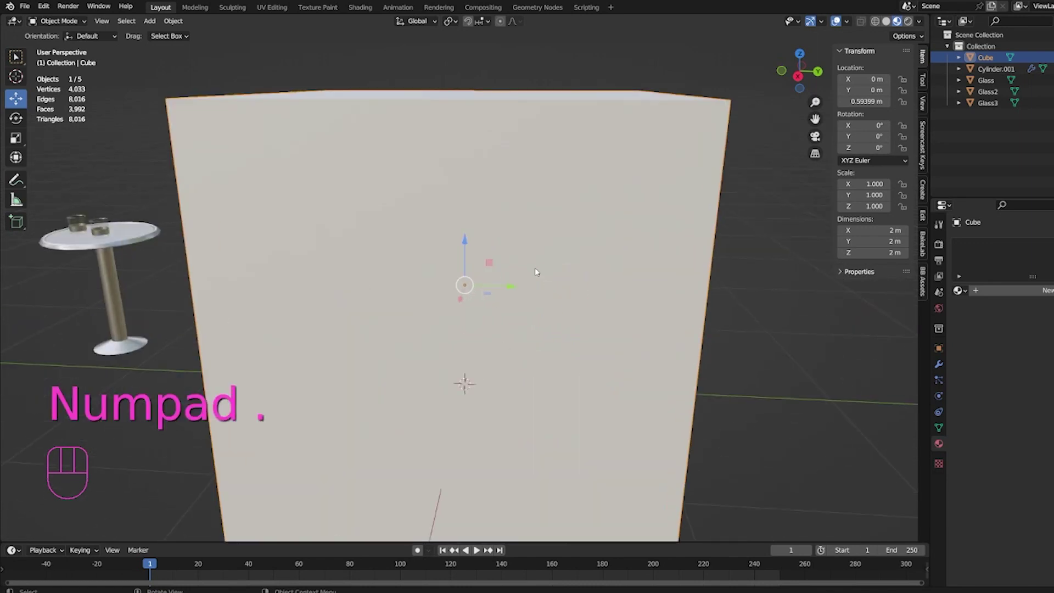
# - Select the white cup beside the cube and frame the view on it
pyautogui.scroll(-8, 547, 281)
pyautogui.click(723, 305)
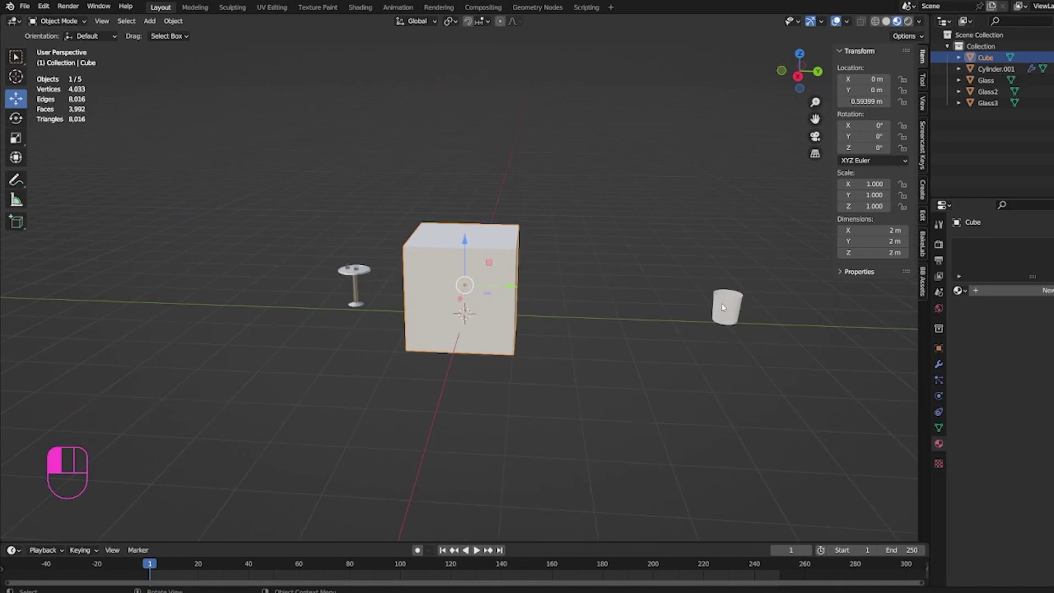
pyautogui.press('KP_Decimal')
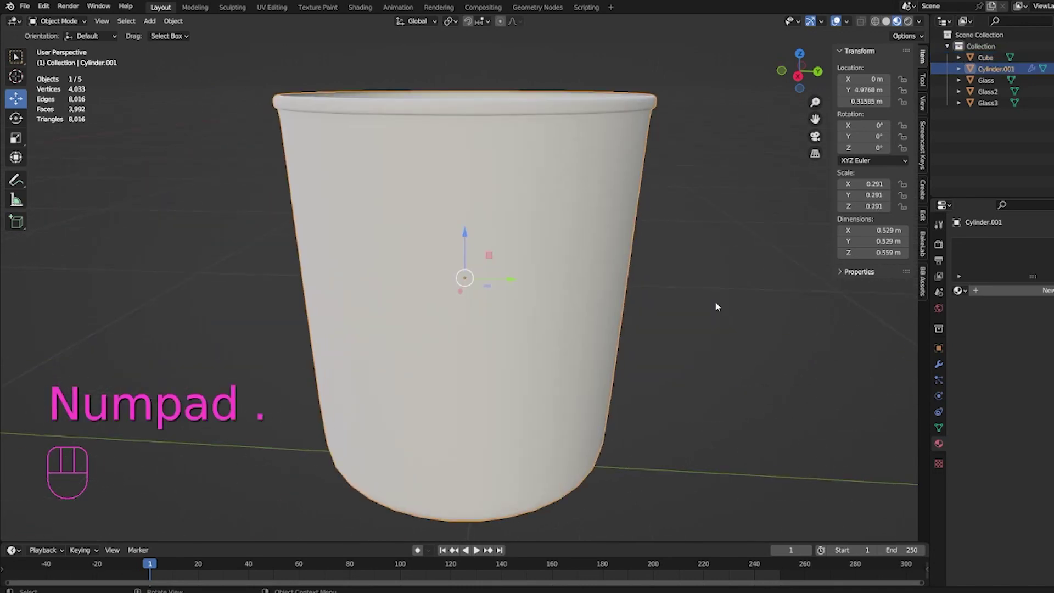
# - Select the large cube, add a material slot to it, and create a new material in that slot
pyautogui.scroll(-7, 715, 301)
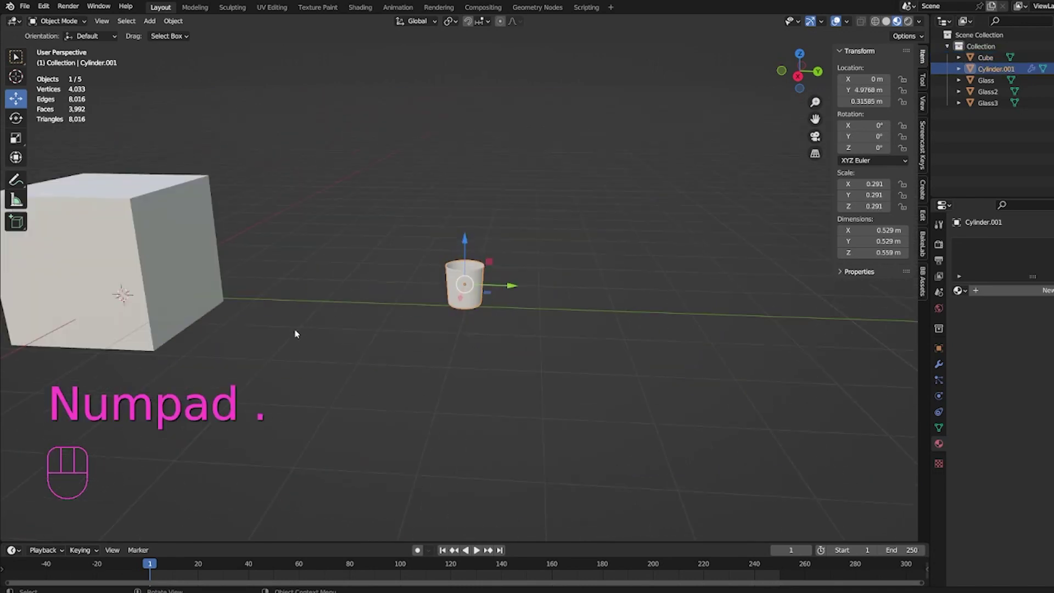
pyautogui.keyDown('shift'); pyautogui.moveTo(158, 305); pyautogui.dragTo(407, 301, button='middle'); pyautogui.keyUp('shift')
pyautogui.click(401, 317)
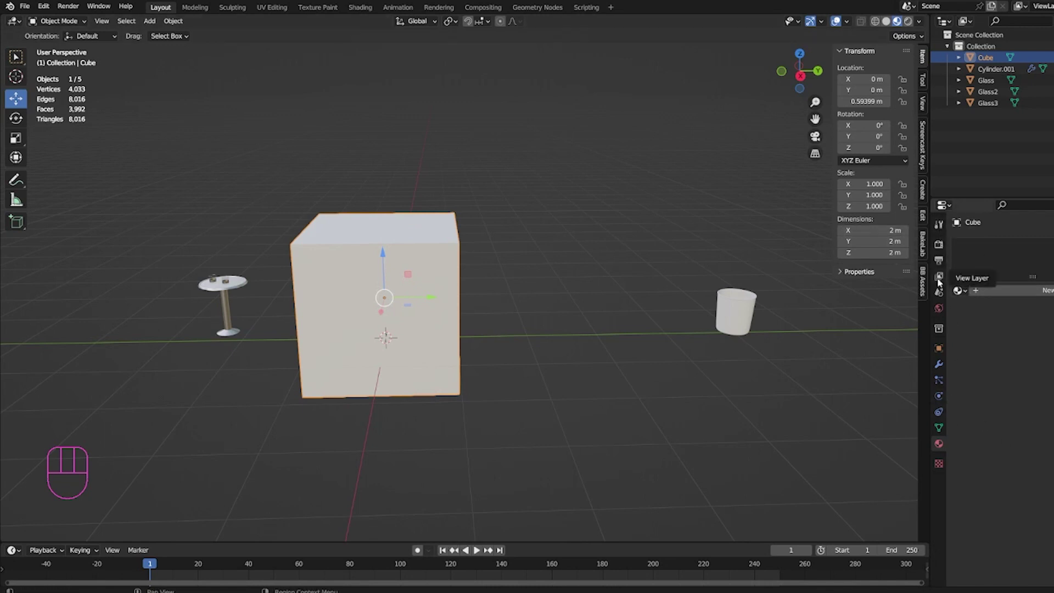
pyautogui.click(939, 445)
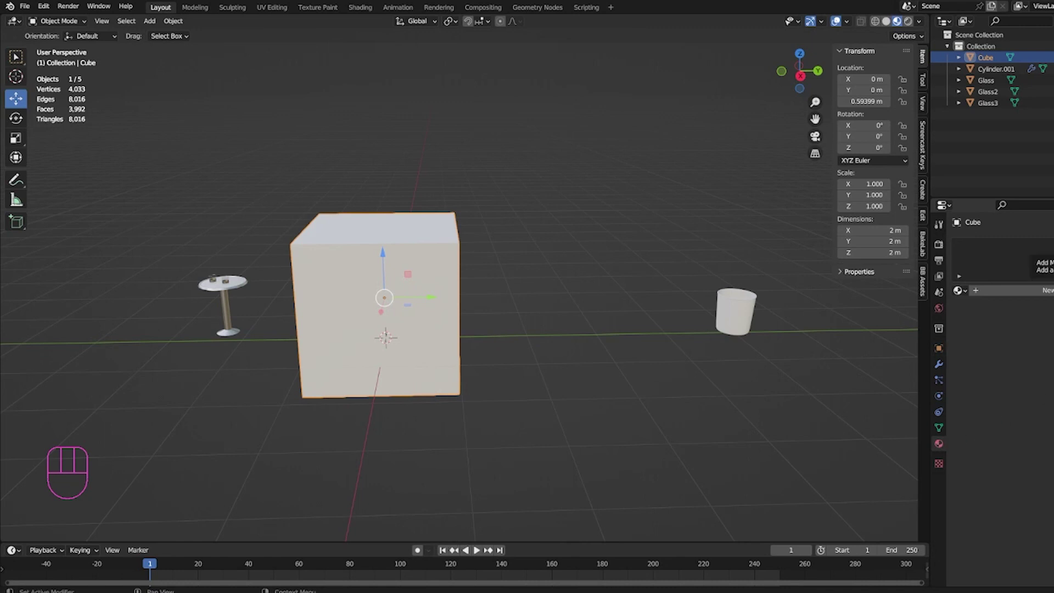
pyautogui.click(1047, 248)
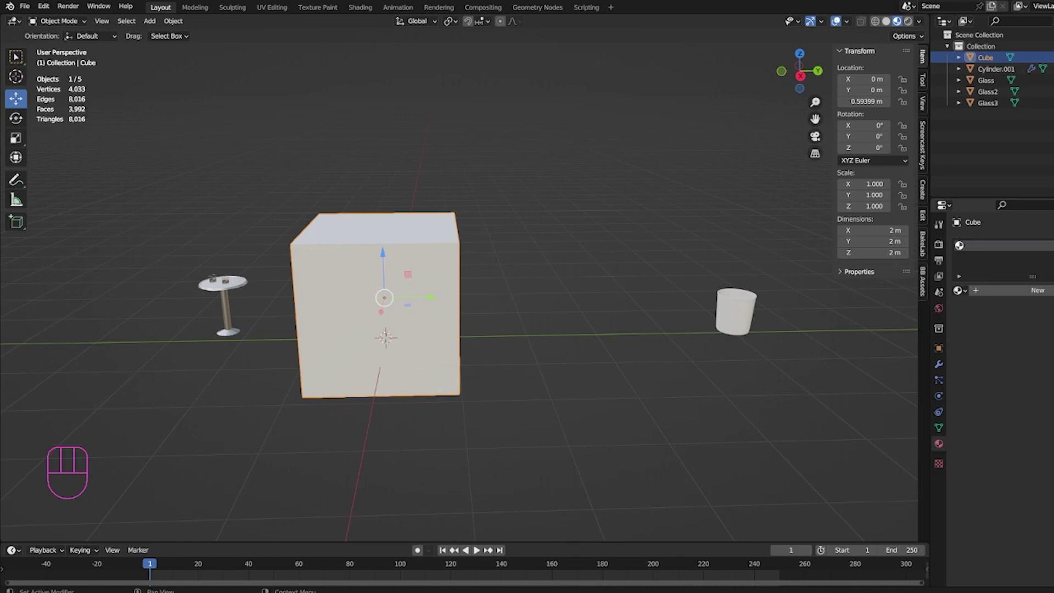
pyautogui.click(1001, 294)
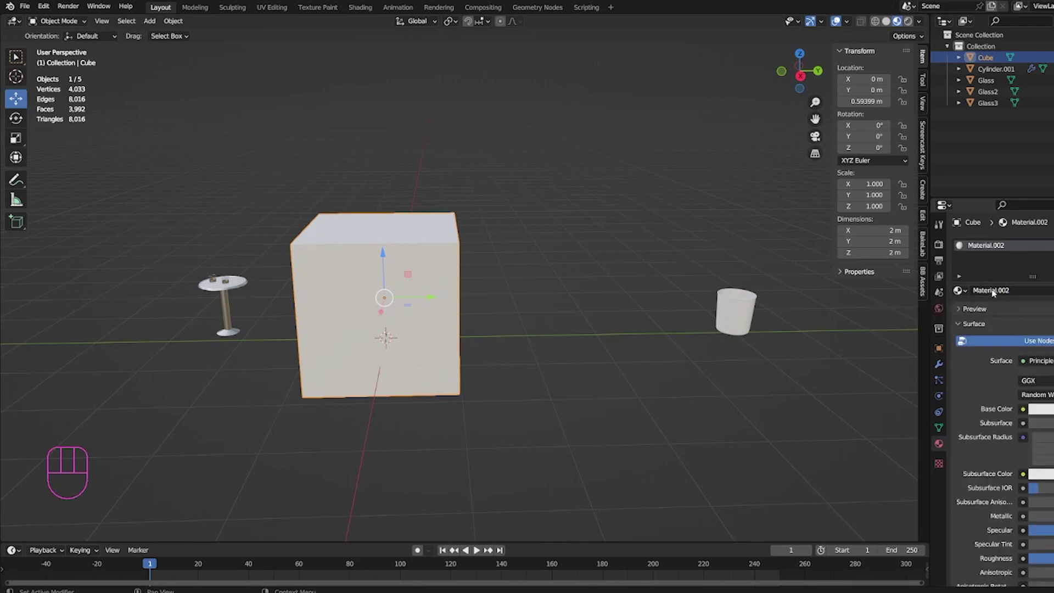
# - Set the base color of the cube's new material to violet-blue and deselect the cube
pyautogui.scroll(-1, 994, 299)
pyautogui.scroll(1, 995, 307)
pyautogui.click(1051, 409)
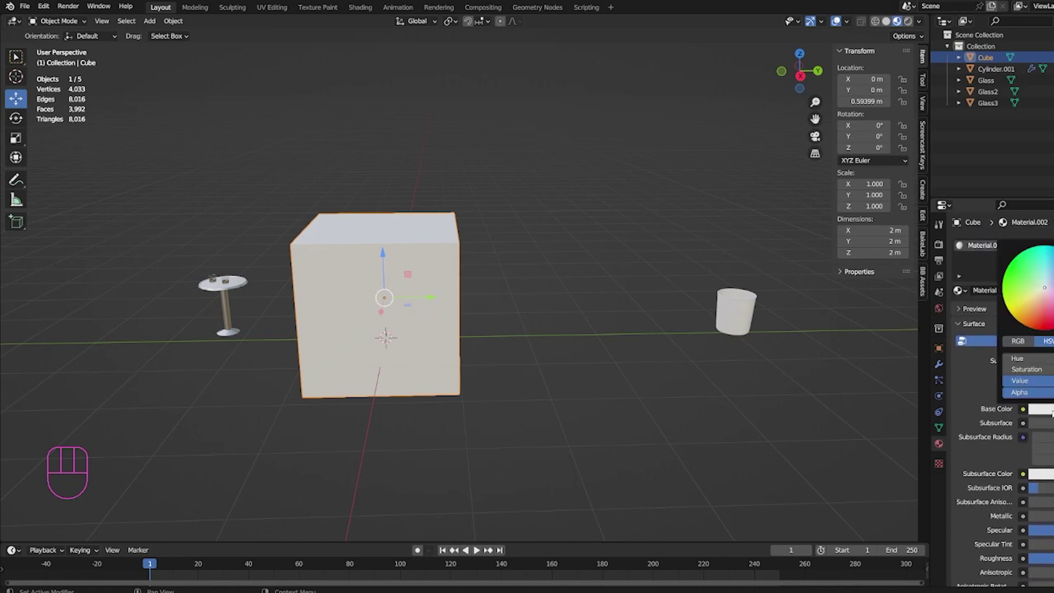
pyautogui.click(1053, 276)
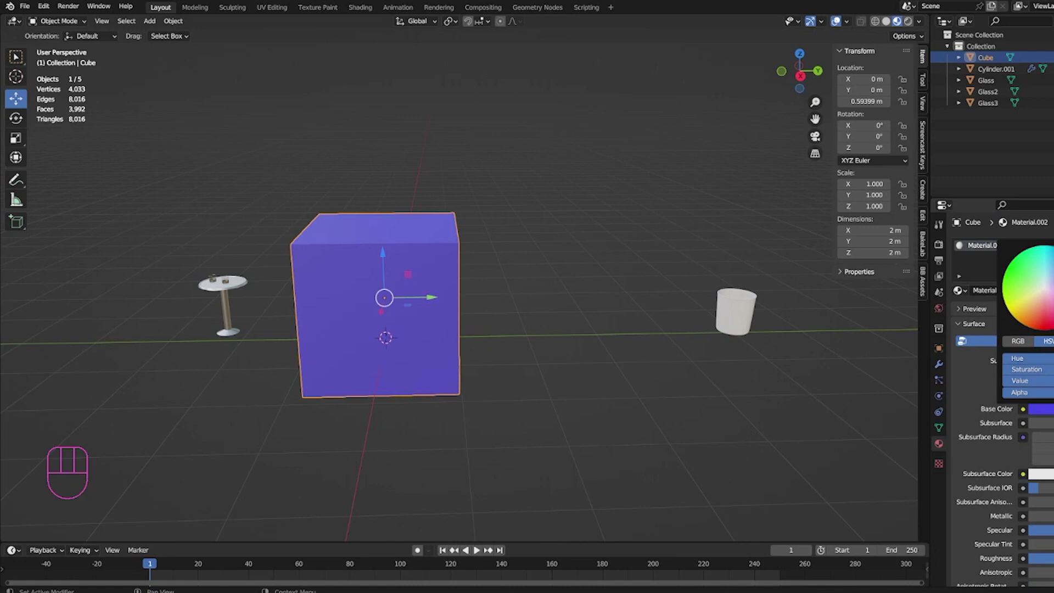
pyautogui.click(789, 410)
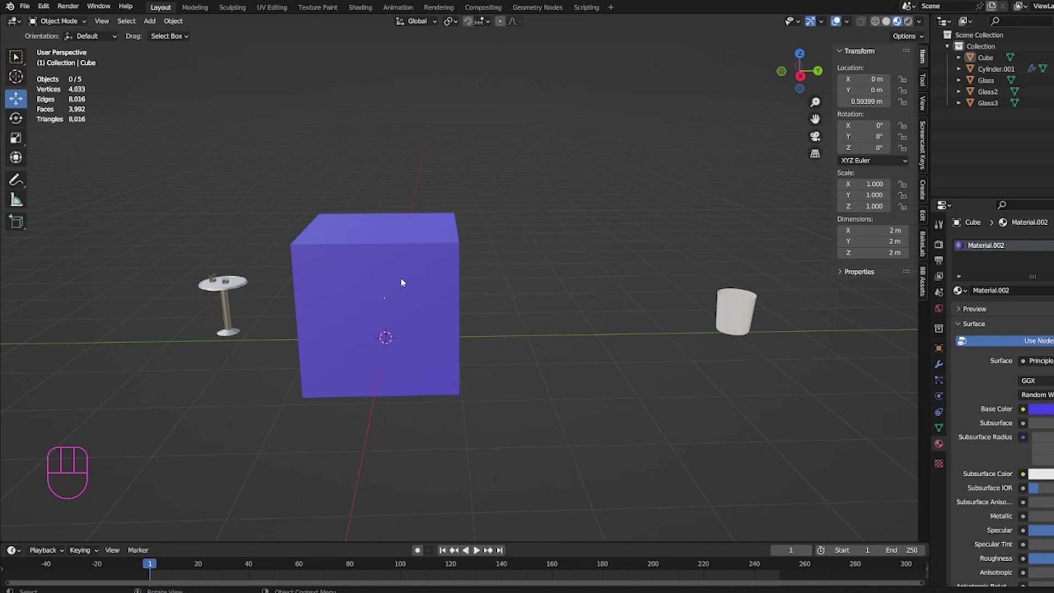
pyautogui.click(1040, 409)
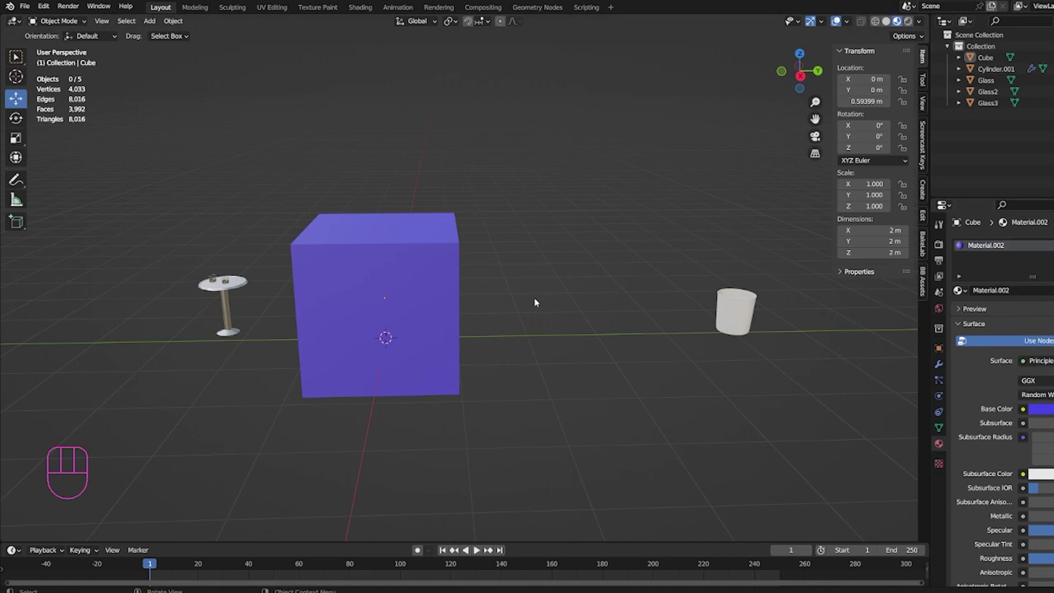
# - Assign the existing Material_glass to the cube's material slot and inspect the cube
pyautogui.click(960, 290)
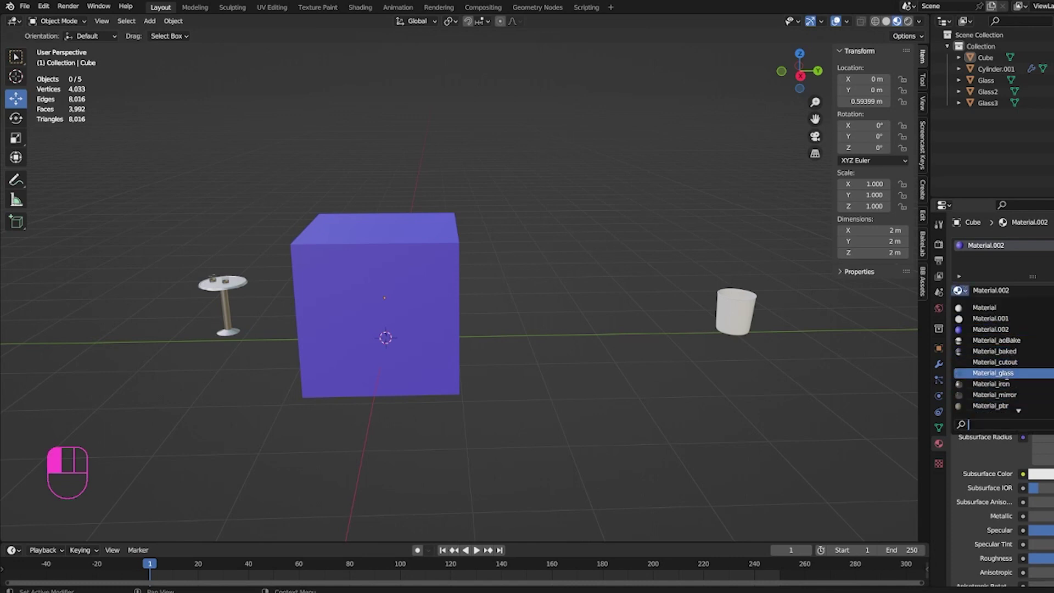
pyautogui.click(993, 373)
pyautogui.moveTo(593, 284); pyautogui.dragTo(382, 284, button='middle')
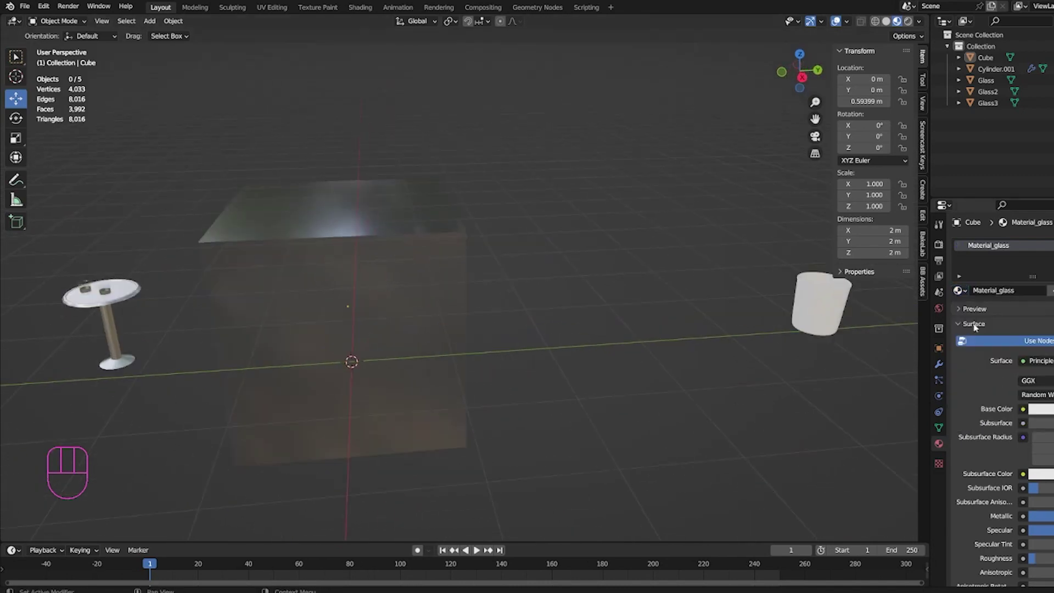
# - Replace the cube's material with Material_mirror and inspect the reflective cube
pyautogui.click(958, 290)
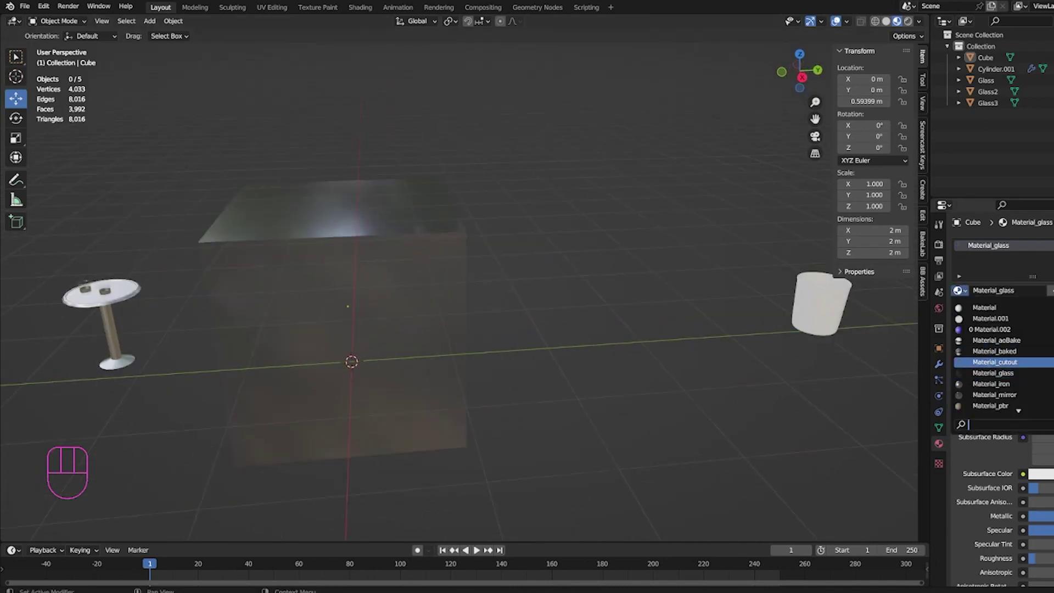
pyautogui.click(994, 395)
pyautogui.moveTo(604, 323); pyautogui.dragTo(435, 333, button='middle')
pyautogui.keyDown('shift'); pyautogui.moveTo(351, 320); pyautogui.dragTo(470, 334, button='middle'); pyautogui.keyUp('shift')
pyautogui.scroll(-4, 459, 332)
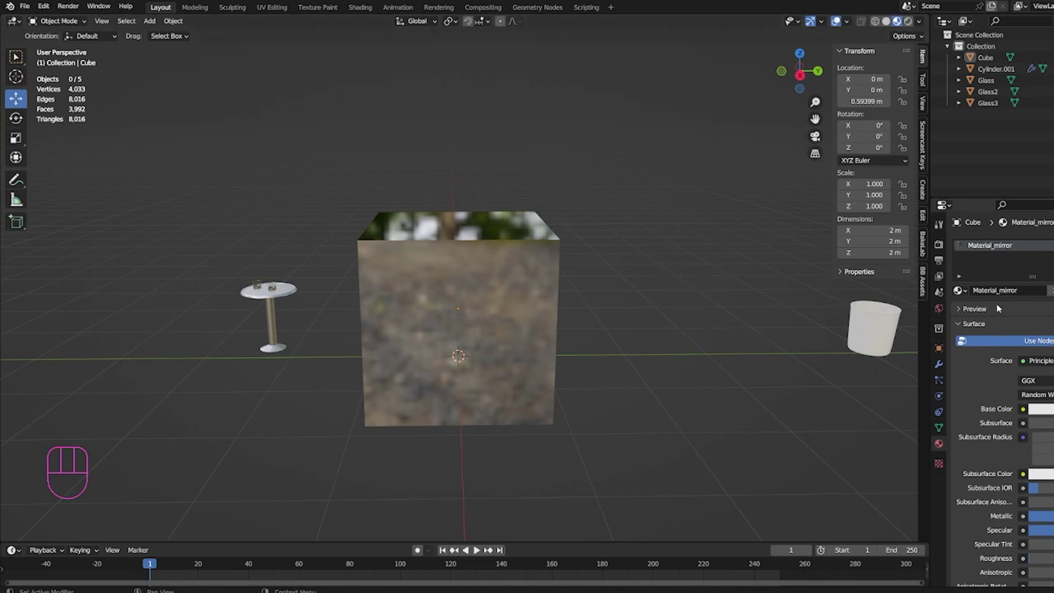
pyautogui.scroll(-3, 999, 472)
pyautogui.scroll(3, 1020, 285)
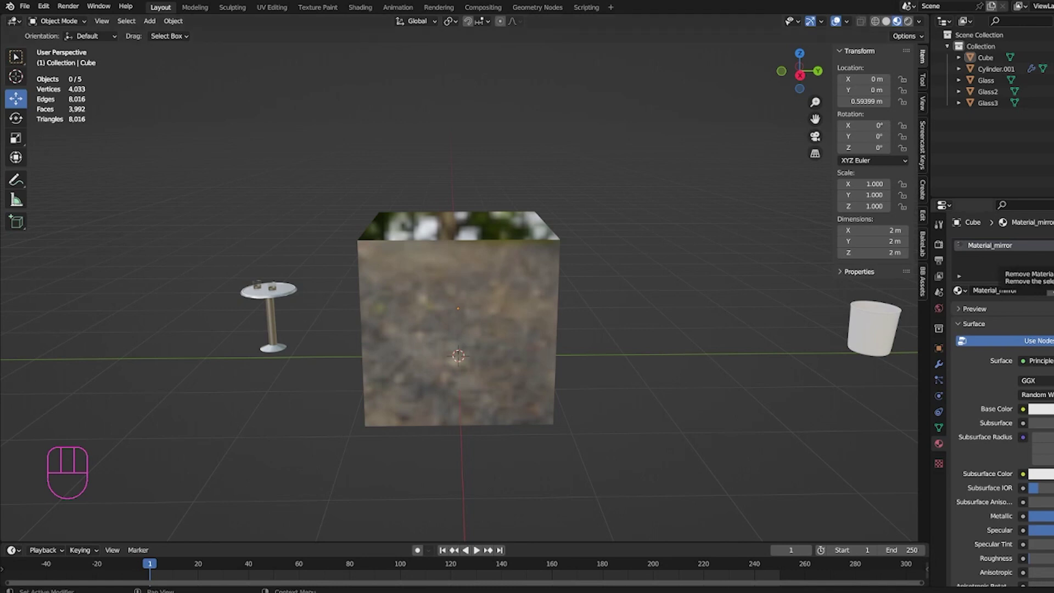
# - Remove the material slot holding Material_mirror from the cube
pyautogui.click(1051, 258)
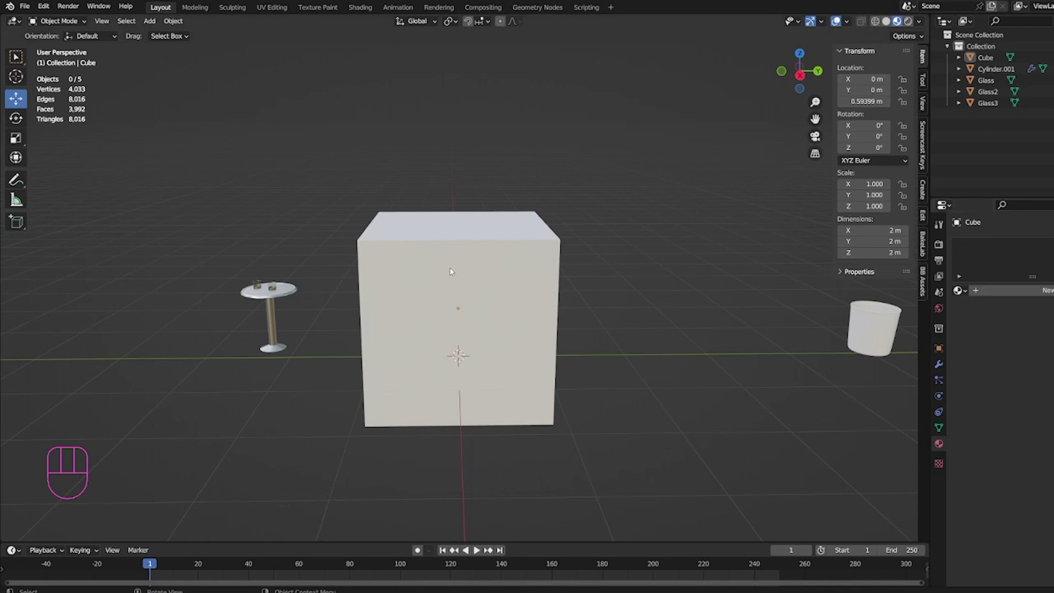
pyautogui.scroll(-4, 665, 344)
pyautogui.scroll(4, 658, 363)
pyautogui.scroll(-2, 678, 351)
pyautogui.scroll(1, 677, 364)
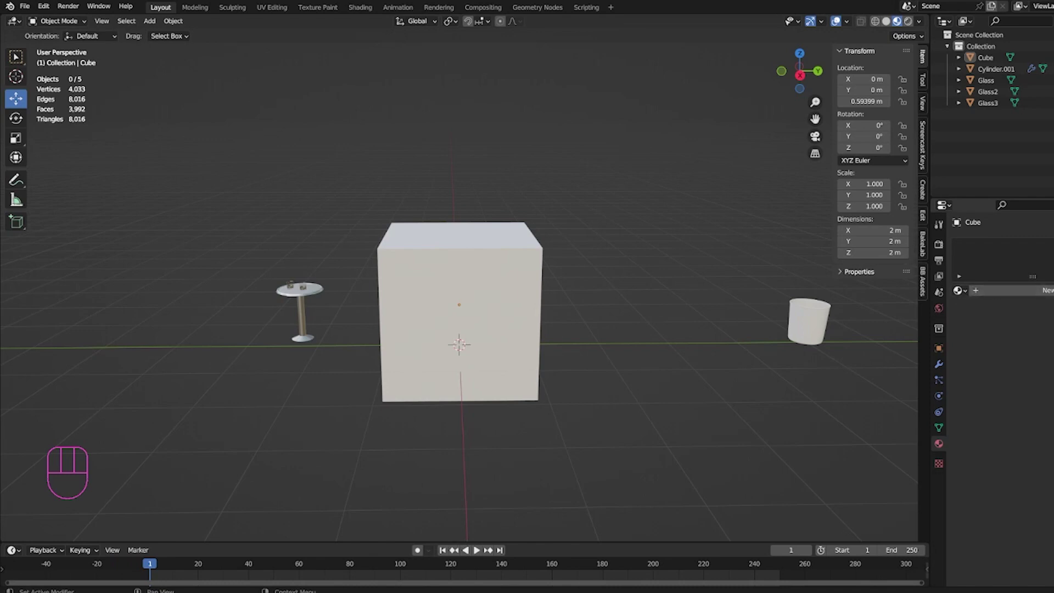
# - Create a new material on the cube and name it New Texture
pyautogui.click(991, 289)
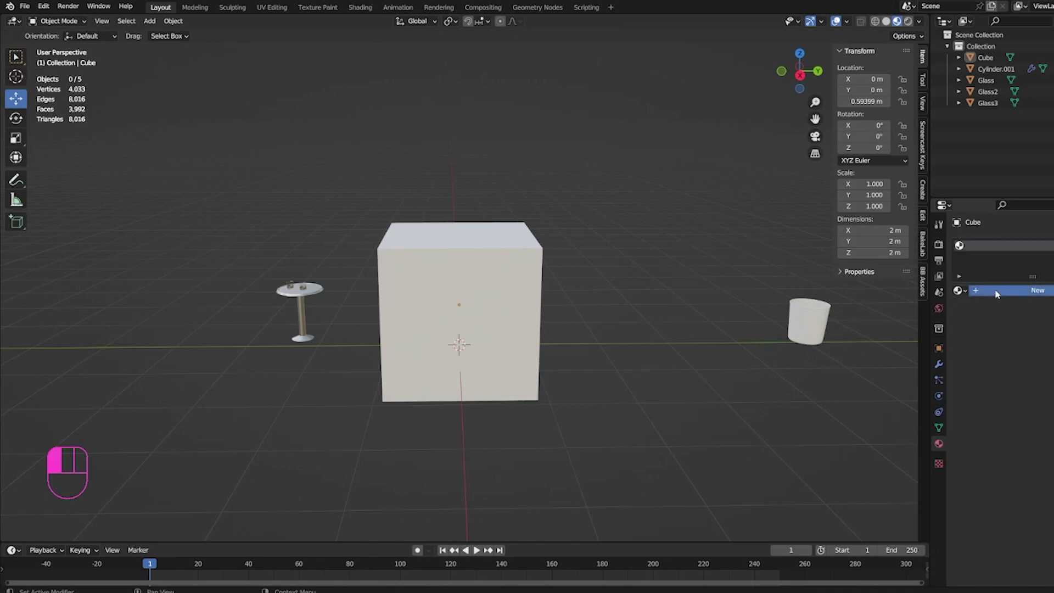
pyautogui.doubleClick(991, 290)
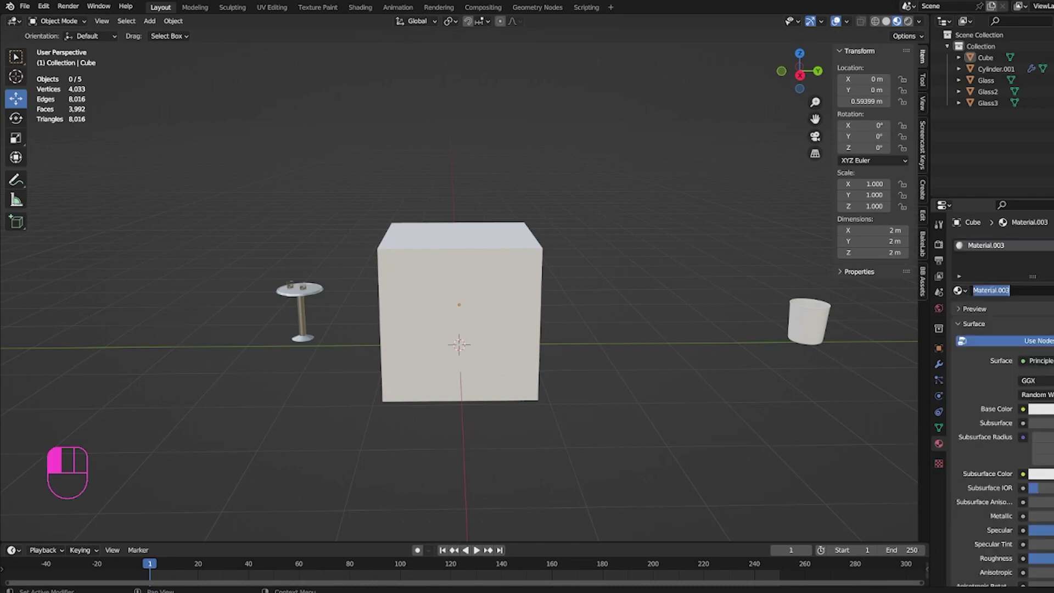
pyautogui.press('shift')
pyautogui.write('New Tes')
pyautogui.write('ture')
pyautogui.press('Return')
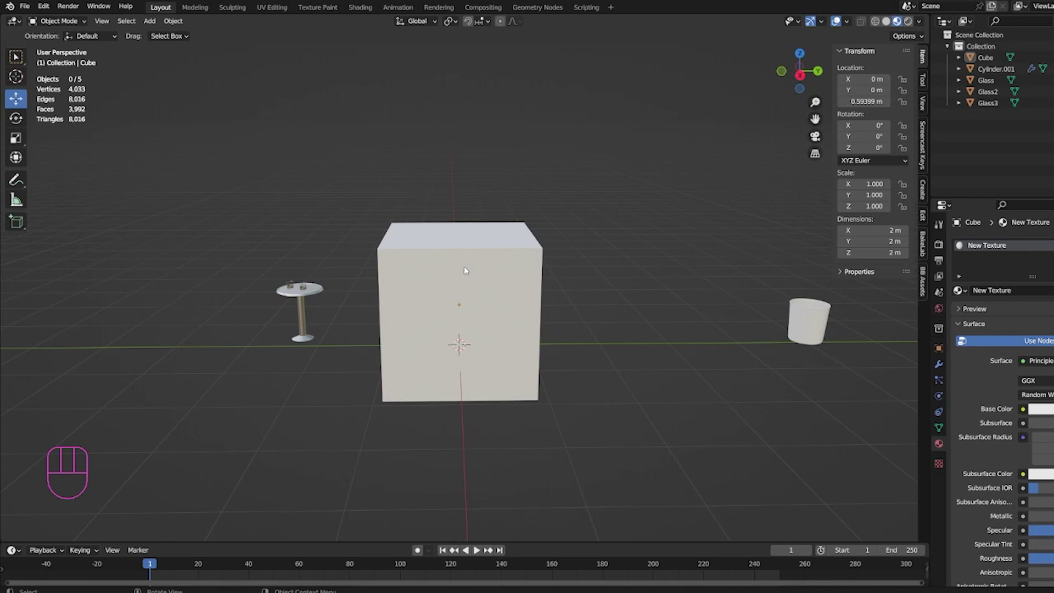
# - Select the cube and connect an Image Texture using A23DTEX_Albedo.jpg to the material's Base Color
pyautogui.click(483, 262)
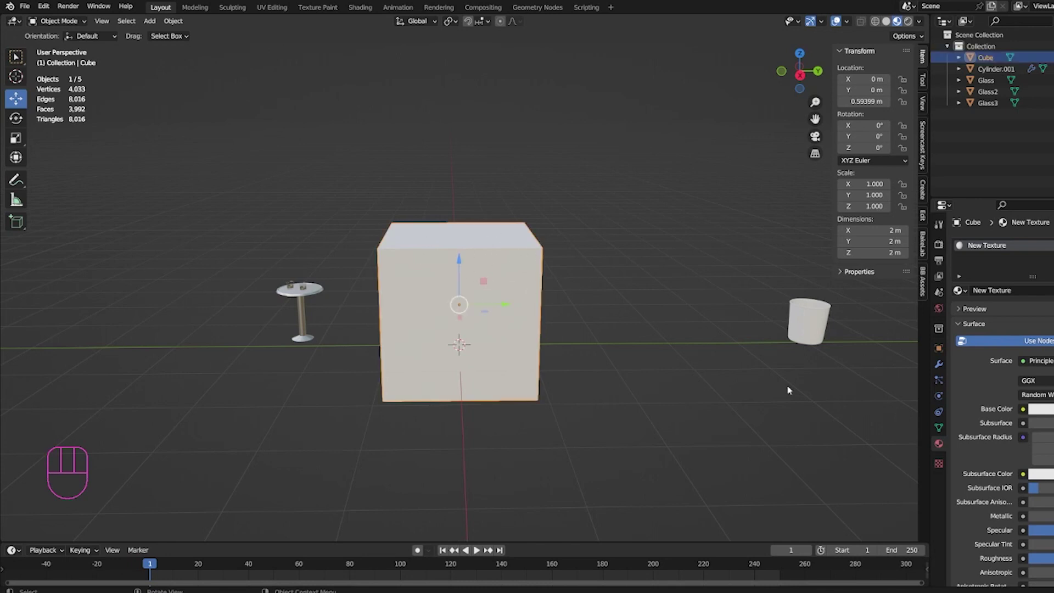
pyautogui.click(1024, 411)
pyautogui.click(1023, 410)
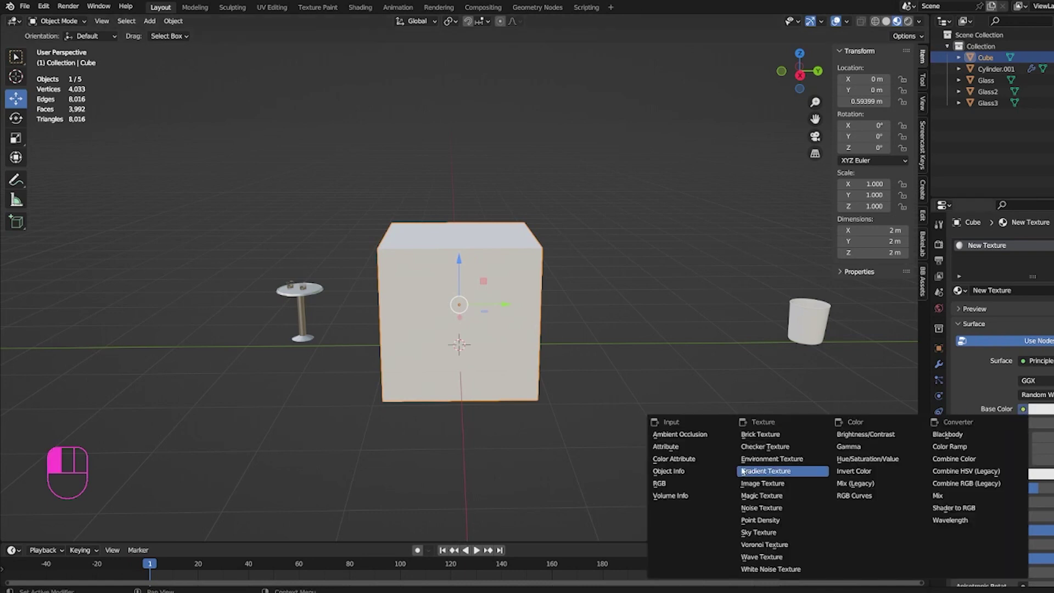
pyautogui.click(768, 485)
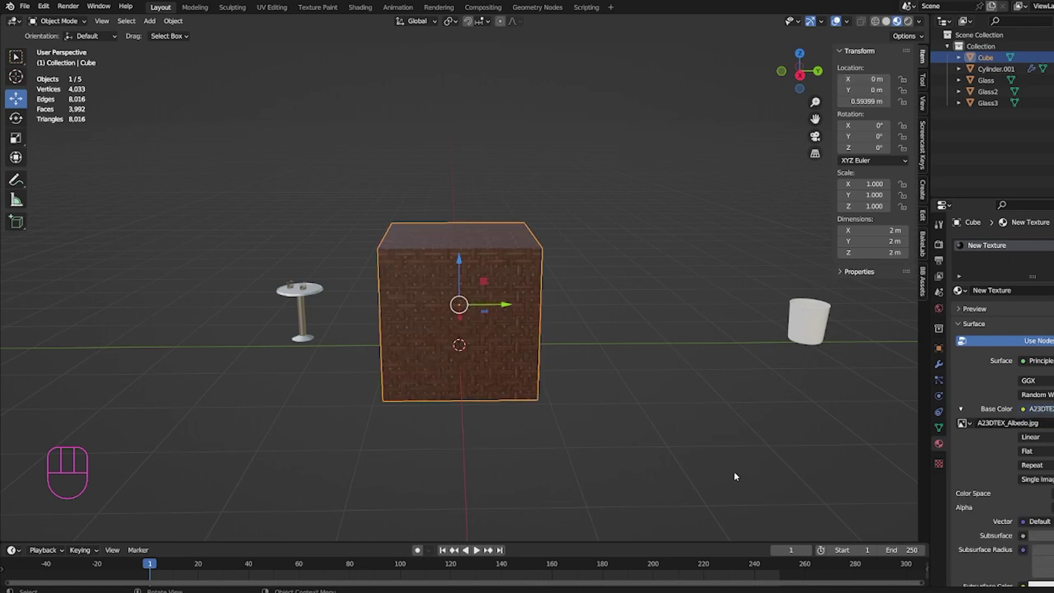
# - Examine the image texture on the cube's faces from several angles and distances
pyautogui.moveTo(733, 470); pyautogui.dragTo(522, 338, button='middle')
pyautogui.scroll(-4, 510, 336)
pyautogui.scroll(2, 509, 335)
pyautogui.scroll(-2, 510, 336)
pyautogui.scroll(2, 486, 336)
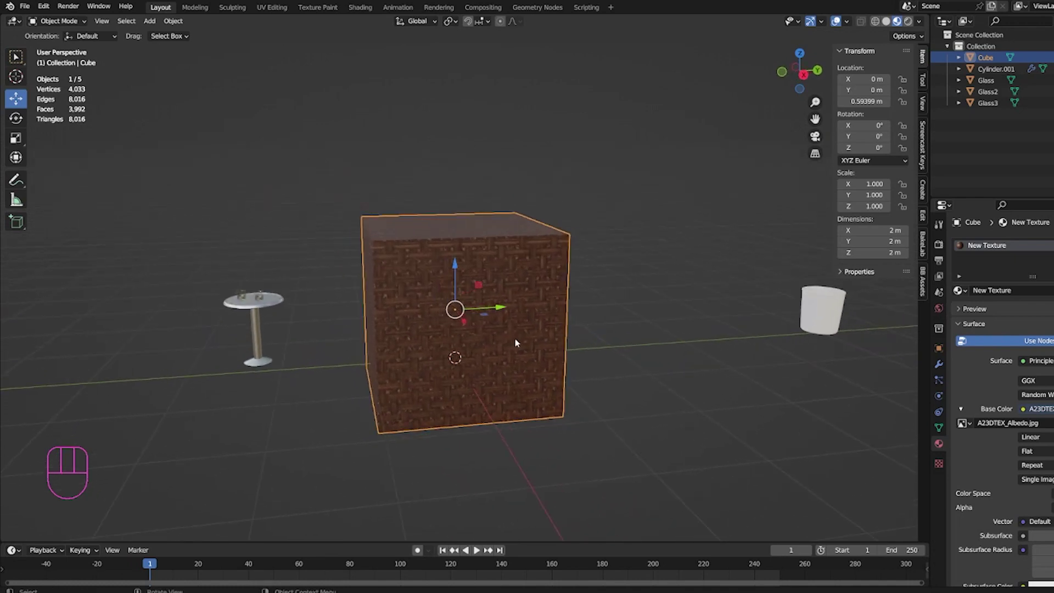
pyautogui.scroll(-2, 522, 338)
pyautogui.scroll(2, 522, 338)
pyautogui.moveTo(513, 329); pyautogui.dragTo(535, 350, button='middle')
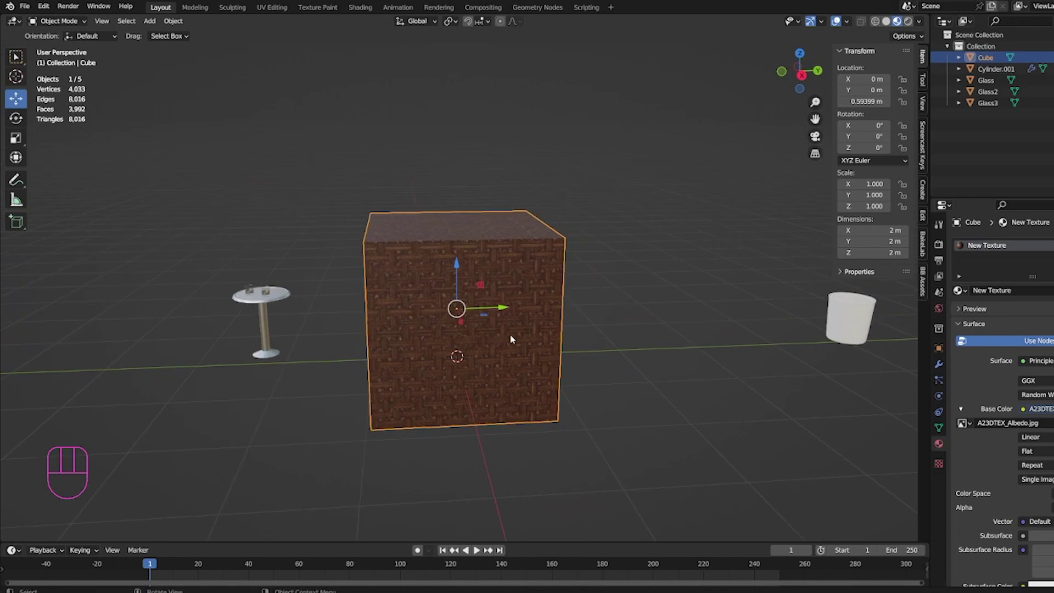
# - Look over the white cylinder beside the cube, and frame the selected textured cube again
pyautogui.scroll(-1, 535, 350)
pyautogui.keyDown('shift'); pyautogui.moveTo(607, 361); pyautogui.dragTo(126, 378, button='middle'); pyautogui.keyUp('shift')
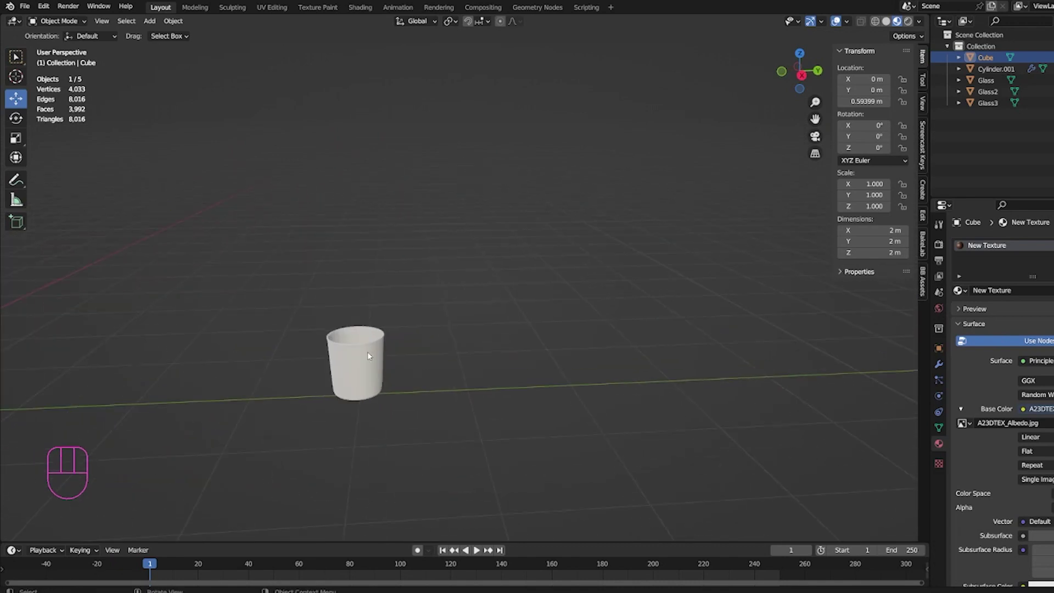
pyautogui.keyDown('shift'); pyautogui.moveTo(367, 351); pyautogui.dragTo(455, 332, button='middle'); pyautogui.keyUp('shift')
pyautogui.scroll(1, 455, 332)
pyautogui.scroll(-1, 476, 365)
pyautogui.keyDown('shift'); pyautogui.moveTo(117, 212); pyautogui.dragTo(573, 249, button='middle'); pyautogui.keyUp('shift')
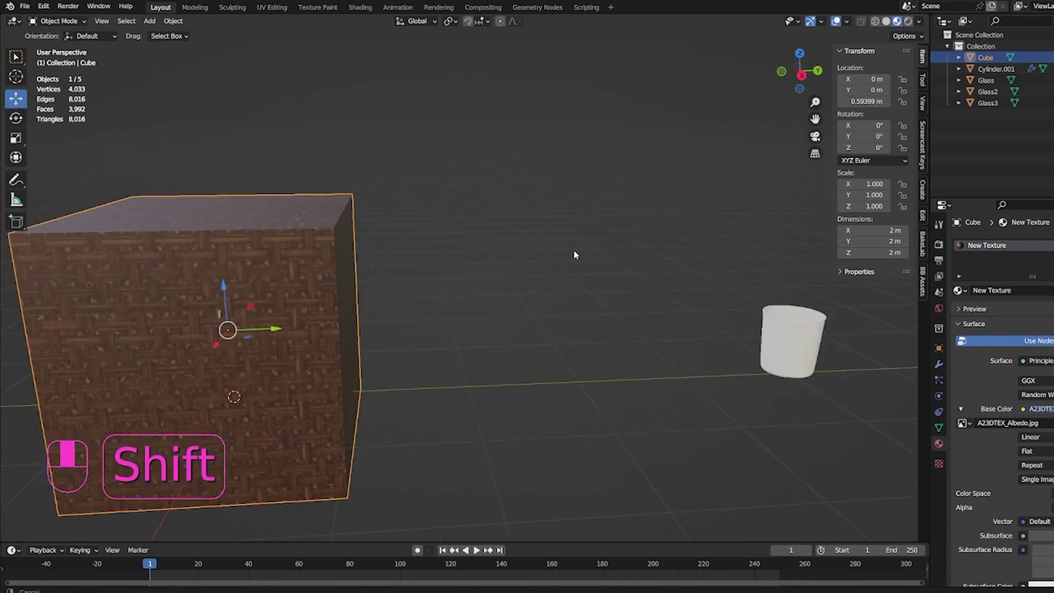
pyautogui.keyDown('shift'); pyautogui.moveTo(332, 277); pyautogui.dragTo(486, 239, button='middle'); pyautogui.keyUp('shift')
pyautogui.press('KP_Decimal')
pyautogui.scroll(-4, 485, 222)
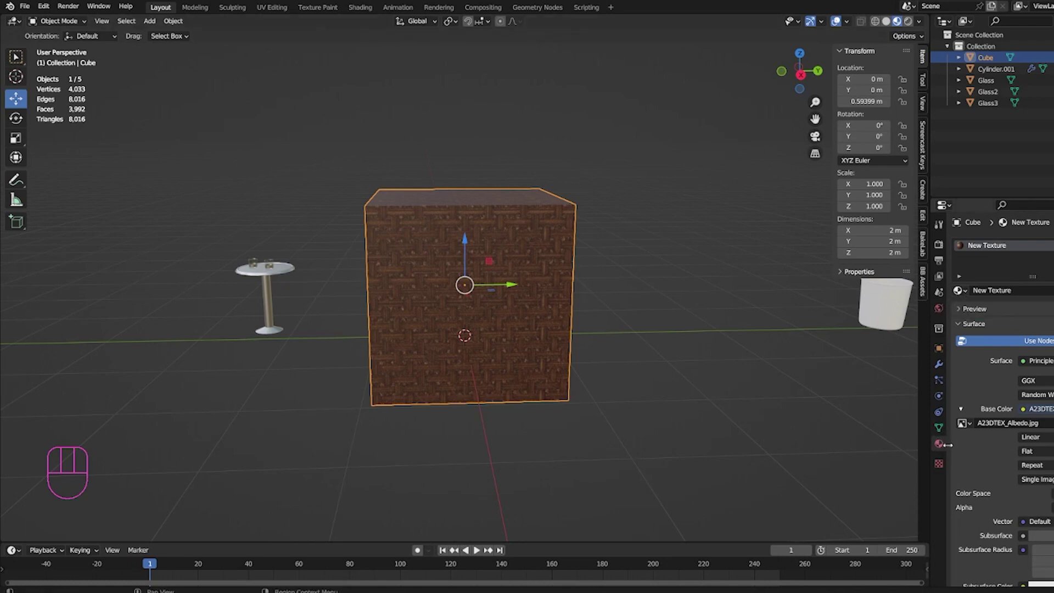
# - Try Material_glass, Material_iron and Material_mirror on the cube, and reassign New Texture
pyautogui.click(965, 291)
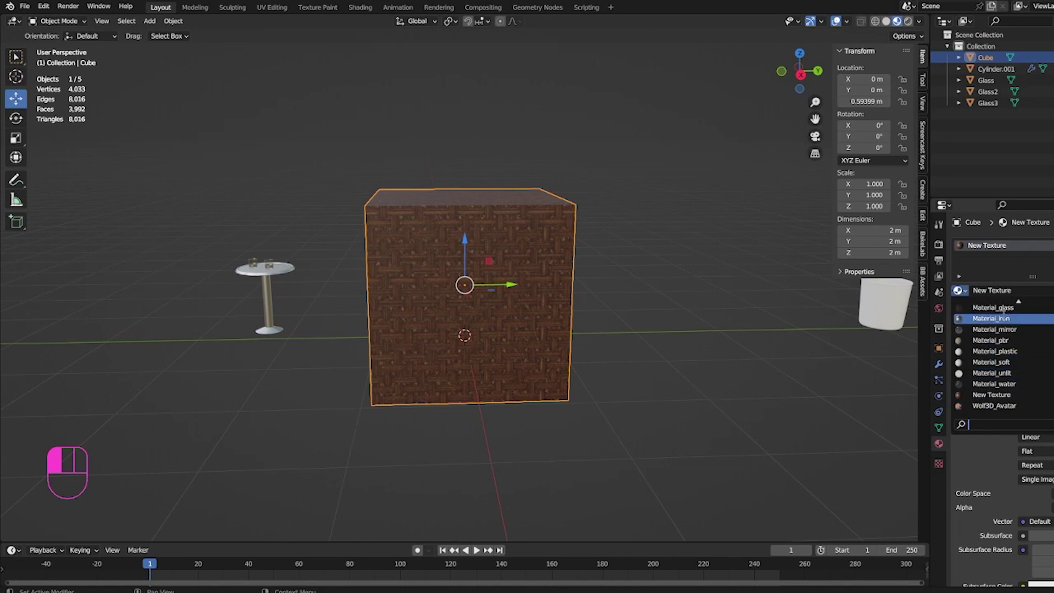
pyautogui.click(994, 307)
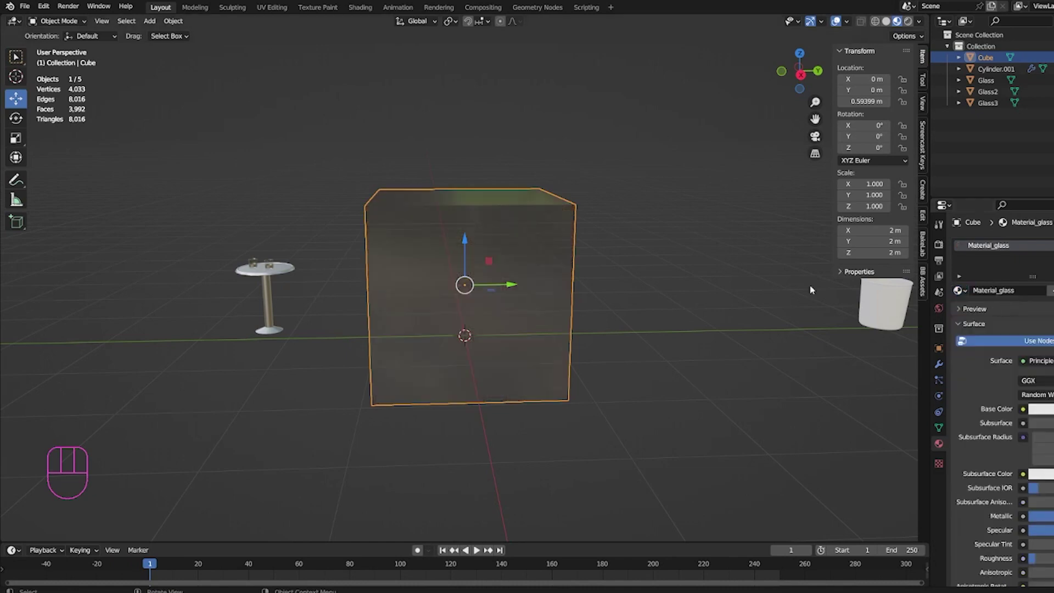
pyautogui.click(959, 291)
pyautogui.click(982, 342)
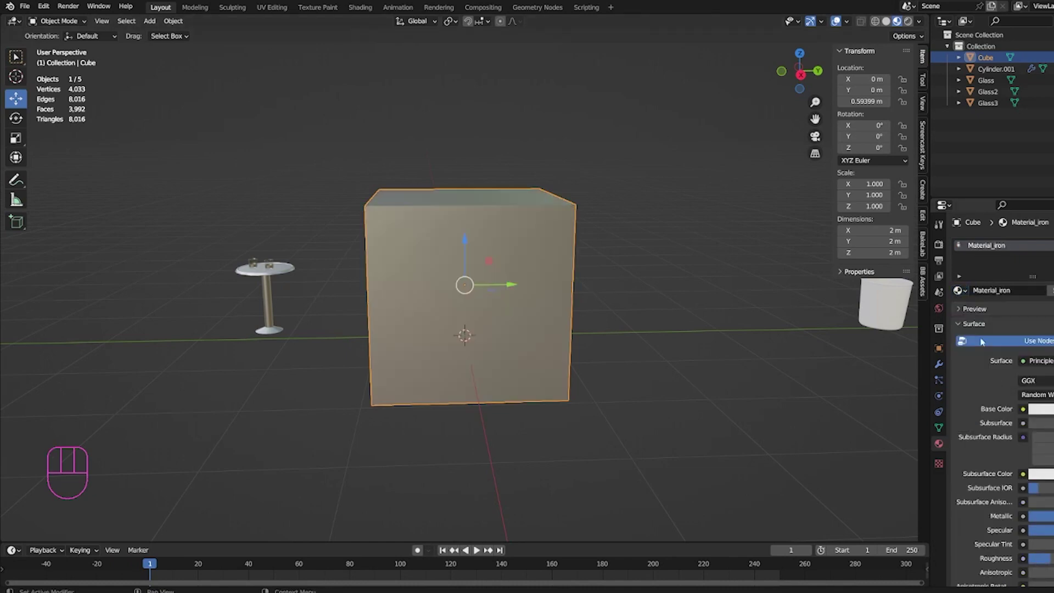
pyautogui.click(959, 290)
pyautogui.click(988, 384)
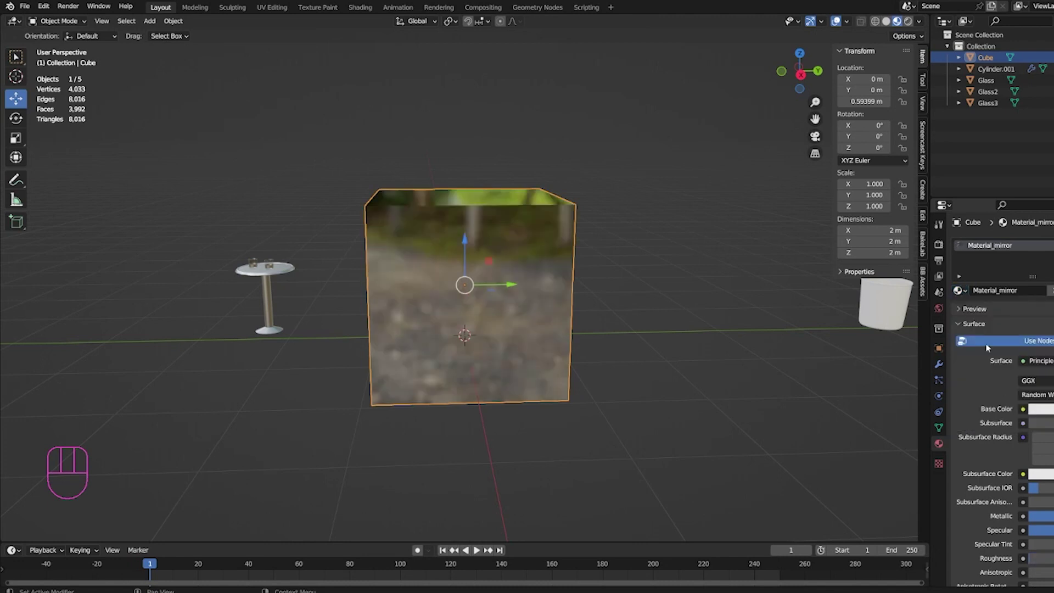
pyautogui.click(965, 294)
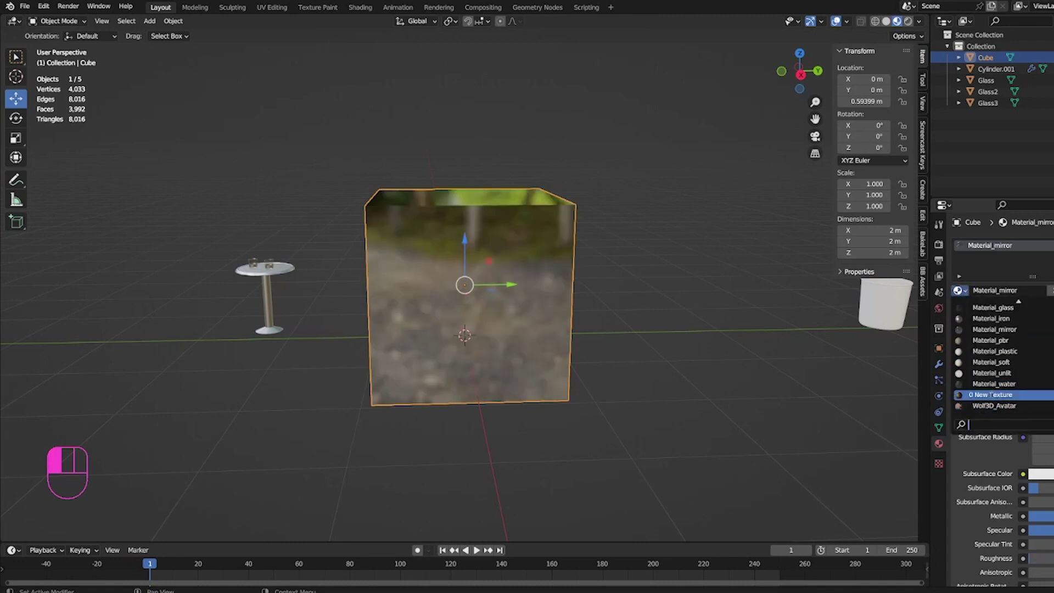
pyautogui.click(991, 395)
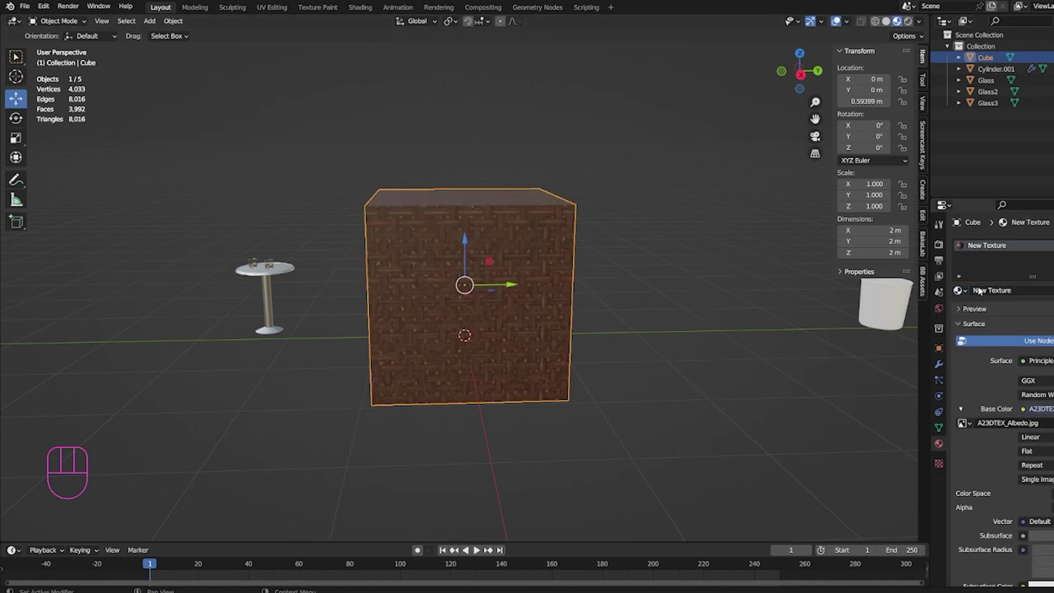
pyautogui.click(962, 292)
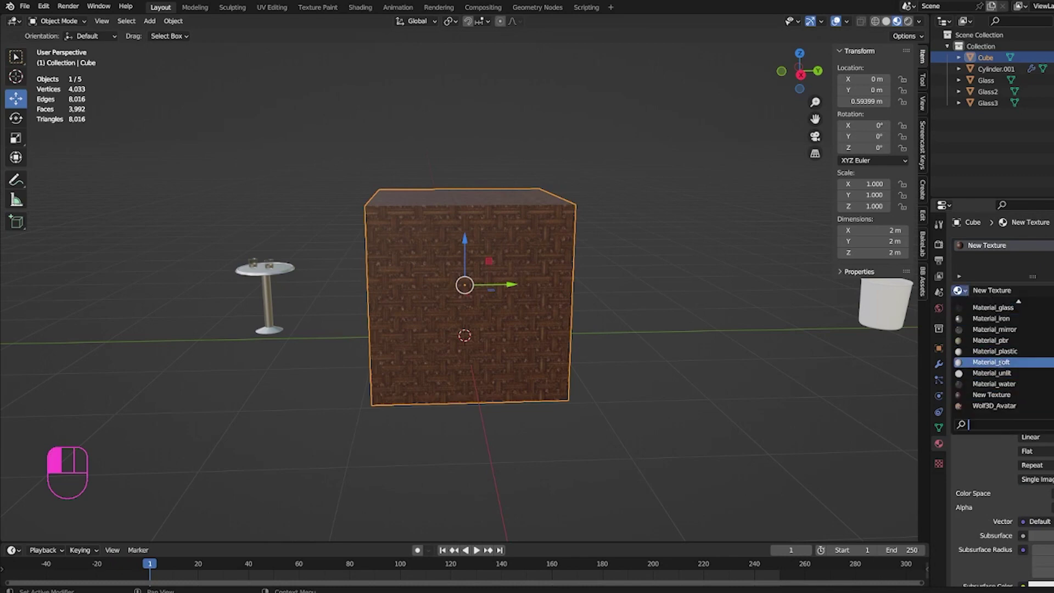
pyautogui.click(636, 254)
pyautogui.scroll(5, 618, 264)
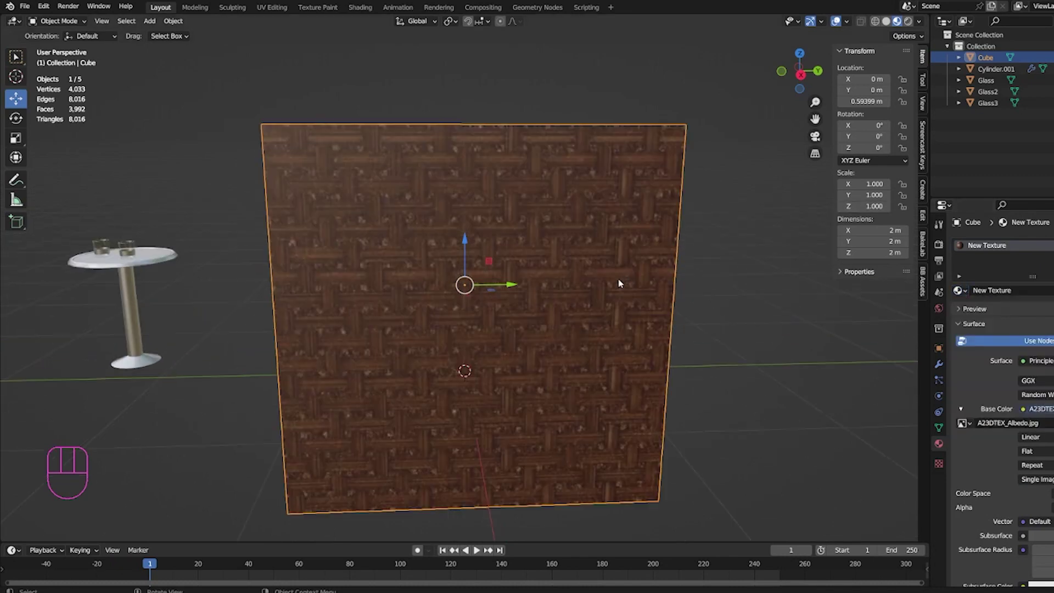
pyautogui.scroll(-8, 618, 277)
pyautogui.scroll(3, 612, 278)
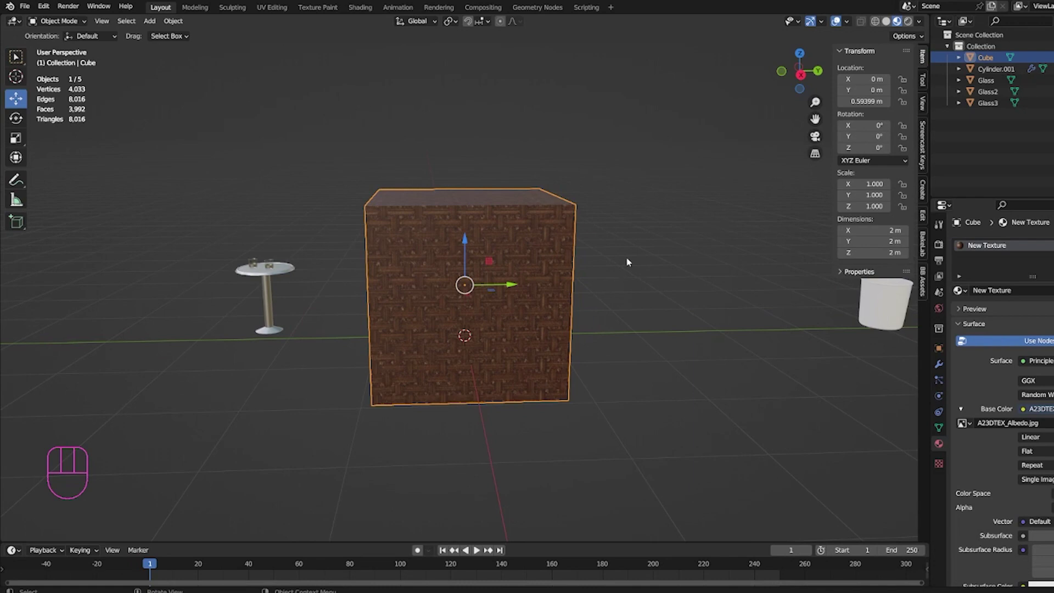
pyautogui.scroll(-3, 600, 299)
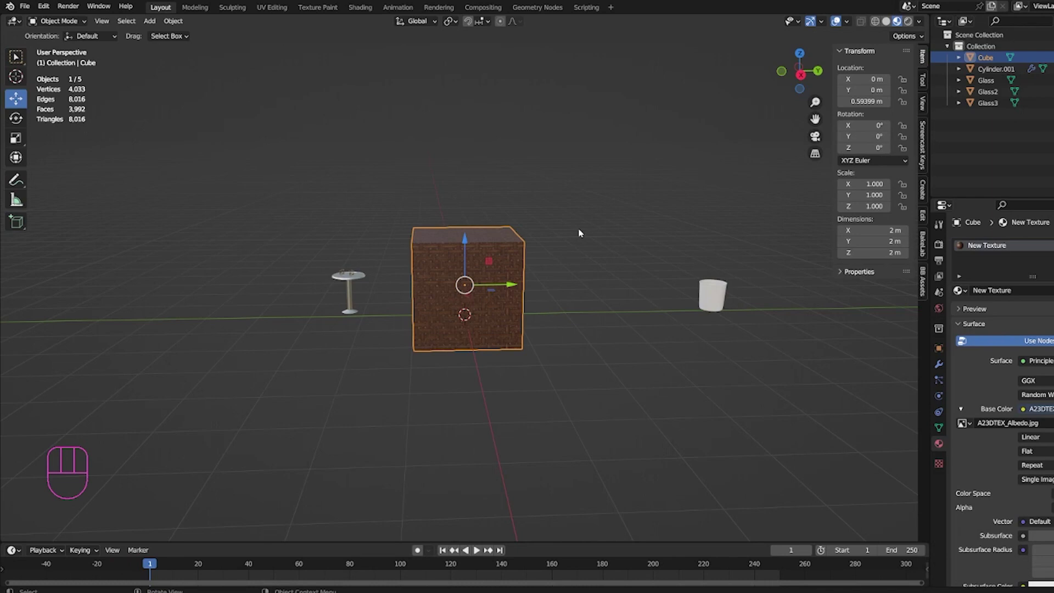
pyautogui.scroll(3, 497, 251)
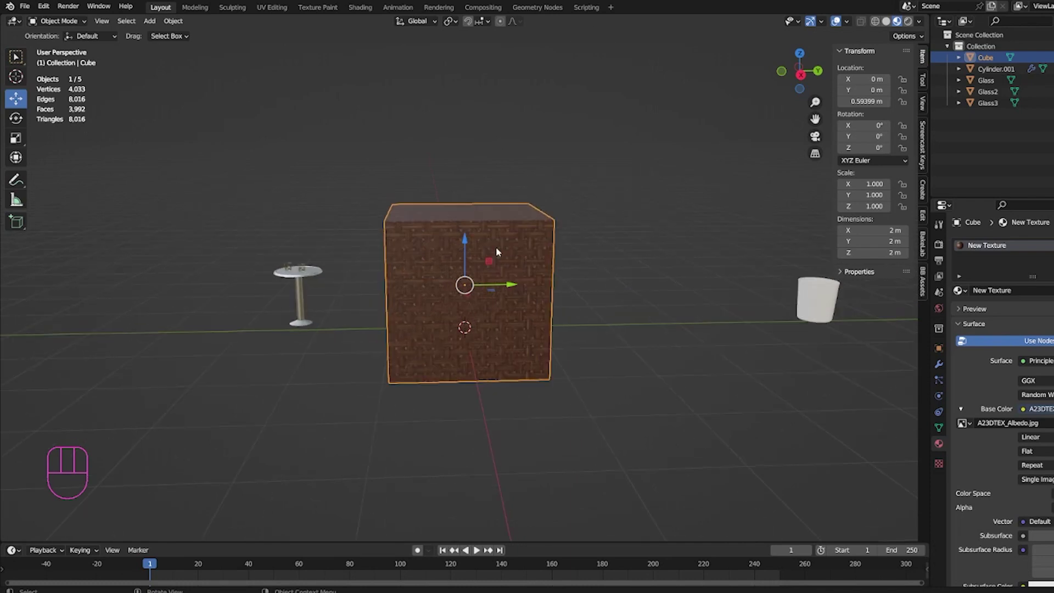
# - Delete the textured cube and add a new 2 m cube mesh at the world origin
pyautogui.scroll(-3, 497, 251)
pyautogui.moveTo(497, 258); pyautogui.dragTo(493, 282, button='middle')
pyautogui.press('Delete')
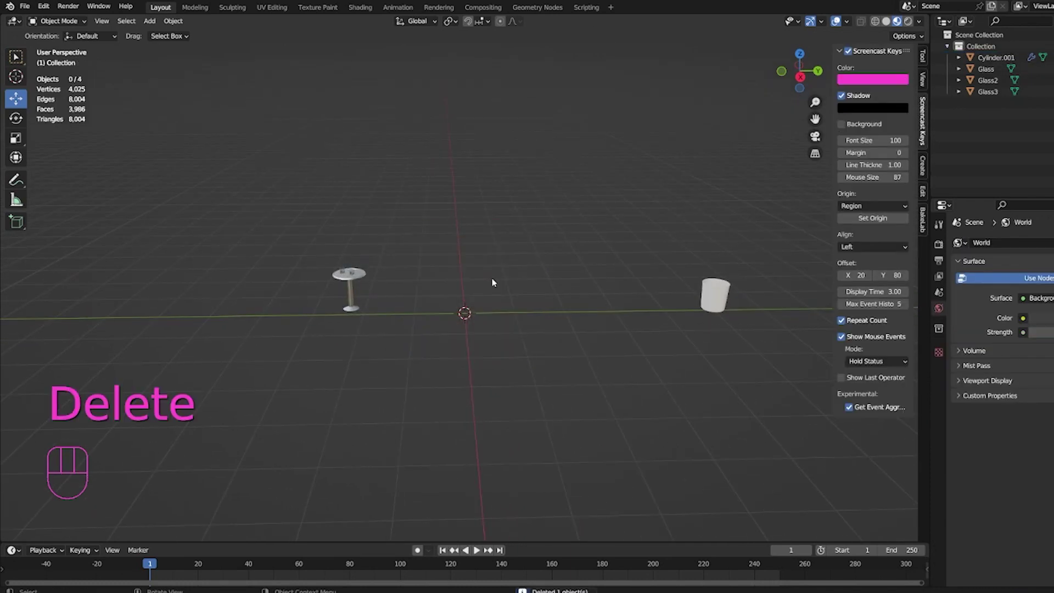
pyautogui.scroll(2, 465, 286)
pyautogui.hotkey('shift', 'a')
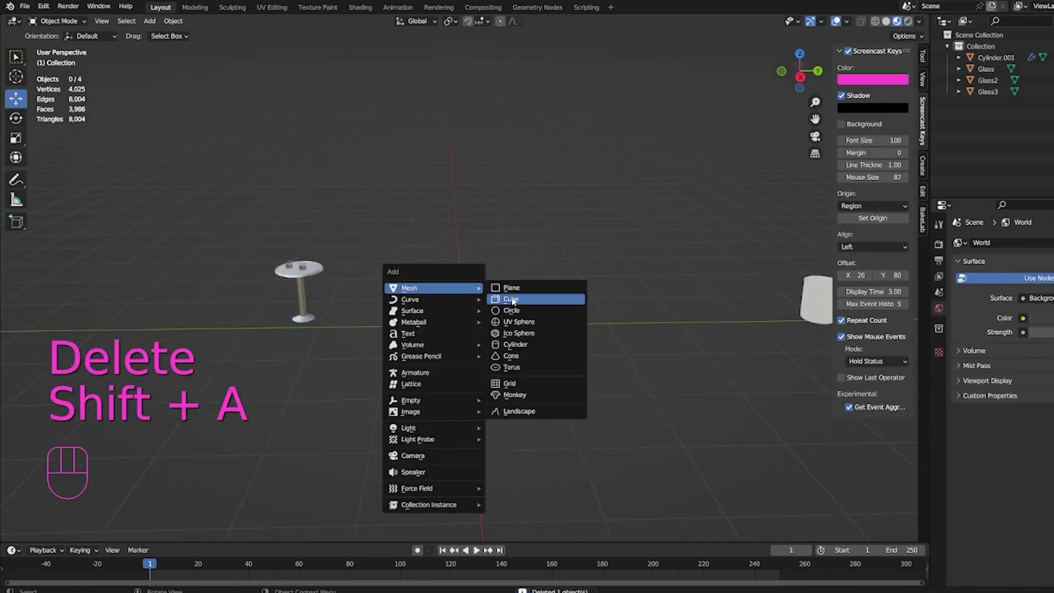
pyautogui.click(495, 299)
pyautogui.moveTo(493, 312); pyautogui.dragTo(487, 308, button='middle')
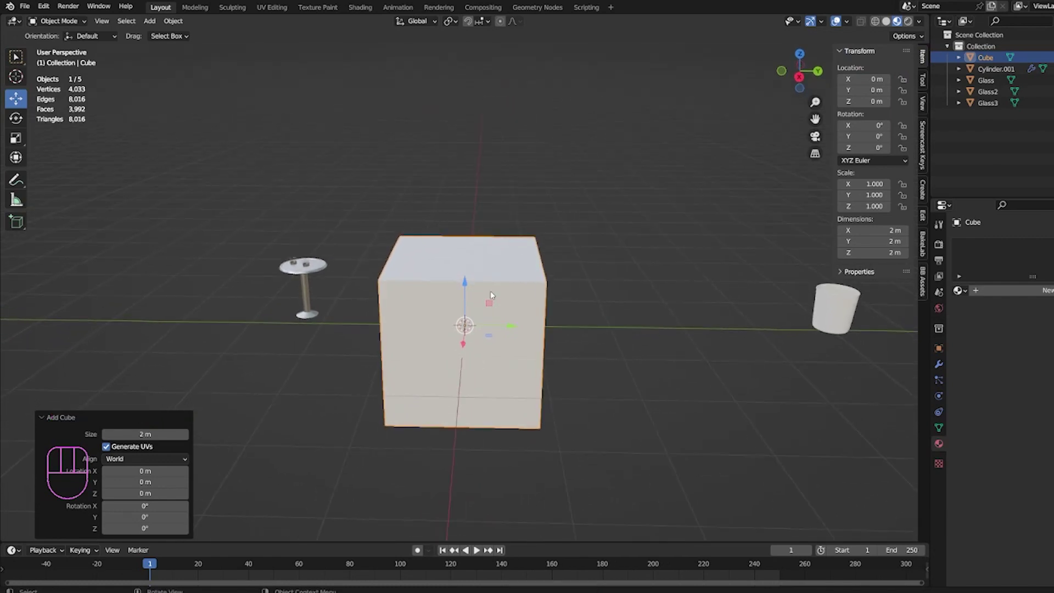
# - Enter Edit Mode on the new cube and select its face on the positive X side
pyautogui.press('Tab')
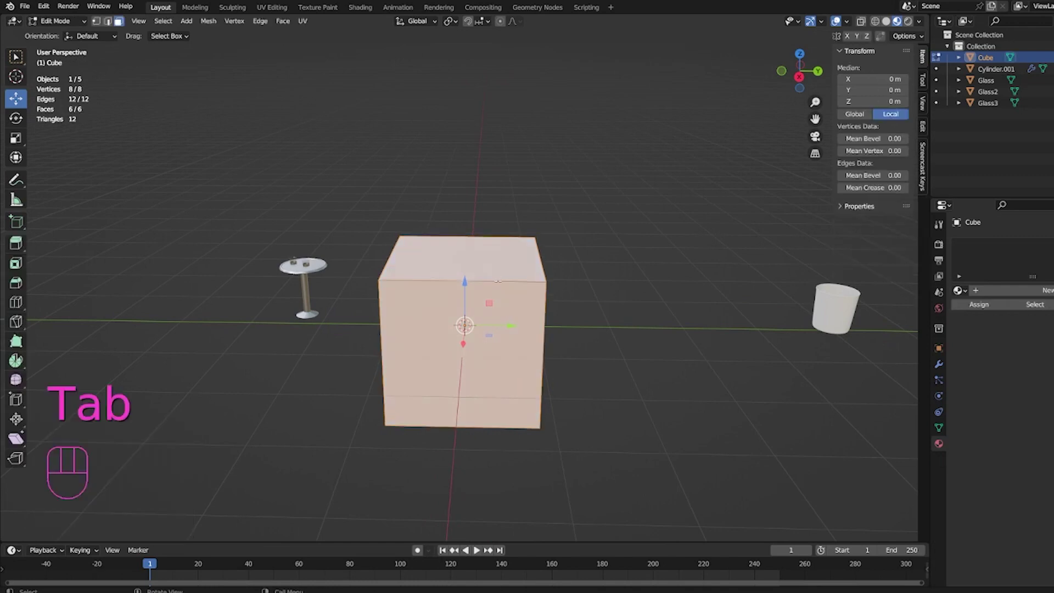
pyautogui.moveTo(498, 281); pyautogui.dragTo(455, 364, button='middle')
pyautogui.click(486, 319)
pyautogui.press('KP_3')
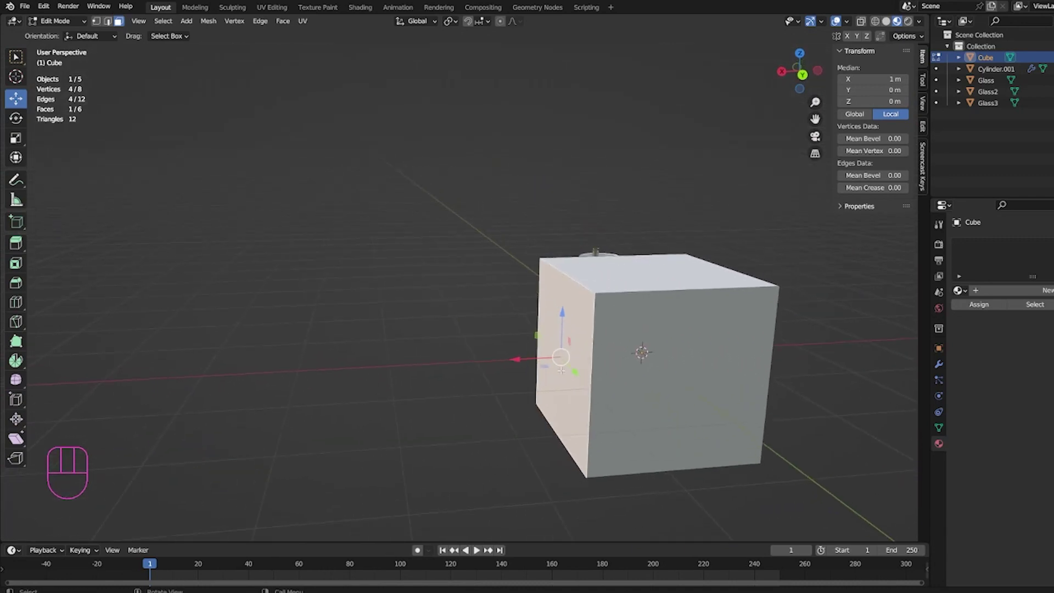
# - Try to extrude the selected face in place and move it along the X axis
pyautogui.press('e')
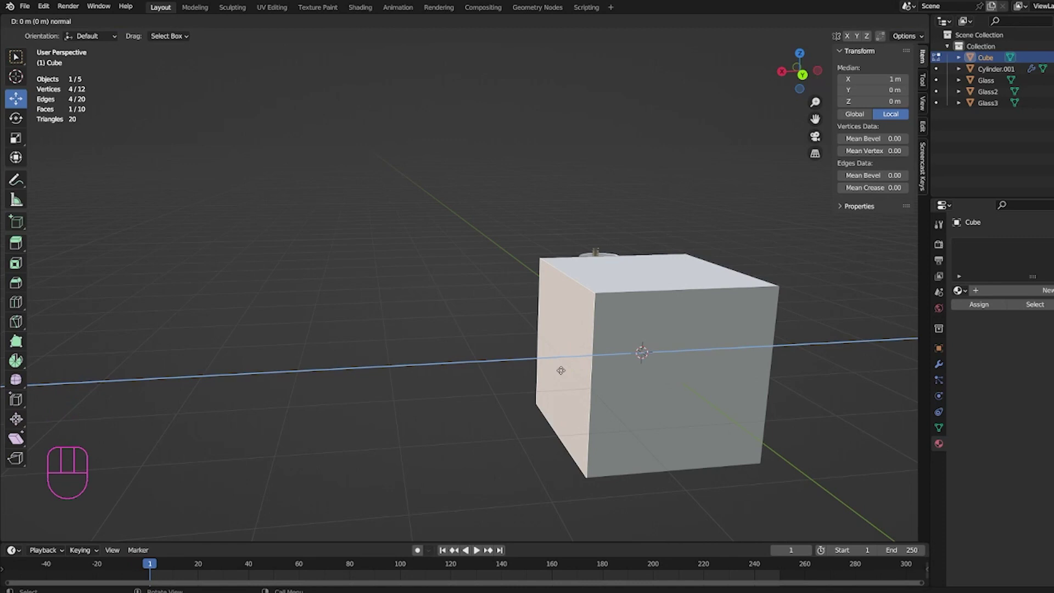
pyautogui.press('g')
pyautogui.press('x')
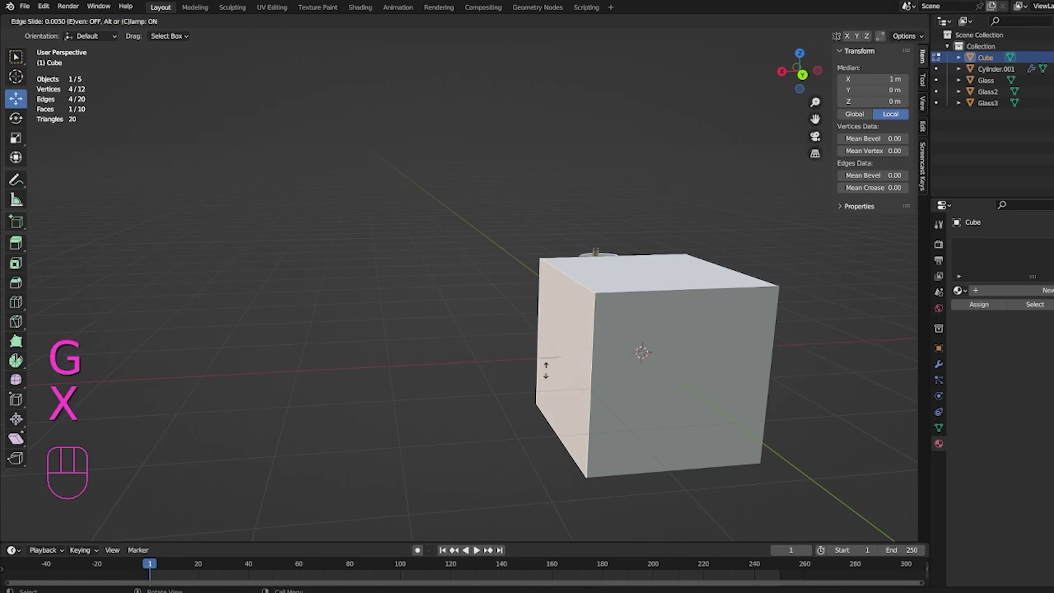
pyautogui.rightClick(572, 373)
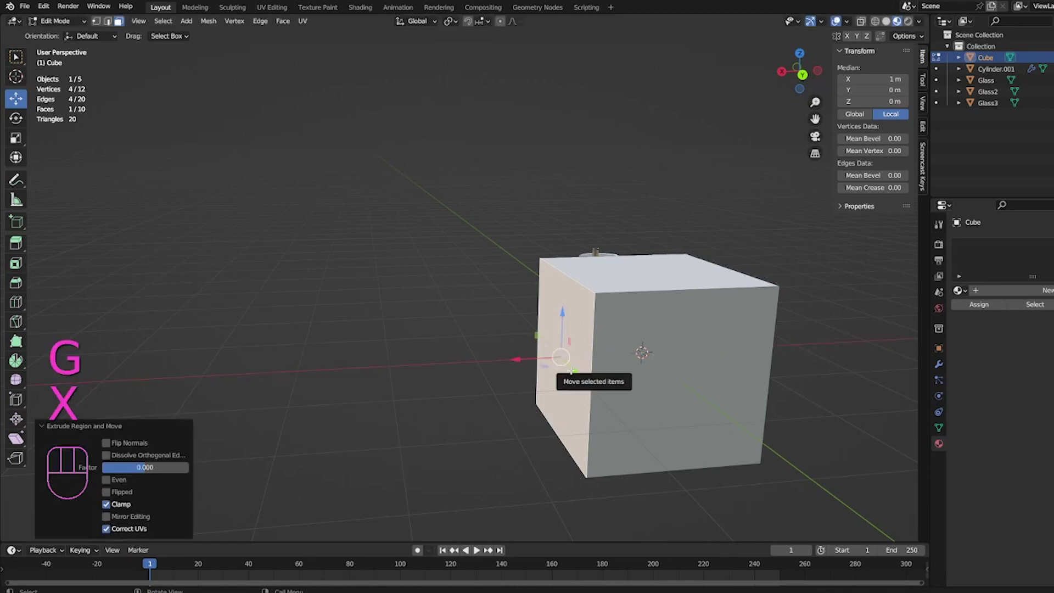
pyautogui.press('x')
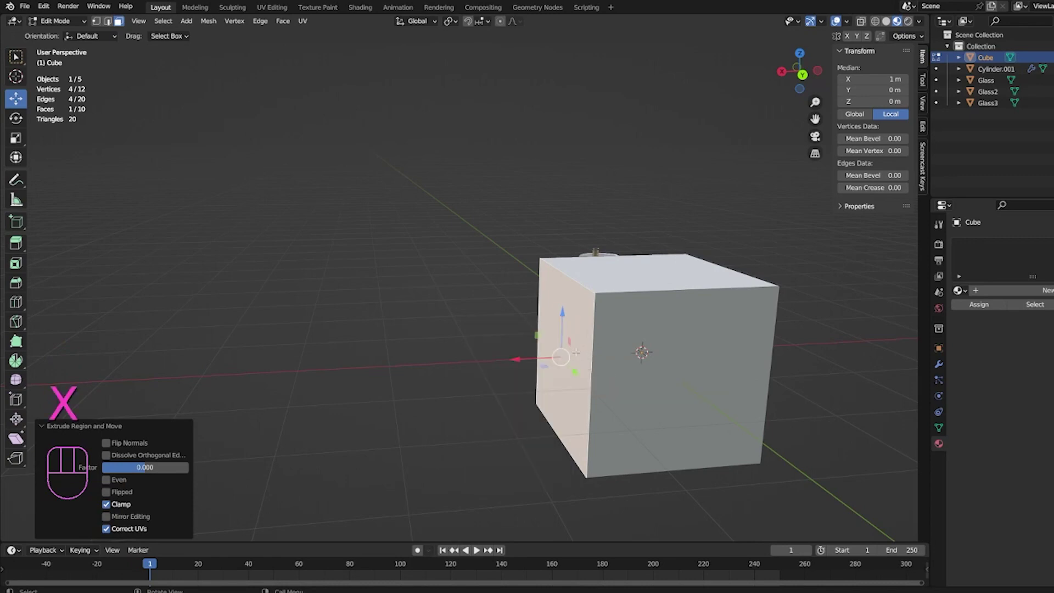
# - Extrude the selected positive X face outward by about 1.69 m along its normal
pyautogui.press('e')
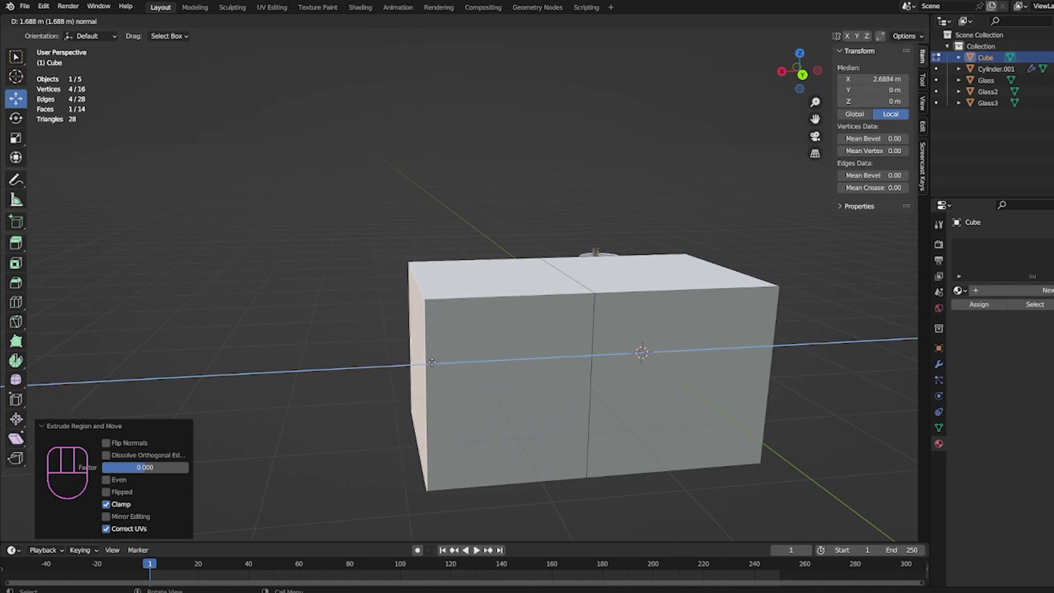
pyautogui.click(415, 360)
# - Inset the extruded end face by about 0.26 m and inset the resulting inner face by about 0.14 m
pyautogui.moveTo(414, 360); pyautogui.dragTo(557, 364, button='middle')
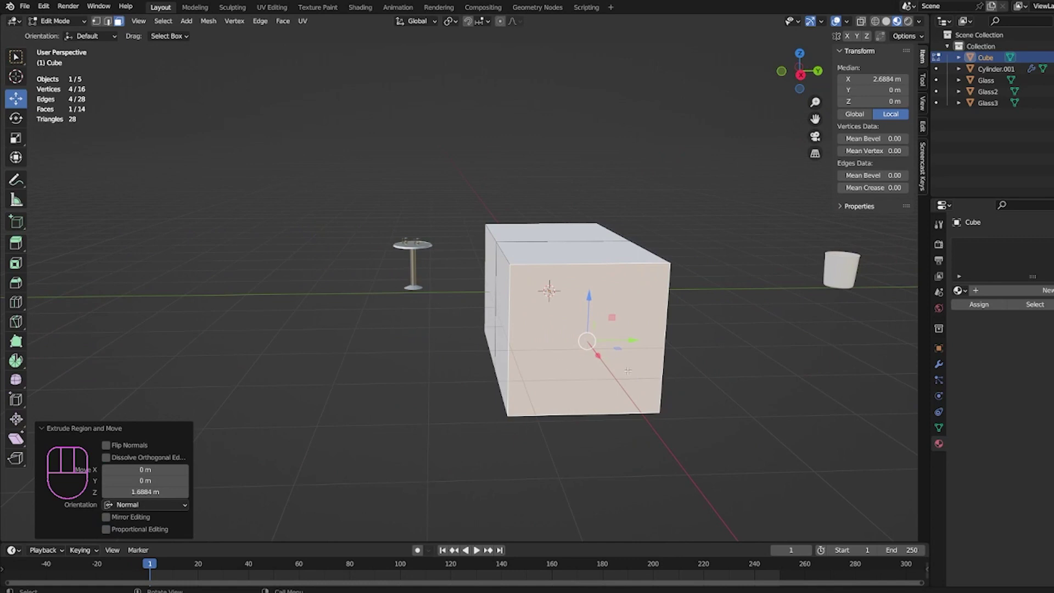
pyautogui.keyDown('shift'); pyautogui.moveTo(628, 371); pyautogui.dragTo(593, 325, button='middle'); pyautogui.keyUp('shift')
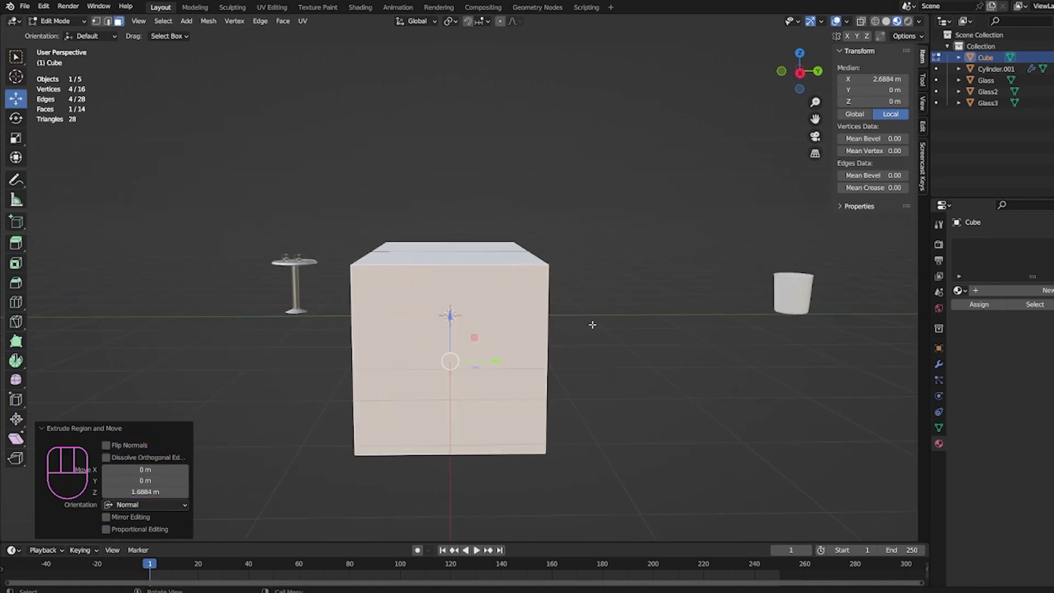
pyautogui.press('i')
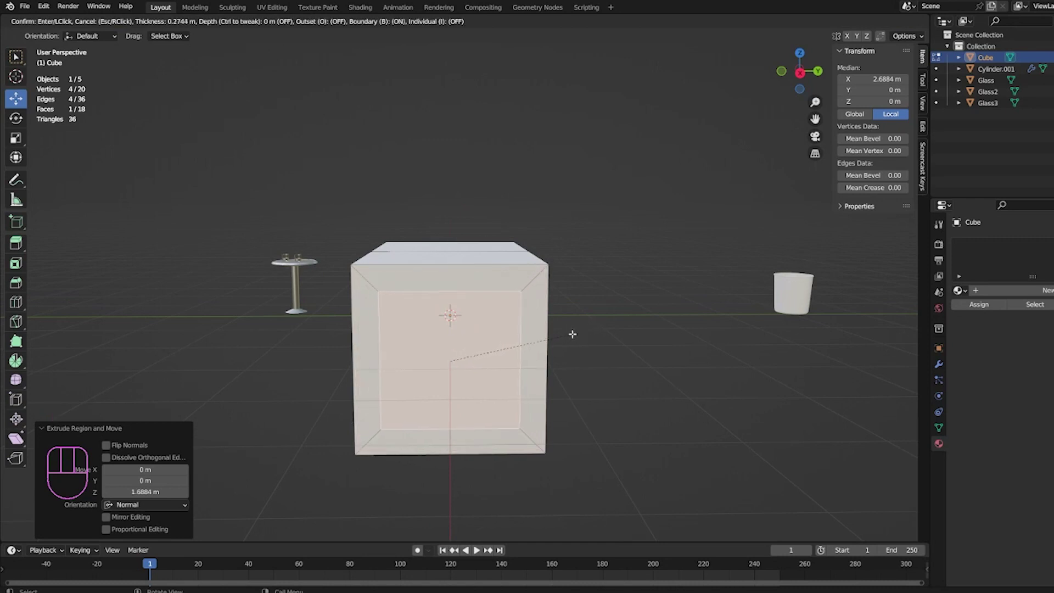
pyautogui.click(573, 334)
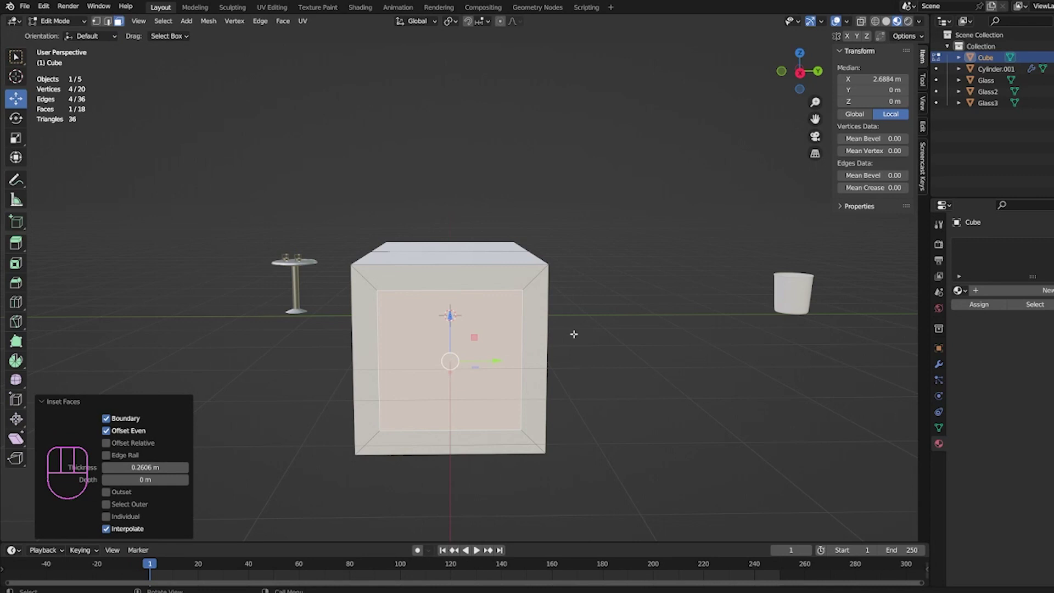
pyautogui.press('i')
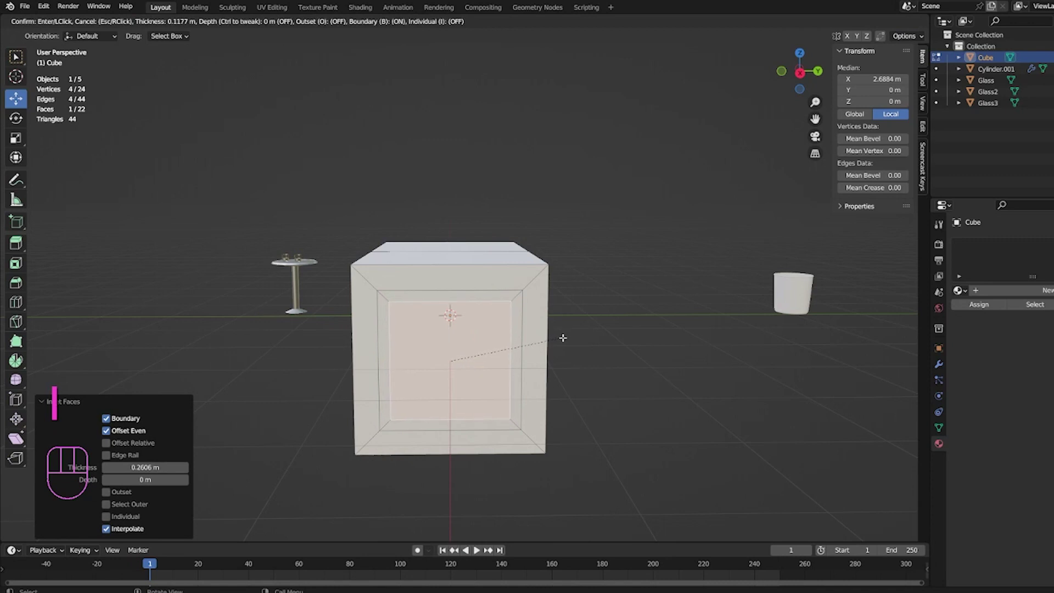
pyautogui.click(561, 340)
# - Extrude the inner face about 0.10 m into the block and push it about 0.025 m further along negative X
pyautogui.moveTo(561, 341); pyautogui.dragTo(578, 343, button='middle')
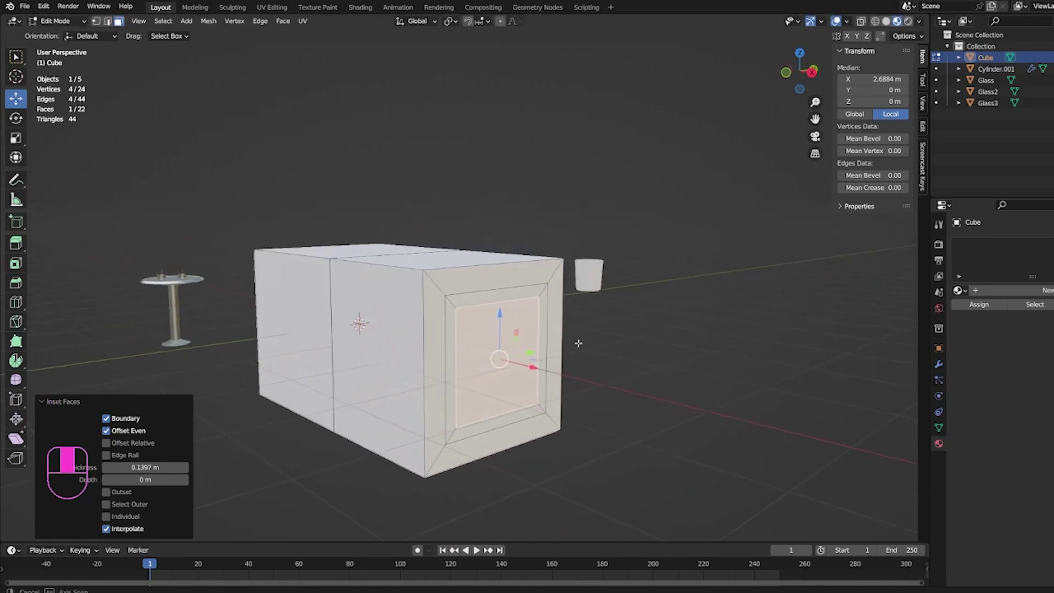
pyautogui.scroll(4, 578, 344)
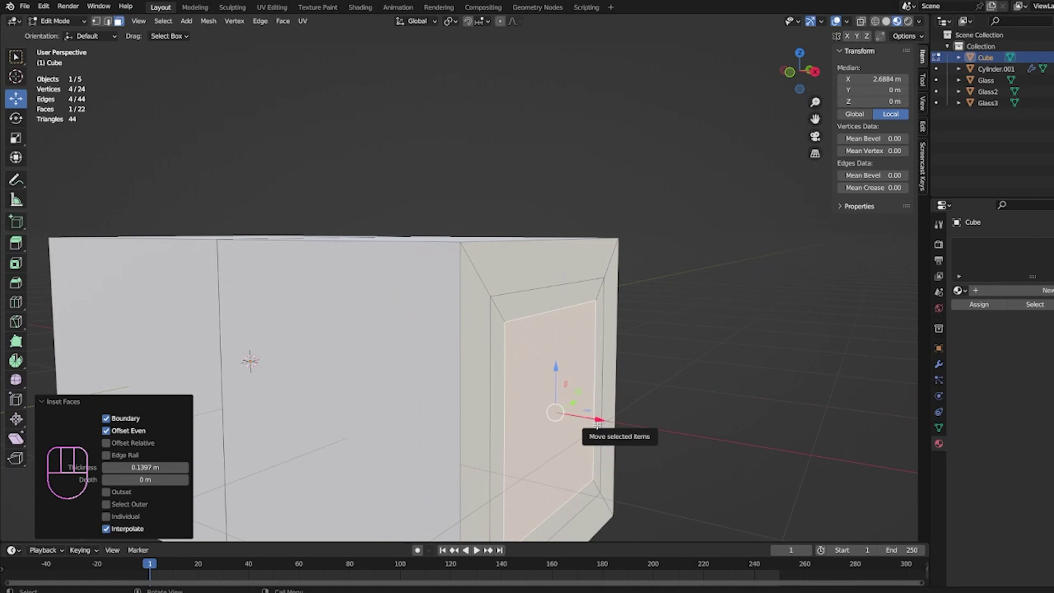
pyautogui.press('e')
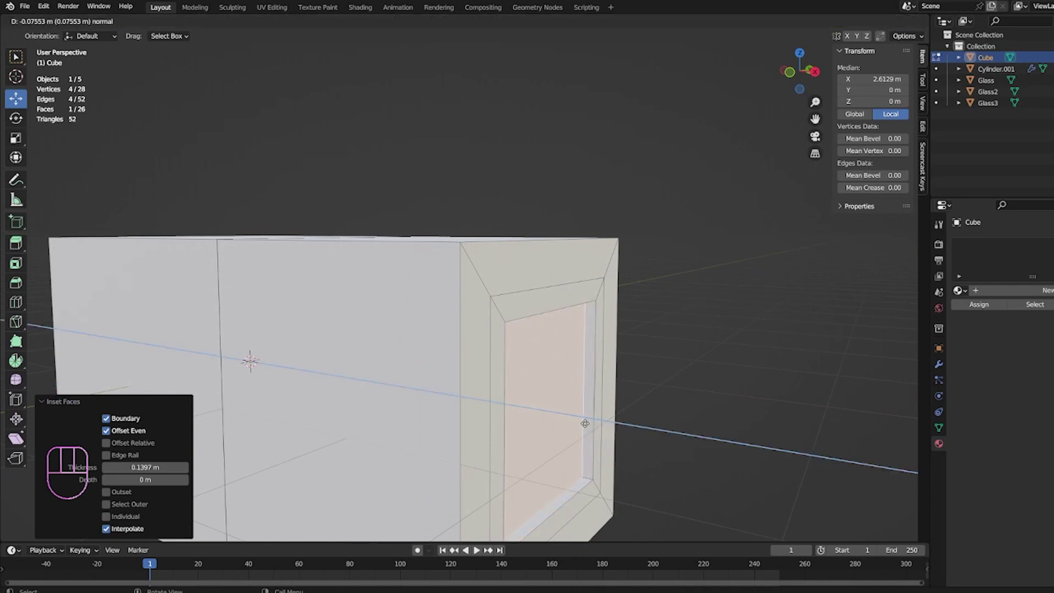
pyautogui.click(582, 422)
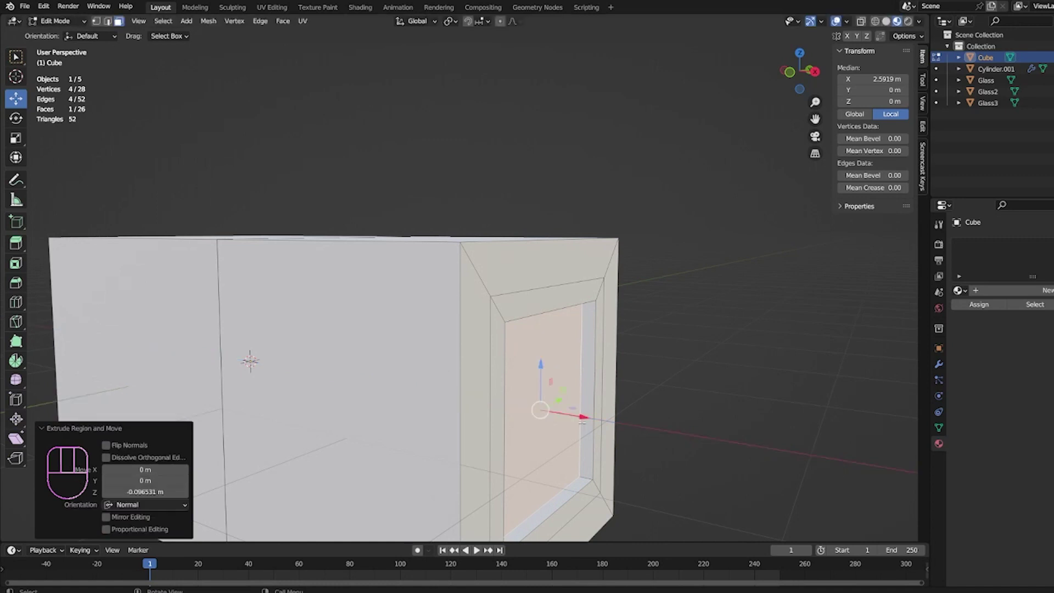
pyautogui.scroll(-4, 549, 421)
pyautogui.moveTo(549, 421); pyautogui.dragTo(378, 376, button='middle')
pyautogui.moveTo(359, 369)
pyautogui.mouseDown()
pyautogui.moveTo(397, 365)
pyautogui.moveTo(366, 382)
pyautogui.mouseUp()
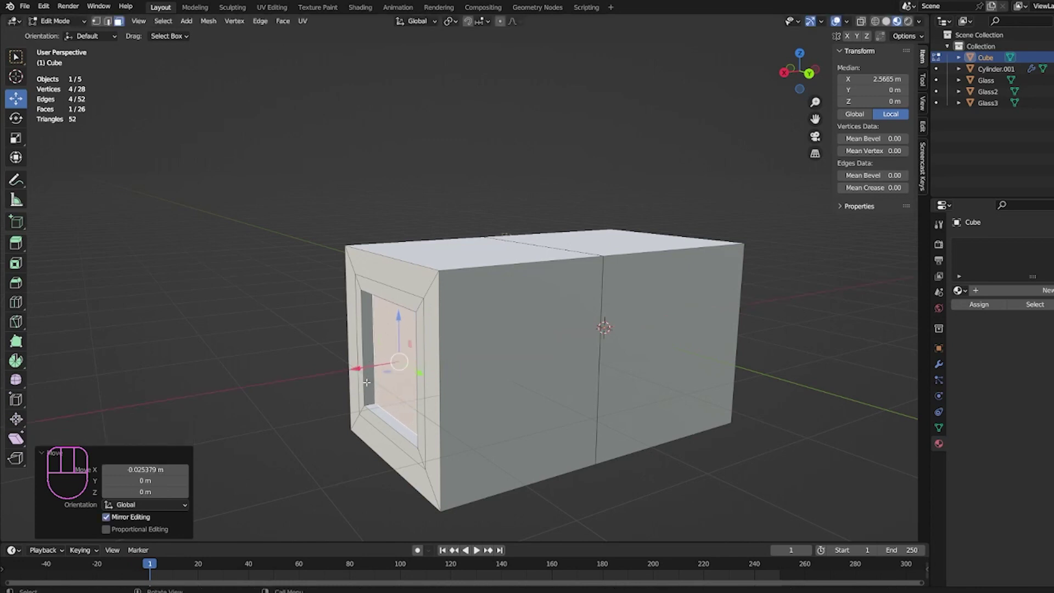
# - Undo the recess move and extrusion, both insets and the outward extrusion of the positive X face
pyautogui.moveTo(369, 384); pyautogui.dragTo(583, 387, button='middle')
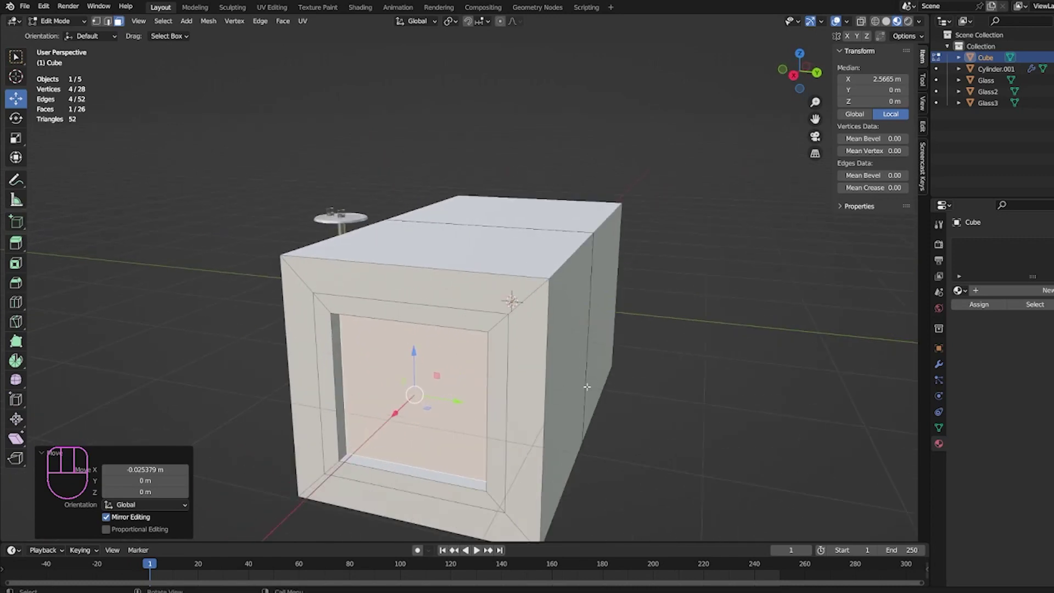
pyautogui.hotkey('ctrl', 'z')
pyautogui.hotkey('ctrl', 'z')
pyautogui.hotkey('ctrl', 'z')
pyautogui.hotkey('ctrl', 'z')
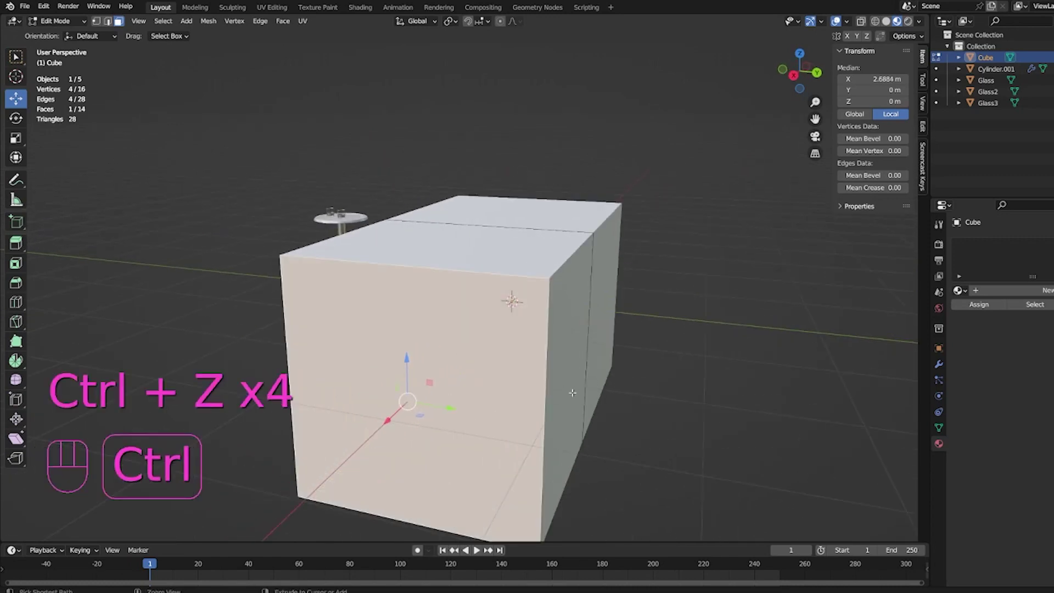
pyautogui.hotkey('ctrl', 'z')
# - Switch to edge selection and select the cube's upper edge on the positive Y side
pyautogui.moveTo(572, 393); pyautogui.dragTo(448, 452, button='middle')
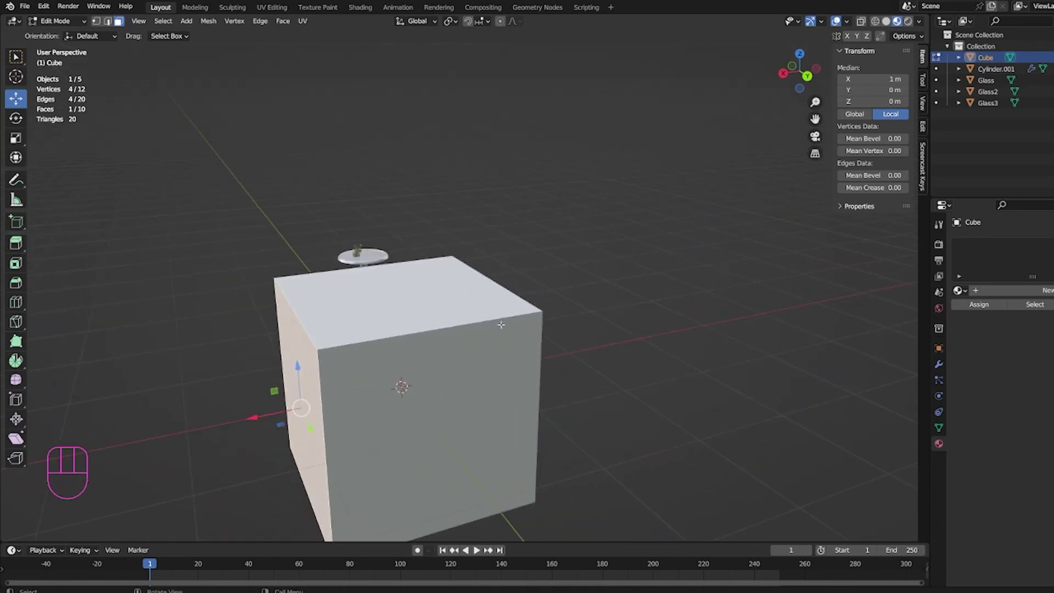
pyautogui.keyDown('shift'); pyautogui.moveTo(473, 374); pyautogui.dragTo(494, 299, button='middle'); pyautogui.keyUp('shift')
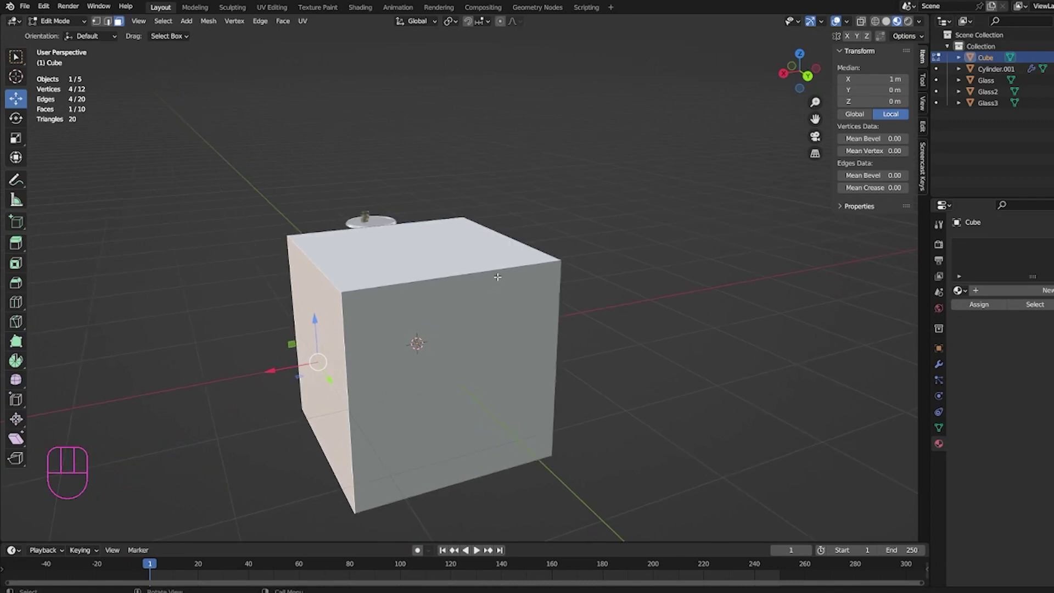
pyautogui.press('2')
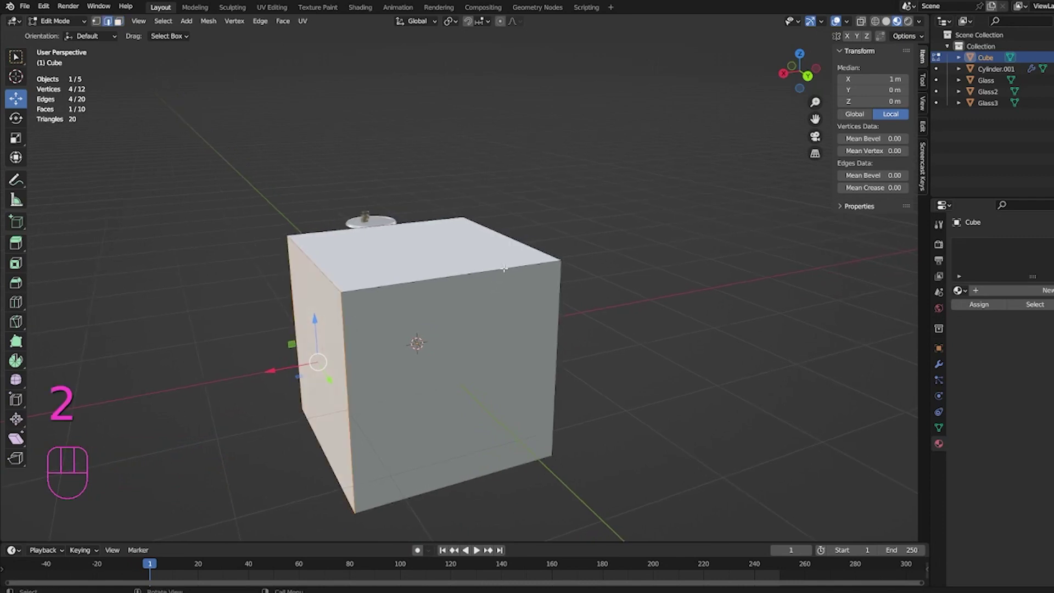
pyautogui.click(504, 268)
pyautogui.moveTo(496, 278)
pyautogui.mouseDown(button='middle')
pyautogui.moveTo(479, 287)
pyautogui.moveTo(499, 286)
pyautogui.mouseUp(button='middle')
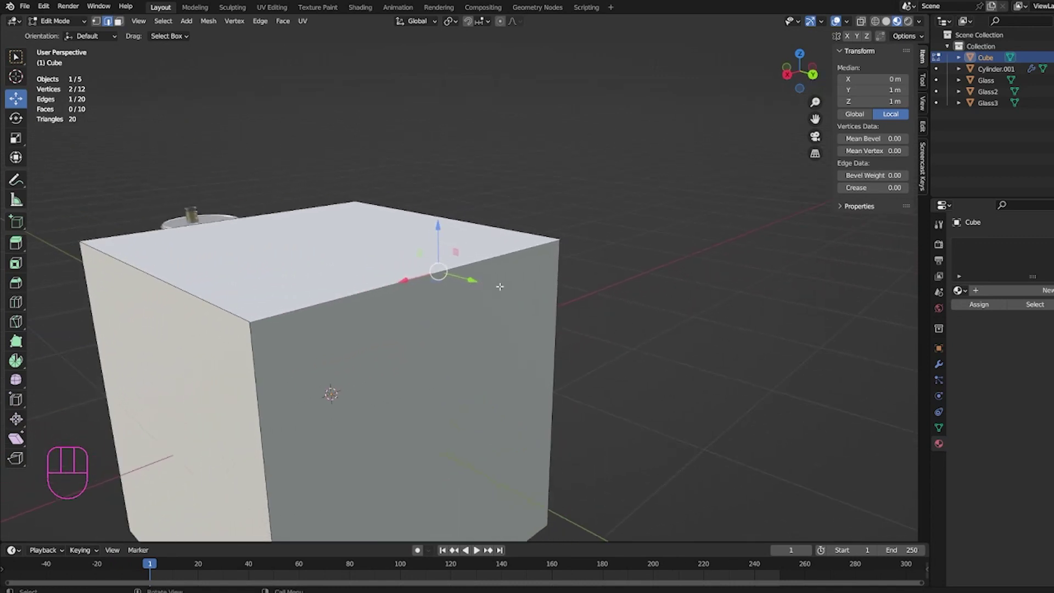
# - Bevel the selected edge with 4 segments and a width of about 0.06 m, trying lower and higher segment counts first
pyautogui.hotkey('ctrl', 'b')
pyautogui.hotkey('ctrl', 'b')
pyautogui.hotkey('ctrl', 'b')
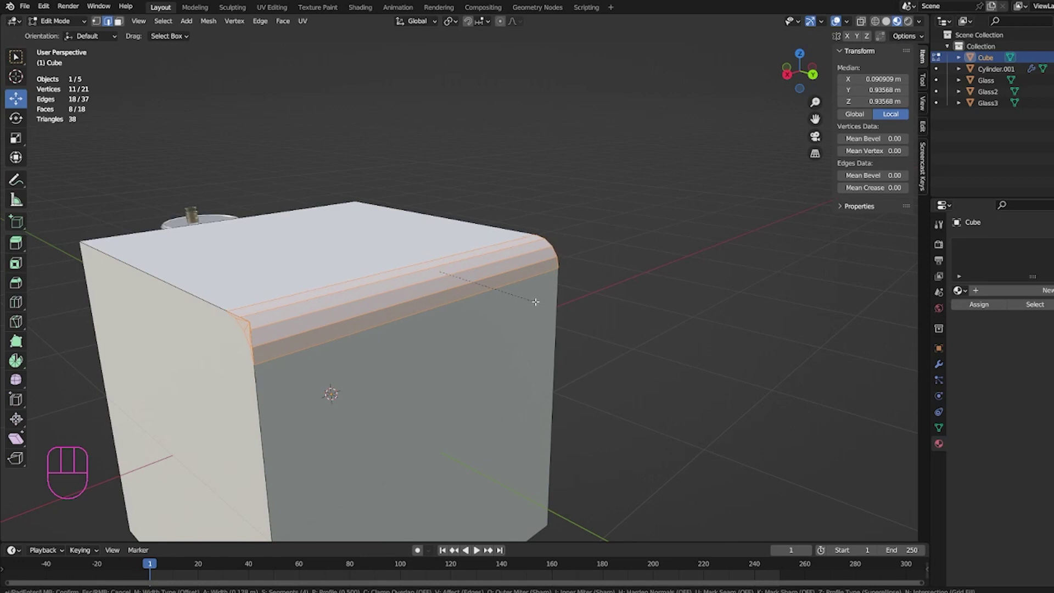
pyautogui.scroll(-1, 535, 301)
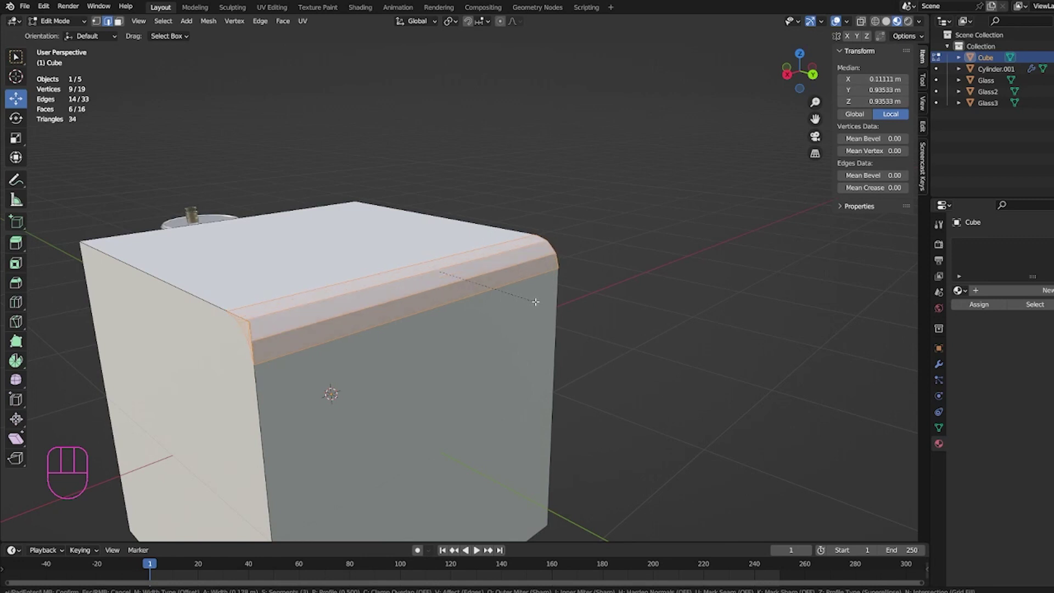
pyautogui.scroll(-1, 535, 302)
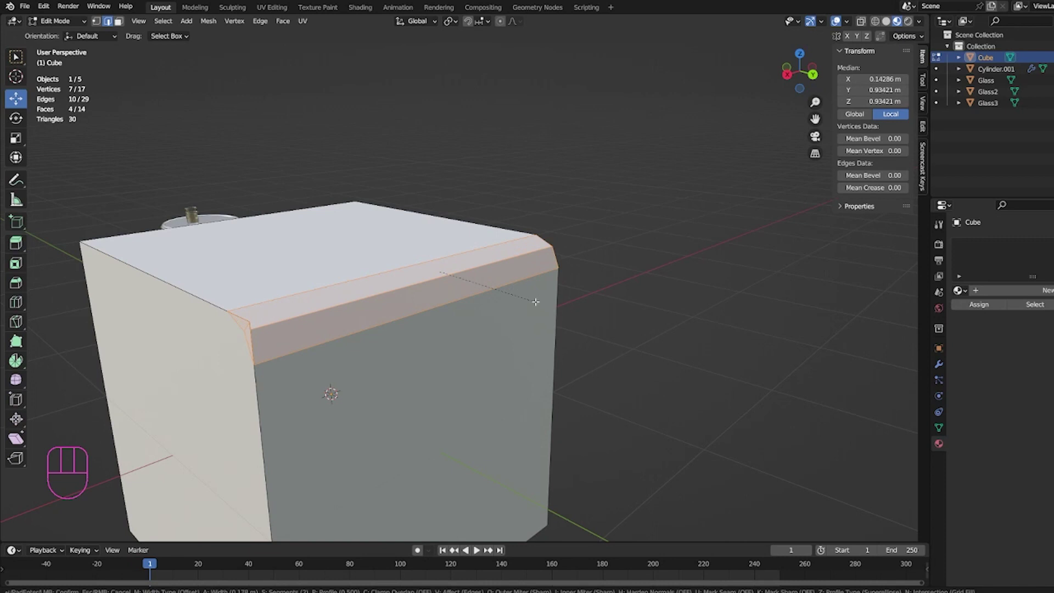
pyautogui.scroll(1, 535, 302)
pyautogui.scroll(12, 535, 302)
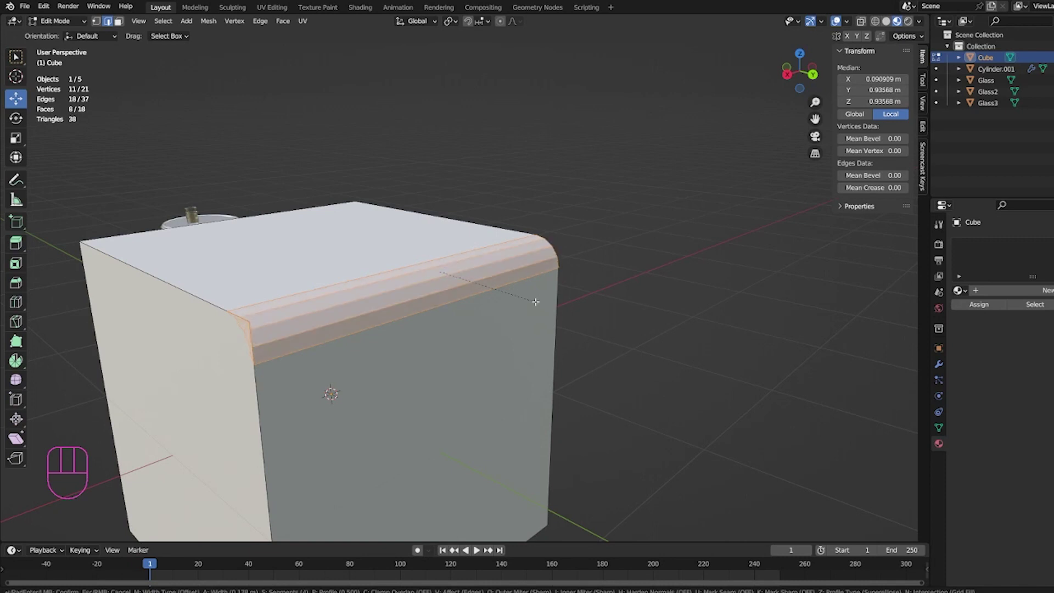
pyautogui.scroll(-3, 536, 301)
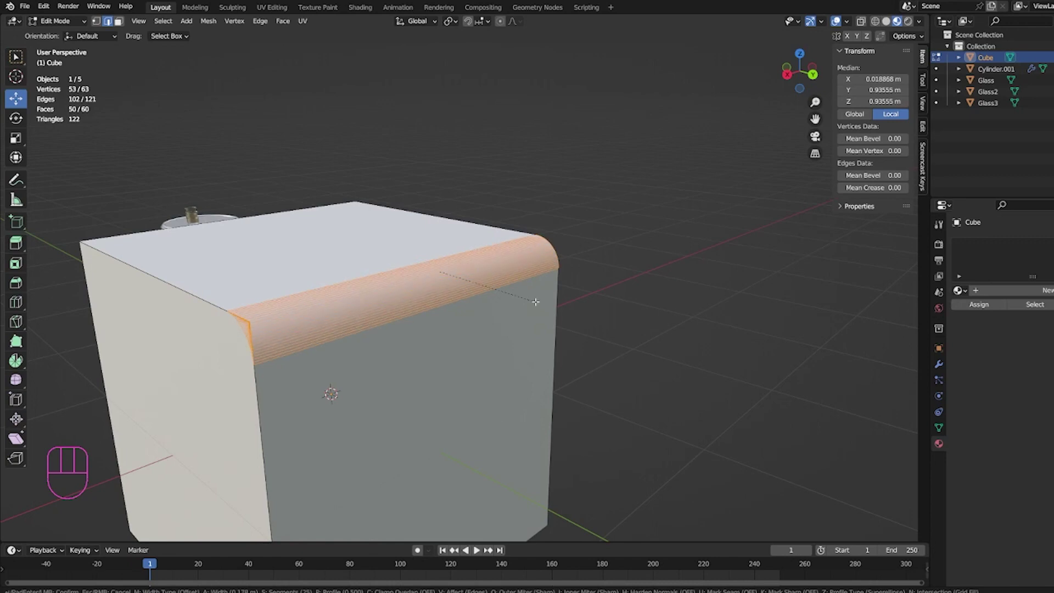
pyautogui.scroll(-7, 535, 301)
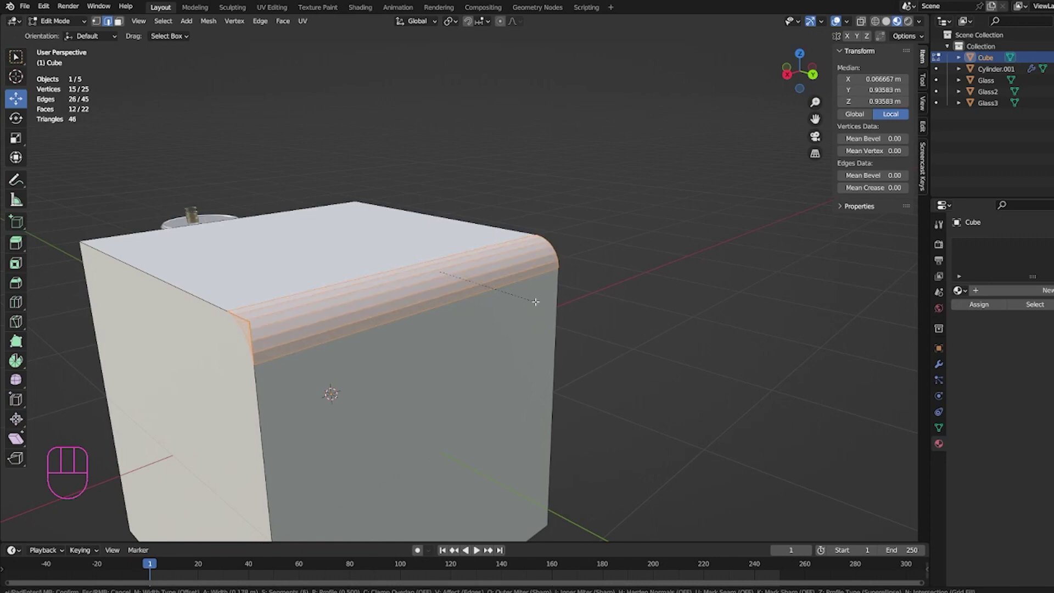
pyautogui.scroll(1, 538, 308)
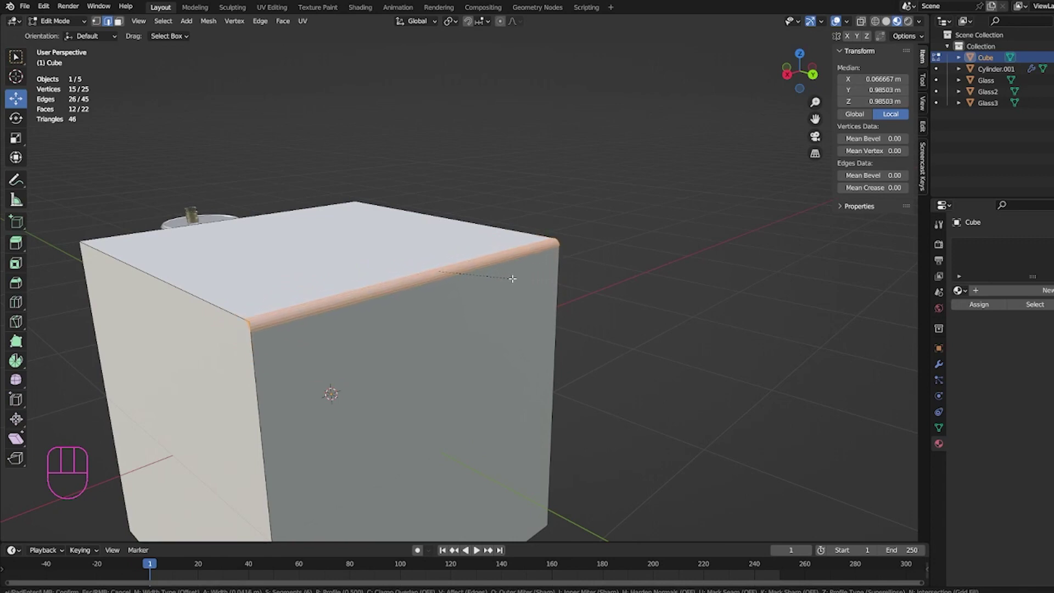
pyautogui.scroll(-3, 513, 278)
pyautogui.scroll(1, 516, 280)
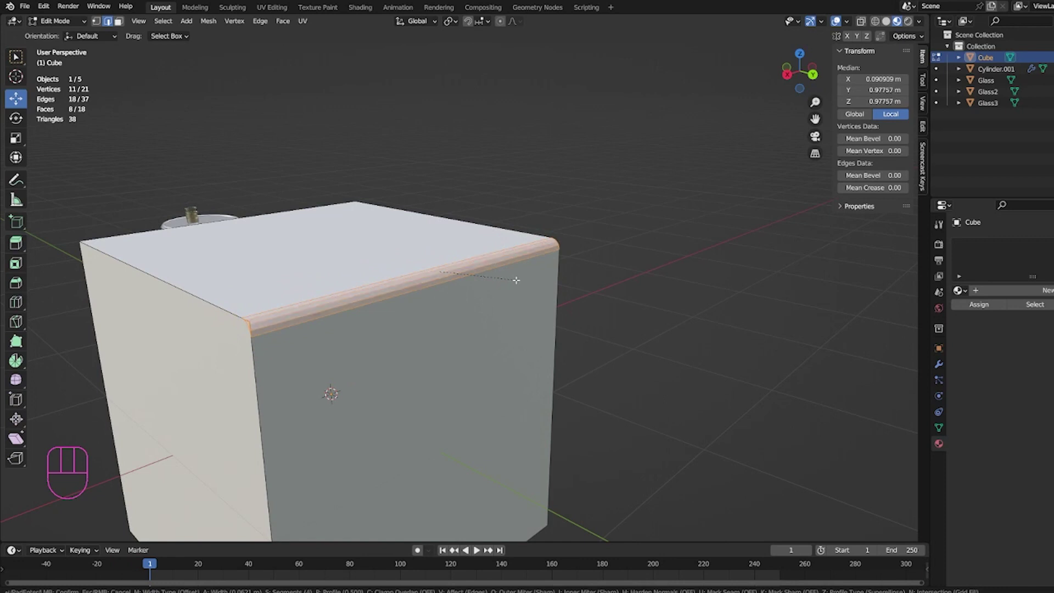
pyautogui.click(516, 281)
# - Check the beveled cube in Object Mode, return to Edit Mode and undo the bevel
pyautogui.moveTo(516, 288); pyautogui.dragTo(470, 320, button='middle')
pyautogui.press('Tab')
pyautogui.press('Tab')
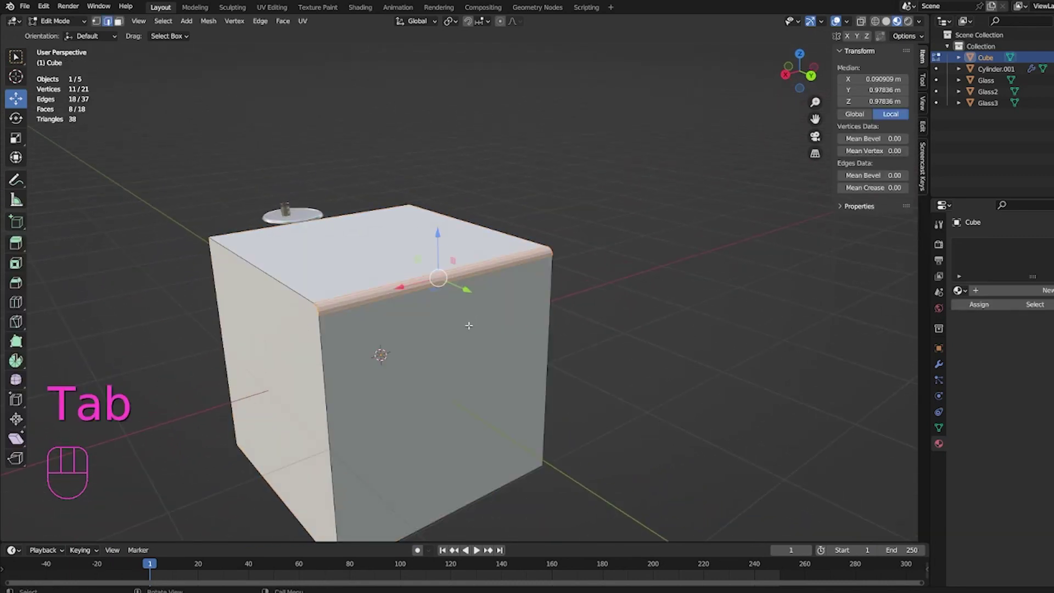
pyautogui.hotkey('ctrl', 'z')
pyautogui.hotkey('ctrl', 'z')
pyautogui.hotkey('ctrl', 'z')
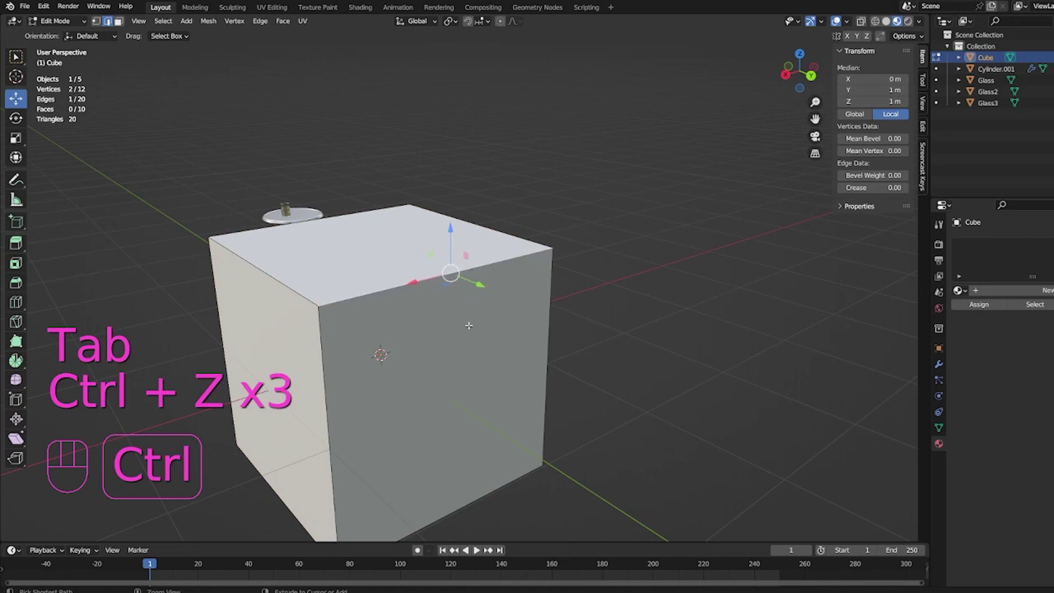
# - Leave Edit Mode so the whole cube can be handled in Object Mode
pyautogui.moveTo(469, 325); pyautogui.dragTo(525, 324, button='middle')
pyautogui.press('Tab')
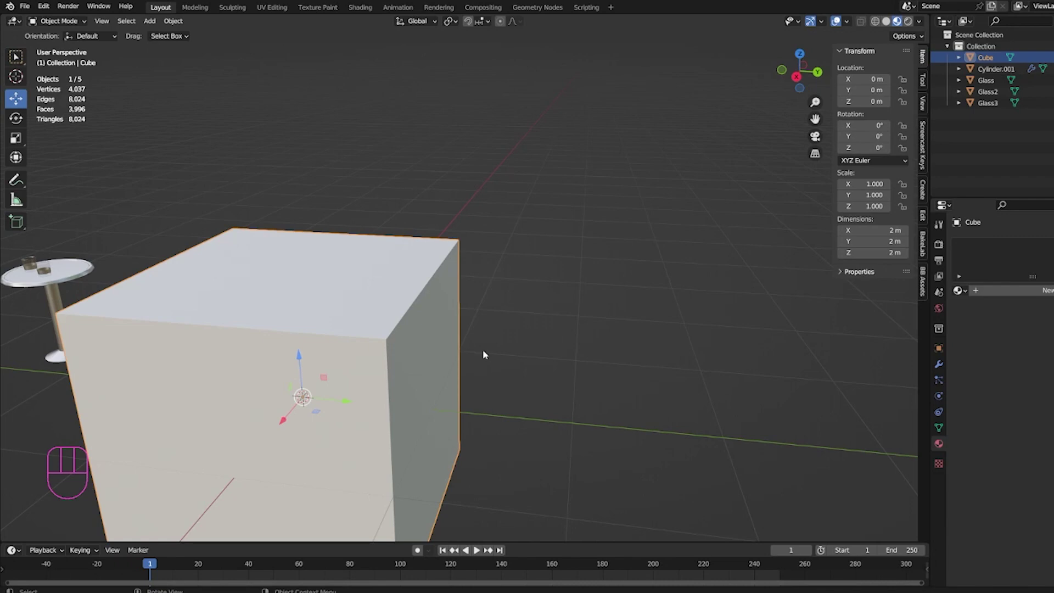
pyautogui.scroll(-2, 483, 351)
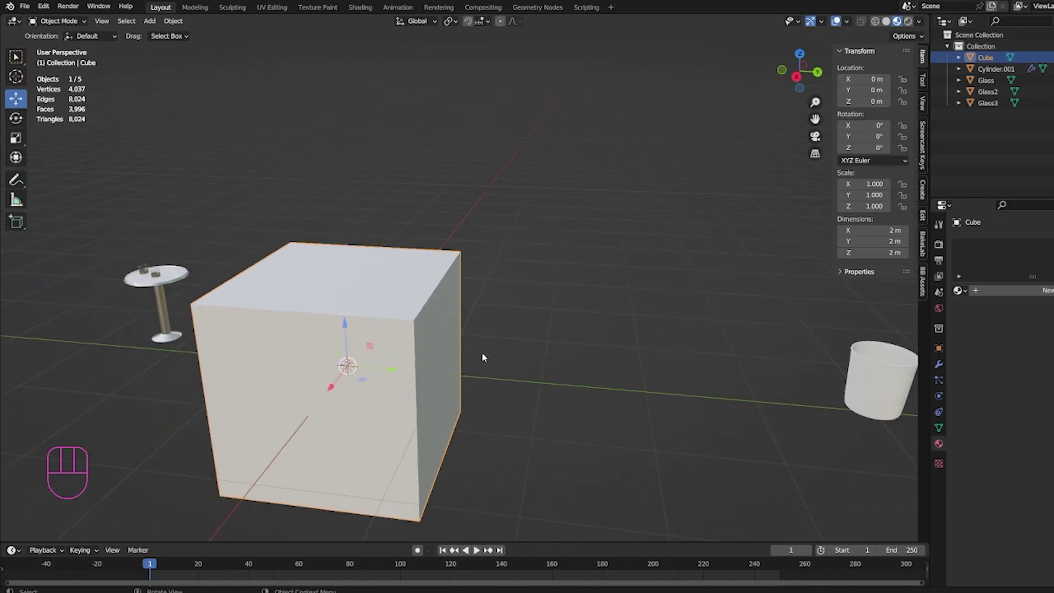
pyautogui.moveTo(482, 355); pyautogui.dragTo(489, 345, button='middle')
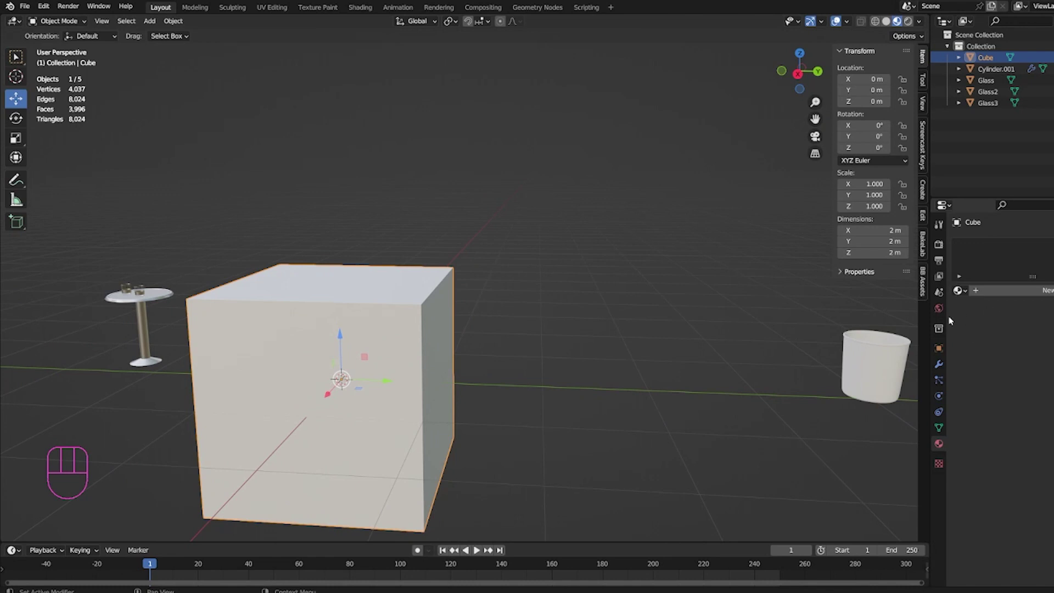
pyautogui.keyDown('shift'); pyautogui.moveTo(406, 373); pyautogui.dragTo(490, 332, button='middle'); pyautogui.keyUp('shift')
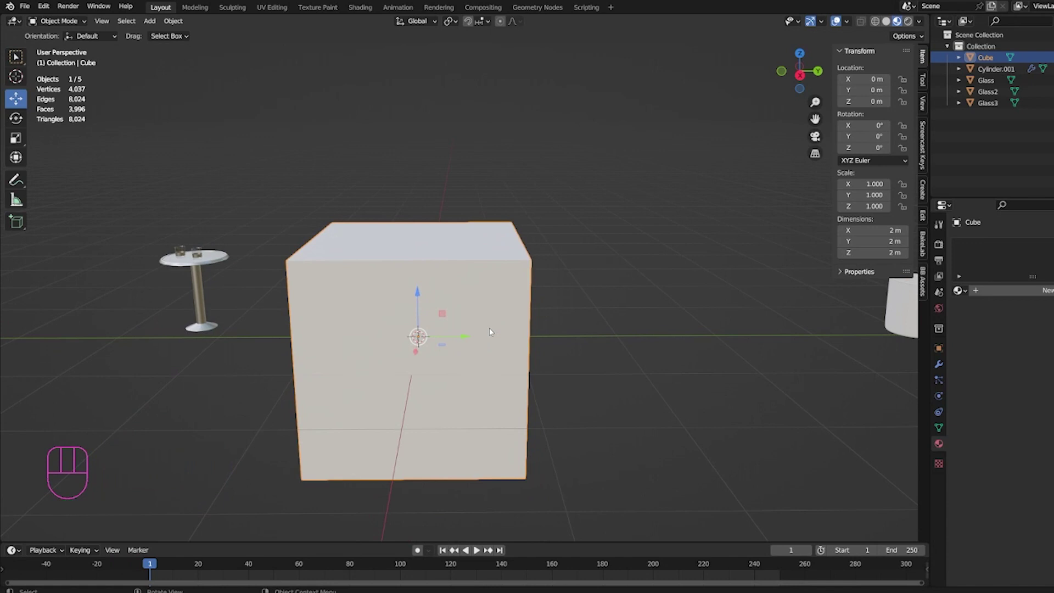
# - Deselect and reselect the cube, and view the active tool settings and the cube's material properties
pyautogui.click(607, 387)
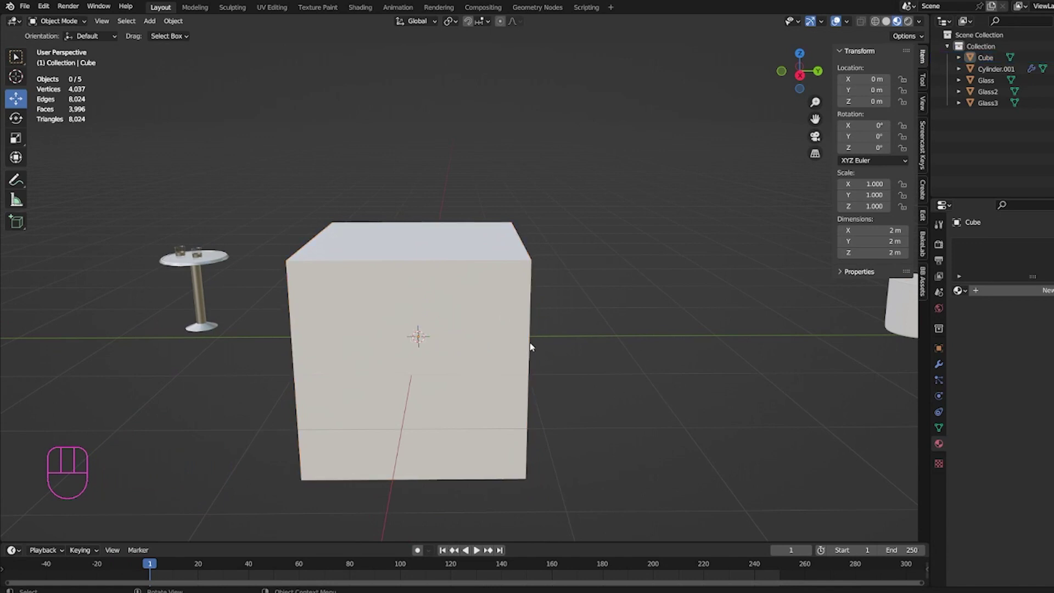
pyautogui.click(490, 302)
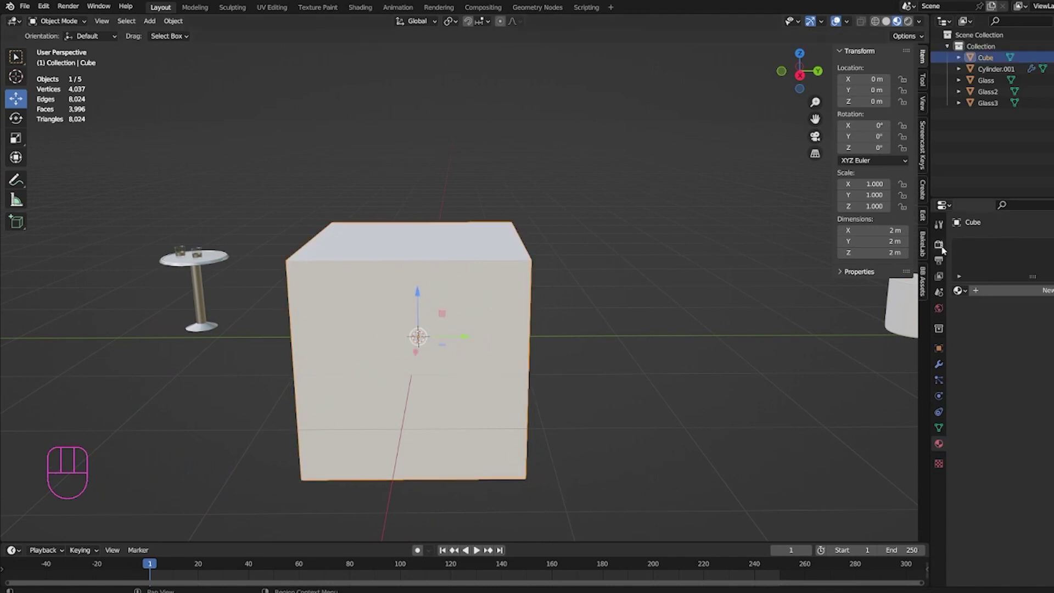
pyautogui.click(938, 224)
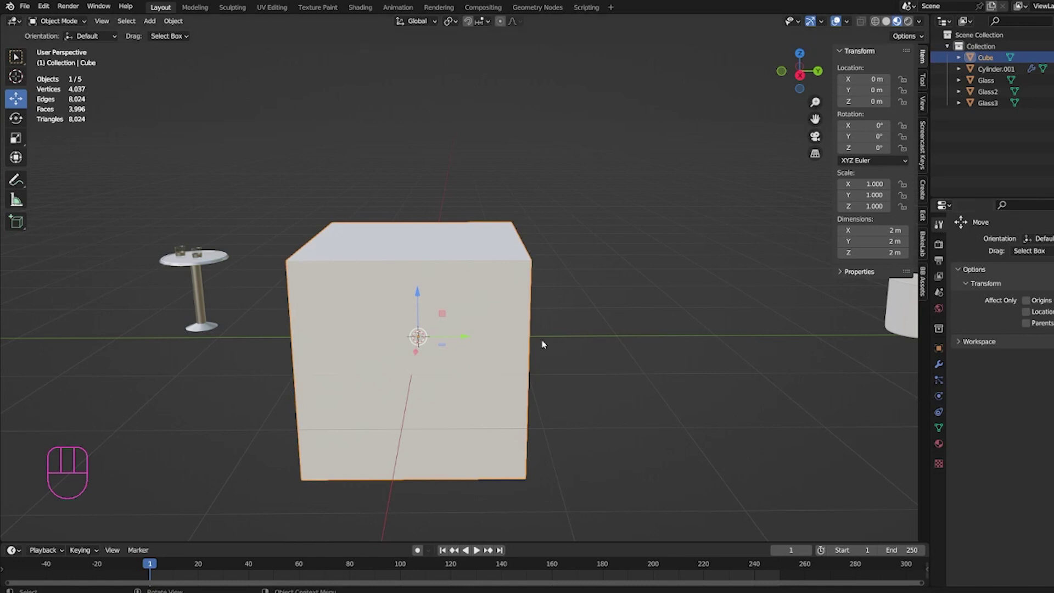
pyautogui.click(469, 273)
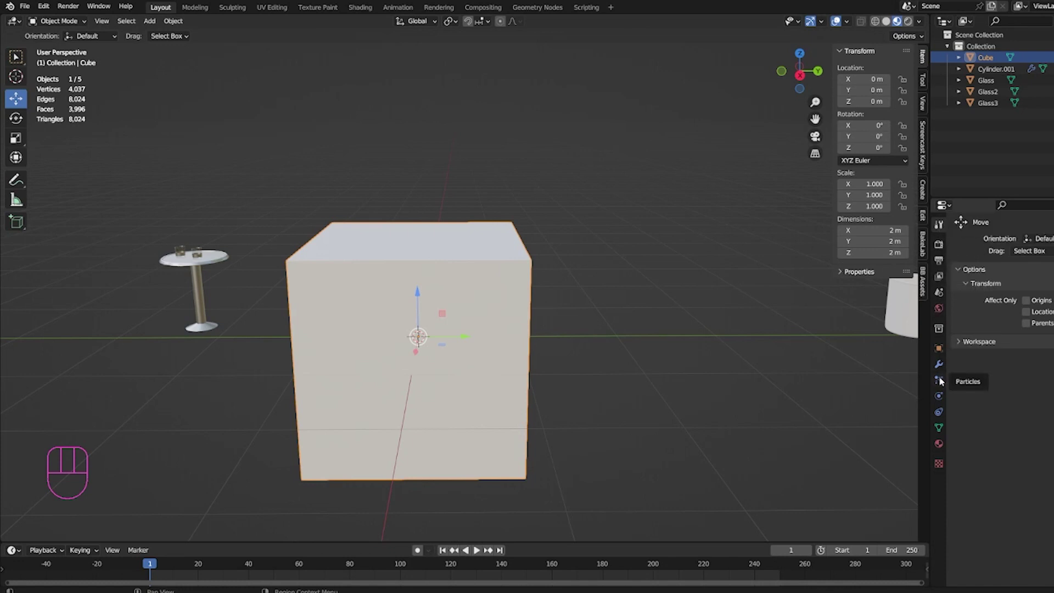
pyautogui.click(938, 444)
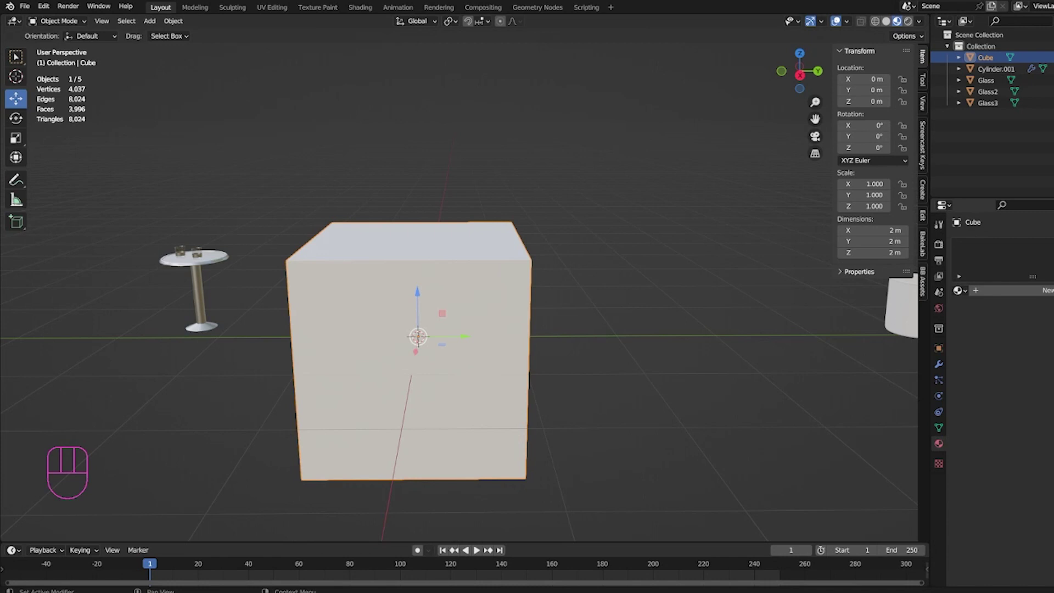
# - Add a material slot to the cube and create a new material in it named "New texture"
pyautogui.click(1051, 245)
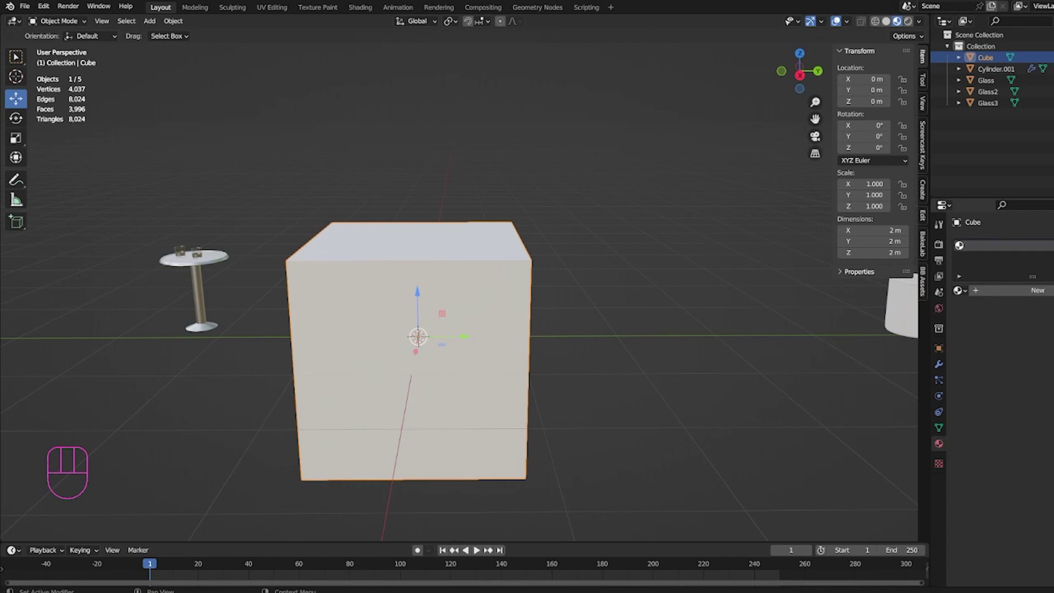
pyautogui.click(1044, 293)
pyautogui.doubleClick(1011, 291)
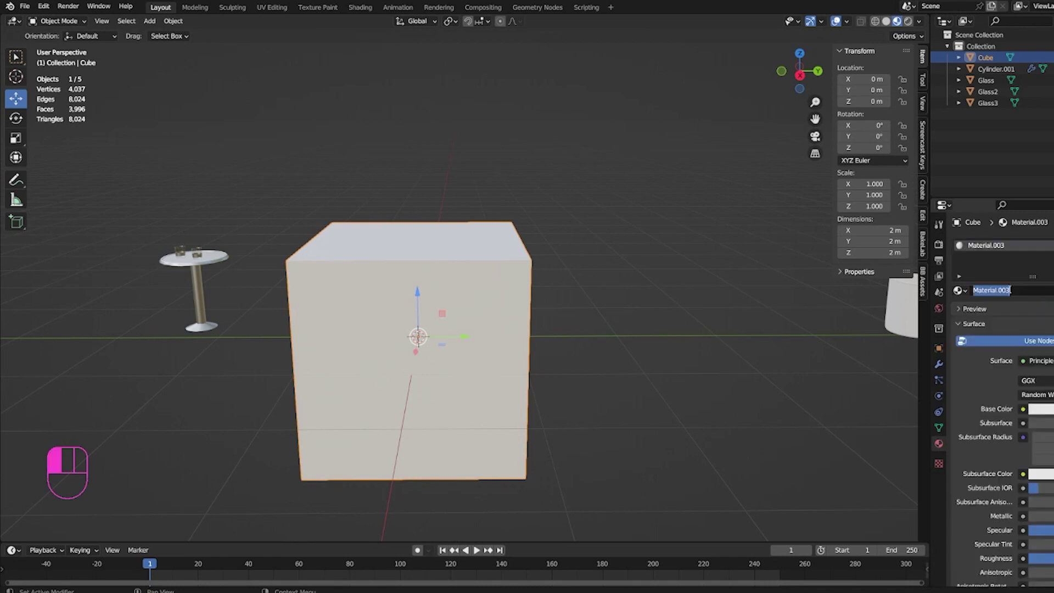
pyautogui.write('New textyur')
pyautogui.press('BackSpace')
pyautogui.press('BackSpace')
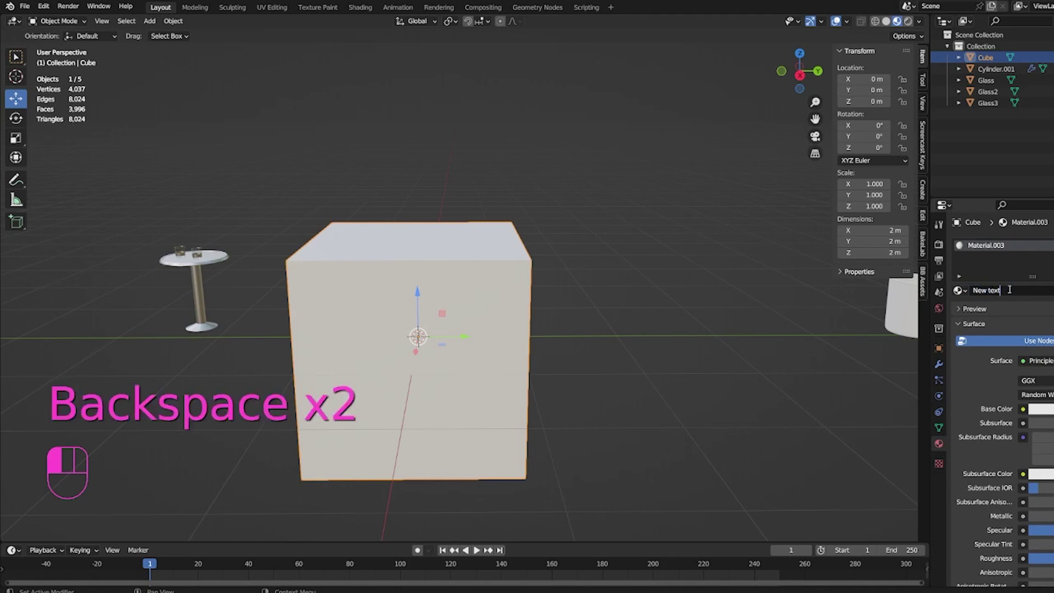
pyautogui.write('ure')
pyautogui.press('Return')
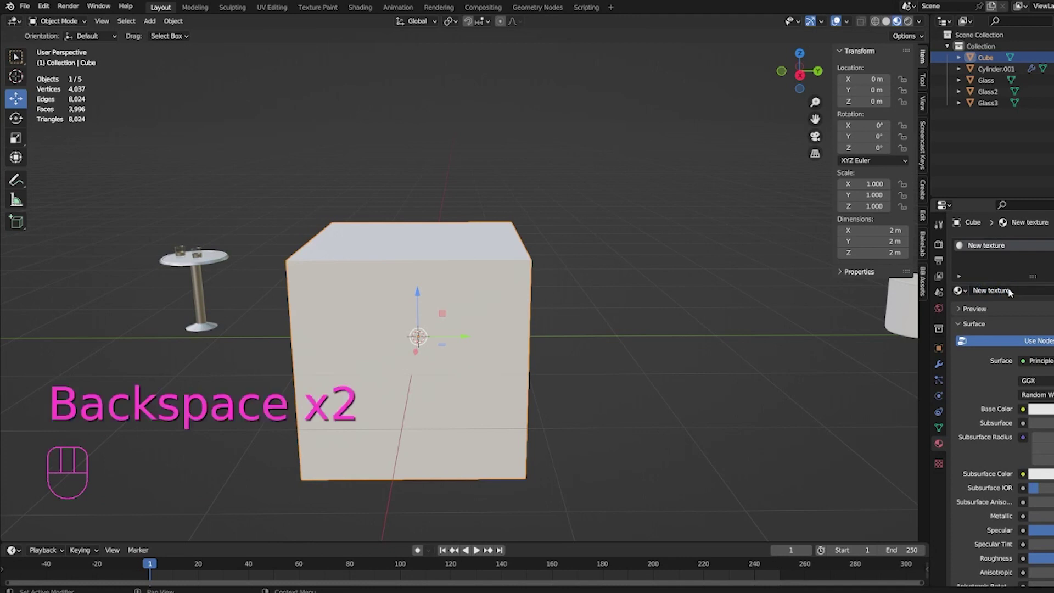
# - Feed the material's Base Color from an Image Texture using RawWood.jpg and check the wood on the cube
pyautogui.click(1024, 410)
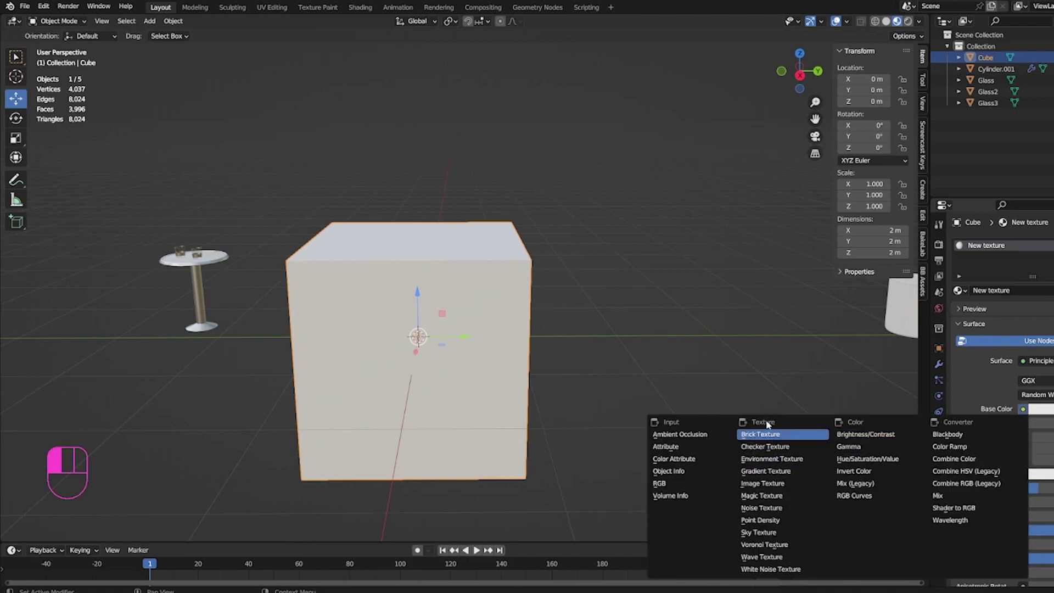
pyautogui.click(770, 483)
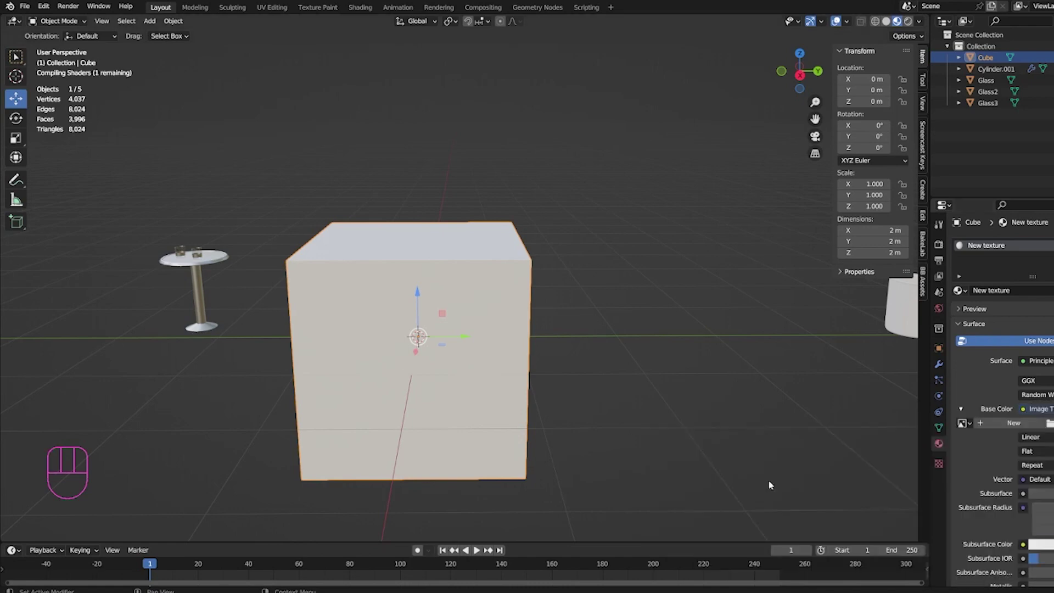
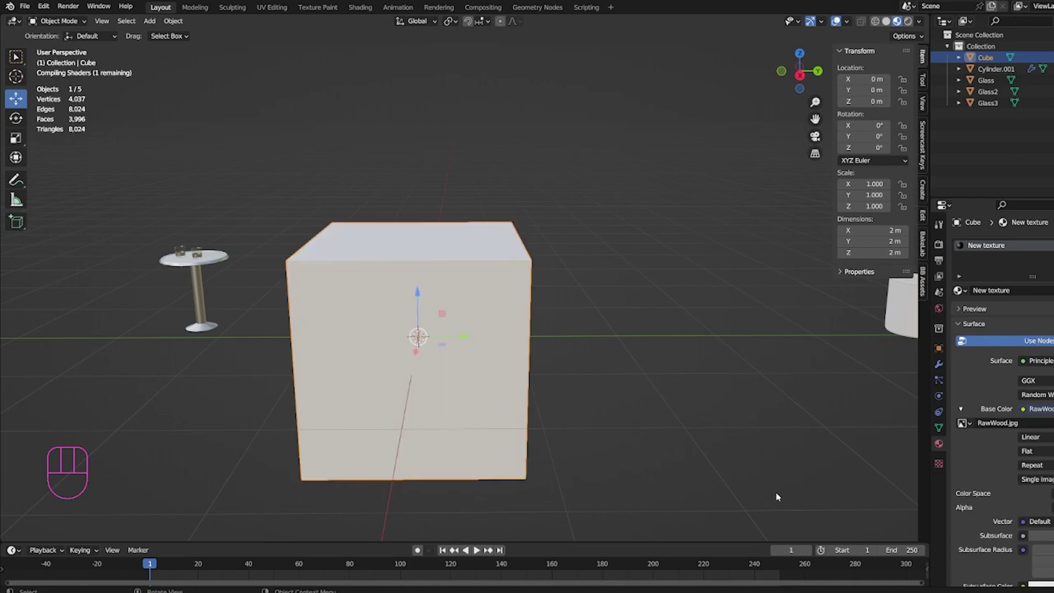
pyautogui.moveTo(454, 337)
pyautogui.mouseDown(button='middle')
pyautogui.moveTo(666, 301)
pyautogui.moveTo(539, 345)
pyautogui.moveTo(449, 331)
pyautogui.moveTo(523, 321)
pyautogui.moveTo(440, 328)
pyautogui.mouseUp(button='middle')
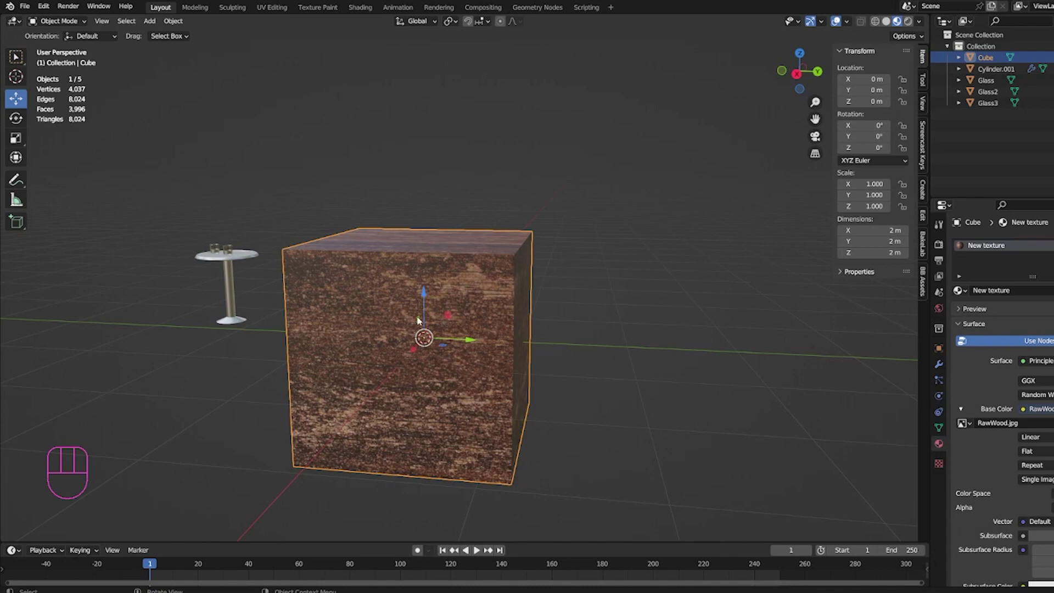
pyautogui.moveTo(420, 321); pyautogui.dragTo(459, 321, button='middle')
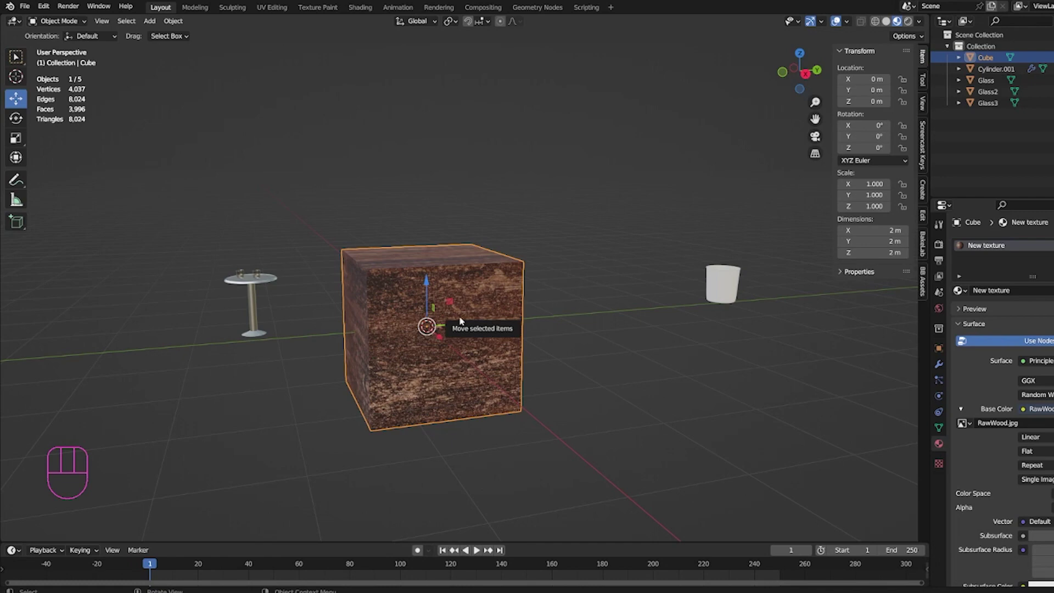
pyautogui.moveTo(460, 321)
pyautogui.mouseDown(button='middle')
pyautogui.moveTo(439, 323)
pyautogui.moveTo(511, 330)
pyautogui.moveTo(416, 346)
pyautogui.moveTo(501, 299)
pyautogui.moveTo(450, 313)
pyautogui.mouseUp(button='middle')
pyautogui.scroll(4, 466, 323)
pyautogui.scroll(-3, 466, 323)
pyautogui.scroll(2, 416, 346)
pyautogui.scroll(-2, 473, 309)
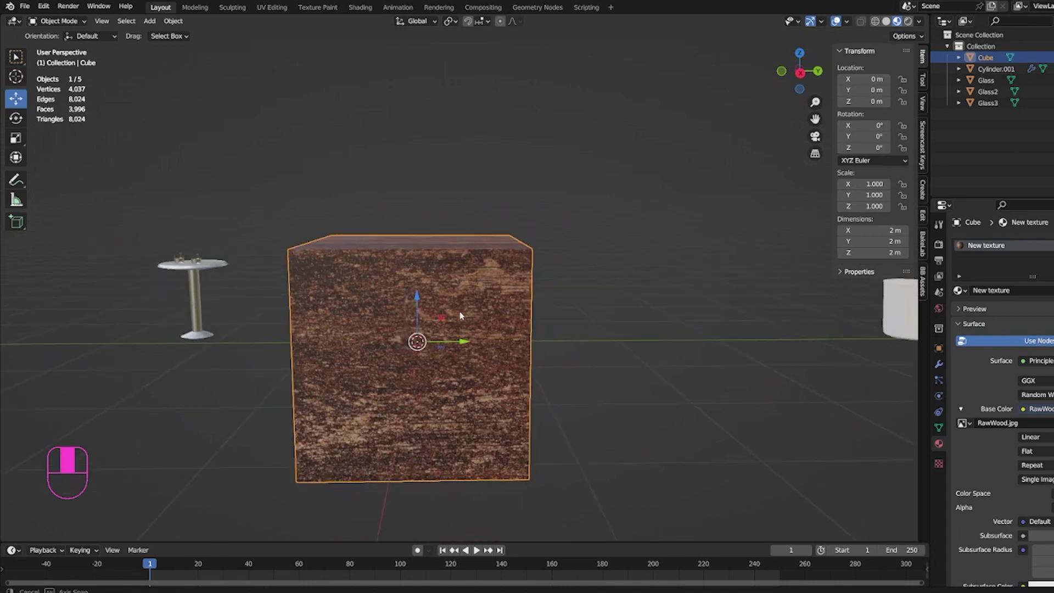
# - Replace the cube's material with the existing Material_water and view it on the cube
pyautogui.click(960, 291)
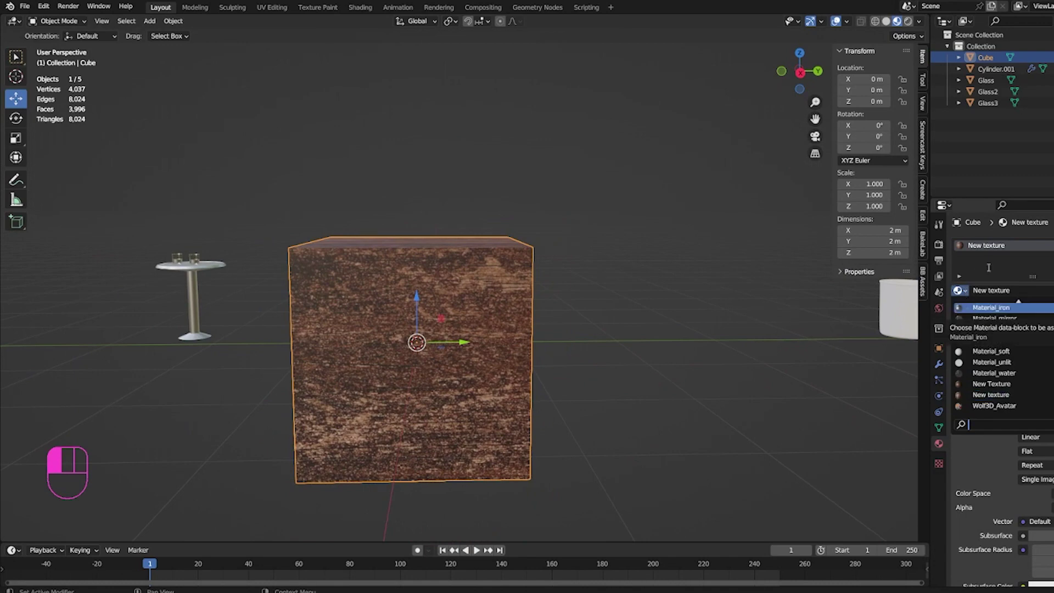
pyautogui.click(961, 292)
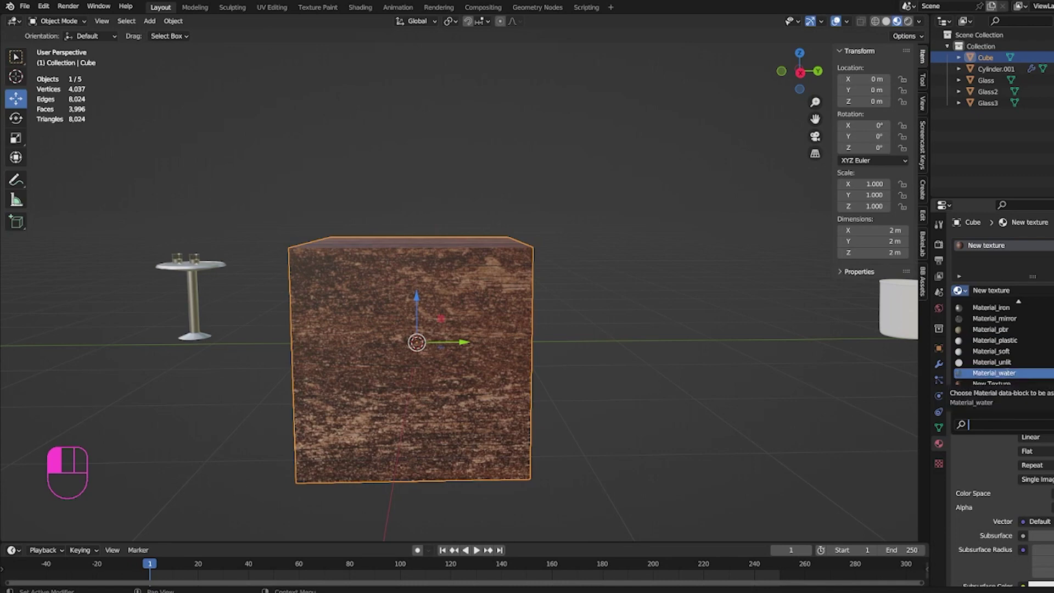
pyautogui.click(993, 372)
pyautogui.moveTo(423, 346); pyautogui.dragTo(465, 375, button='middle')
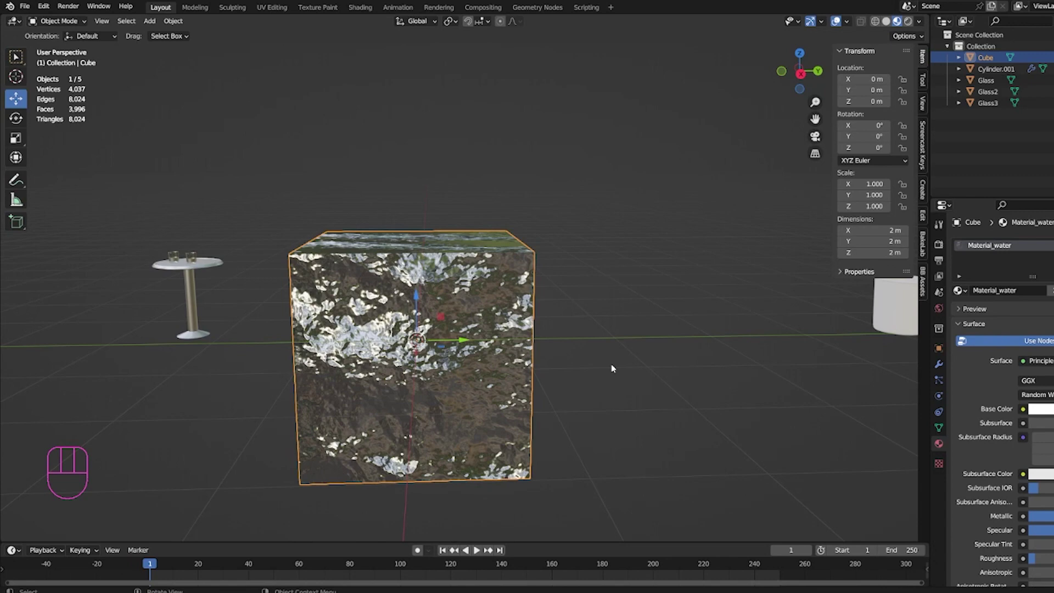
pyautogui.moveTo(551, 404)
pyautogui.mouseDown(button='middle')
pyautogui.moveTo(568, 398)
pyautogui.moveTo(551, 404)
pyautogui.mouseUp(button='middle')
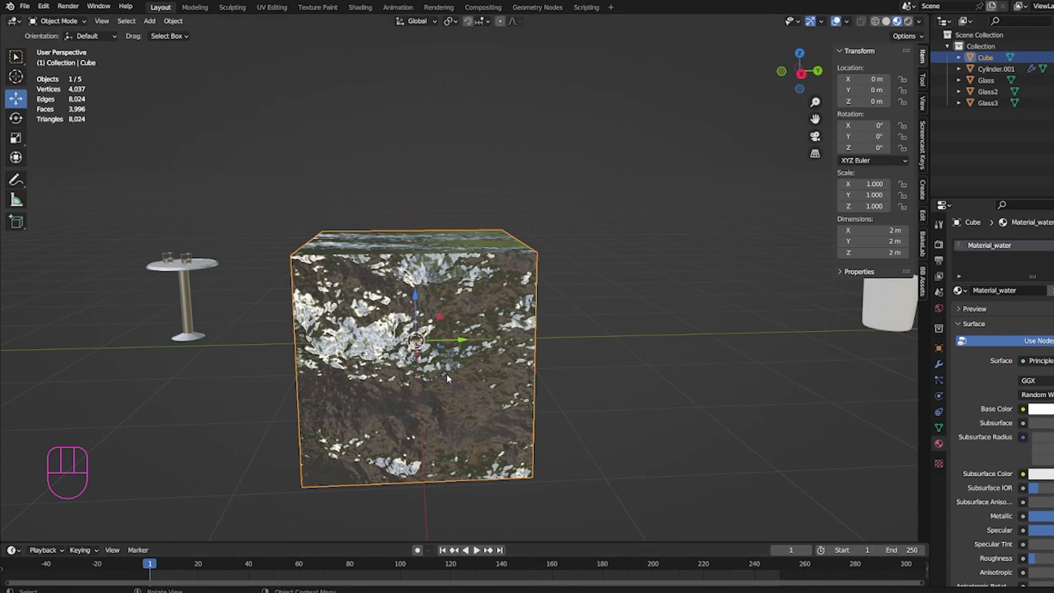
pyautogui.moveTo(446, 374); pyautogui.dragTo(376, 499, button='middle')
pyautogui.scroll(1, 377, 498)
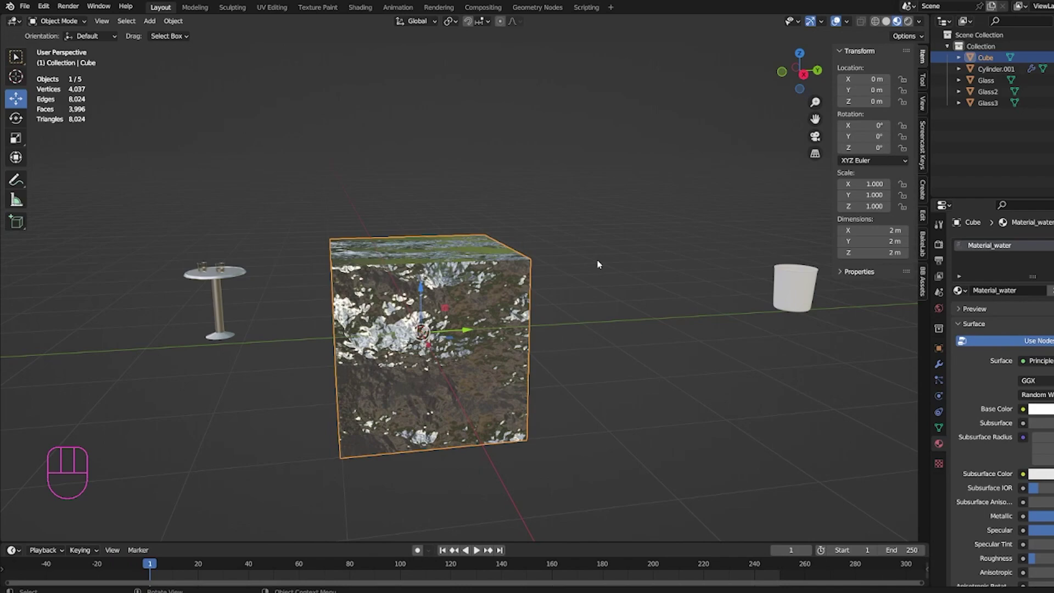
pyautogui.moveTo(592, 292)
pyautogui.mouseDown(button='middle')
pyautogui.moveTo(484, 292)
pyautogui.moveTo(589, 294)
pyautogui.mouseUp(button='middle')
pyautogui.scroll(5, 573, 318)
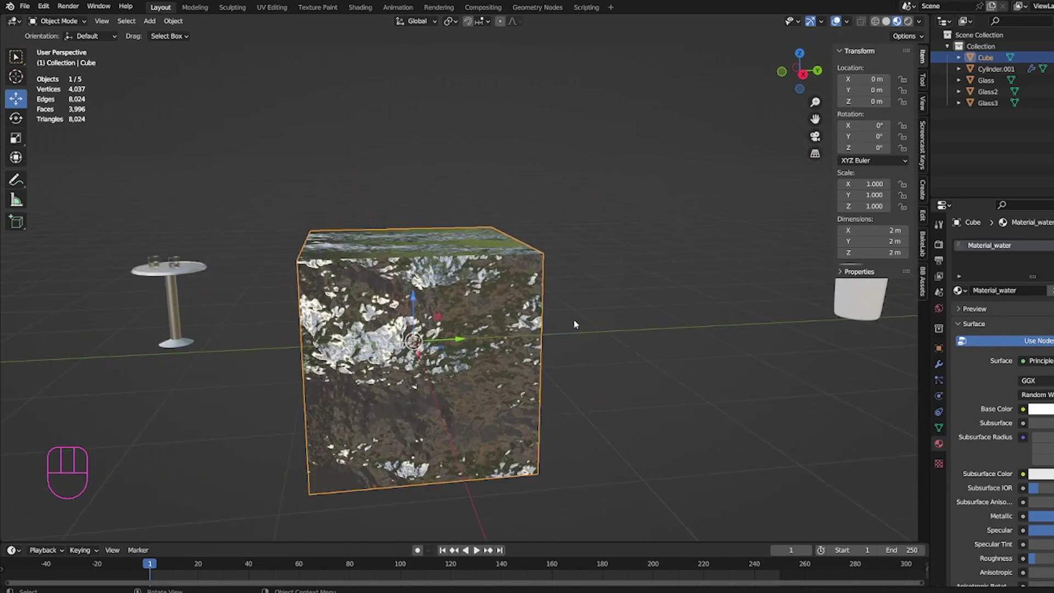
# - Select the white cup, frame it in the view and enter Edit Mode on it
pyautogui.scroll(-3, 644, 347)
pyautogui.keyDown('shift'); pyautogui.moveTo(691, 351); pyautogui.dragTo(322, 323, button='middle'); pyautogui.keyUp('shift')
pyautogui.scroll(2, 384, 318)
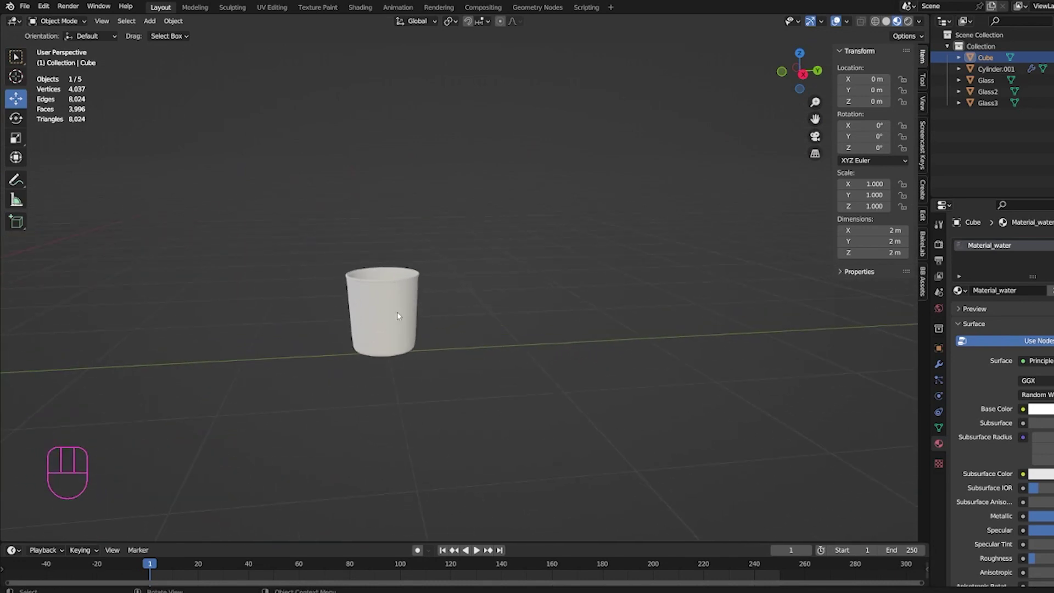
pyautogui.click(398, 316)
pyautogui.press('KP_Decimal')
pyautogui.scroll(-4, 414, 278)
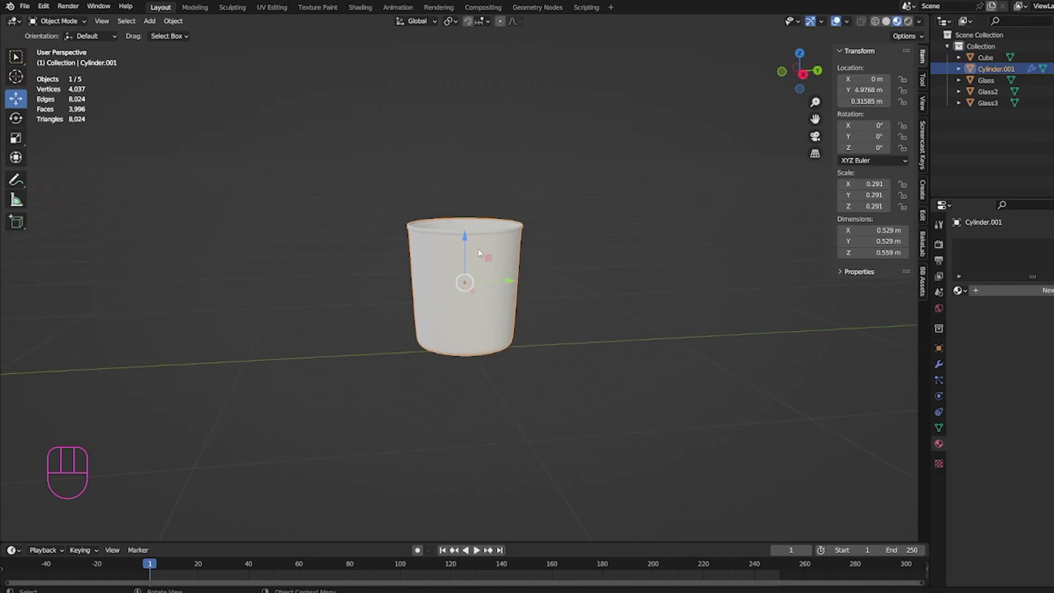
pyautogui.scroll(-3, 477, 280)
pyautogui.scroll(5, 477, 279)
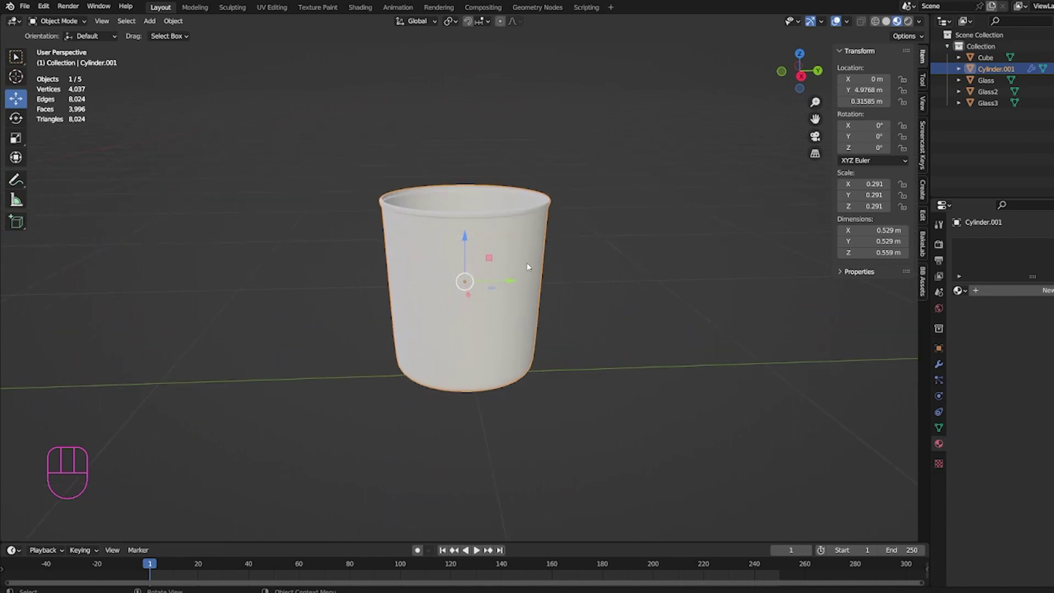
pyautogui.press('Tab')
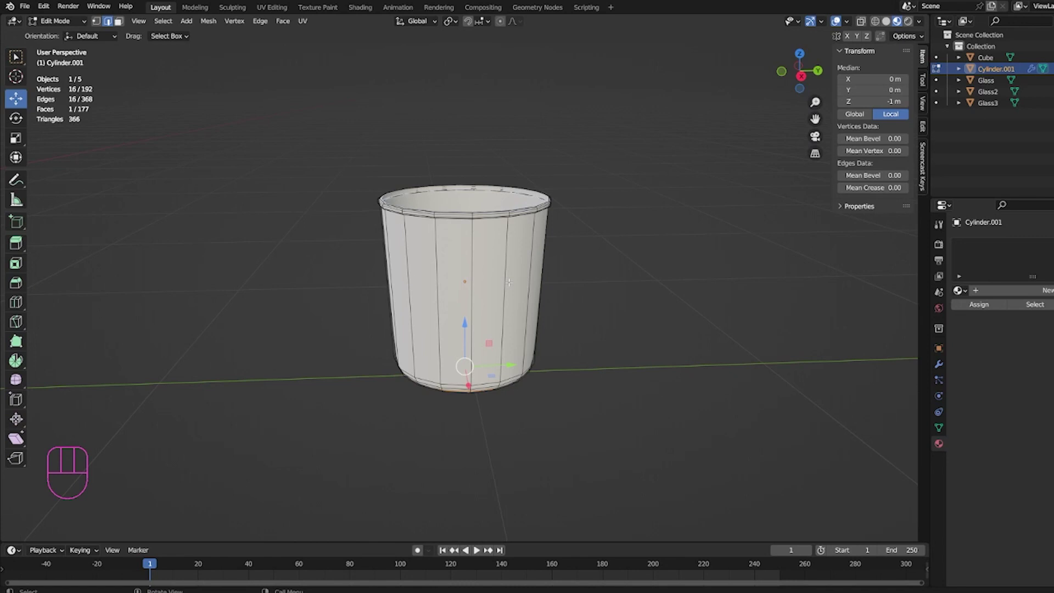
# - Try two loop cuts around the cup's side wall, slid toward the base by a factor of about 0.315, and undo them
pyautogui.hotkey('ctrl', 'r')
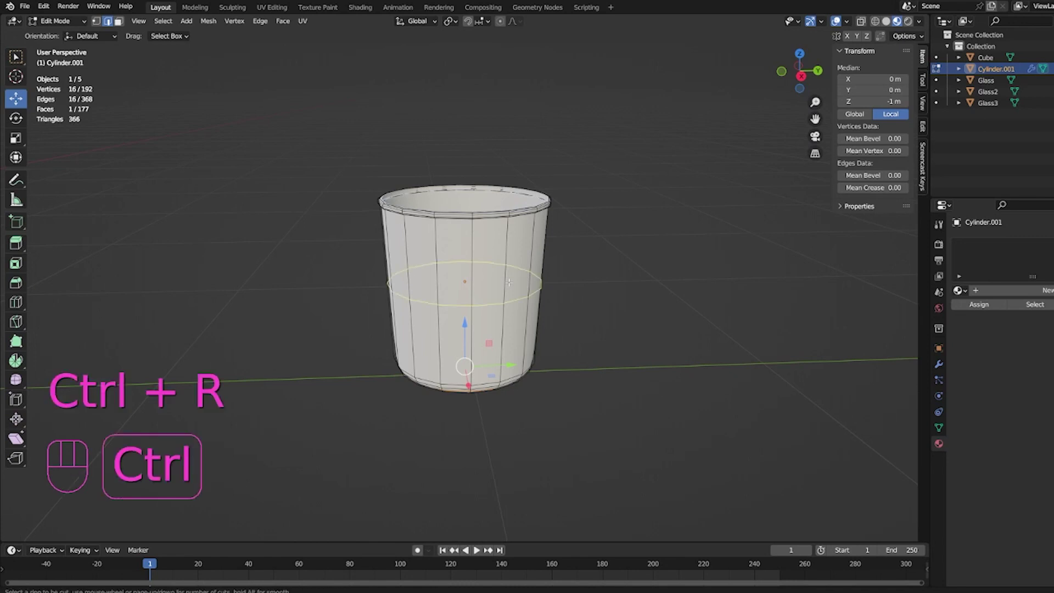
pyautogui.scroll(1, 509, 281)
pyautogui.click(508, 284)
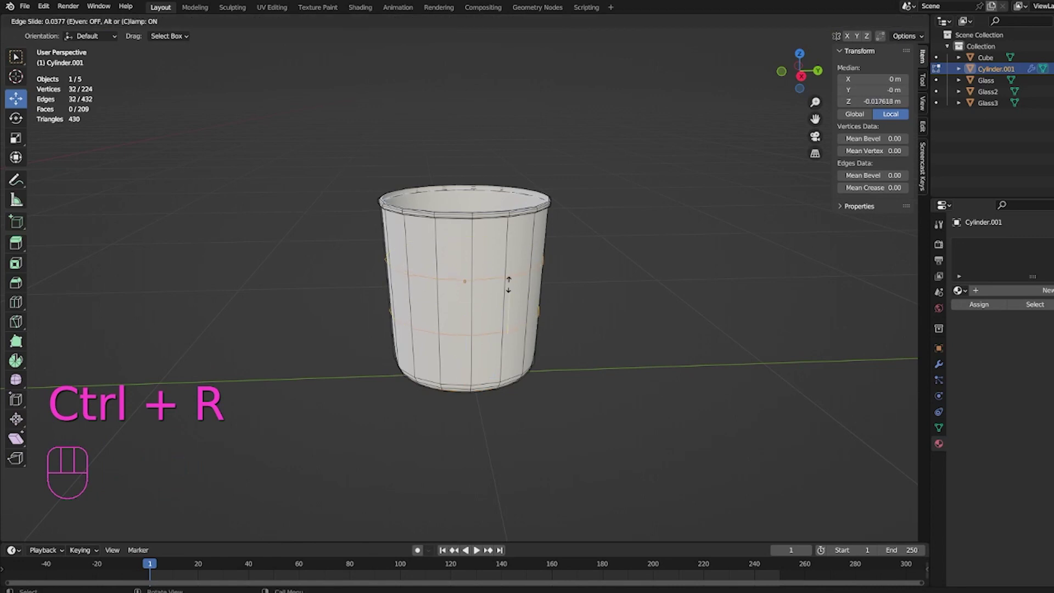
pyautogui.click(511, 300)
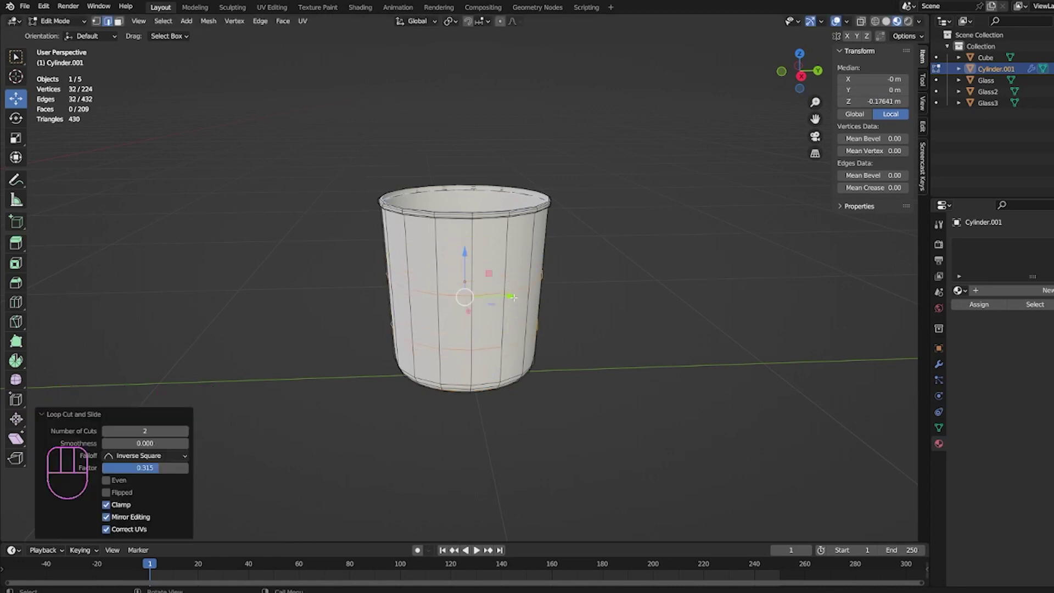
pyautogui.moveTo(525, 318); pyautogui.dragTo(518, 303, button='middle')
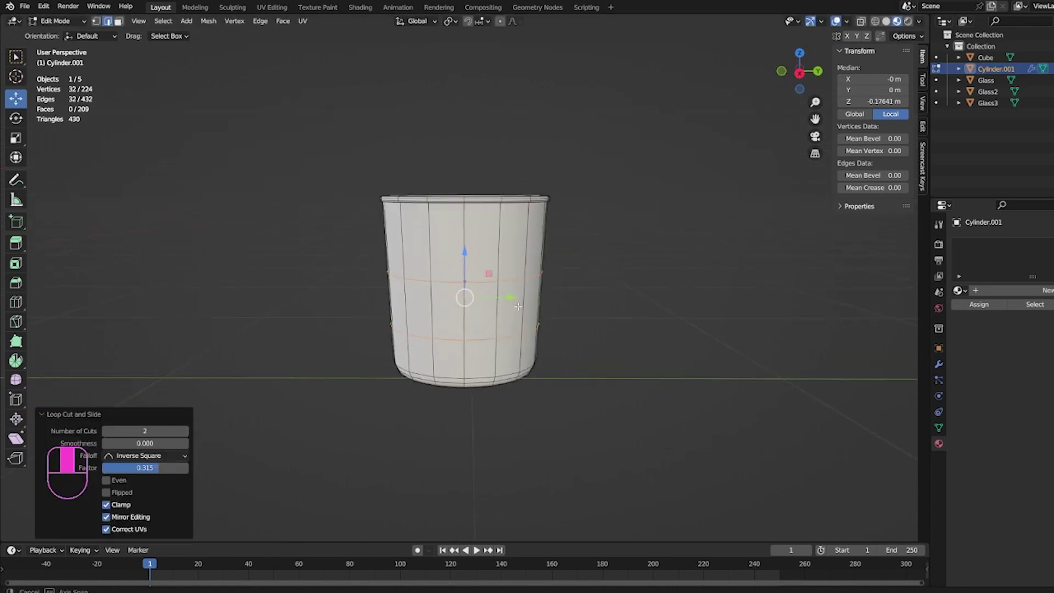
pyautogui.hotkey('ctrl', 'z')
# - Add two horizontal loop cuts around the cup's side wall, slid toward the base by a factor of about 0.48
pyautogui.hotkey('ctrl', 'r')
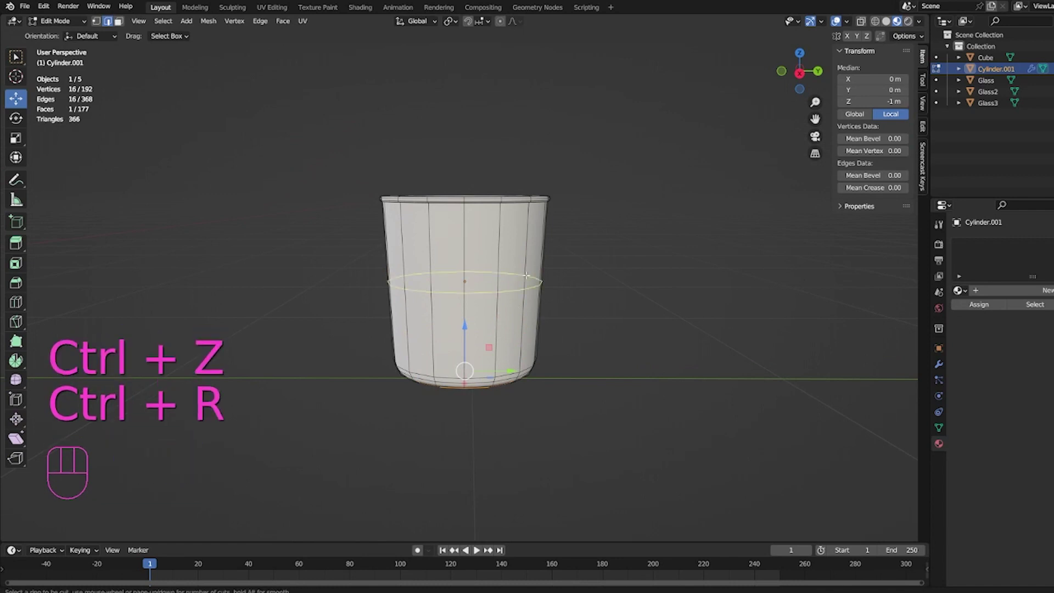
pyautogui.scroll(1, 526, 275)
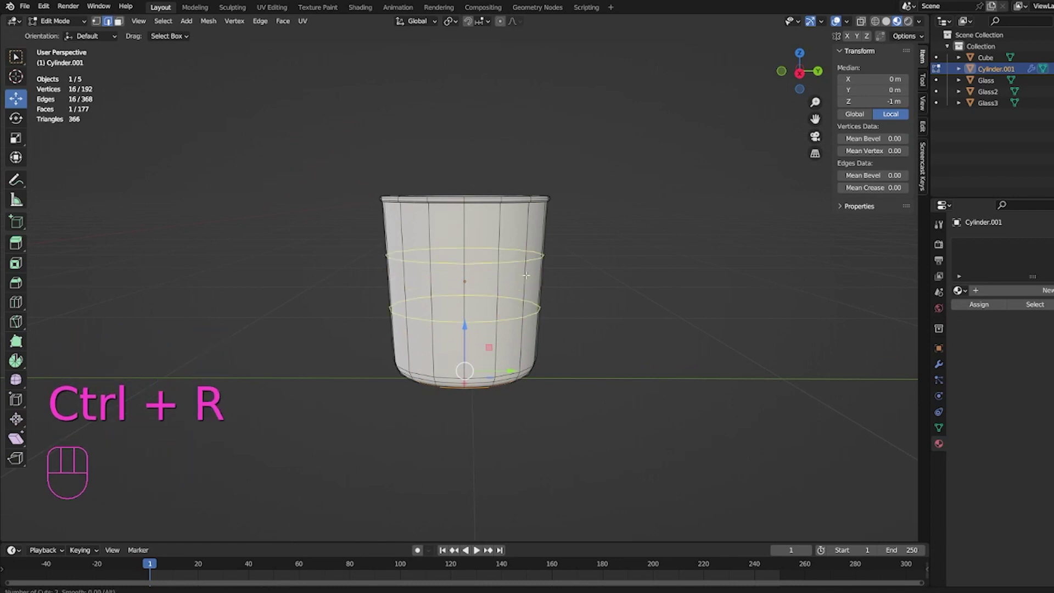
pyautogui.click(526, 278)
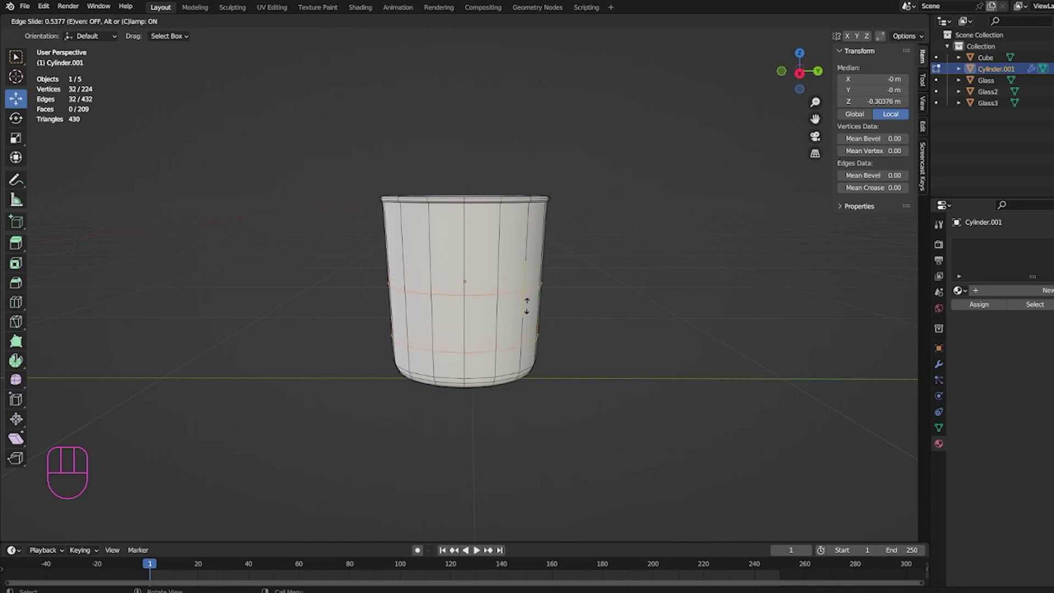
pyautogui.click(527, 304)
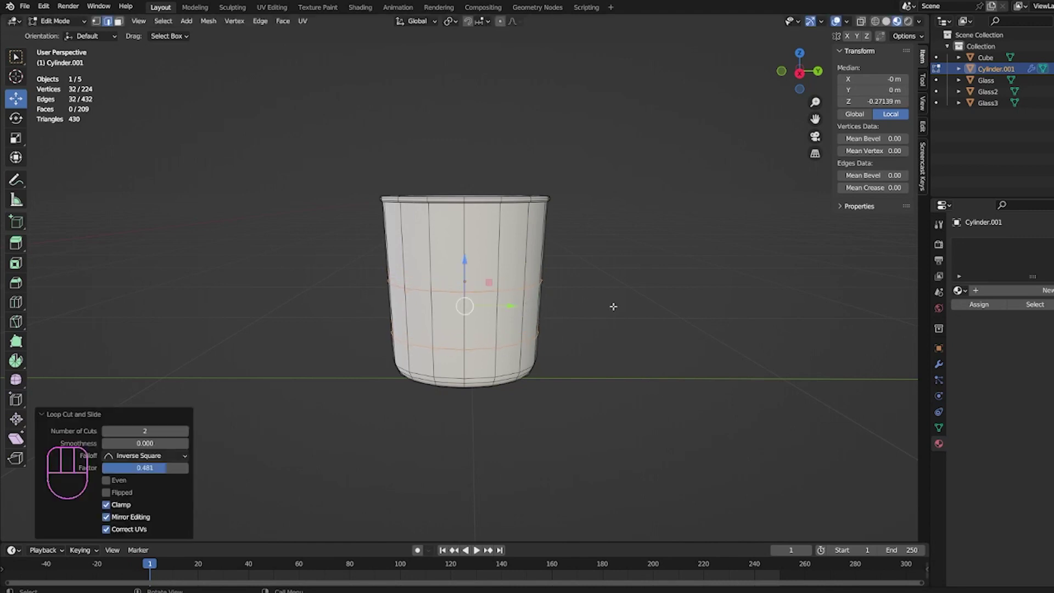
# - Scale the two edge loops along Z to about 0.66 so they sit closer together, and check the cup
pyautogui.press('s')
pyautogui.press('z')
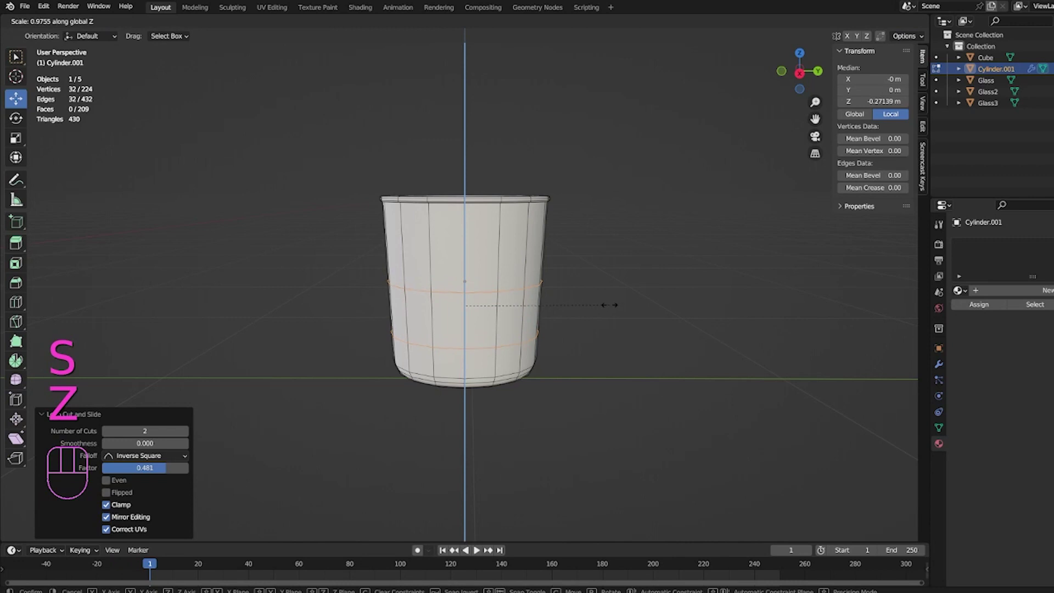
pyautogui.click(563, 307)
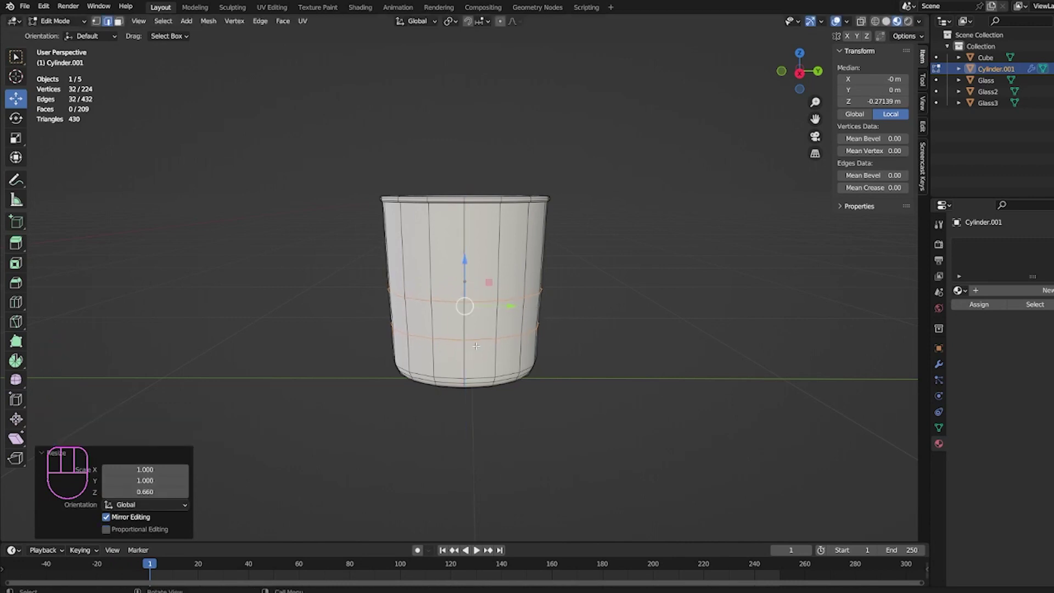
pyautogui.moveTo(560, 306); pyautogui.dragTo(494, 306, button='middle')
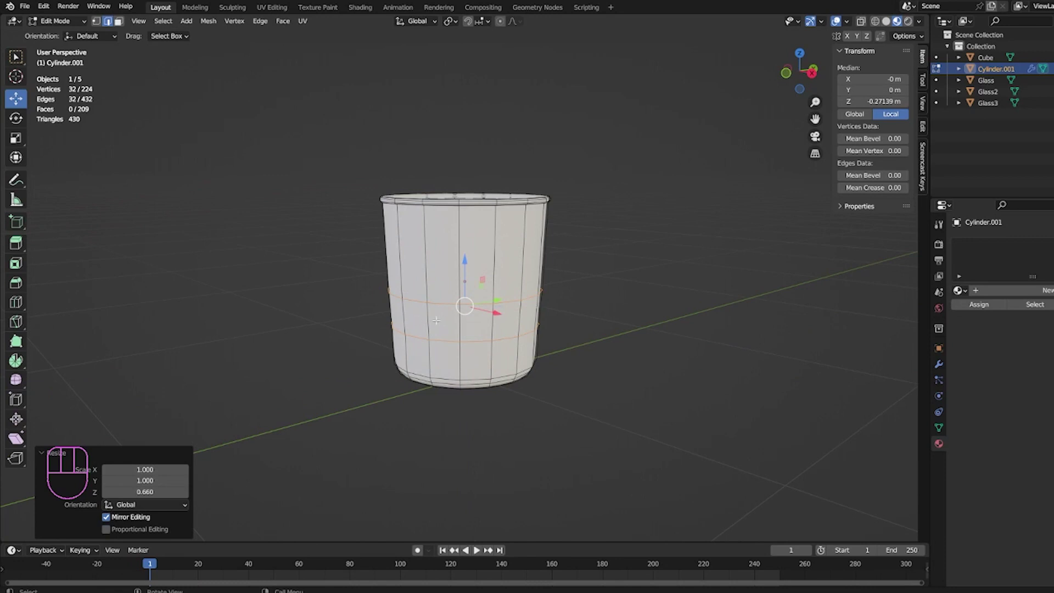
pyautogui.moveTo(370, 326); pyautogui.dragTo(461, 329, button='middle')
pyautogui.scroll(1, 467, 331)
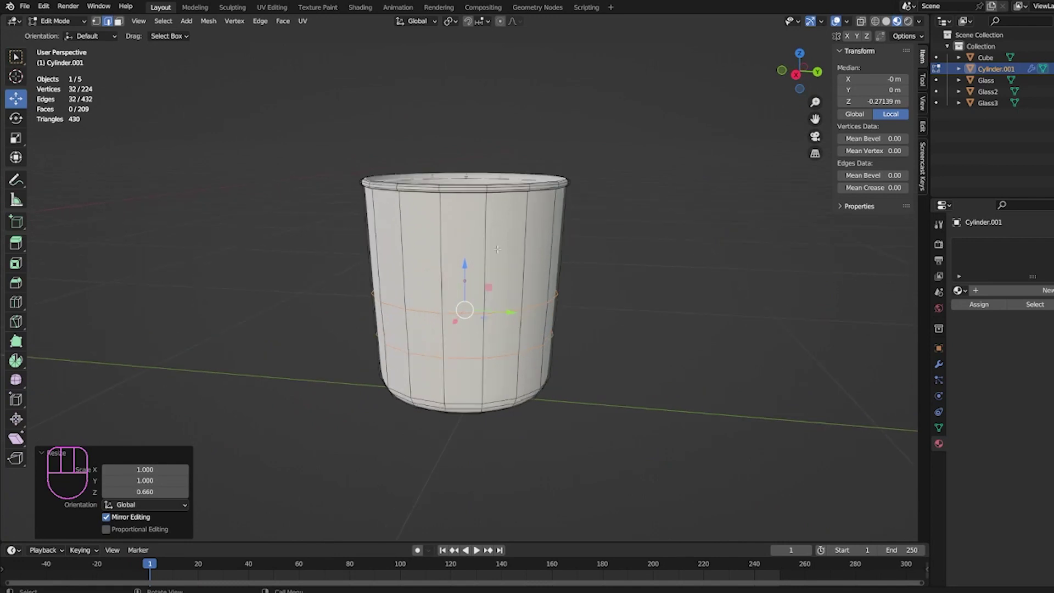
pyautogui.scroll(-1, 477, 247)
pyautogui.scroll(1, 477, 252)
pyautogui.scroll(-2, 479, 289)
pyautogui.scroll(1, 504, 280)
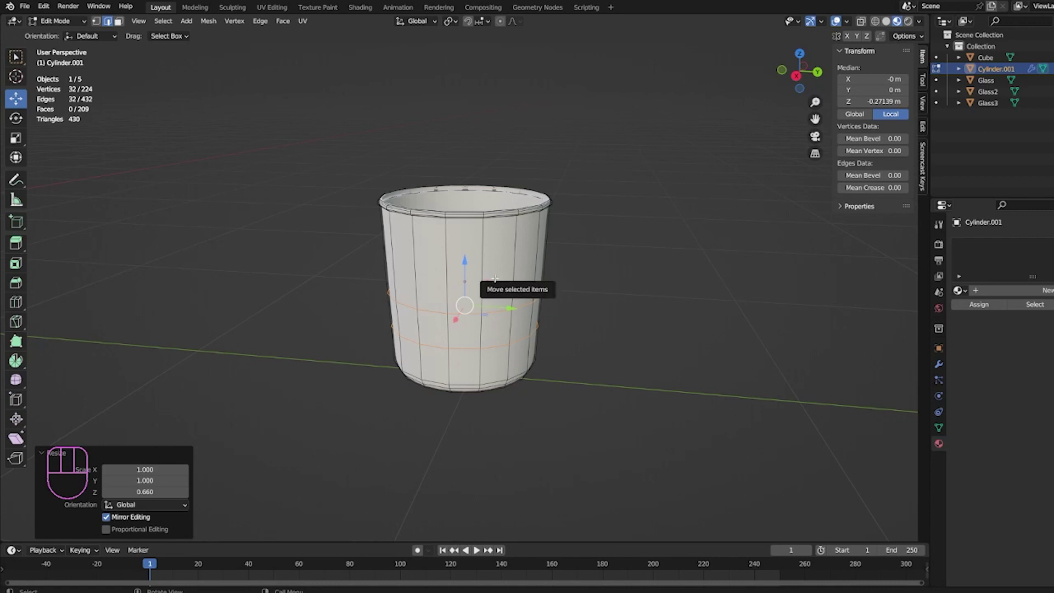
# - Return to Object Mode and assign the existing Material_glass material to the cup
pyautogui.press('Tab')
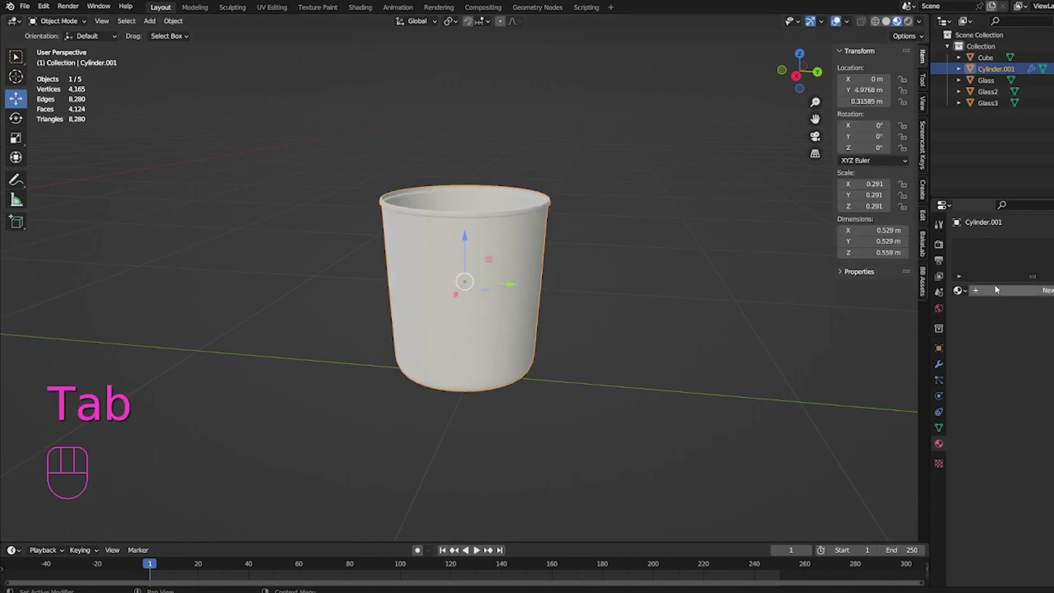
pyautogui.click(958, 290)
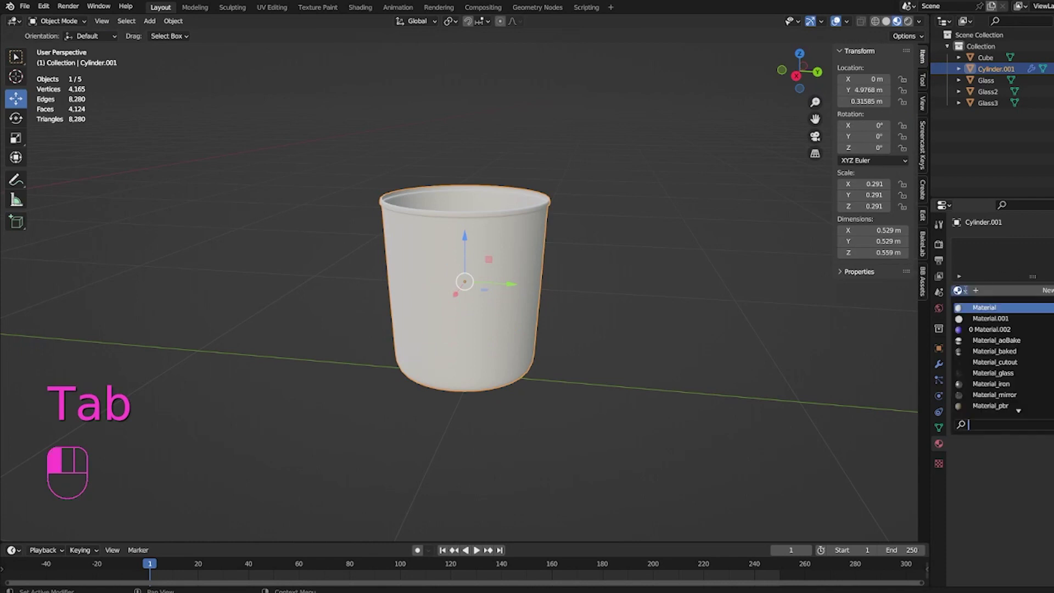
pyautogui.click(993, 373)
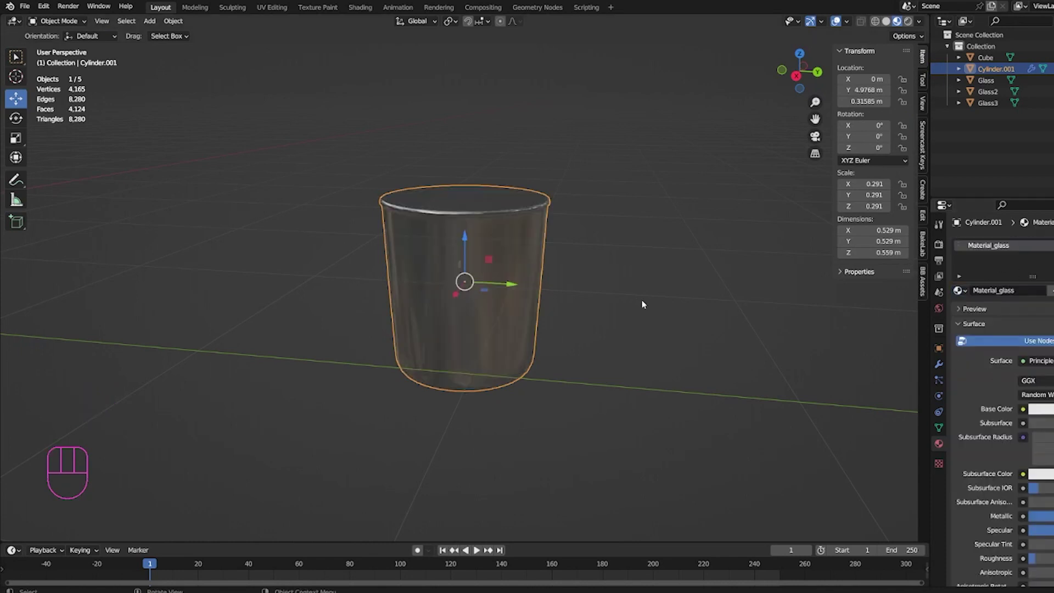
pyautogui.scroll(1, 569, 287)
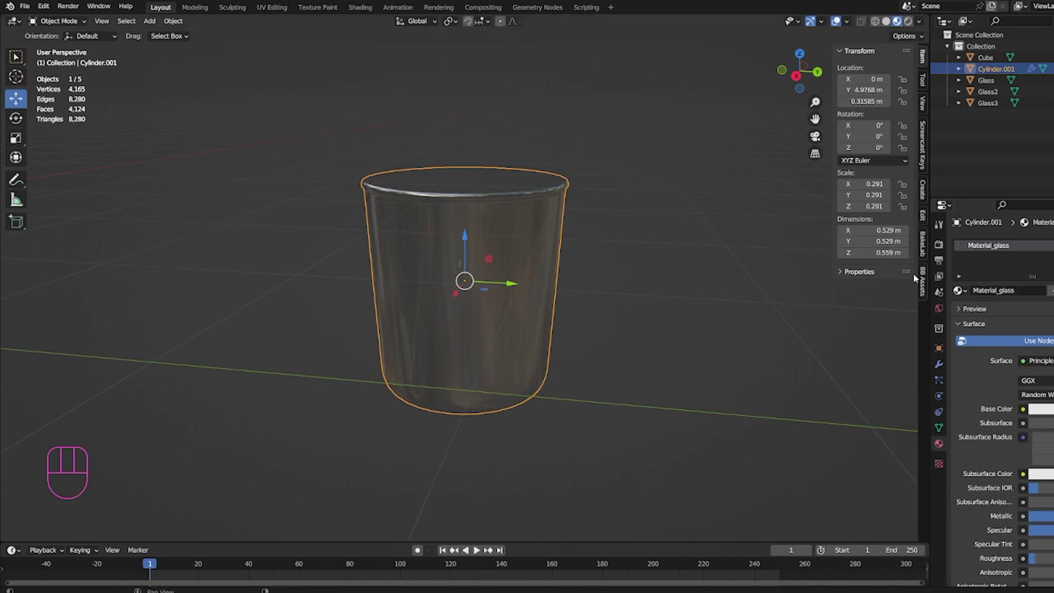
pyautogui.moveTo(554, 280); pyautogui.dragTo(532, 272, button='middle')
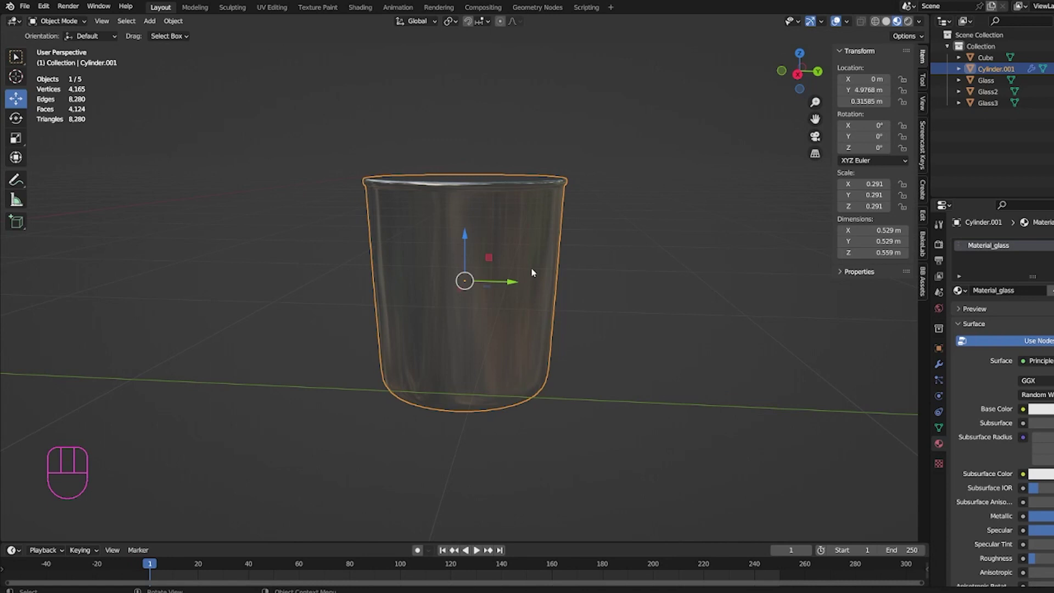
# - In Edit Mode, select the ring of faces between the two horizontal edge loops on the cup's wall
pyautogui.press('Tab')
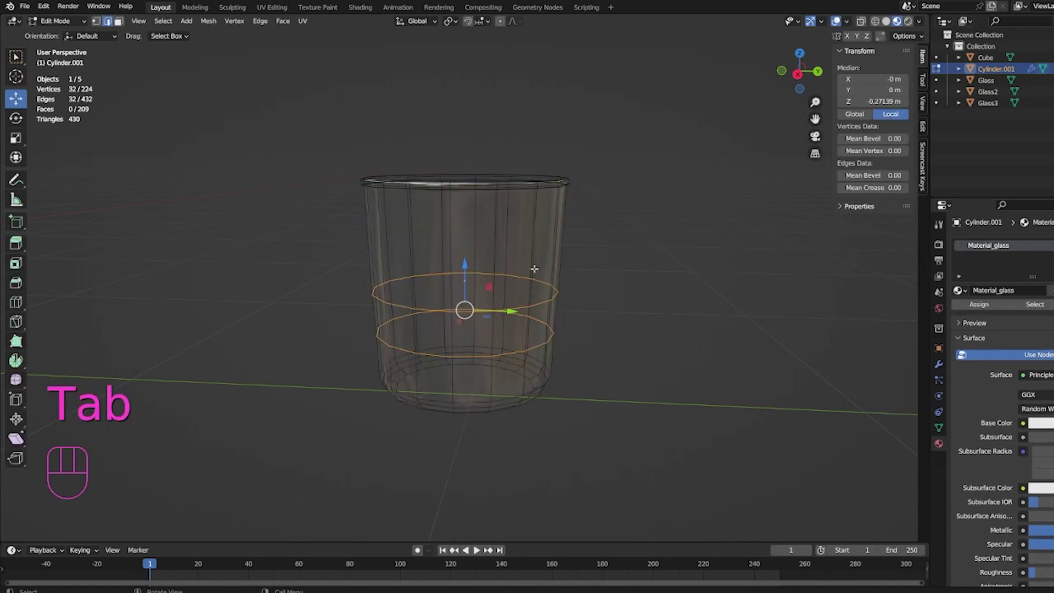
pyautogui.moveTo(533, 336); pyautogui.dragTo(500, 330)
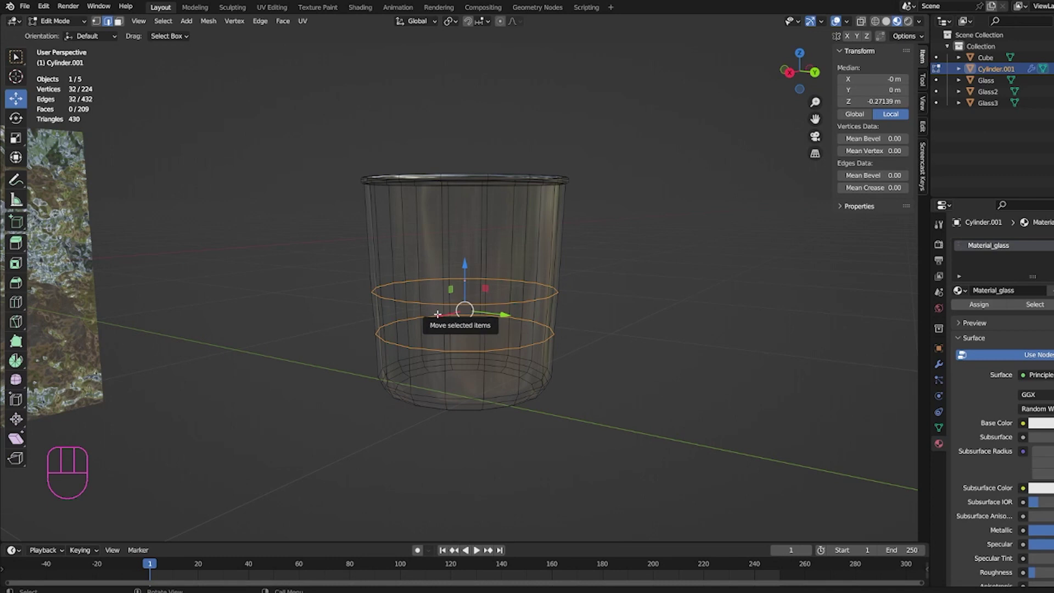
pyautogui.press('3')
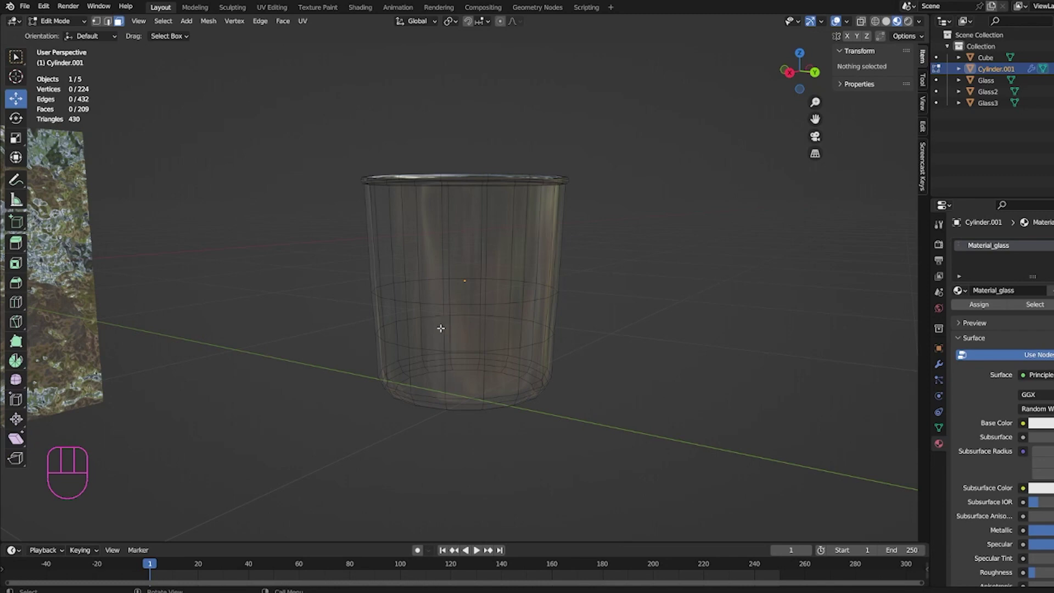
pyautogui.moveTo(470, 341)
pyautogui.mouseDown(button='middle')
pyautogui.moveTo(569, 341)
pyautogui.moveTo(444, 321)
pyautogui.moveTo(614, 320)
pyautogui.moveTo(424, 313)
pyautogui.moveTo(601, 316)
pyautogui.moveTo(424, 322)
pyautogui.moveTo(468, 339)
pyautogui.moveTo(501, 331)
pyautogui.moveTo(473, 338)
pyautogui.mouseUp(button='middle')
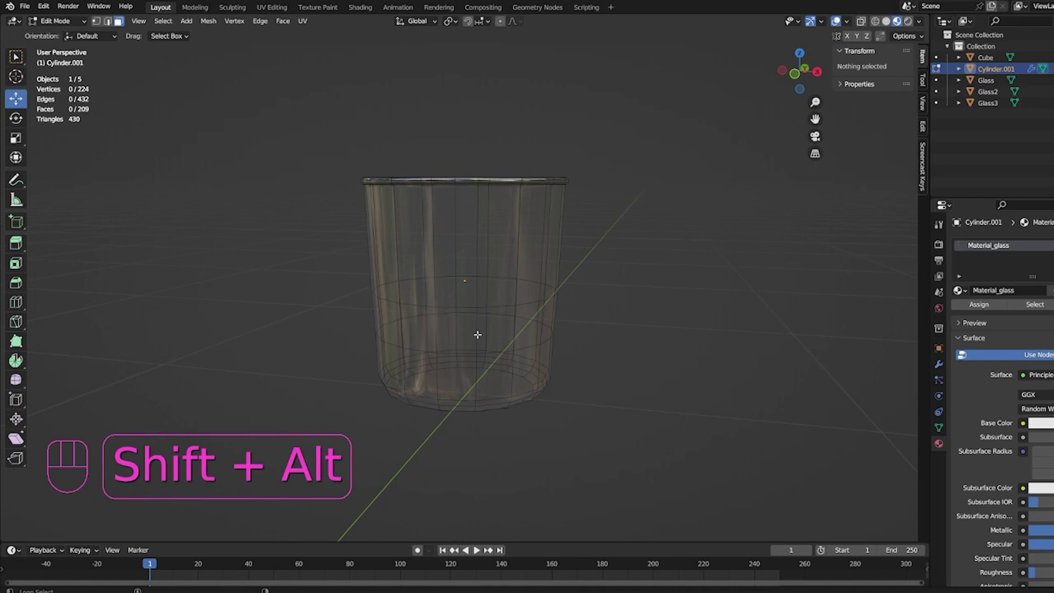
pyautogui.keyDown('alt'); pyautogui.keyDown('shift'); pyautogui.click(478, 334); pyautogui.keyUp('shift'); pyautogui.keyUp('alt')
pyautogui.moveTo(399, 334)
pyautogui.mouseDown(button='middle')
pyautogui.moveTo(458, 338)
pyautogui.moveTo(399, 335)
pyautogui.mouseUp(button='middle')
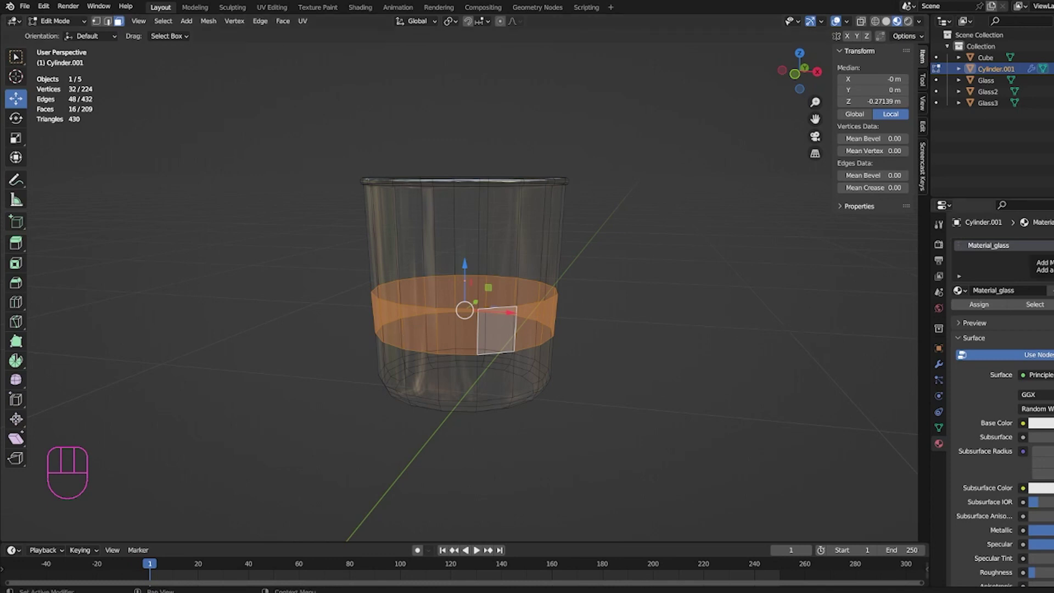
# - Add a second material slot with Material_iron, assign it to the selected face ring, and check the band in Object Mode
pyautogui.click(1051, 250)
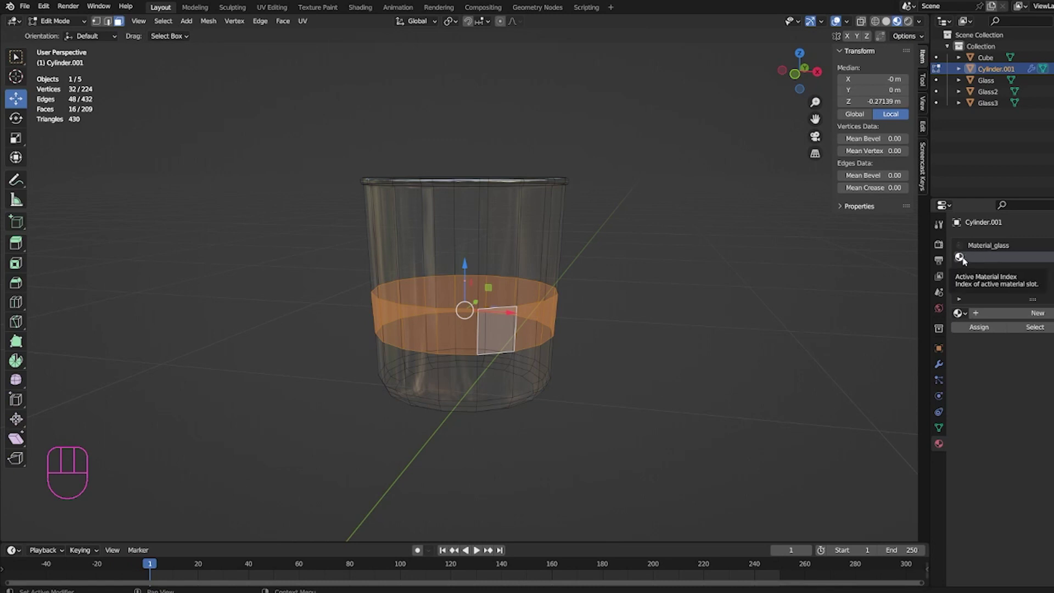
pyautogui.click(962, 314)
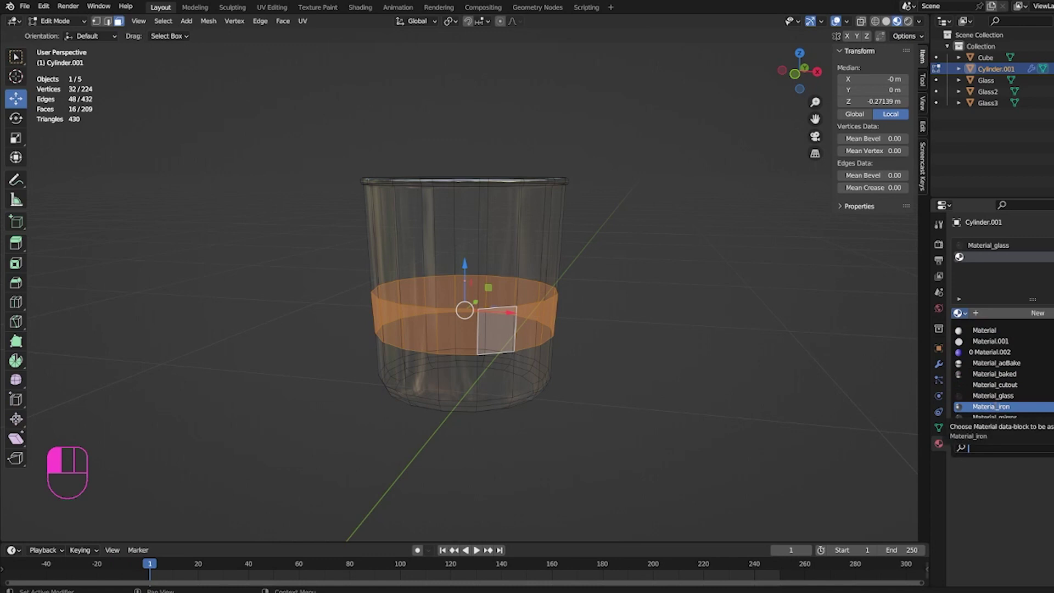
pyautogui.click(990, 406)
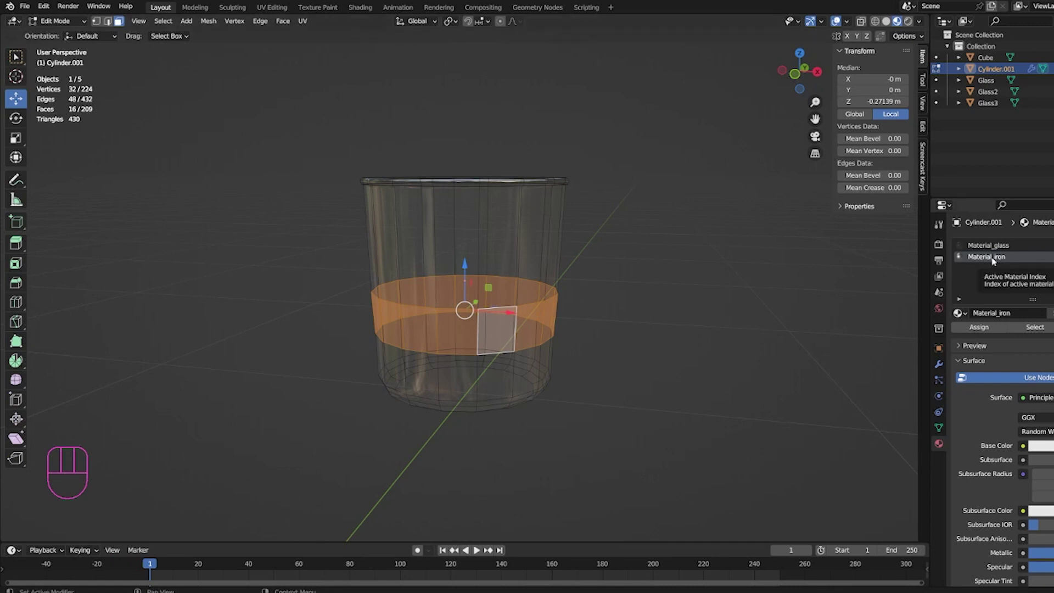
pyautogui.click(984, 330)
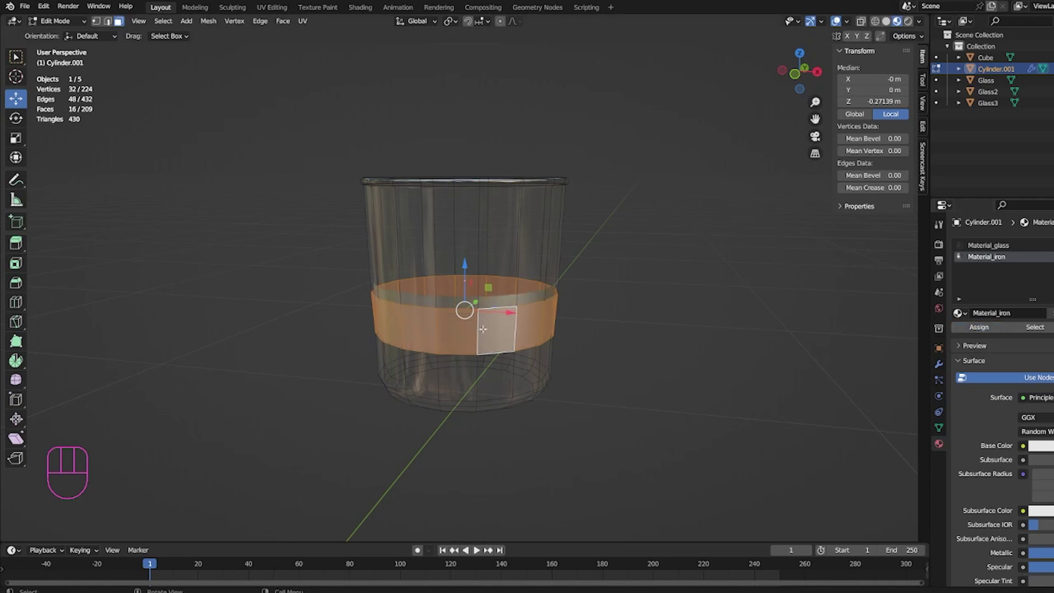
pyautogui.press('Tab')
pyautogui.moveTo(486, 328); pyautogui.dragTo(511, 308, button='middle')
pyautogui.click(530, 274)
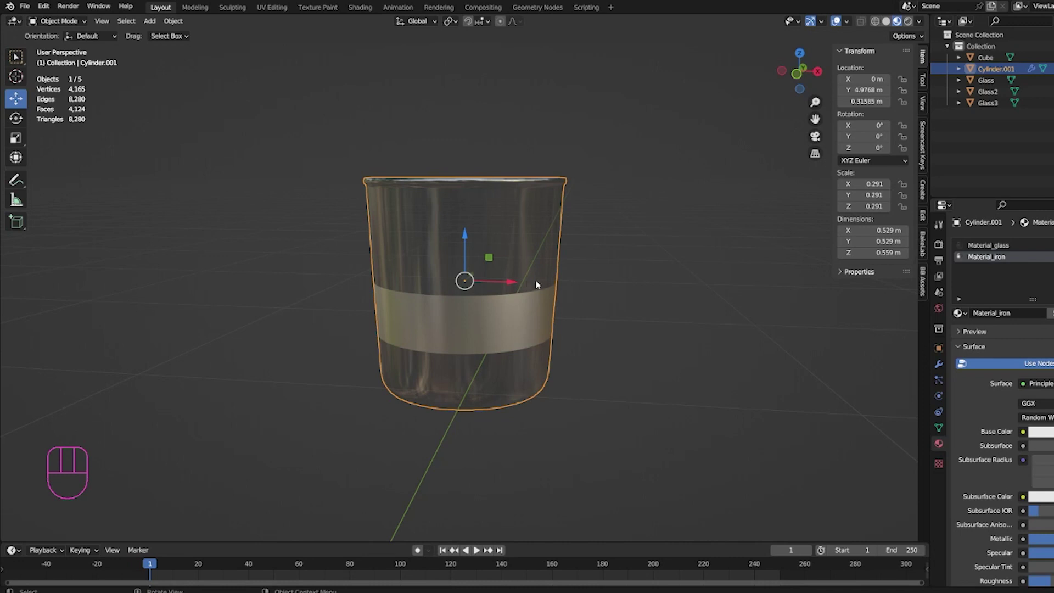
pyautogui.moveTo(528, 283); pyautogui.dragTo(515, 274, button='middle')
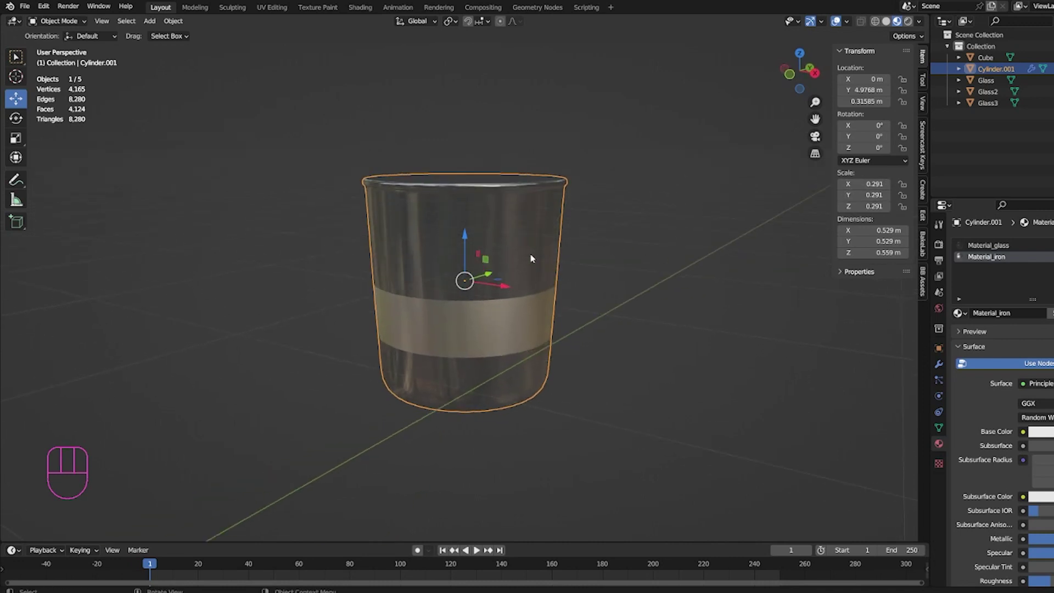
# - Apply all transforms to the cup and look it over from several angles
pyautogui.hotkey('ctrl', 'a')
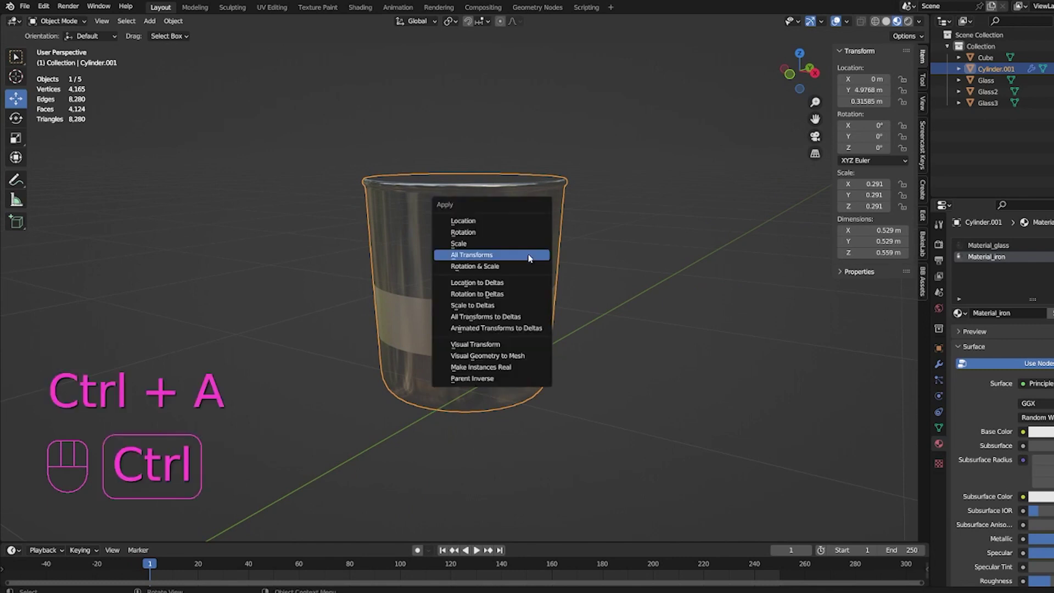
pyautogui.click(530, 256)
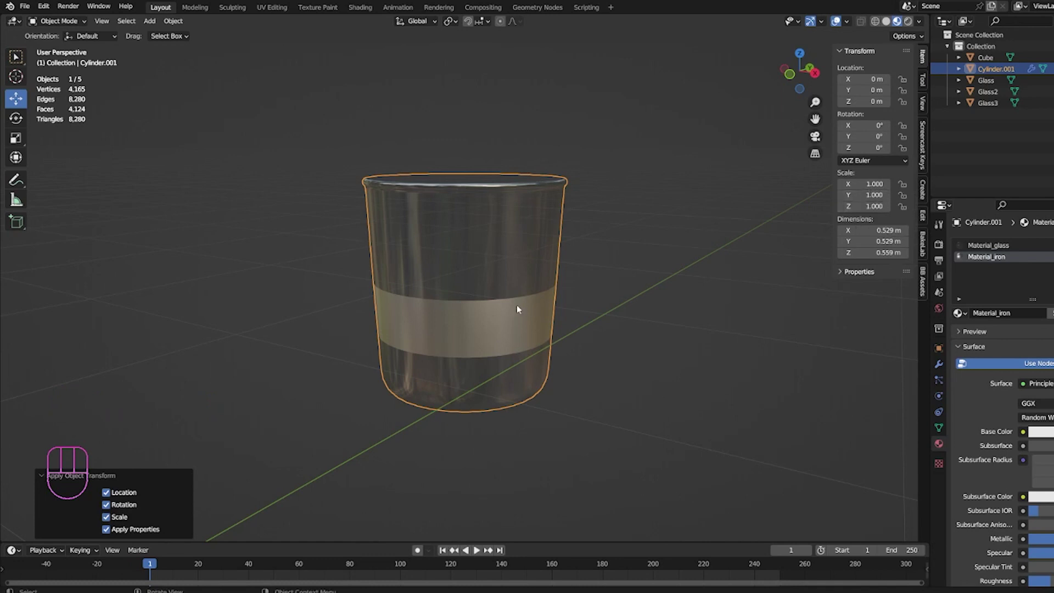
pyautogui.moveTo(516, 304); pyautogui.dragTo(604, 288, button='middle')
pyautogui.scroll(-3, 604, 289)
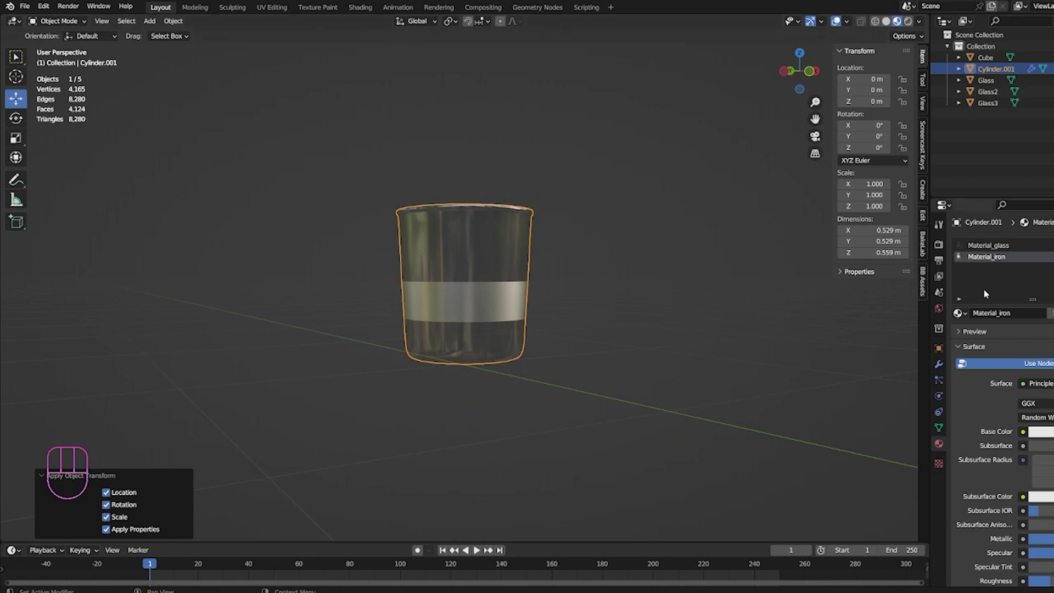
pyautogui.moveTo(522, 299); pyautogui.dragTo(500, 314, button='middle')
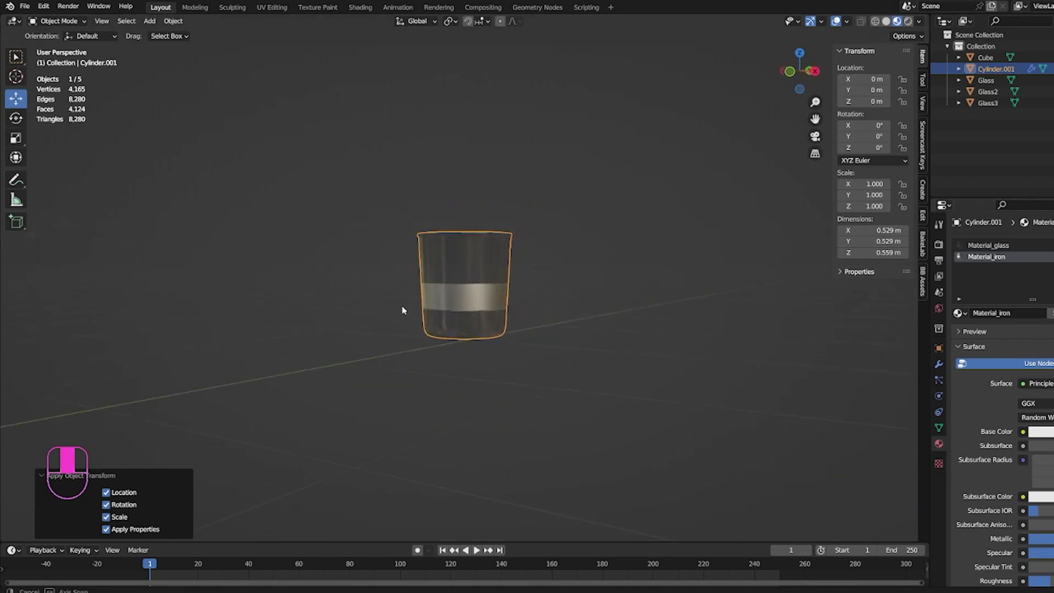
pyautogui.moveTo(567, 262); pyautogui.dragTo(548, 299, button='middle')
pyautogui.scroll(2, 548, 299)
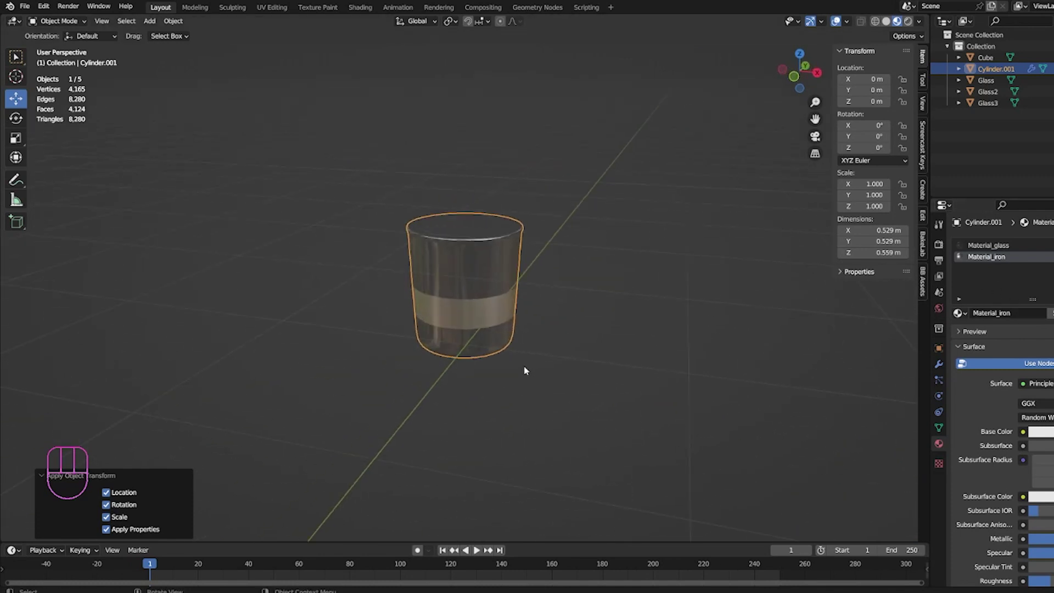
pyautogui.moveTo(522, 367); pyautogui.dragTo(399, 327, button='middle')
pyautogui.scroll(-2, 511, 317)
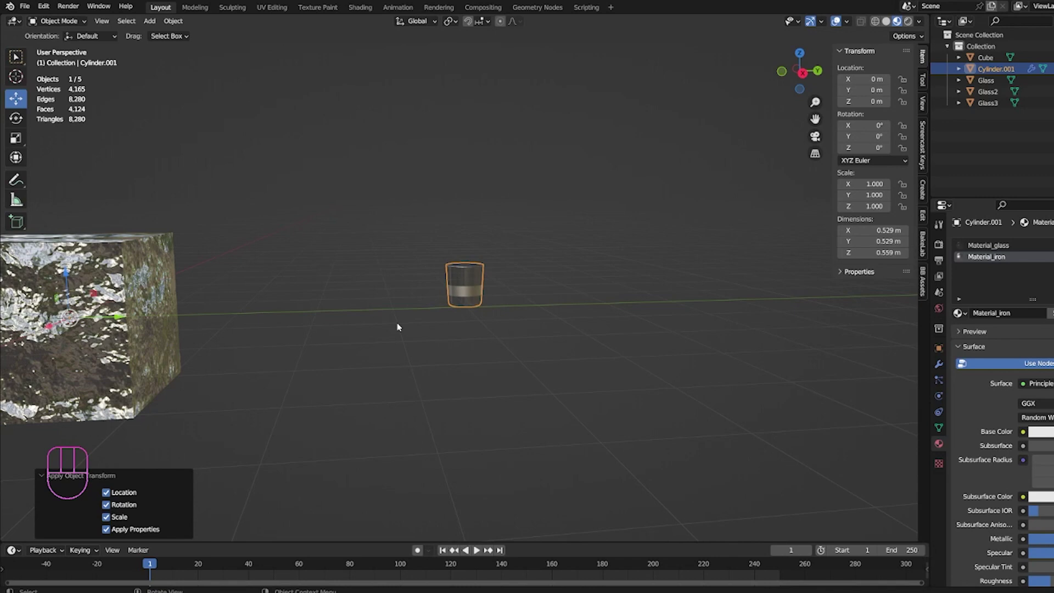
# - Set the cup's origin to its geometry
pyautogui.scroll(5, 465, 291)
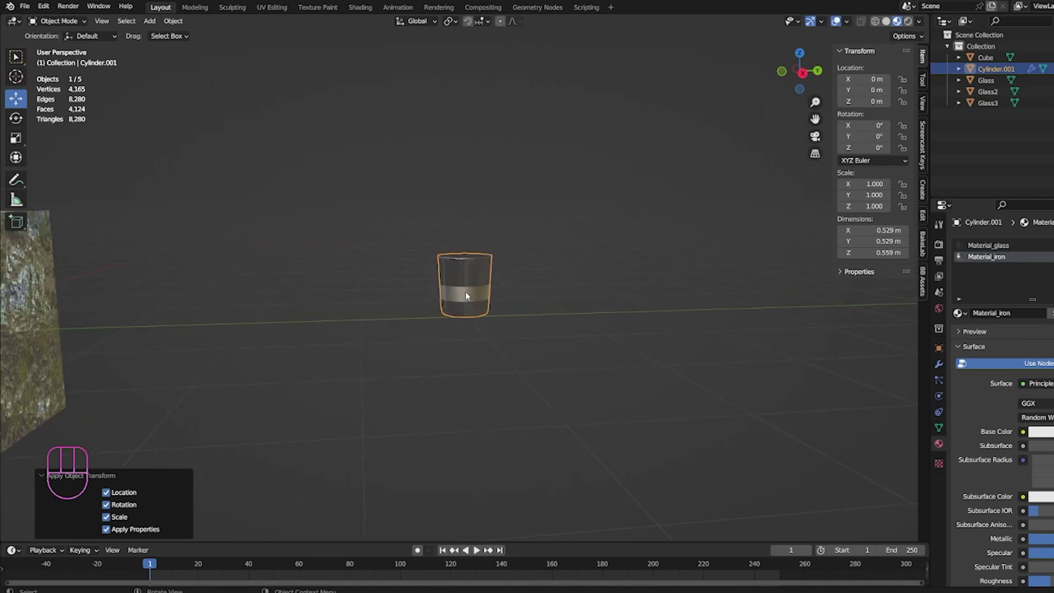
pyautogui.scroll(2, 468, 288)
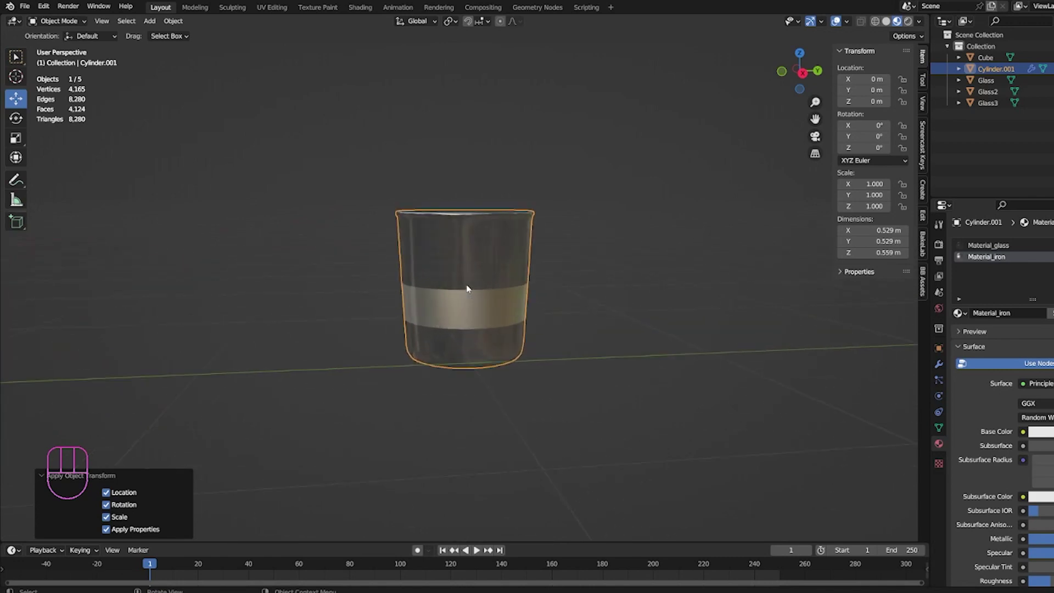
pyautogui.rightClick(467, 284)
pyautogui.moveTo(473, 284)
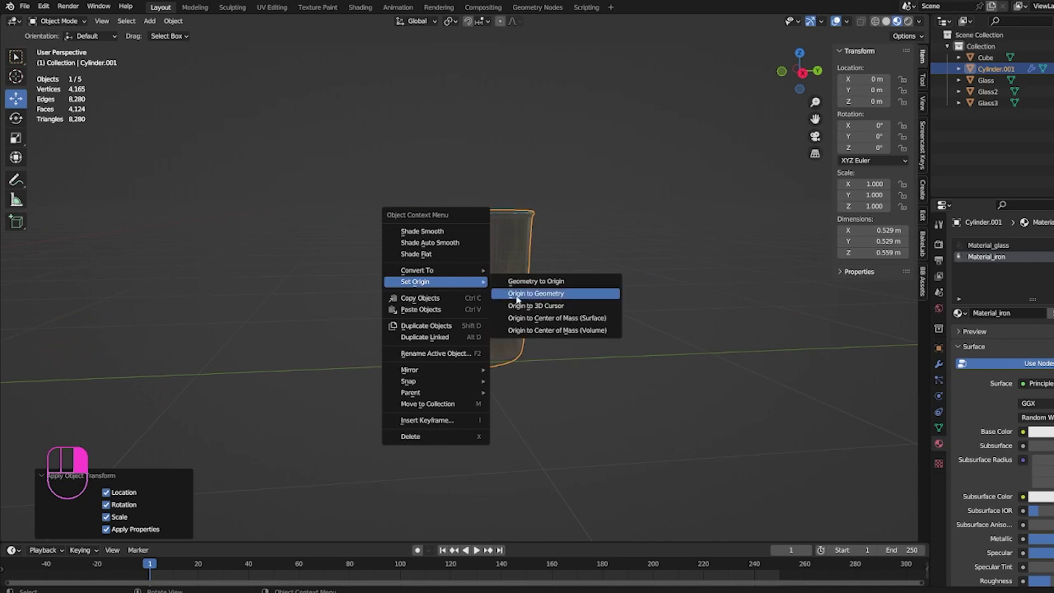
pyautogui.click(517, 294)
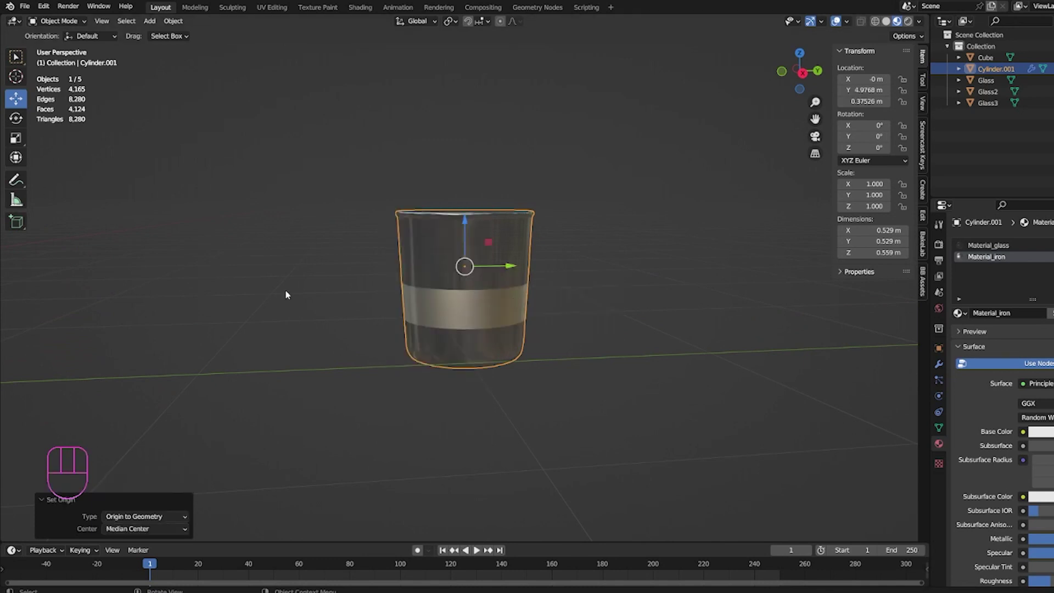
# - Reselect and frame the cup, and scale it along Z by a factor of about 1.174 to make it taller
pyautogui.scroll(-4, 273, 291)
pyautogui.scroll(3, 274, 292)
pyautogui.click(356, 300)
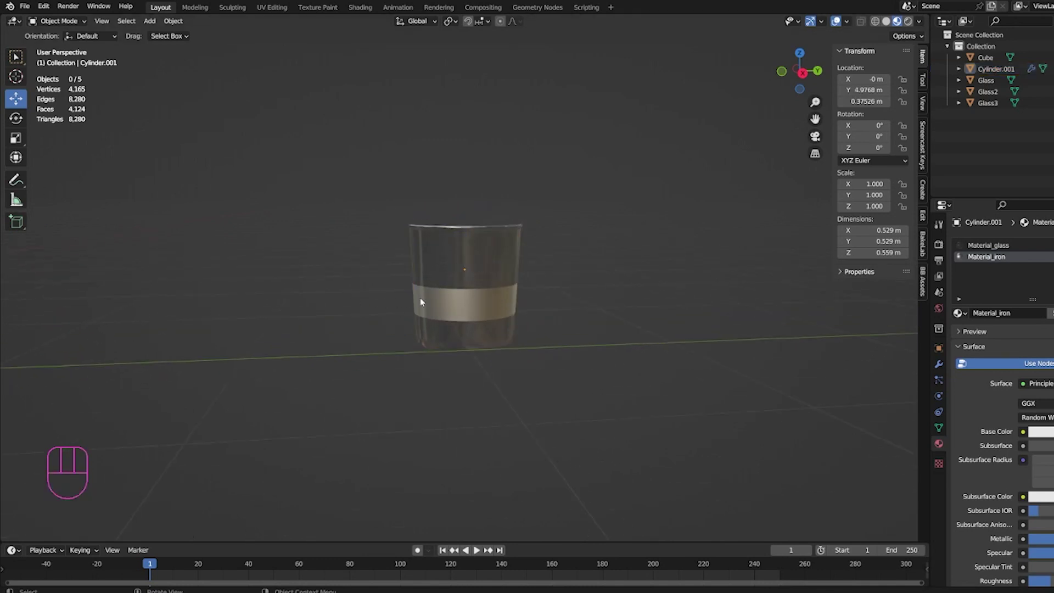
pyautogui.scroll(-4, 460, 298)
pyautogui.moveTo(460, 299); pyautogui.dragTo(483, 259, button='middle')
pyautogui.click(480, 293)
pyautogui.press('KP_Decimal')
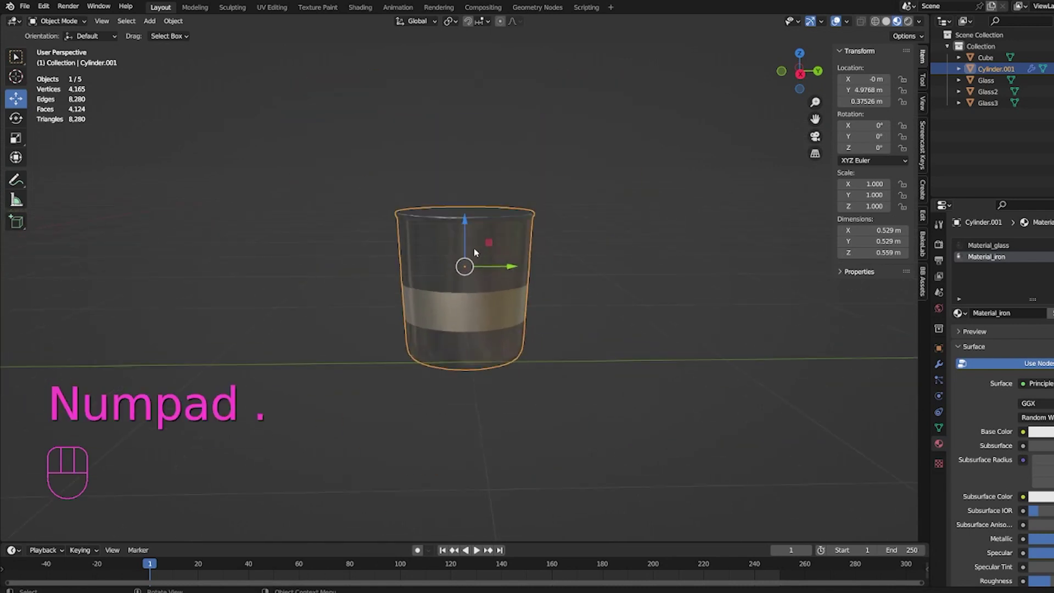
pyautogui.scroll(-1, 524, 266)
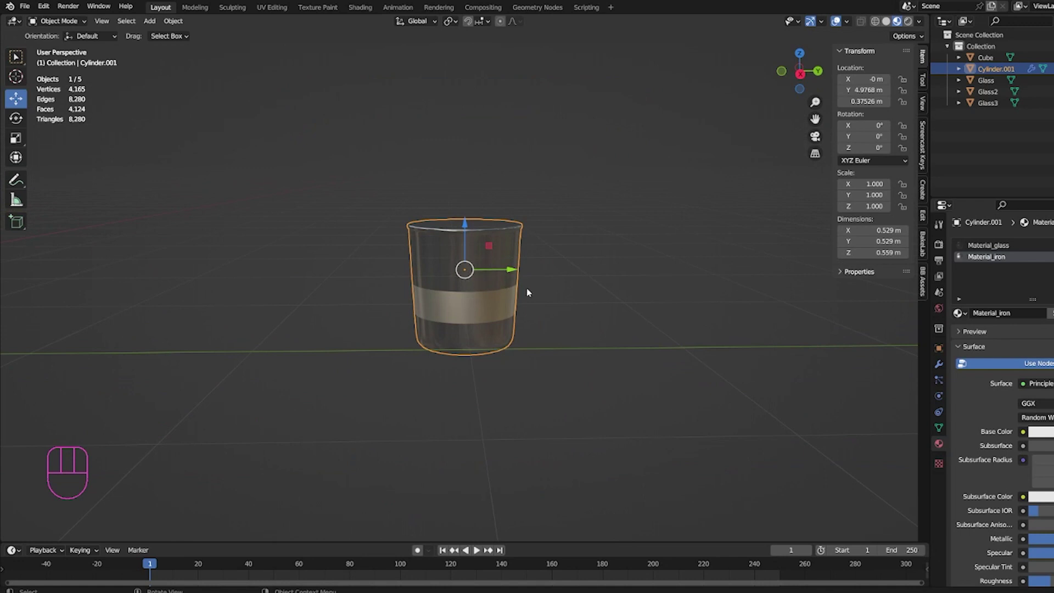
pyautogui.press('s')
pyautogui.press('z')
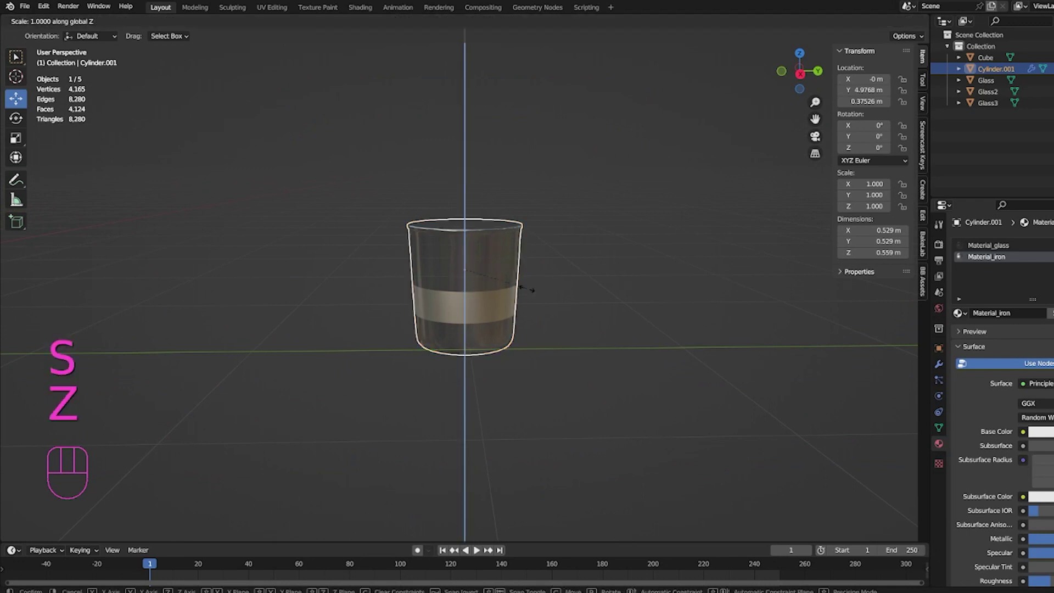
pyautogui.click(538, 291)
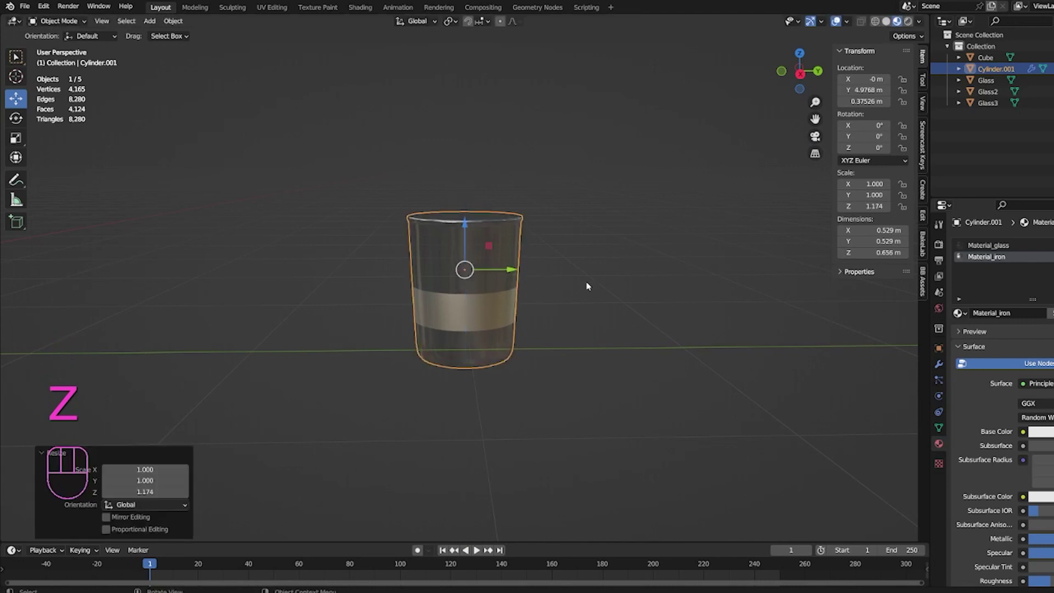
# - Apply all transforms to the stretched cup and set its origin back to its geometry
pyautogui.hotkey('ctrl', 'a')
pyautogui.click(479, 310)
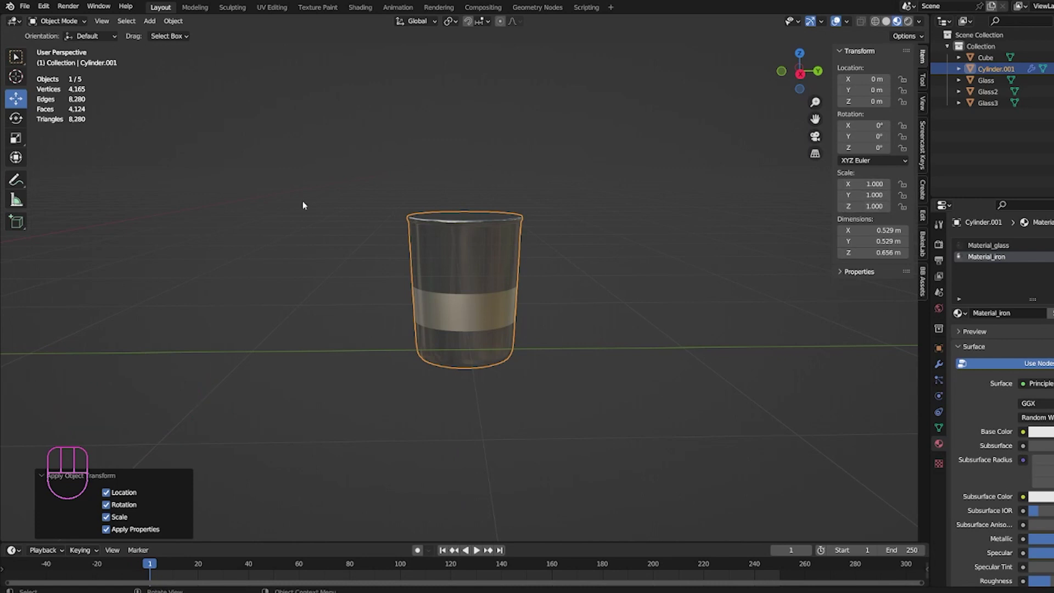
pyautogui.click(470, 256)
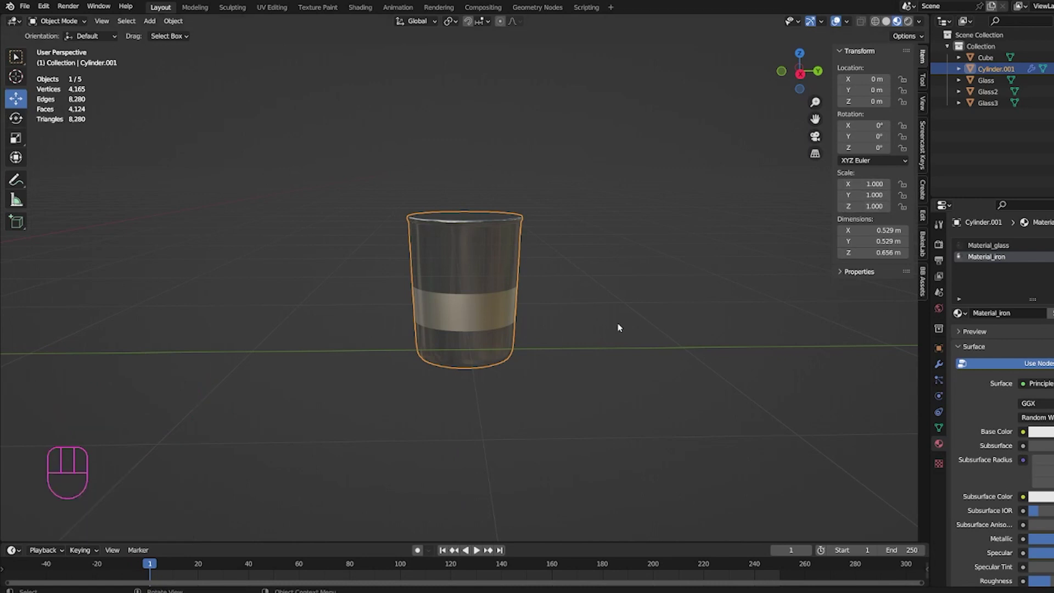
pyautogui.click(616, 327)
pyautogui.click(461, 262)
pyautogui.rightClick(467, 273)
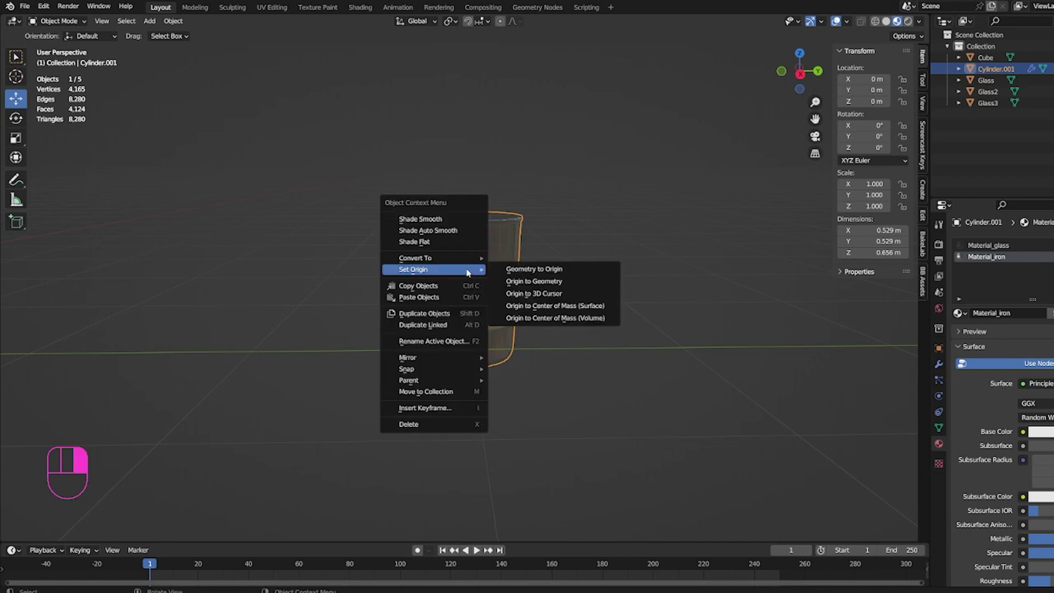
pyautogui.click(532, 282)
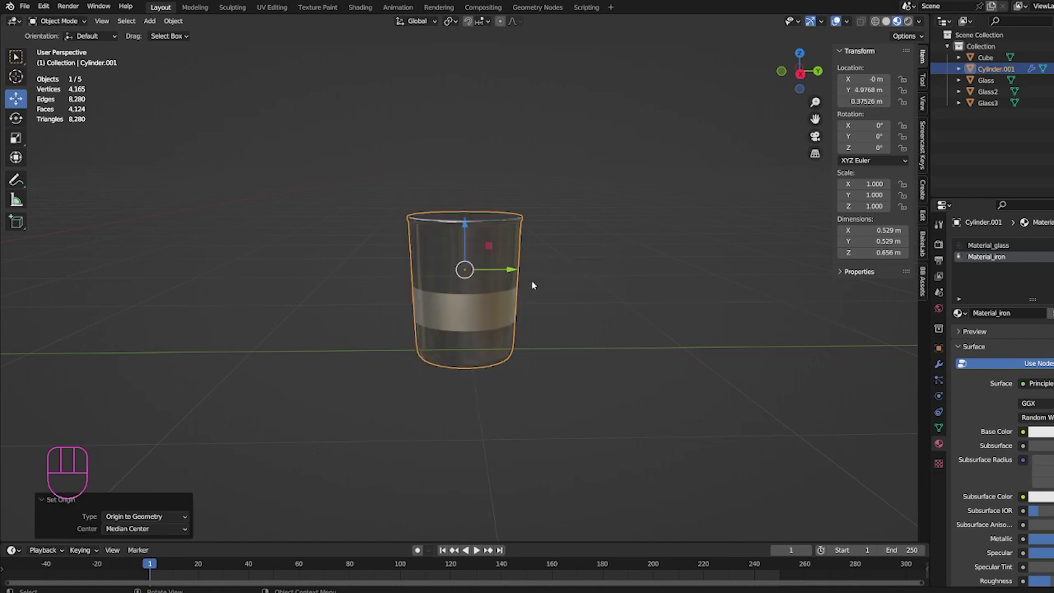
# - Move the cup forward and closer to the textured cube, to about X 2.235 m and Y 3.443 m
pyautogui.scroll(-6, 522, 279)
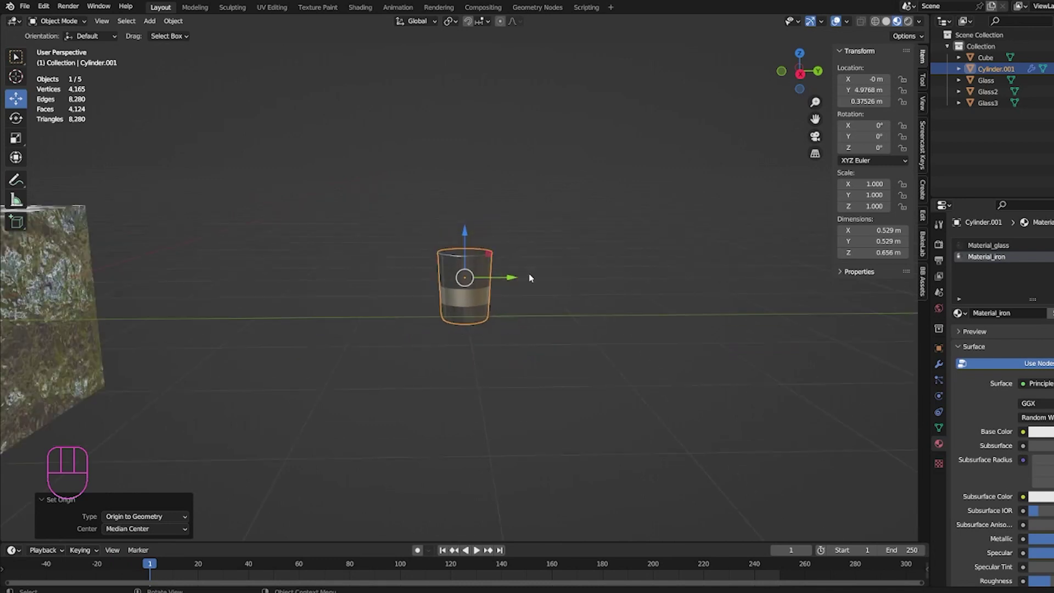
pyautogui.moveTo(508, 286); pyautogui.dragTo(456, 334)
pyautogui.moveTo(486, 332); pyautogui.dragTo(397, 329)
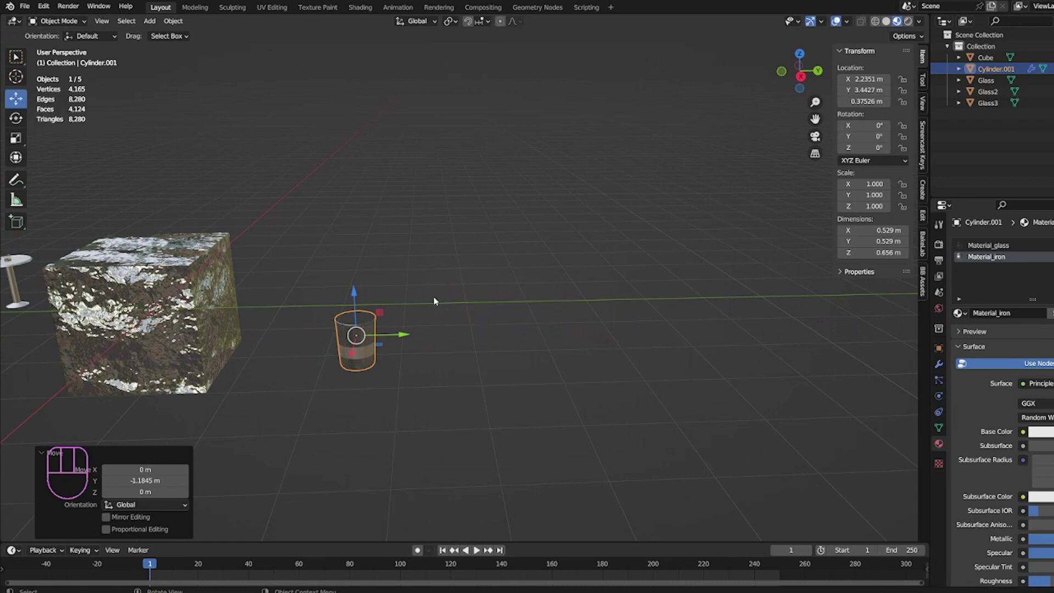
pyautogui.moveTo(437, 298); pyautogui.dragTo(437, 288, button='middle')
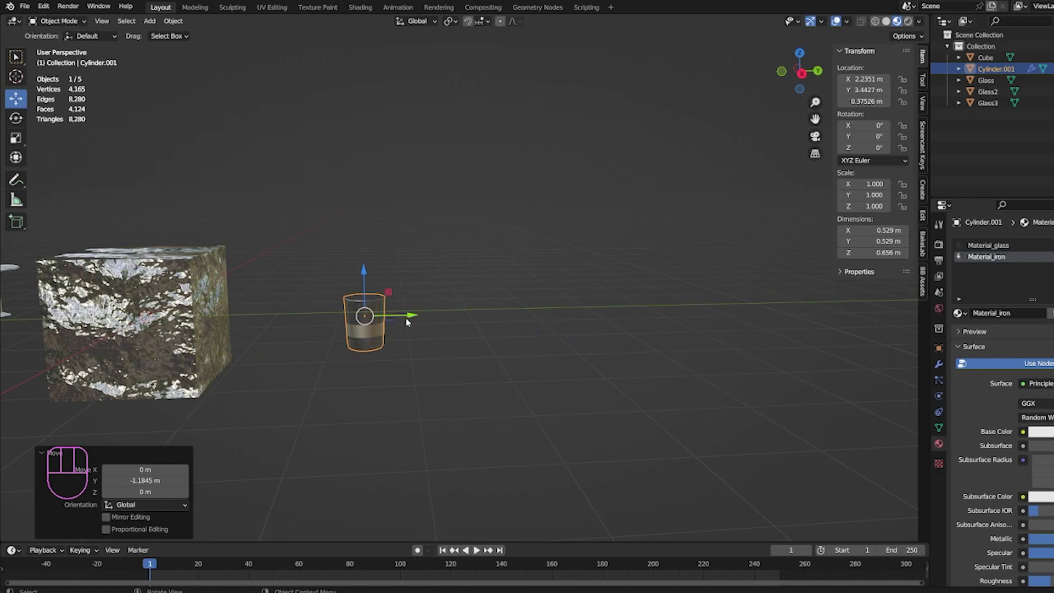
pyautogui.keyDown('shift'); pyautogui.moveTo(368, 270); pyautogui.dragTo(449, 305, button='middle'); pyautogui.keyUp('shift')
pyautogui.scroll(4, 464, 301)
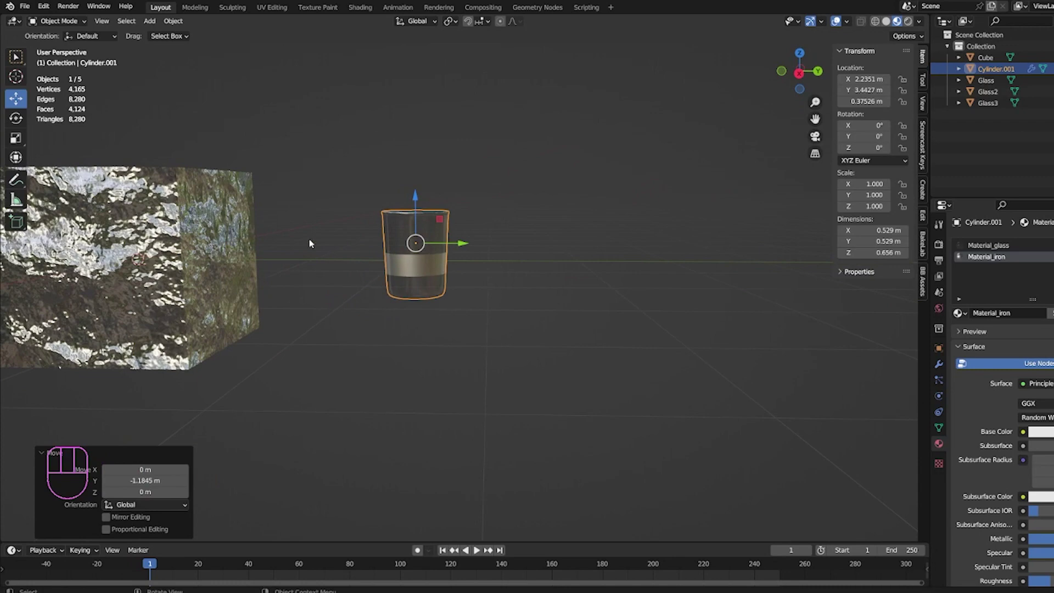
# - Save the scene file and view the cup together with the cube and the glass table
pyautogui.click(24, 6)
pyautogui.click(39, 80)
pyautogui.scroll(-5, 418, 302)
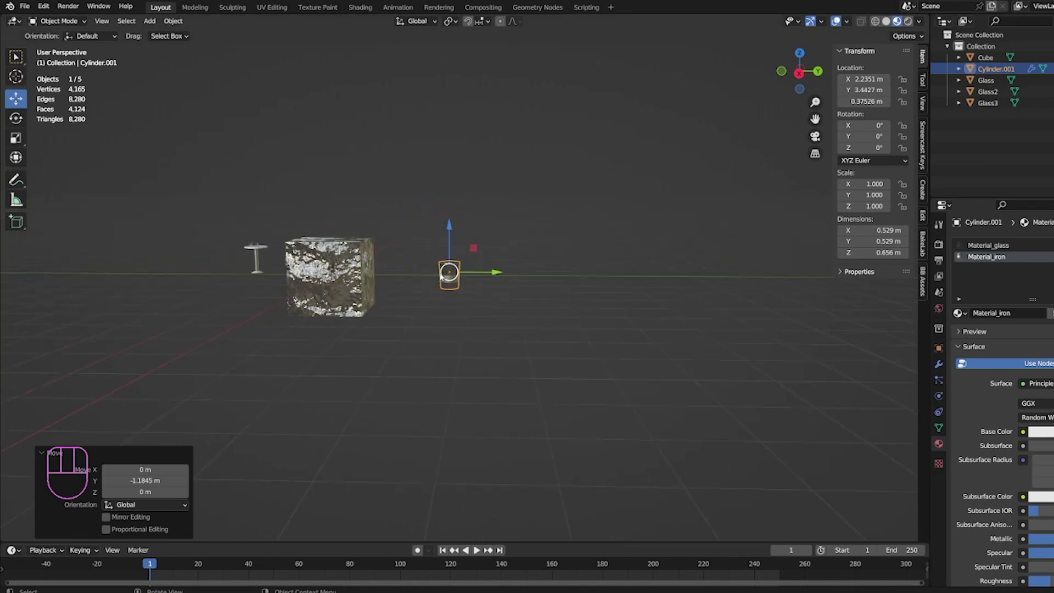
pyautogui.moveTo(409, 299); pyautogui.dragTo(434, 281, button='middle')
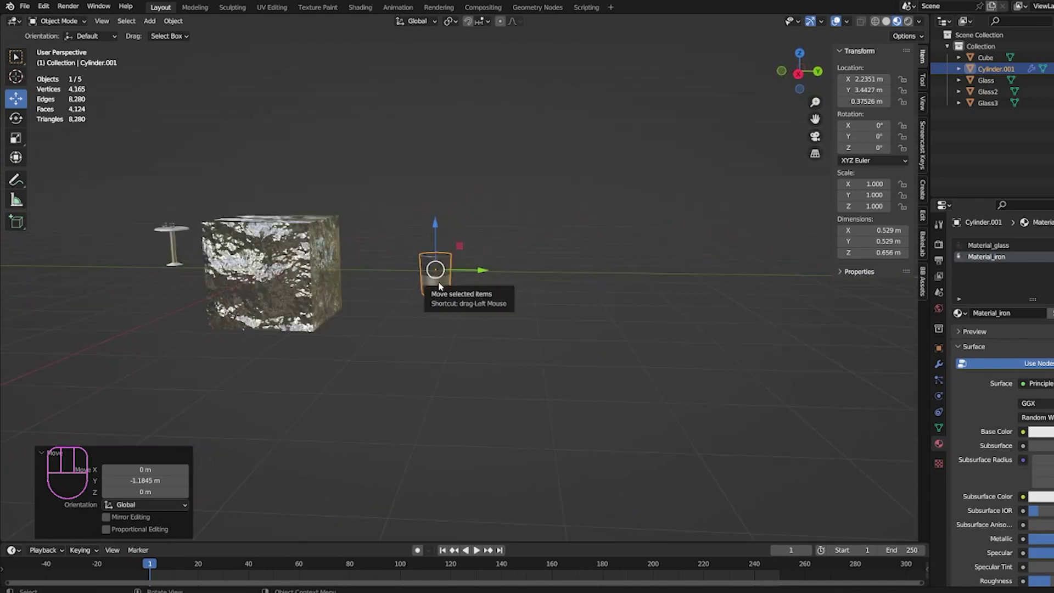